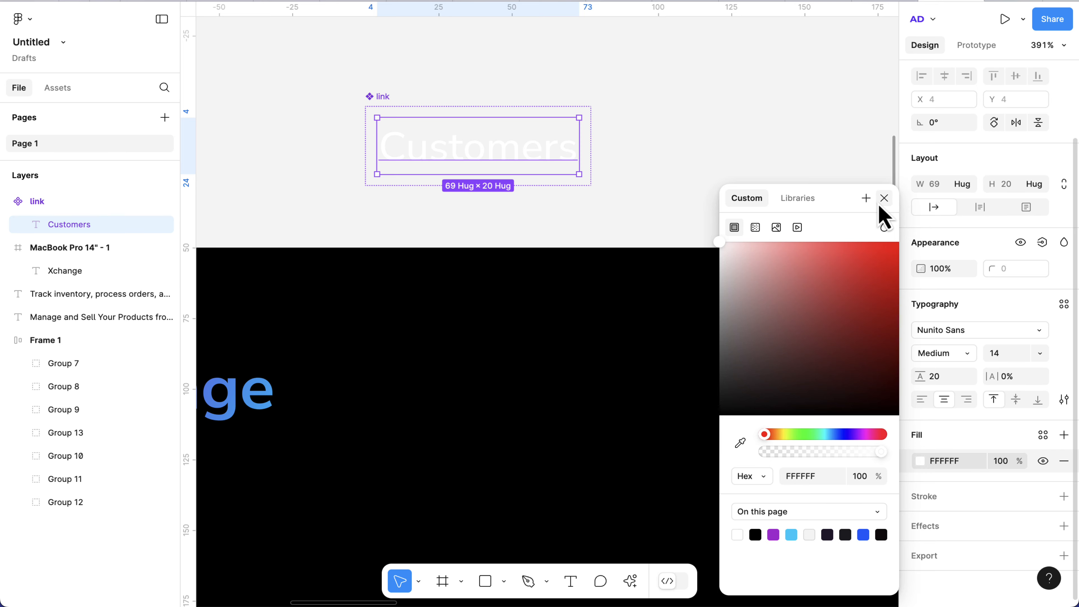
Darken the page background to the grey B4B1B1
click(883, 197)
scroll(693, 162, down, 3)
scroll(795, 176, up, 2)
click(812, 177)
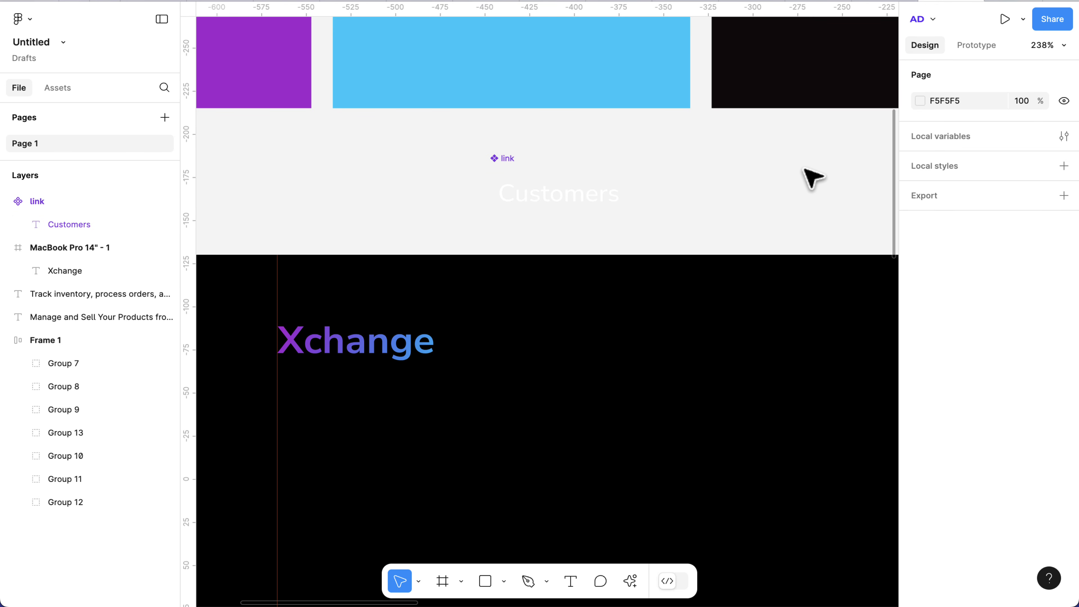
click(920, 102)
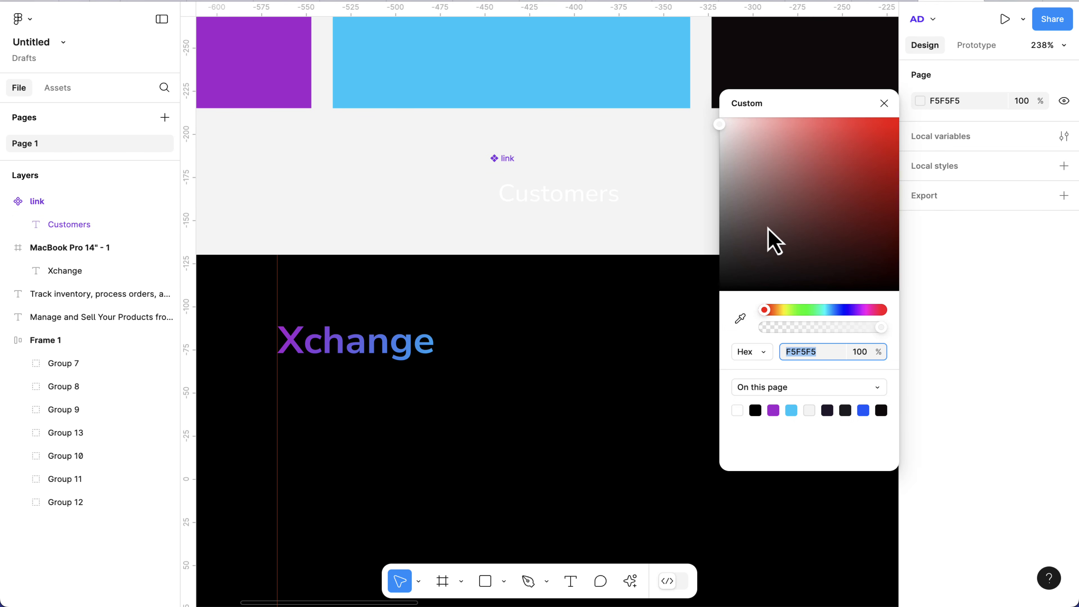
drag(721, 126, 723, 168)
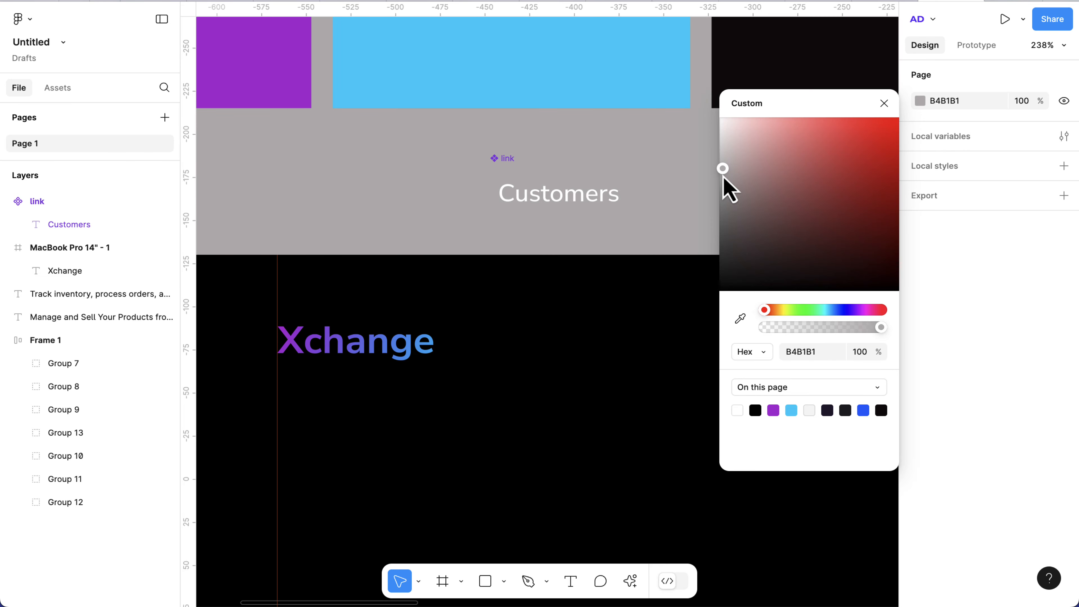
Place an instance of the local link component in the MacBook Pro frame, beside the Xchange logo at about X 263, Y 36
click(579, 208)
scroll(710, 225, up, 2)
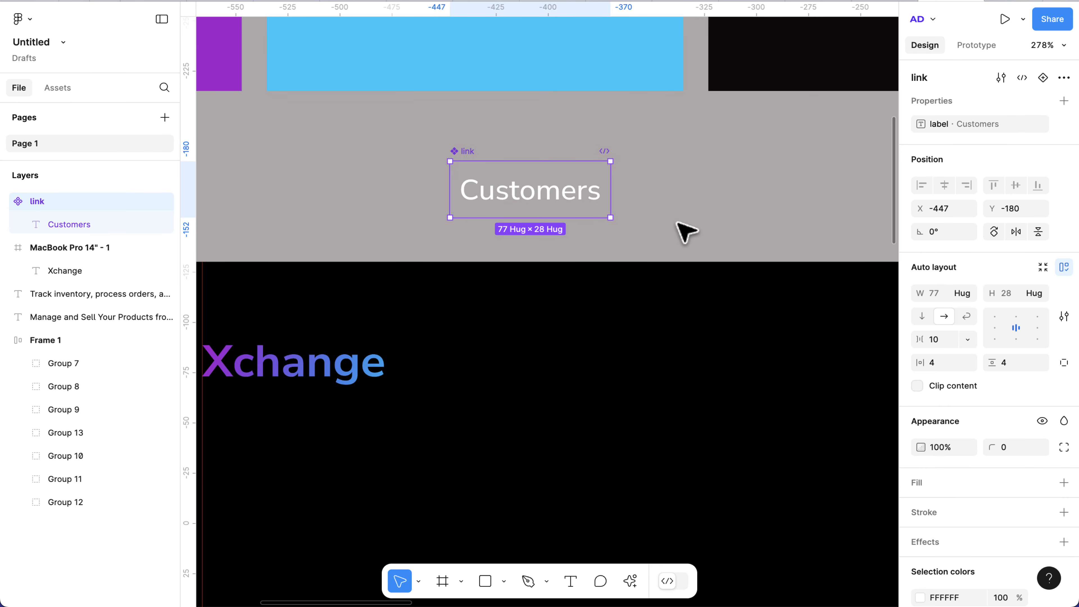
click(72, 91)
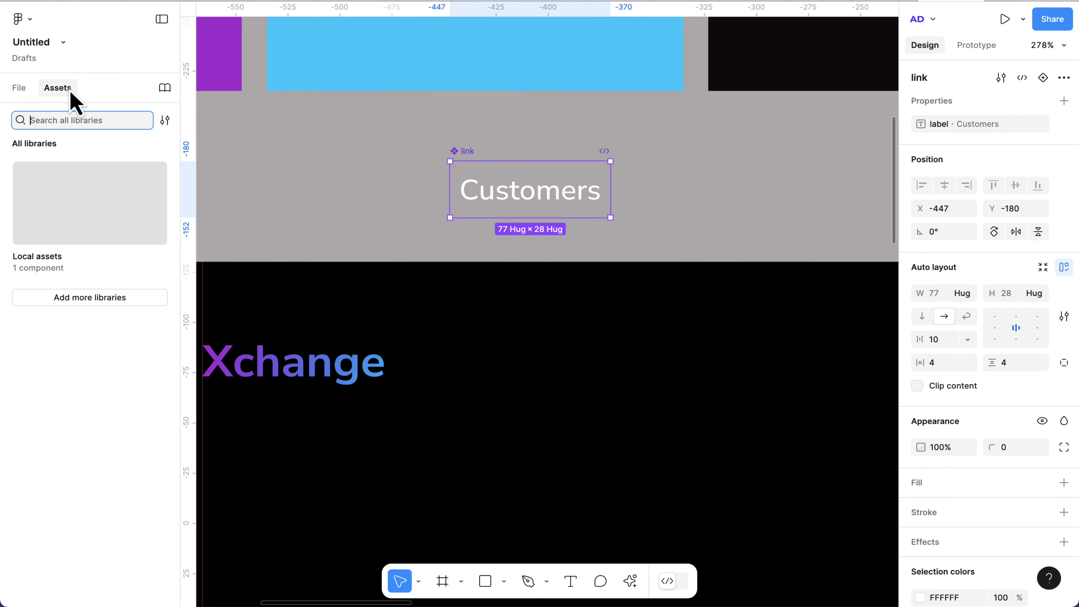
click(72, 250)
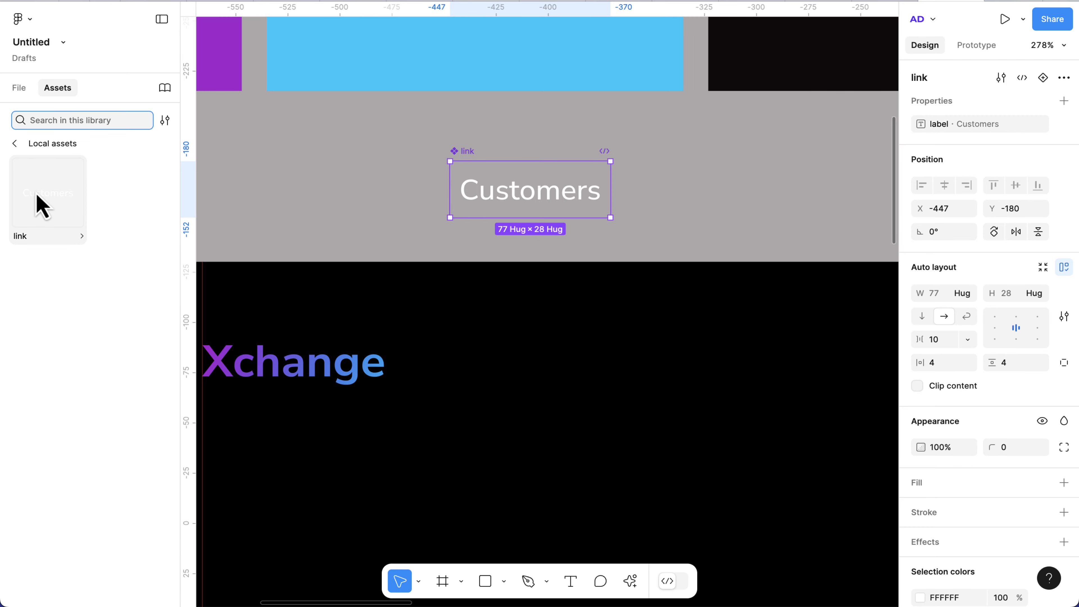
drag(37, 196, 607, 378)
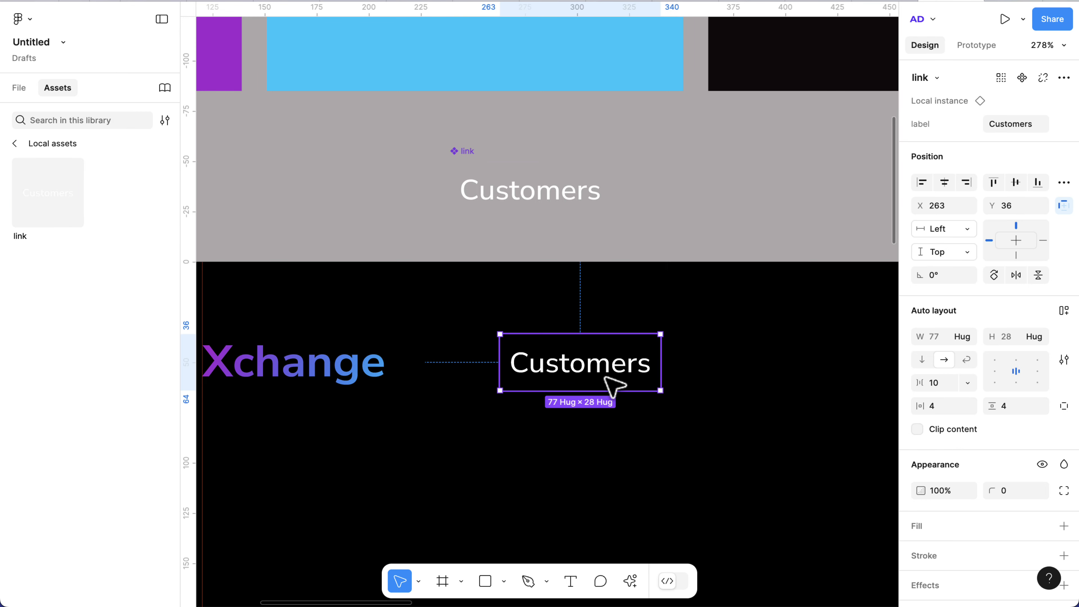
Duplicate the Customers link instance four times in a row, spaced 86 px apart, for five header links
scroll(571, 385, right, 1)
scroll(570, 384, down, 3)
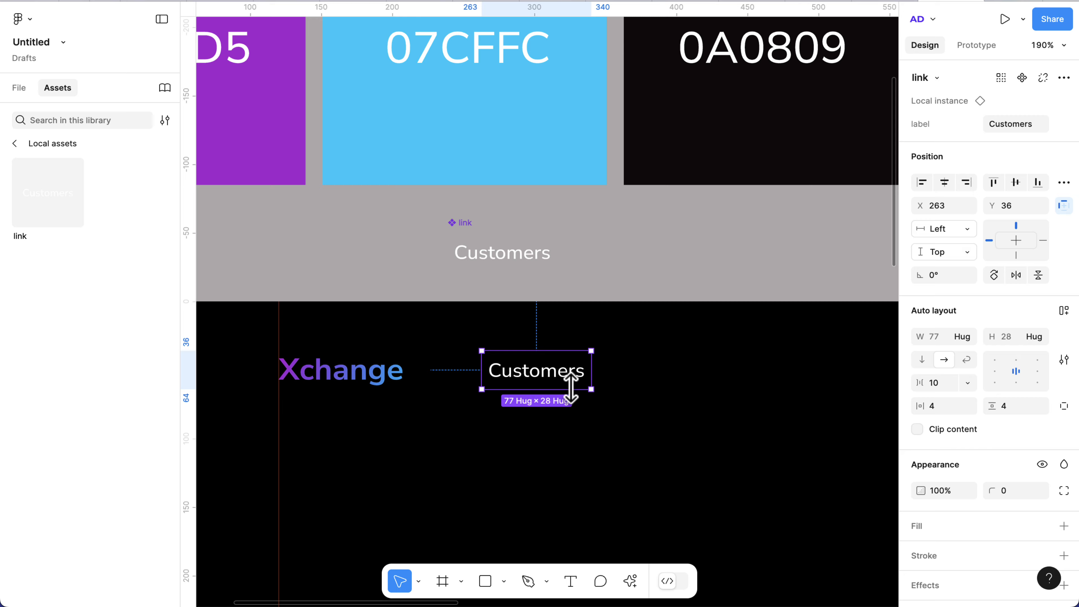
scroll(570, 383, up, 3)
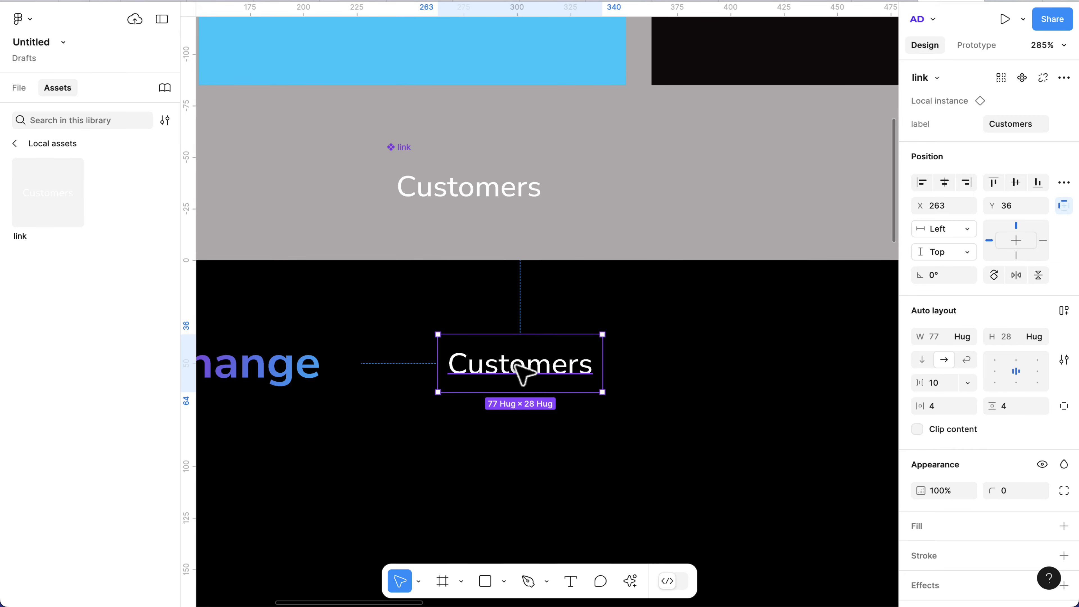
alt+drag(523, 373, 705, 376)
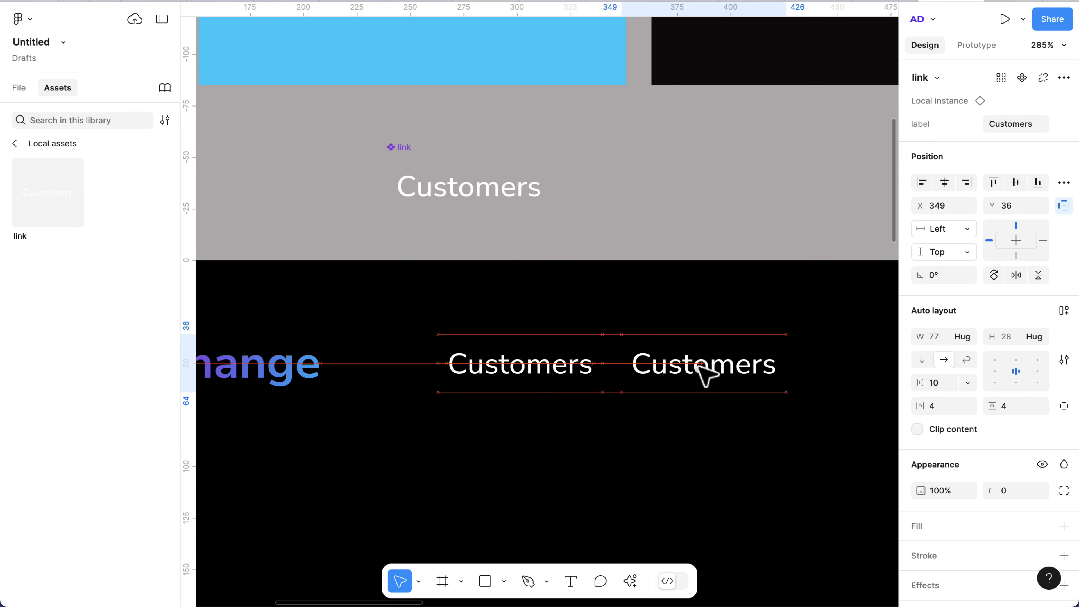
key(ctrl+d)
key(ctrl+d)
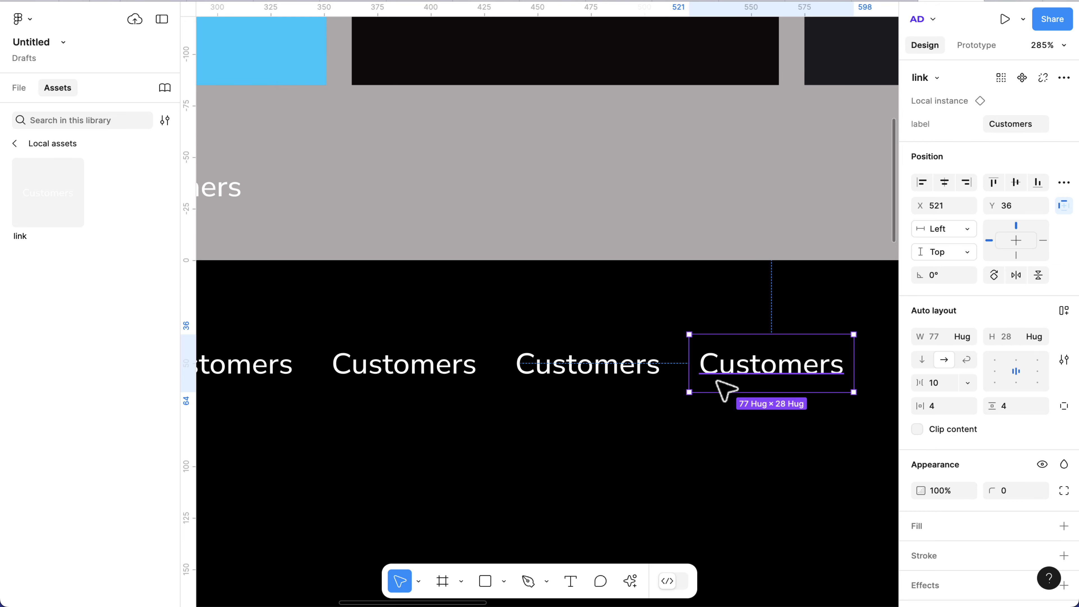
Change the label of the second header link to Developers
scroll(722, 389, down, 5)
click(431, 376)
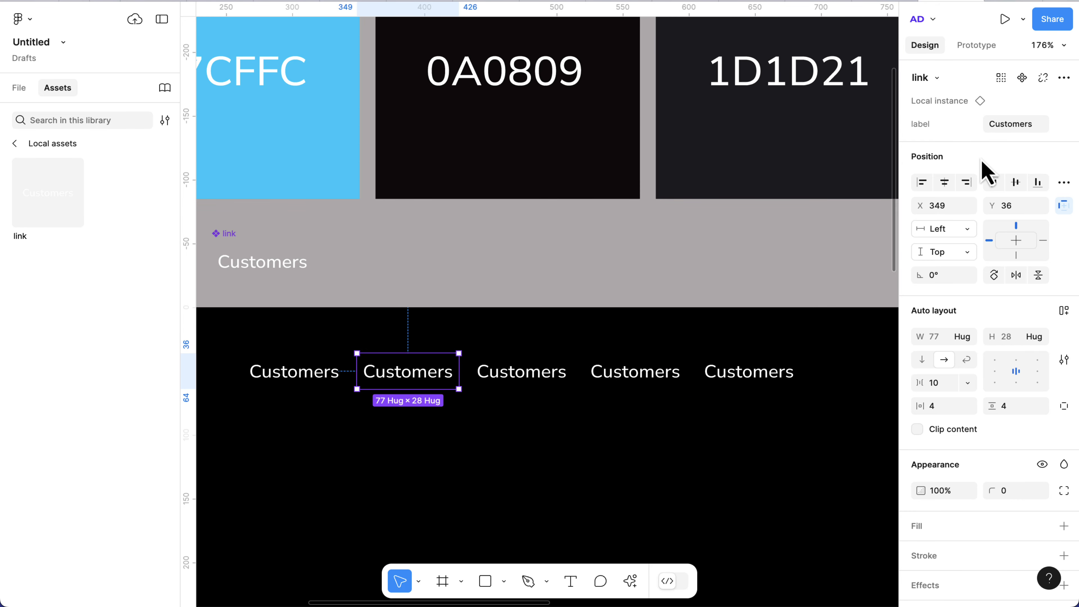
click(1013, 130)
key(BackSpace)
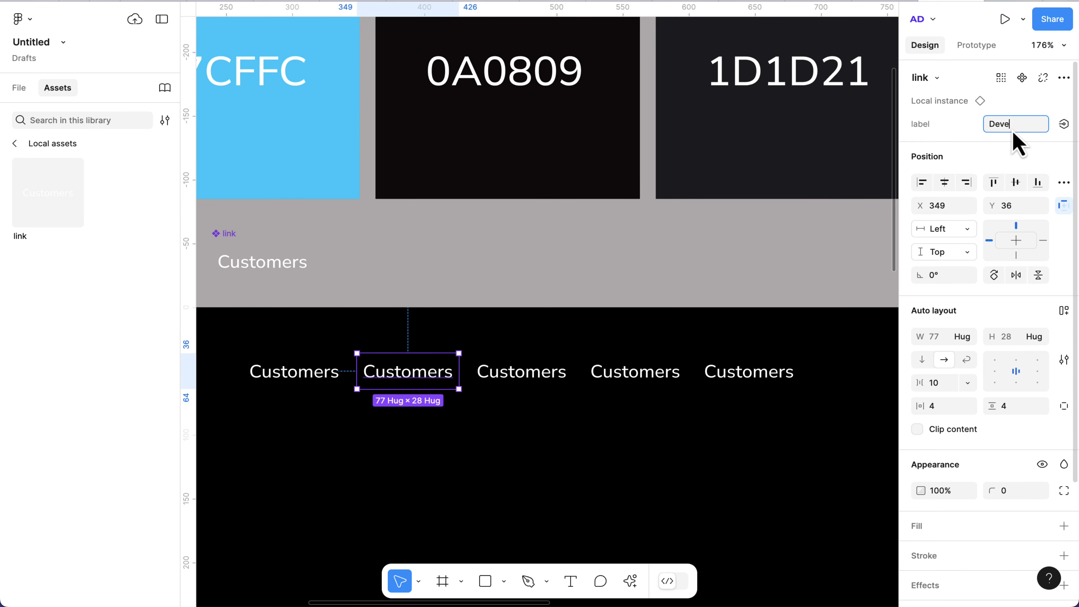
text(Developers)
key(Return)
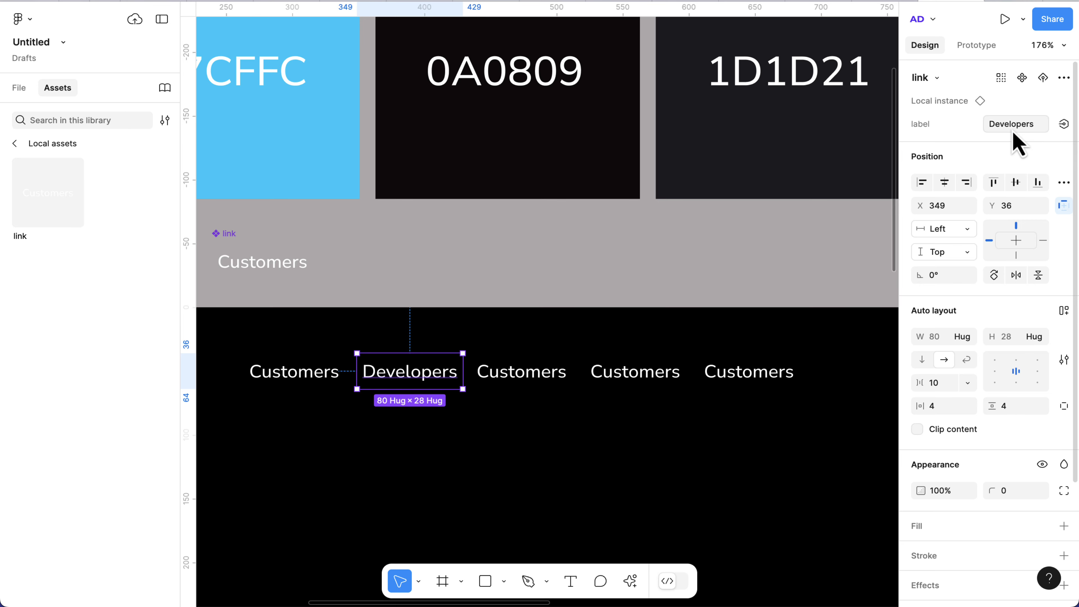
Change the label of the third header link to About us
click(563, 368)
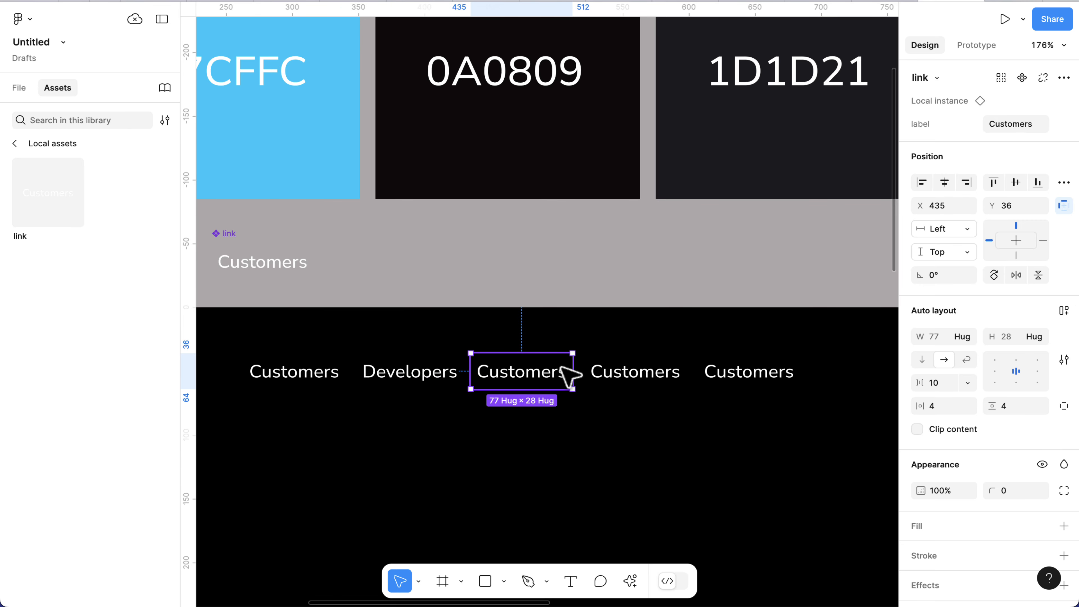
click(1026, 128)
text(About us)
key(Return)
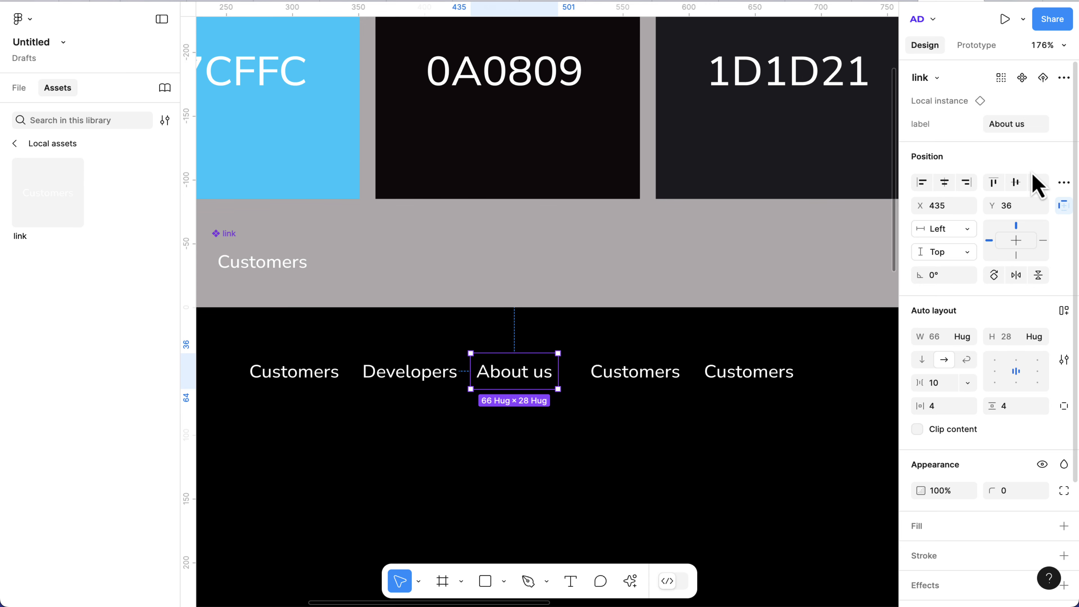
Change the label of the fourth header link to Blog
click(663, 380)
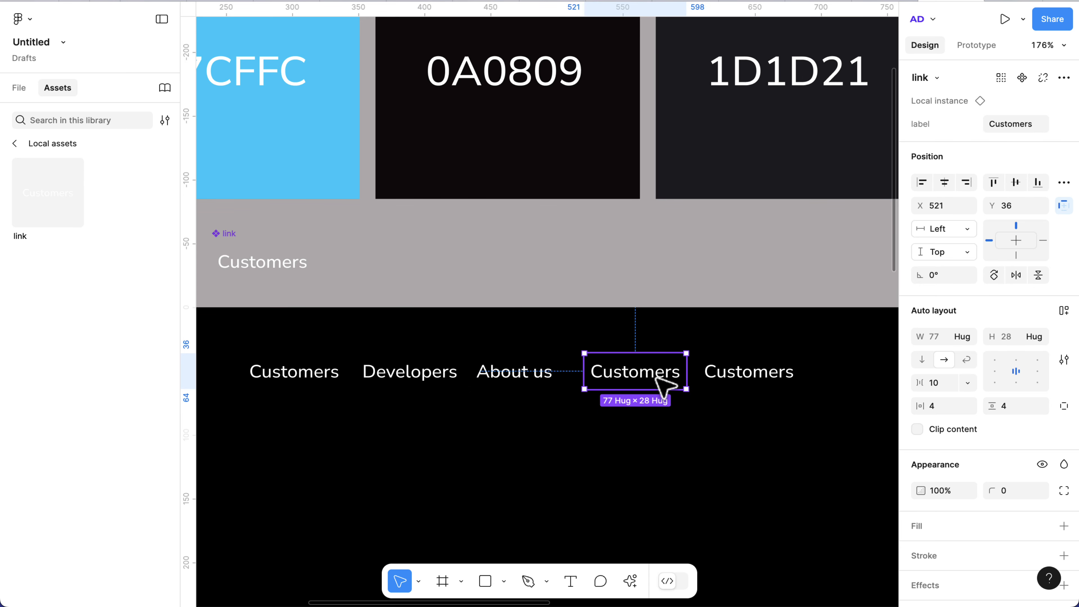
click(1022, 125)
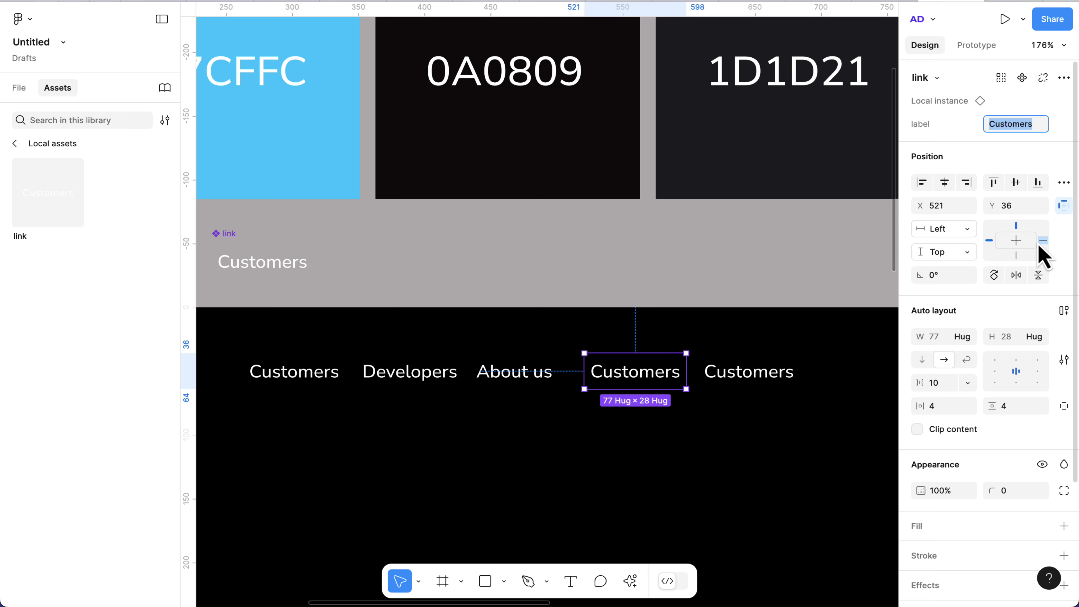
text(Blog)
key(Return)
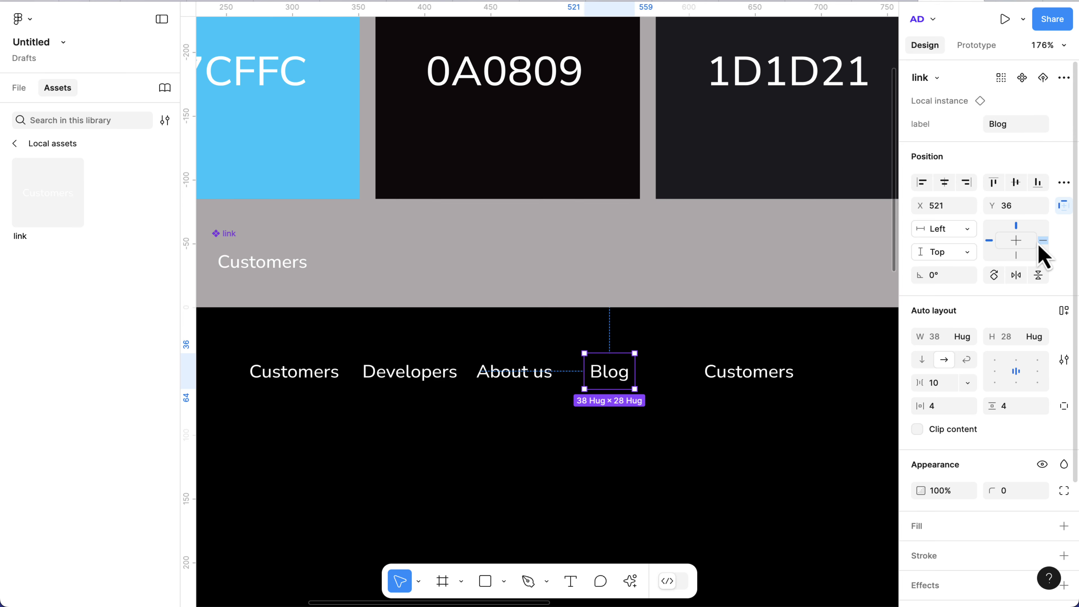
Change the label of the fifth header link to Support
click(775, 380)
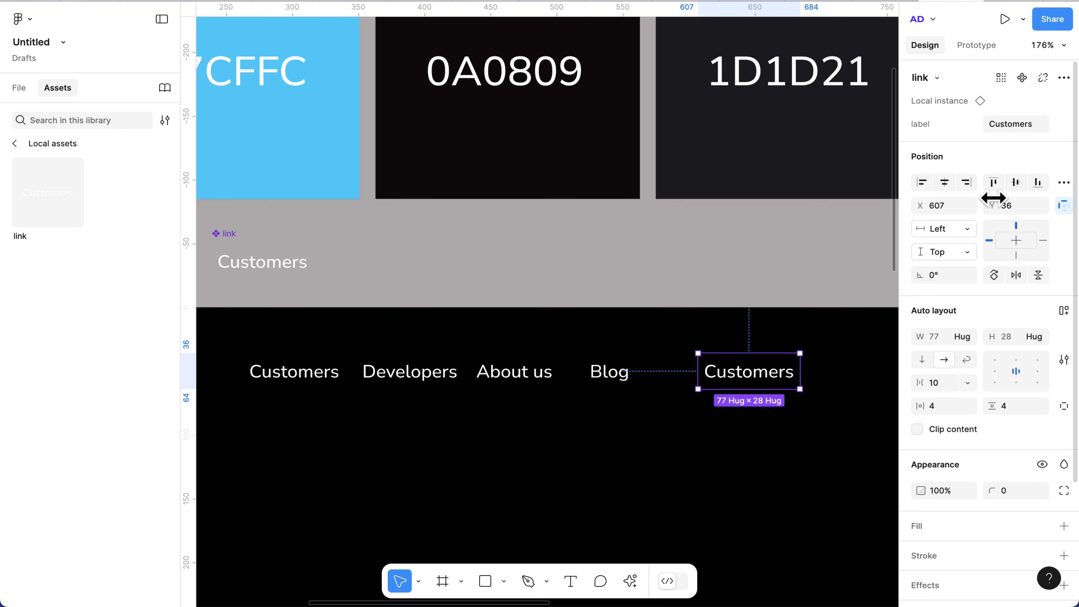
click(1021, 127)
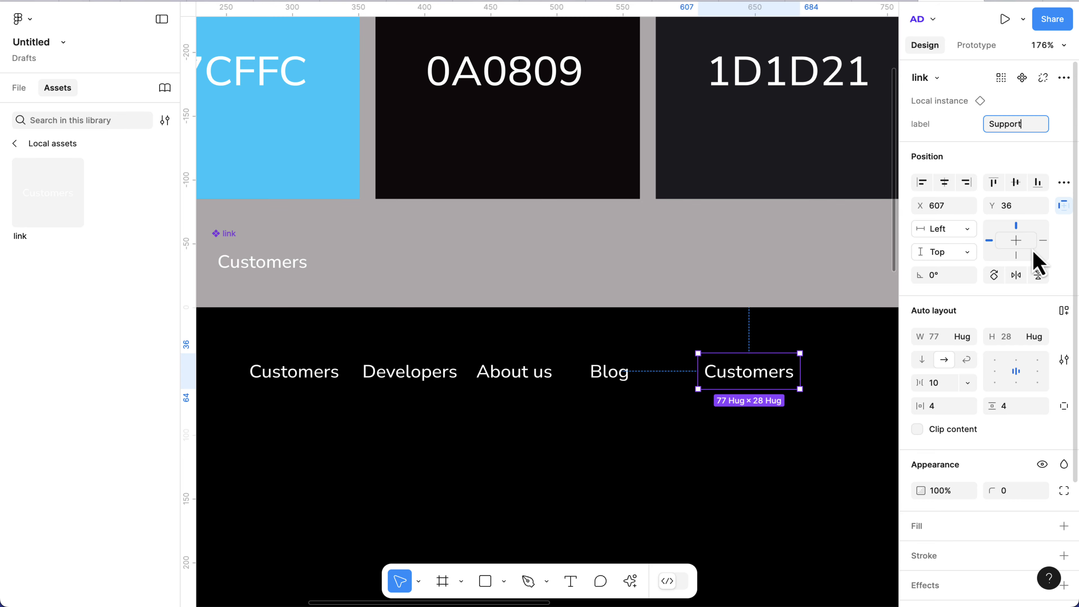
key(Return)
Wrap all five header links, from Customers to Support, in a horizontal auto layout frame
scroll(701, 467, down, 3)
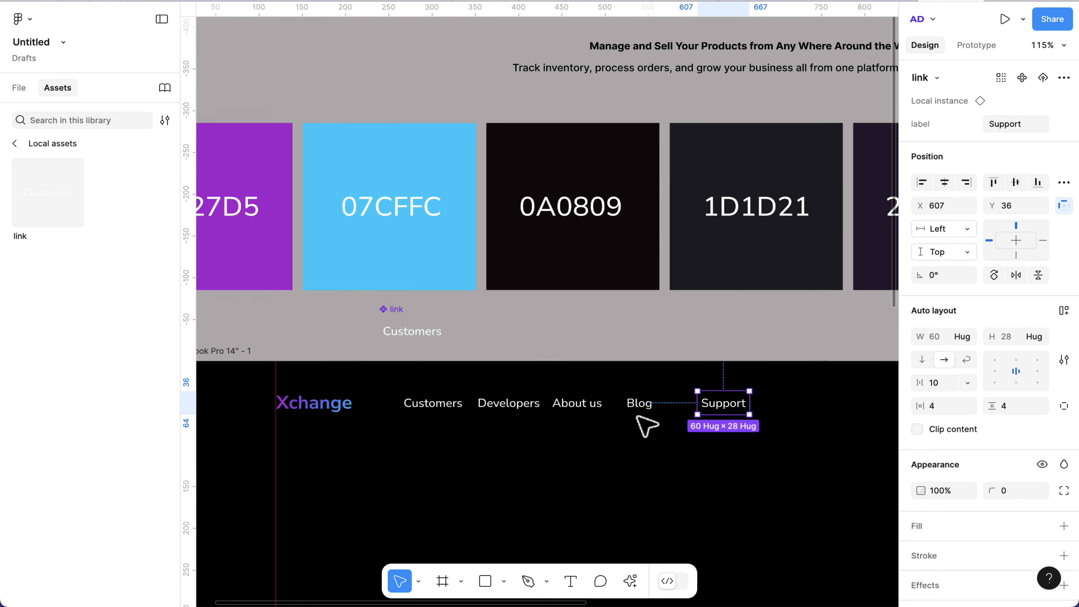
shift+click(638, 402)
shift+click(576, 407)
shift+click(515, 409)
shift+click(464, 405)
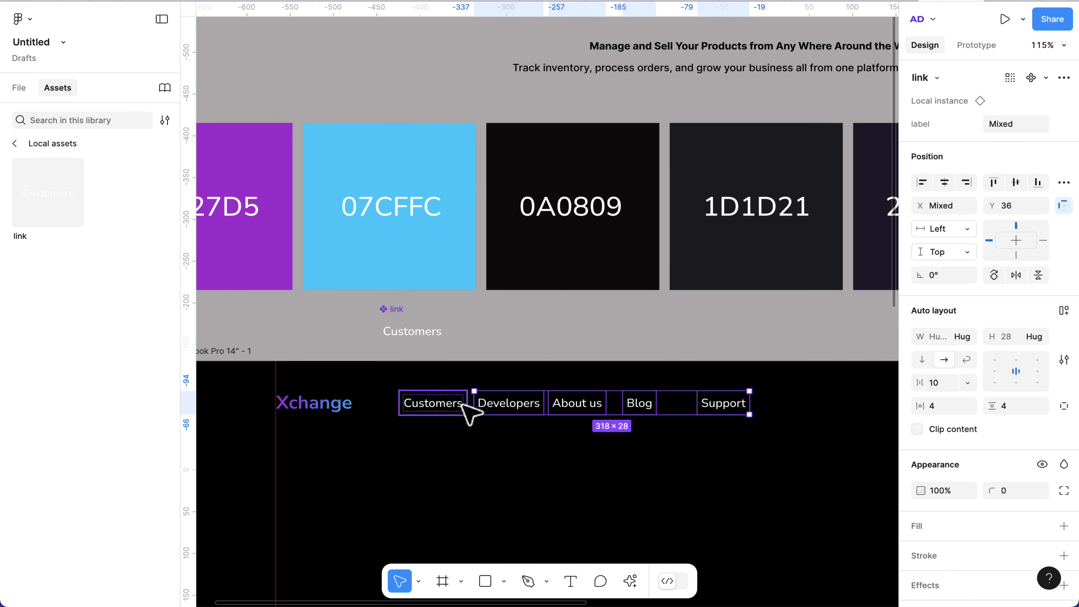
key(shift+a)
Move the links frame farther from the Xchange logo, to about X 369, Y 38
scroll(556, 419, up, 2)
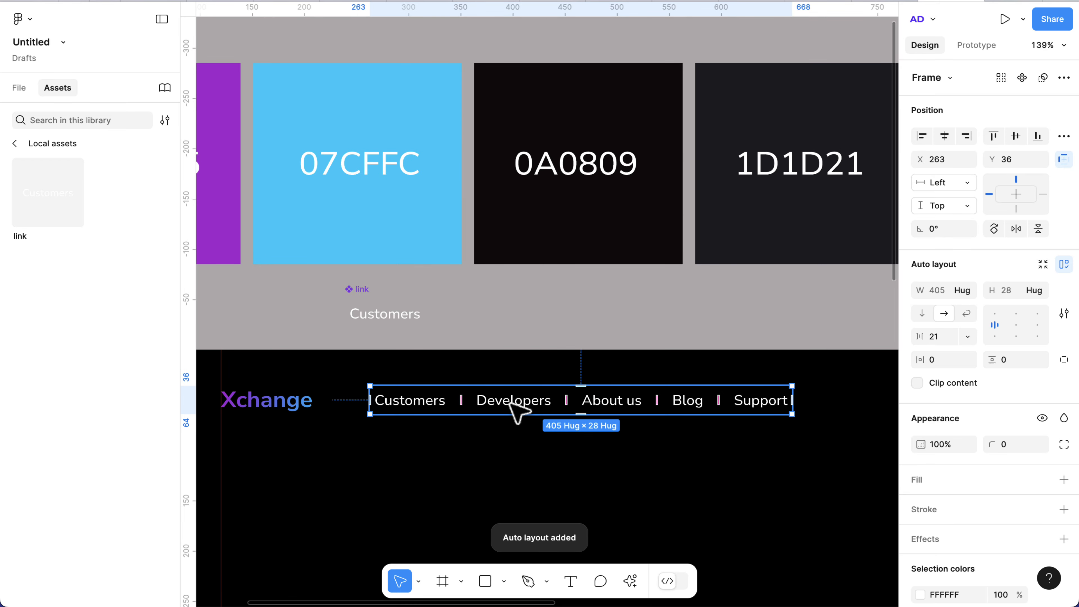
drag(512, 409, 627, 412)
scroll(713, 412, right, 3)
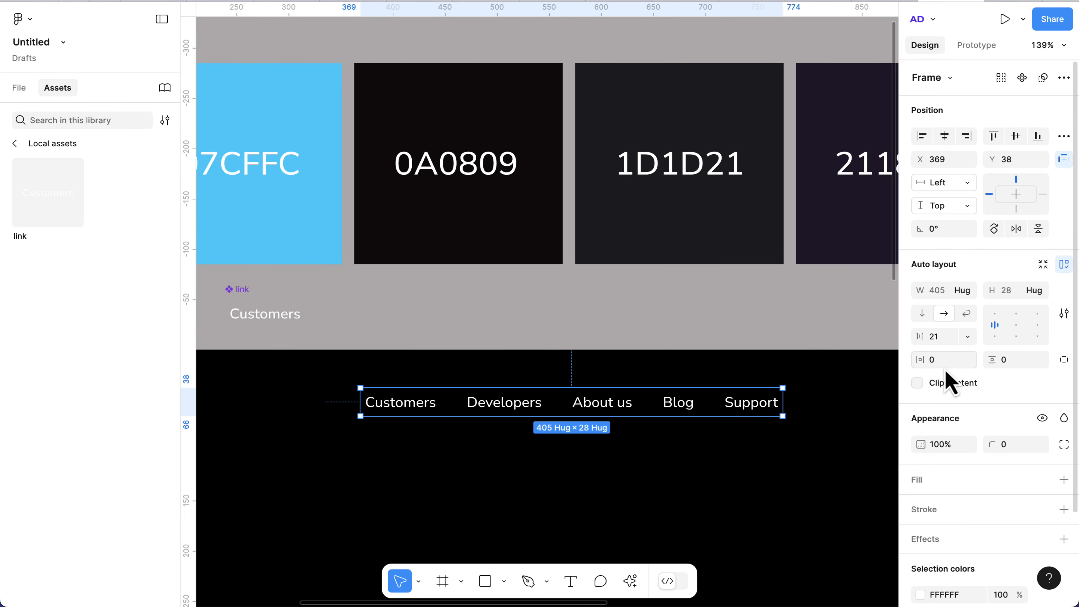
Set the links frame's item spacing to 18 and its horizontal padding to 8
click(941, 345)
text(18)
key(Return)
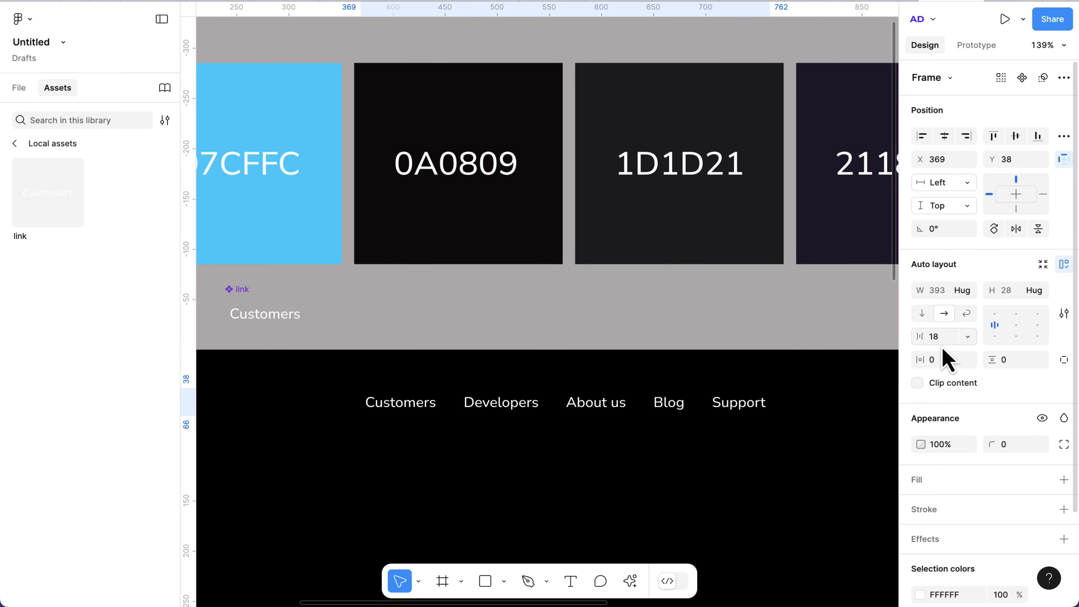
scroll(537, 438, up, 3)
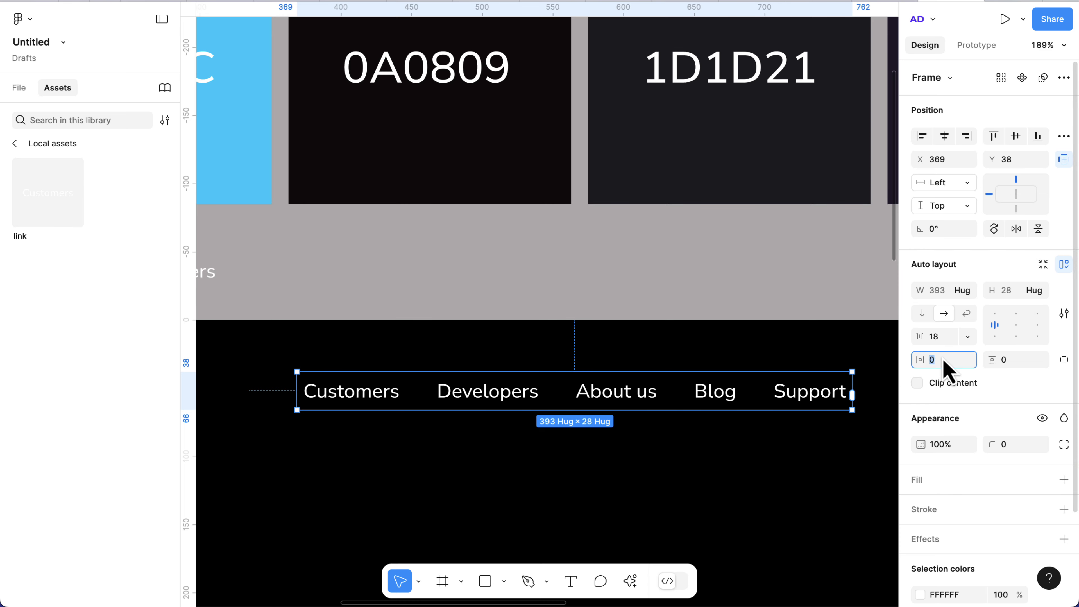
text(8)
key(Return)
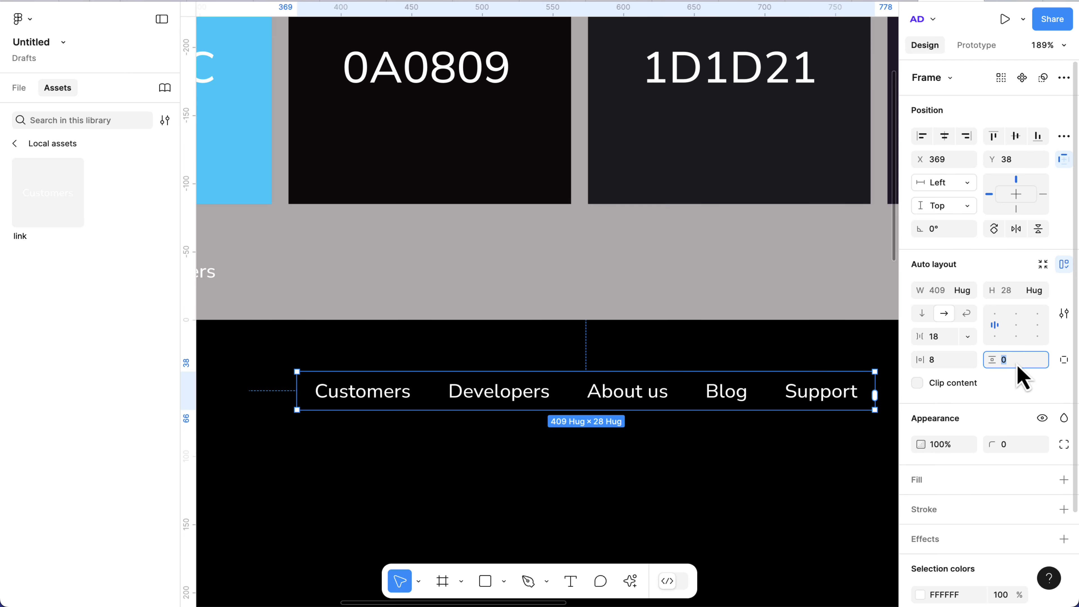
Set the links frame's opacity to 80% and its vertical padding to 8
key(8)
key(Return)
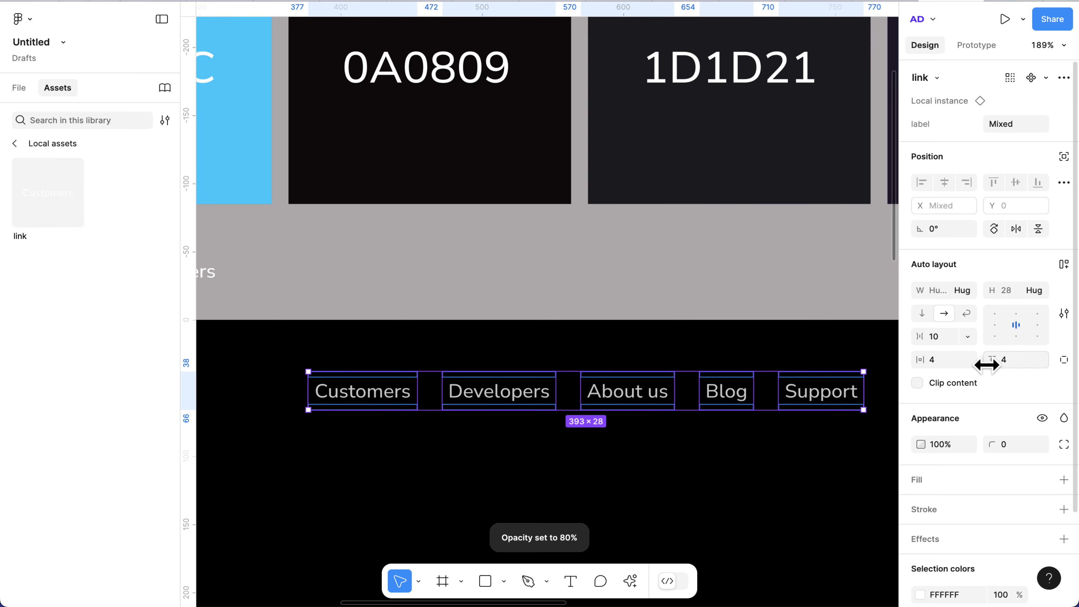
click(766, 388)
click(692, 421)
click(675, 398)
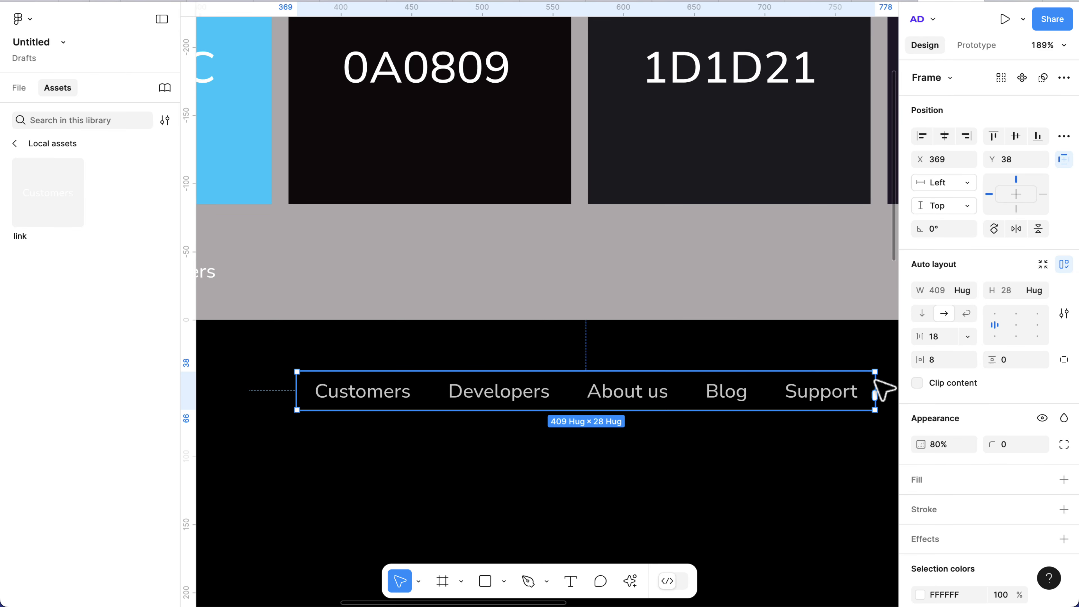
click(1019, 363)
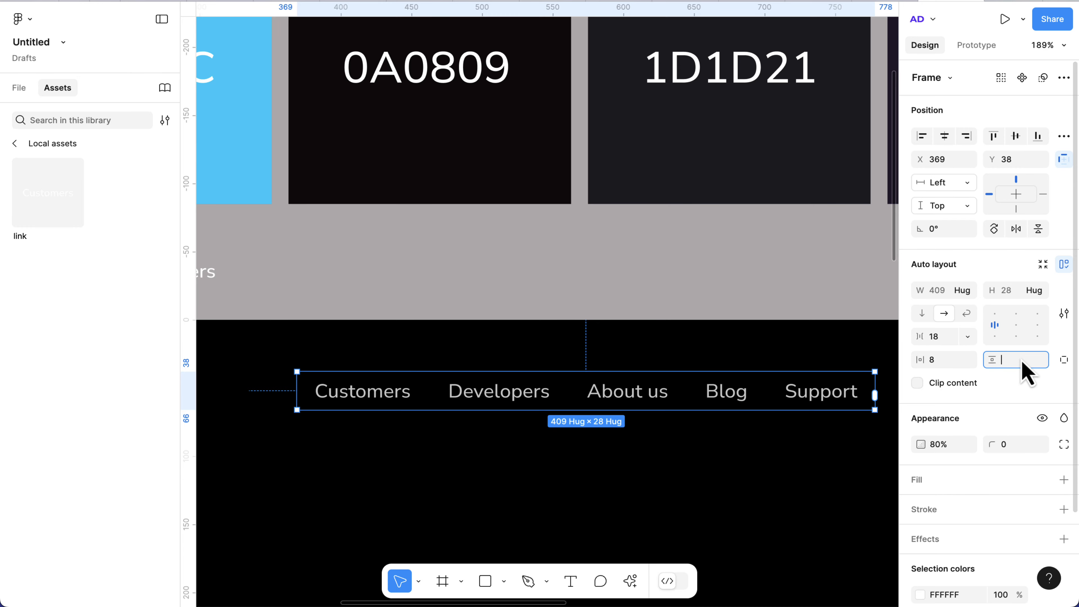
key(Return)
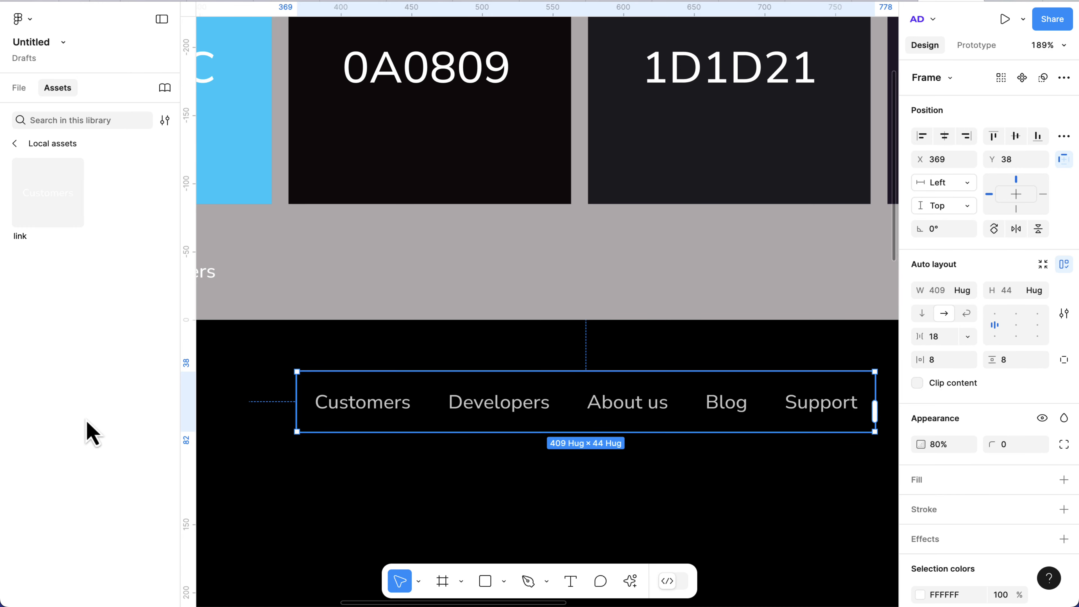
Add a fill to the links frame and sample its color, 0A0809, from the matching swatch
scroll(402, 467, up, 3)
mouse_move(536, 404)
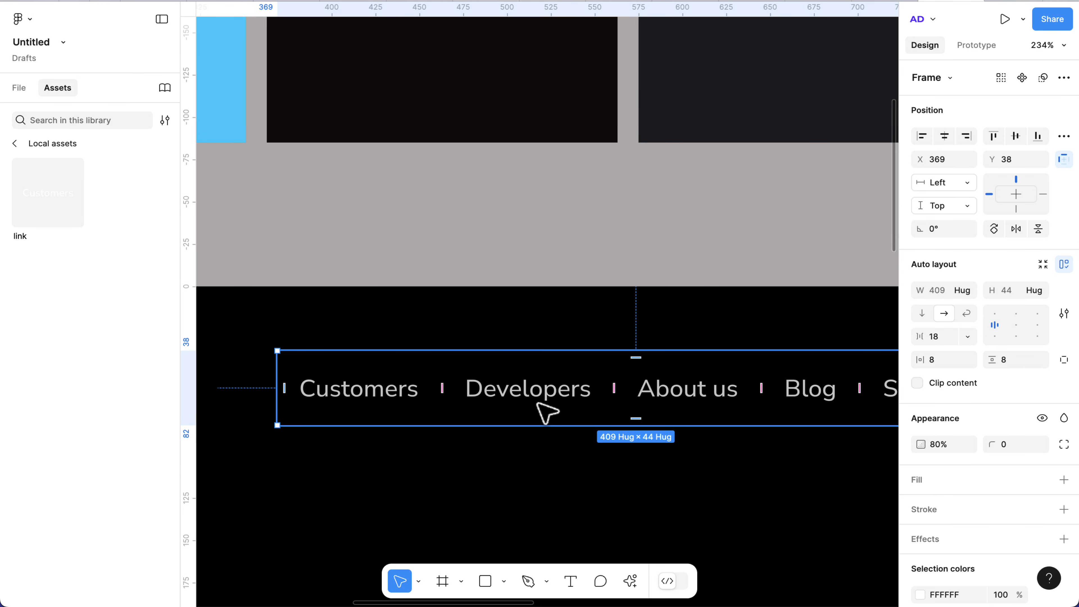
click(1064, 479)
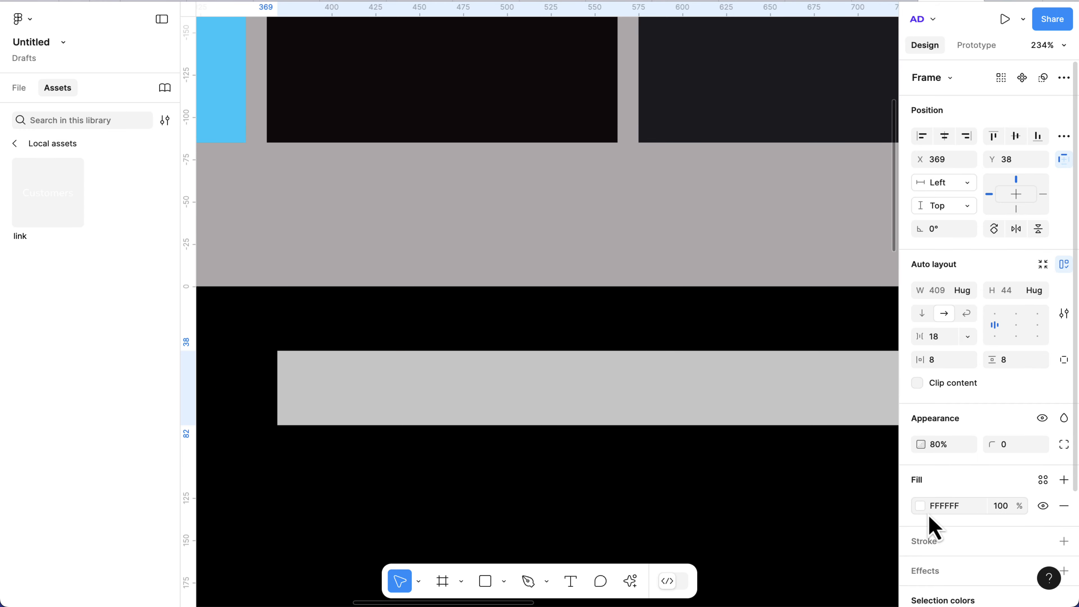
click(920, 507)
click(740, 443)
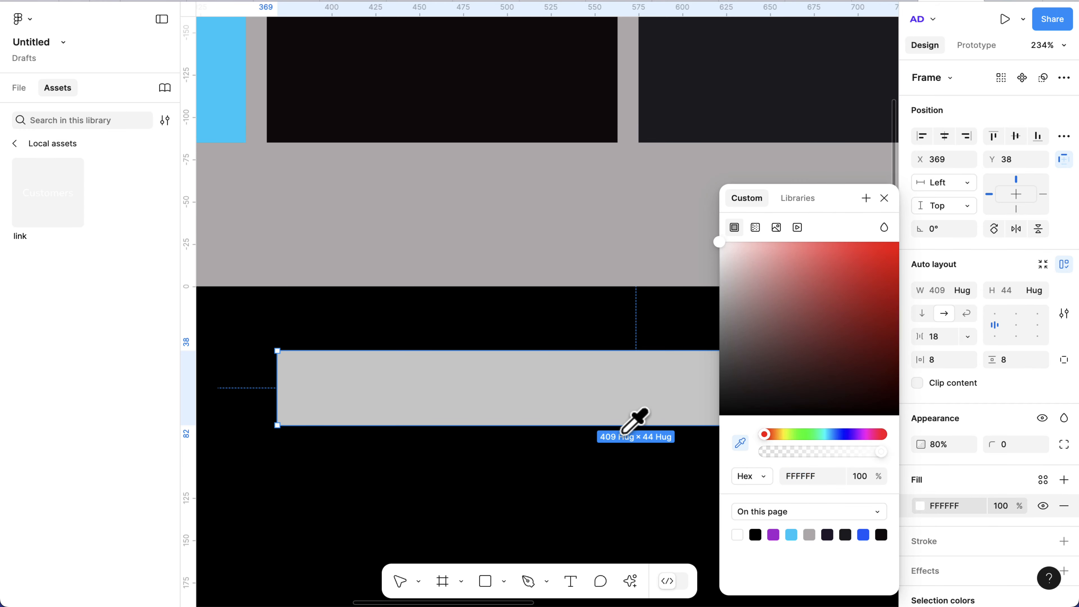
scroll(620, 429, down, 5)
scroll(526, 286, right, 5)
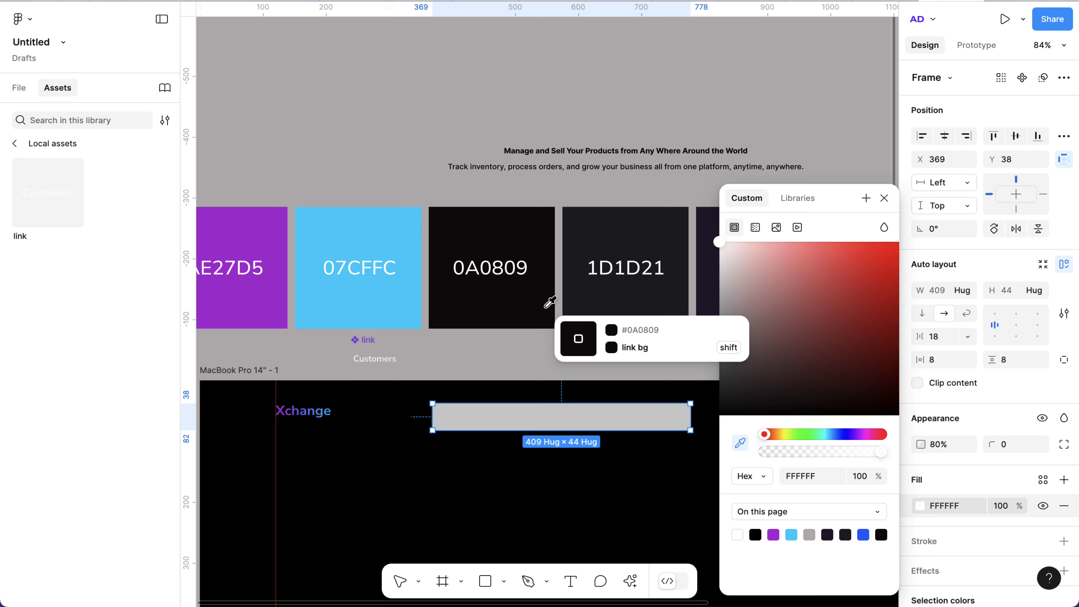
click(440, 305)
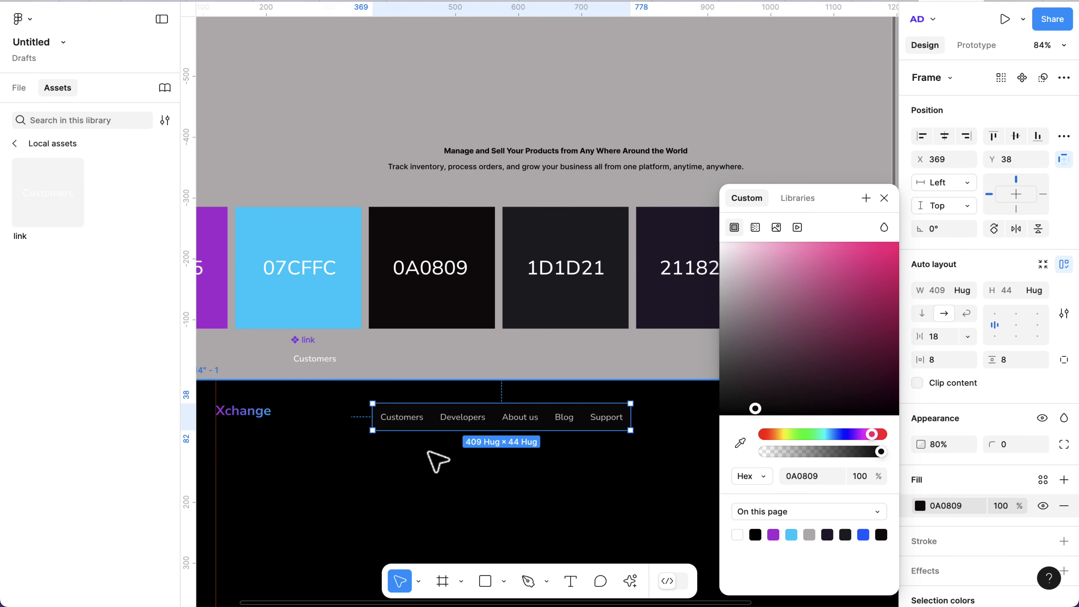
scroll(438, 458, up, 2)
scroll(458, 414, up, 3)
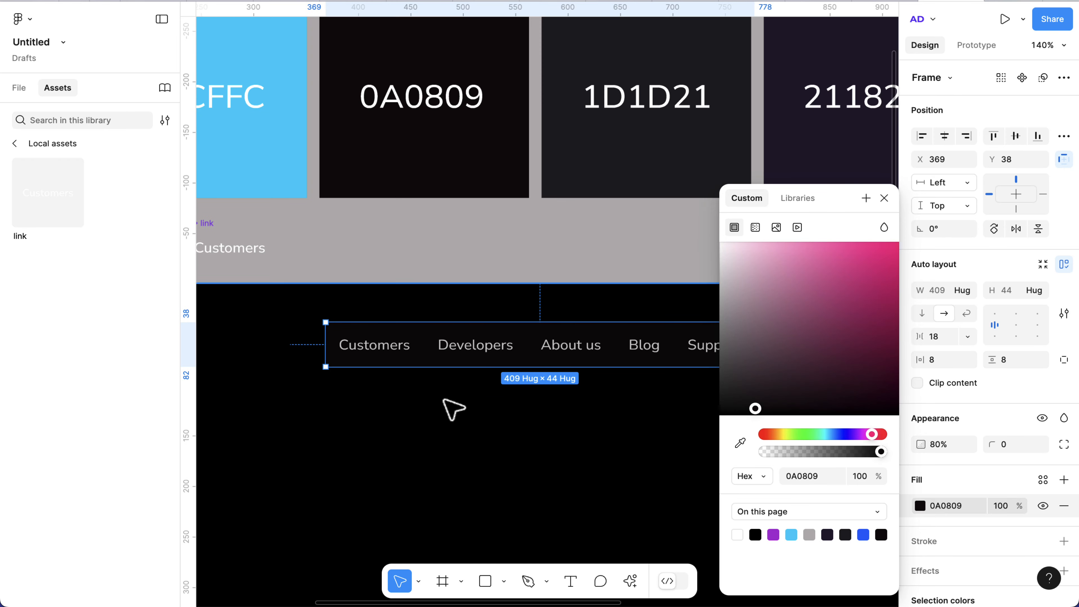
click(449, 410)
scroll(449, 410, up, 1)
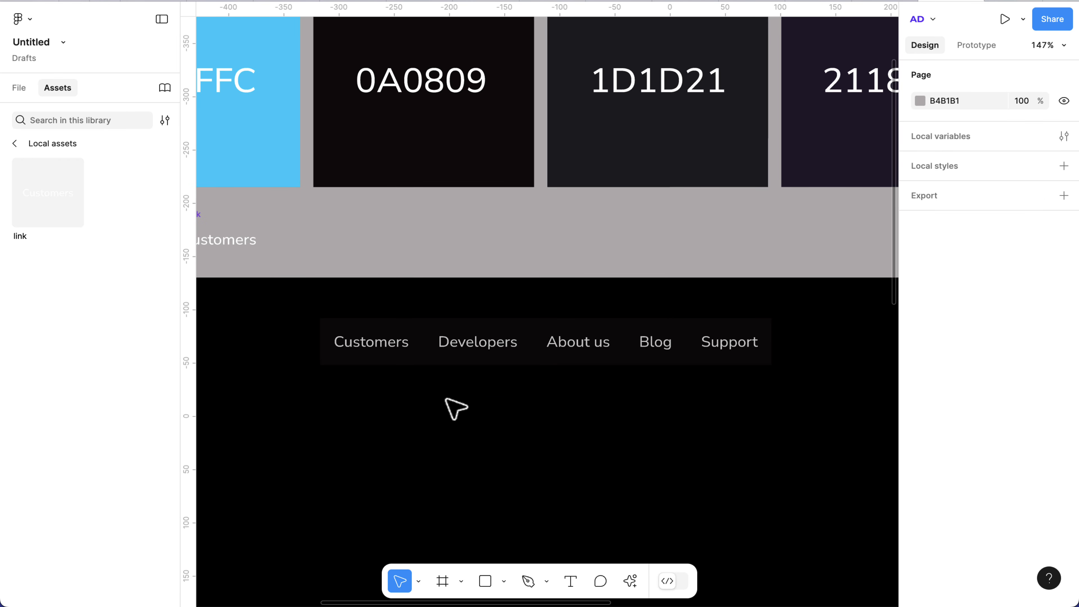
Add an inside stroke of 1 to the links frame, sampling color 1D1D21 from its swatch
click(451, 362)
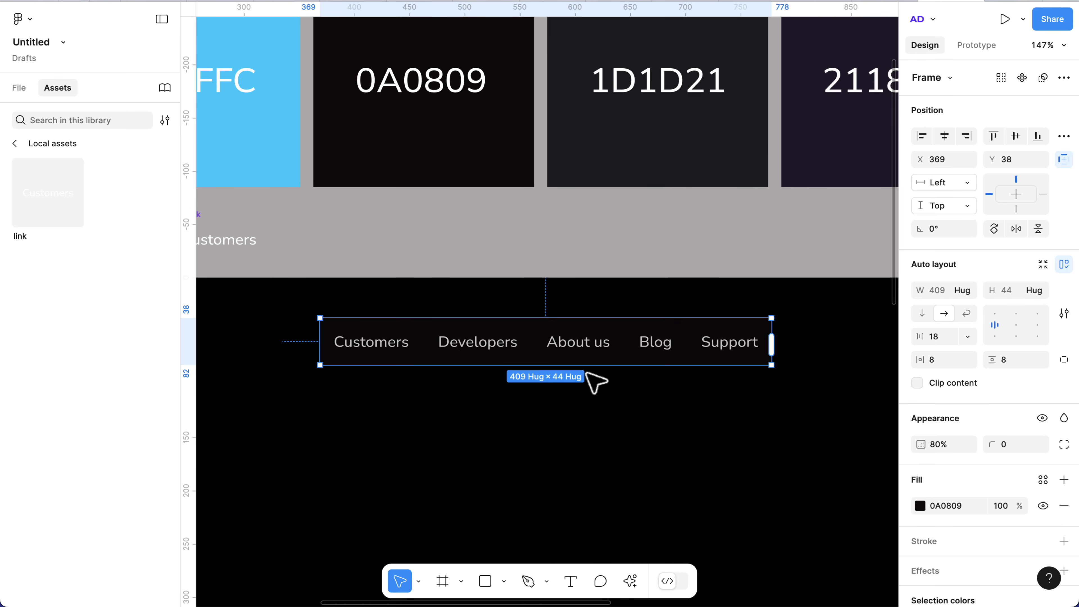
scroll(990, 514, down, 1)
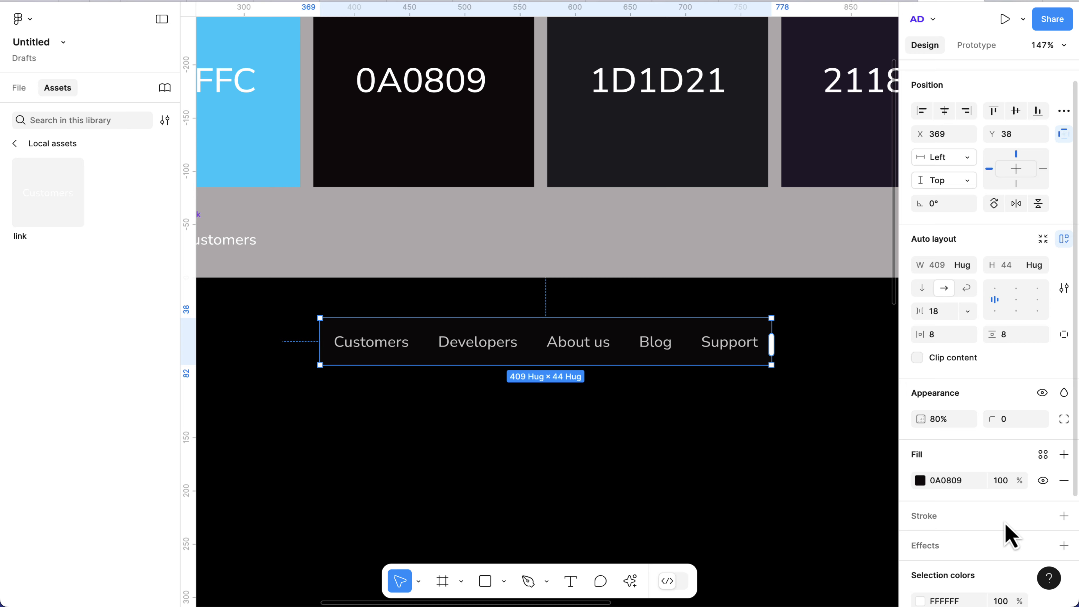
click(1063, 515)
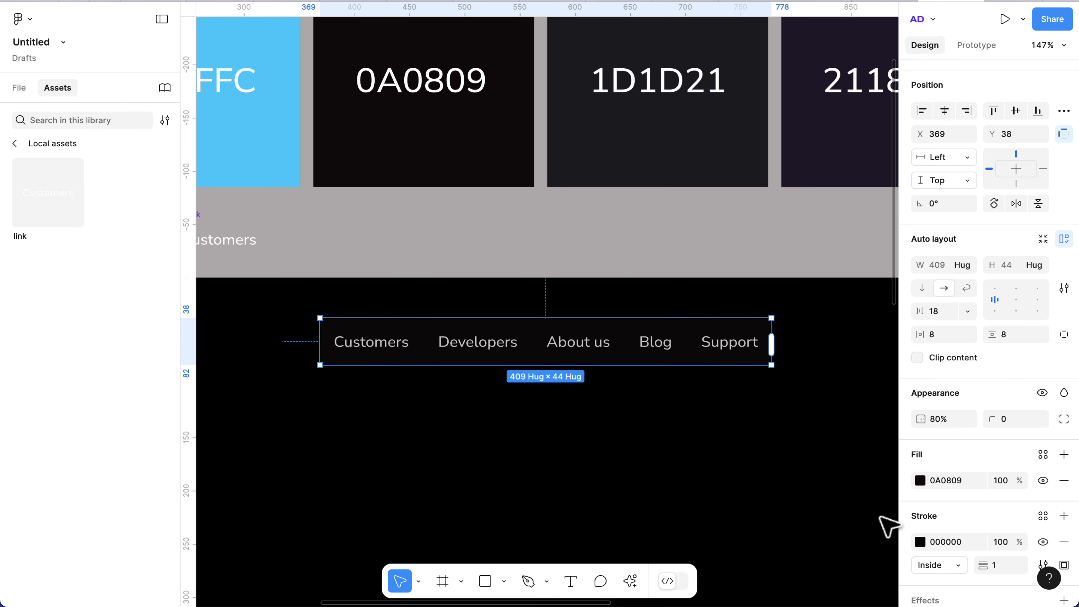
click(919, 543)
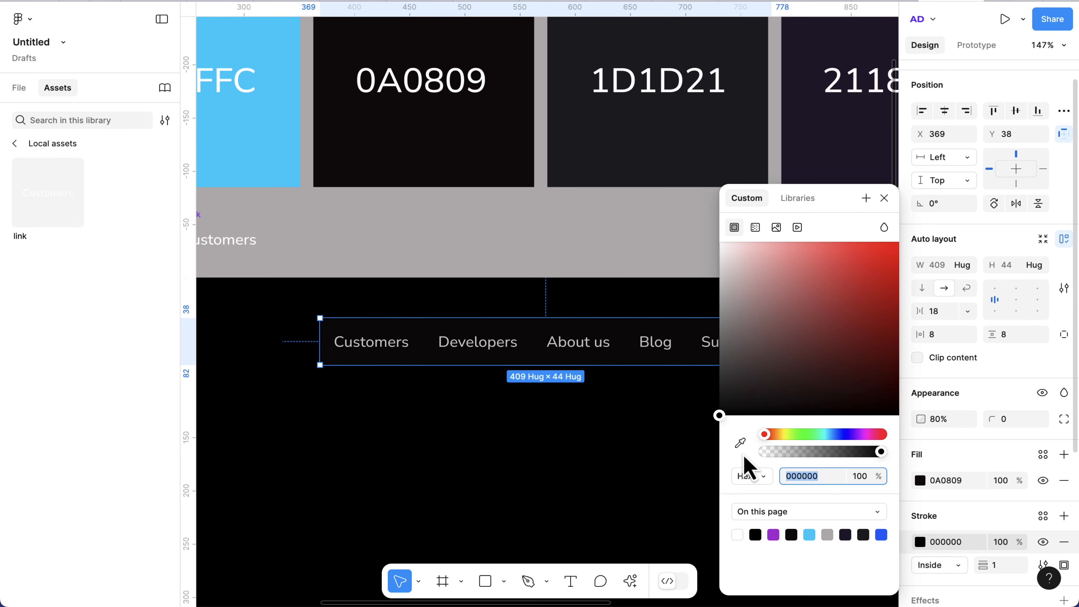
click(740, 443)
click(601, 126)
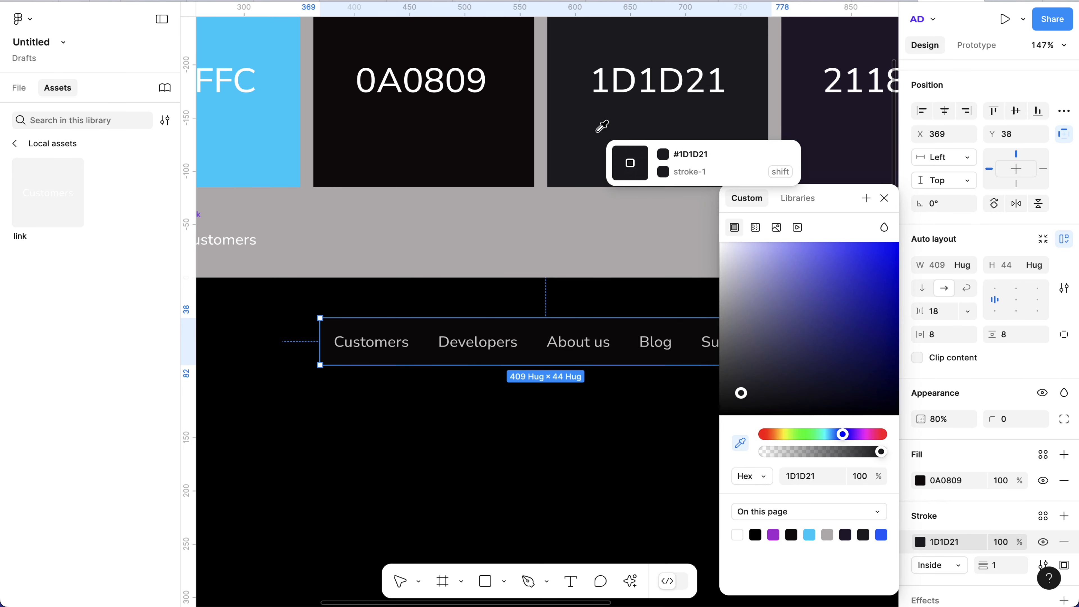
click(303, 402)
scroll(300, 397, up, 2)
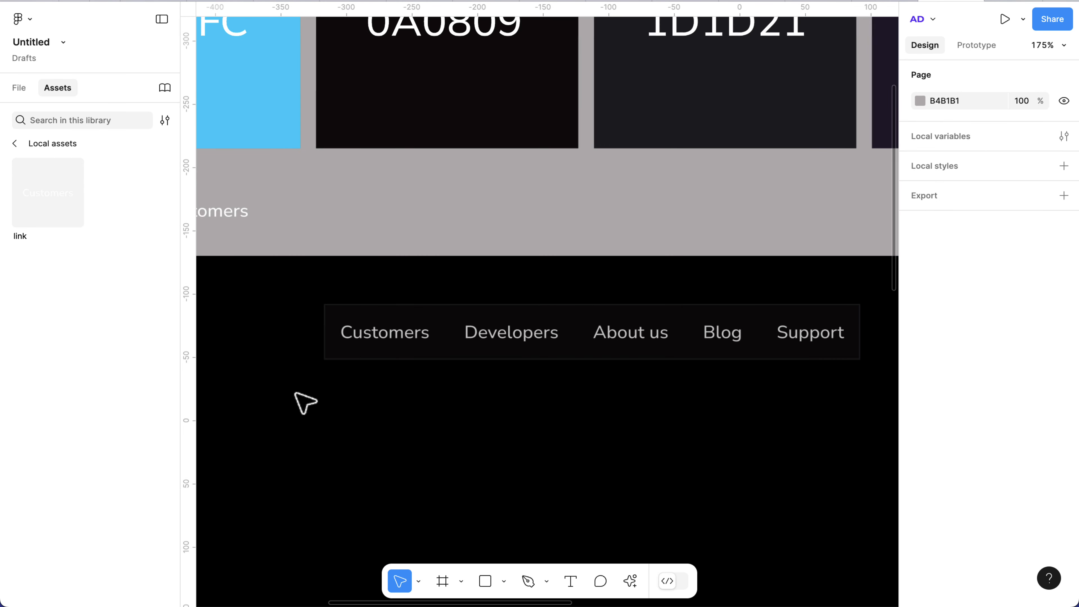
Set the links frame's corner radius to 44 and deselect it
scroll(303, 402, up, 5)
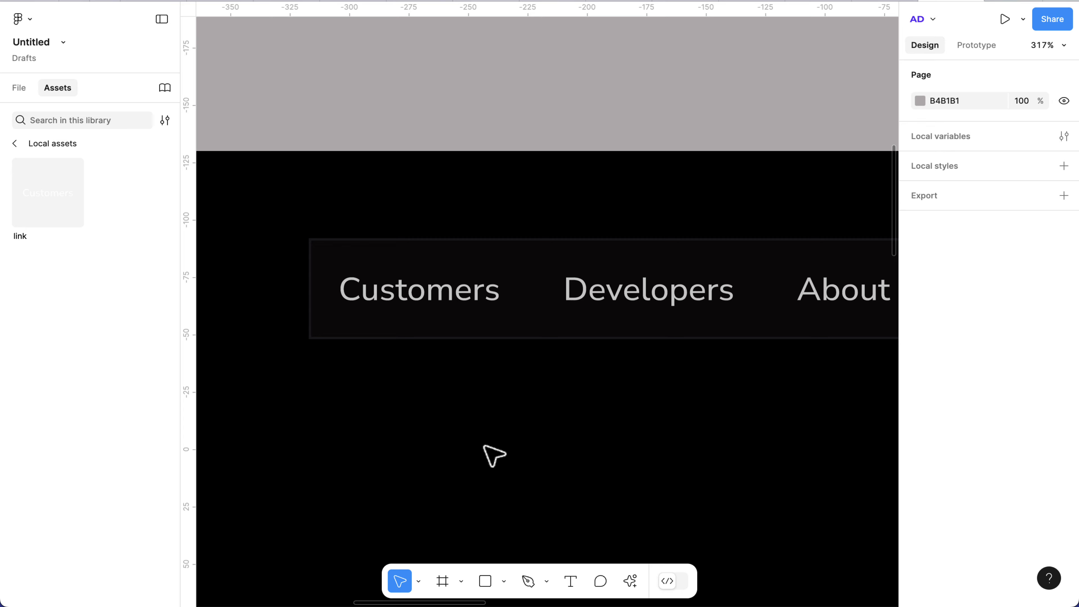
click(481, 341)
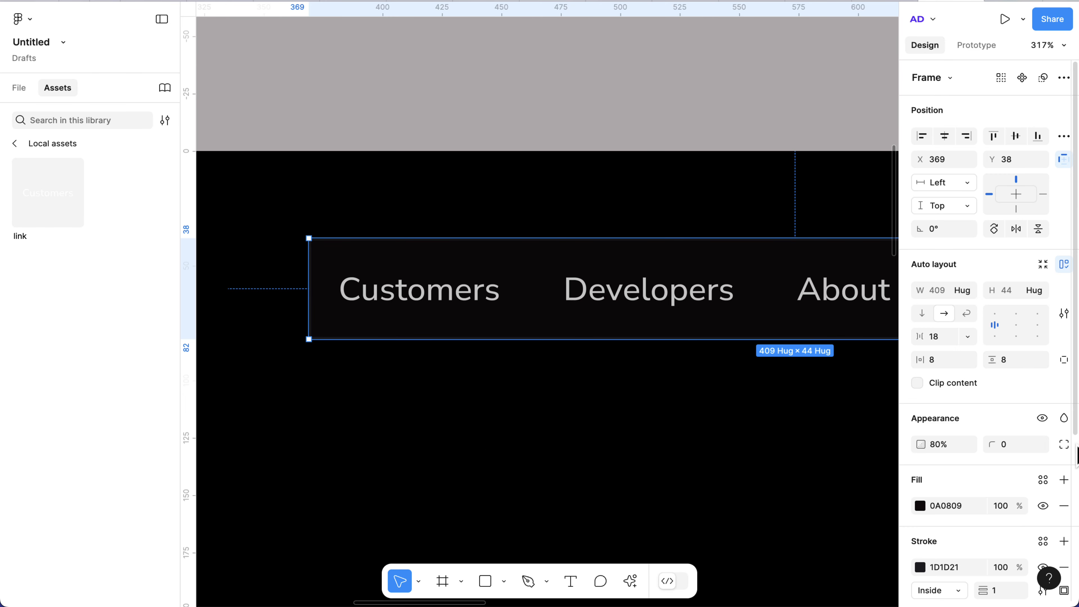
key(BackSpace)
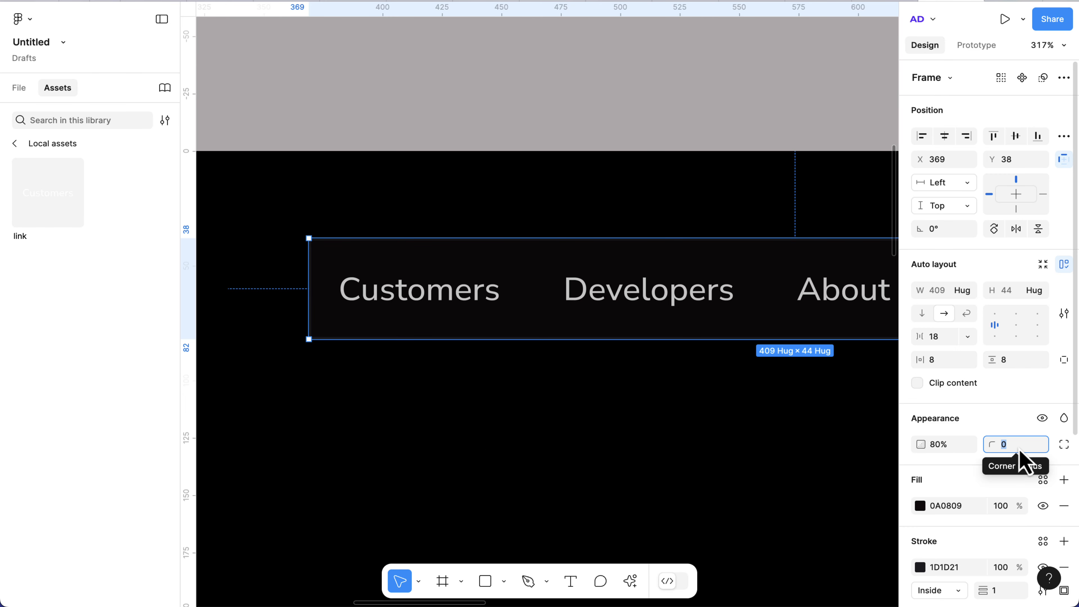
text(44)
key(Return)
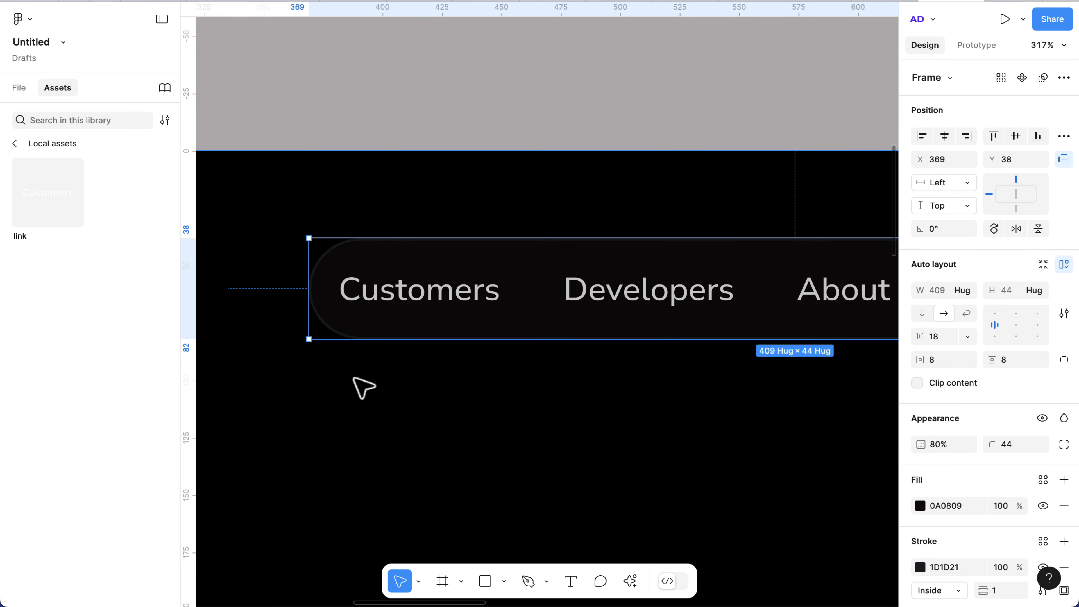
scroll(364, 387, down, 5)
key(Escape)
scroll(467, 450, down, 1)
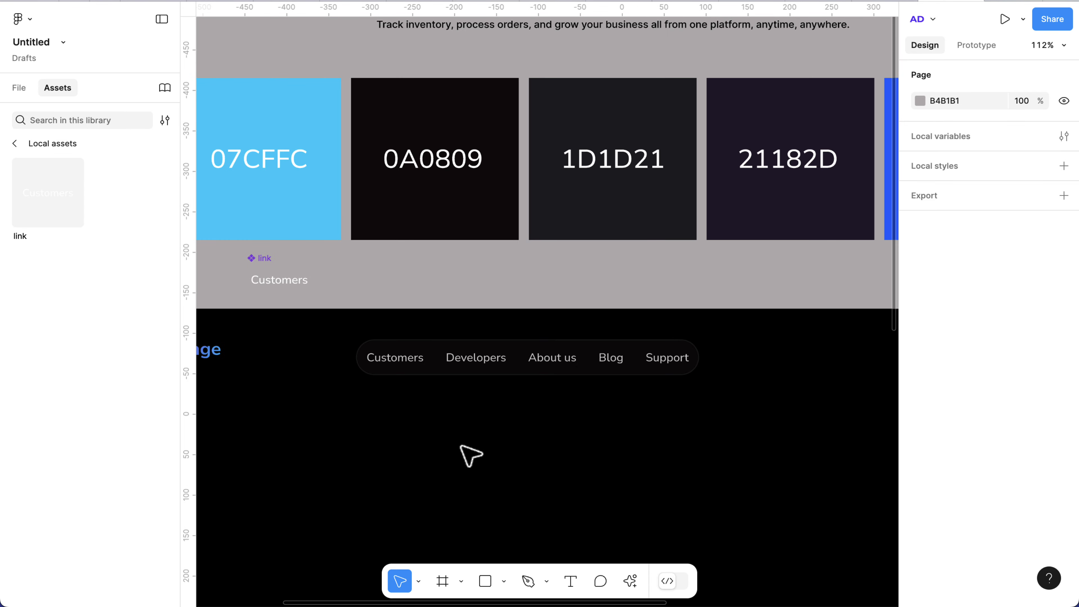
Examine the header navigation and the color swatches above the landing page frame
scroll(471, 454, down, 2)
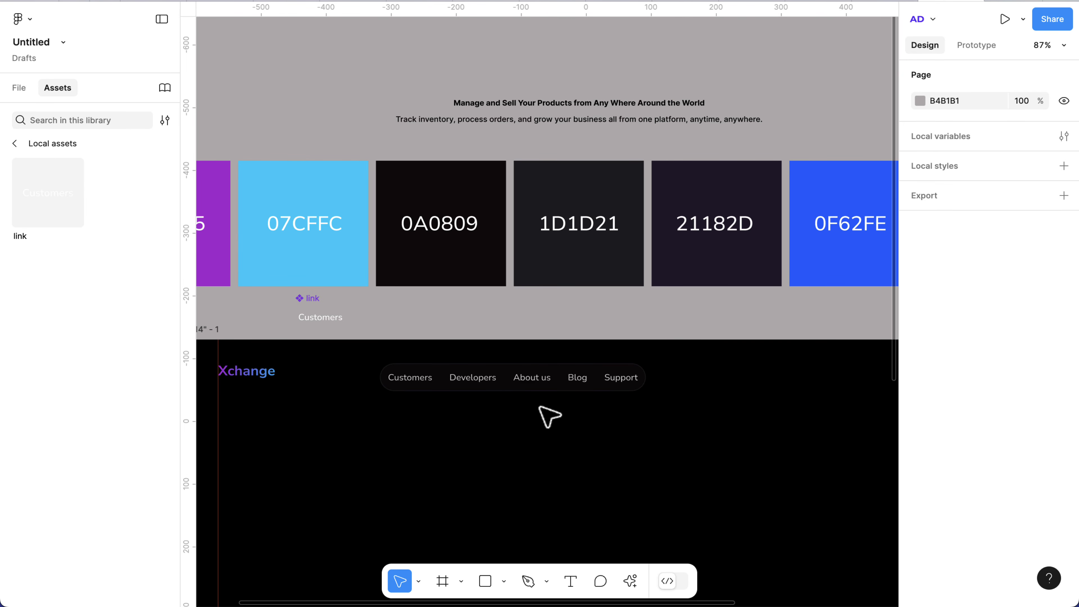
scroll(764, 378, right, 3)
scroll(758, 379, right, 2)
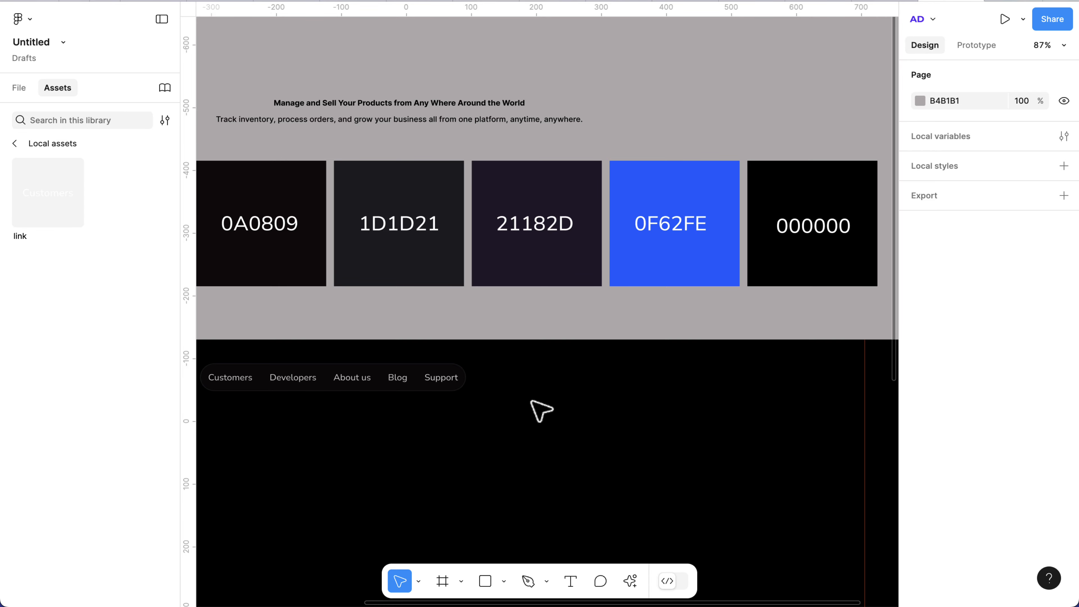
scroll(535, 395, up, 3)
scroll(631, 249, up, 1)
scroll(631, 250, up, 2)
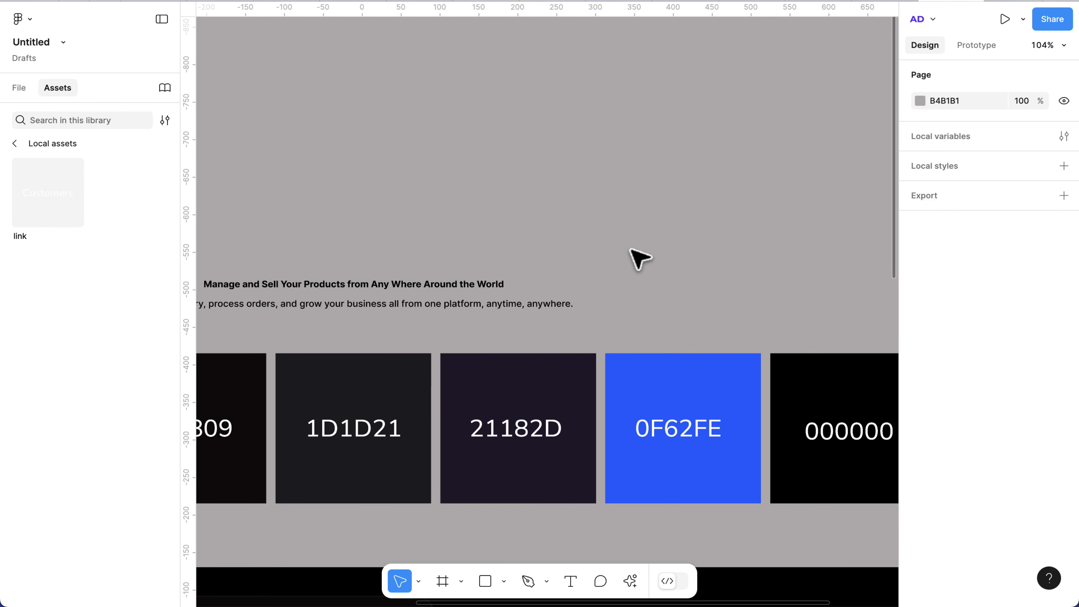
scroll(645, 298, left, 10)
scroll(484, 479, down, 2)
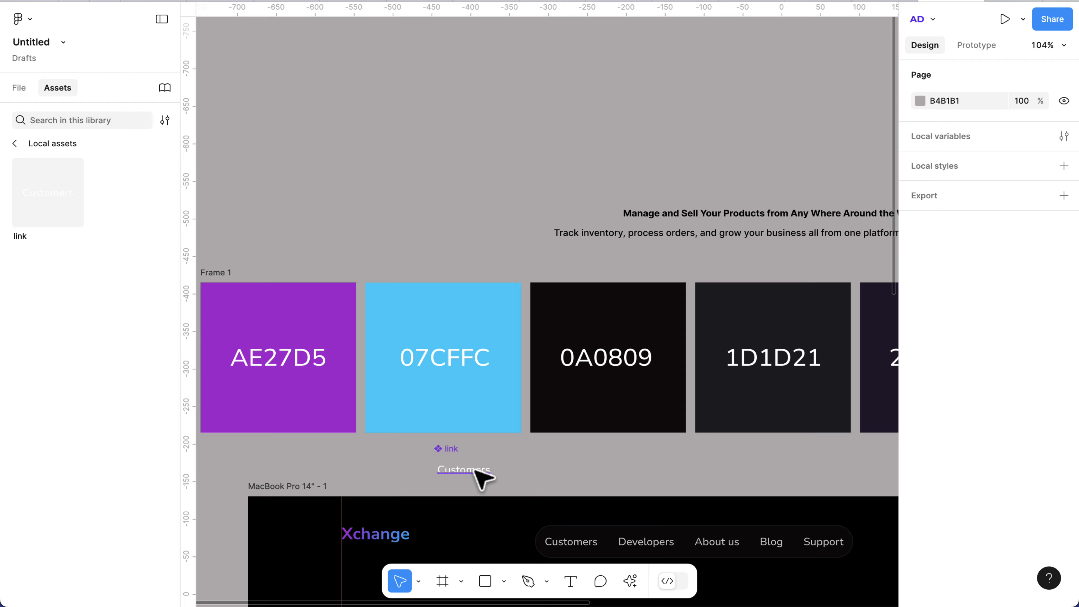
Add the text "Become a partner" beside the link component and move it to about X -313, Y -180
scroll(480, 476, up, 5)
scroll(544, 481, down, 2)
key(t)
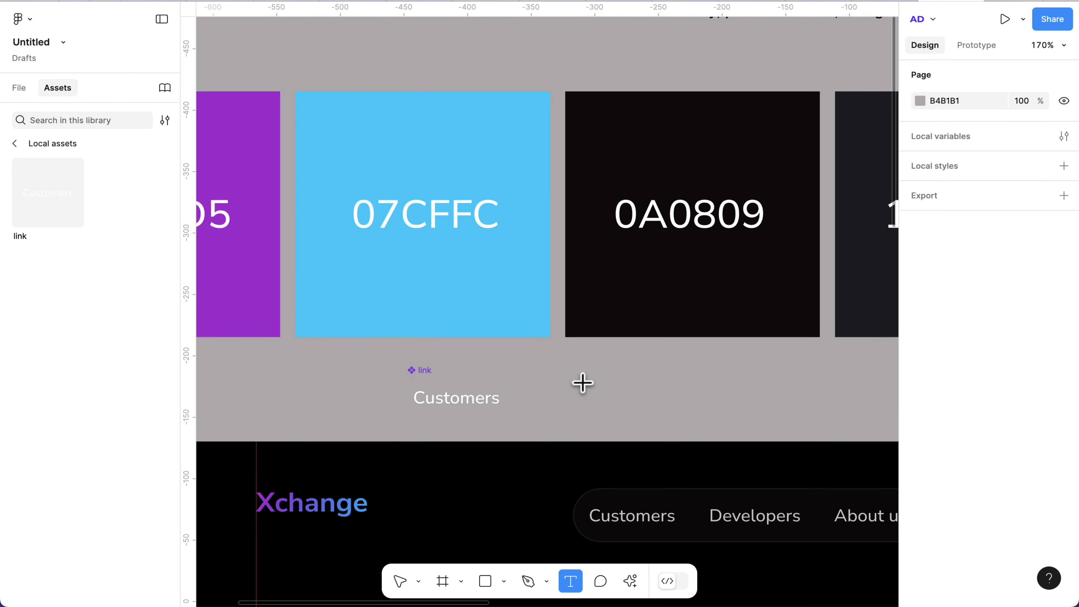
click(582, 383)
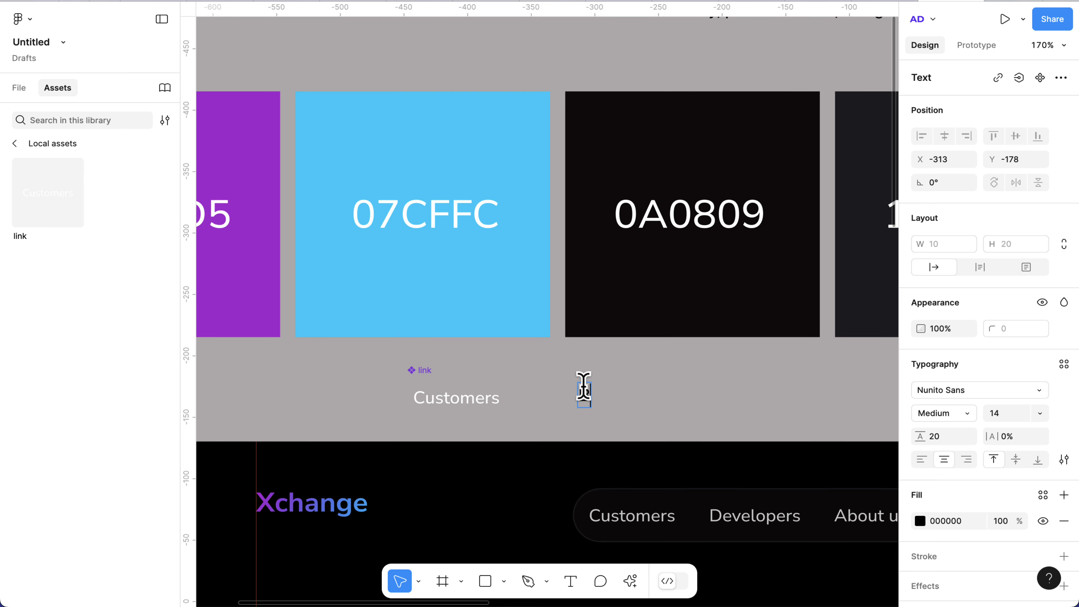
text(Become a p)
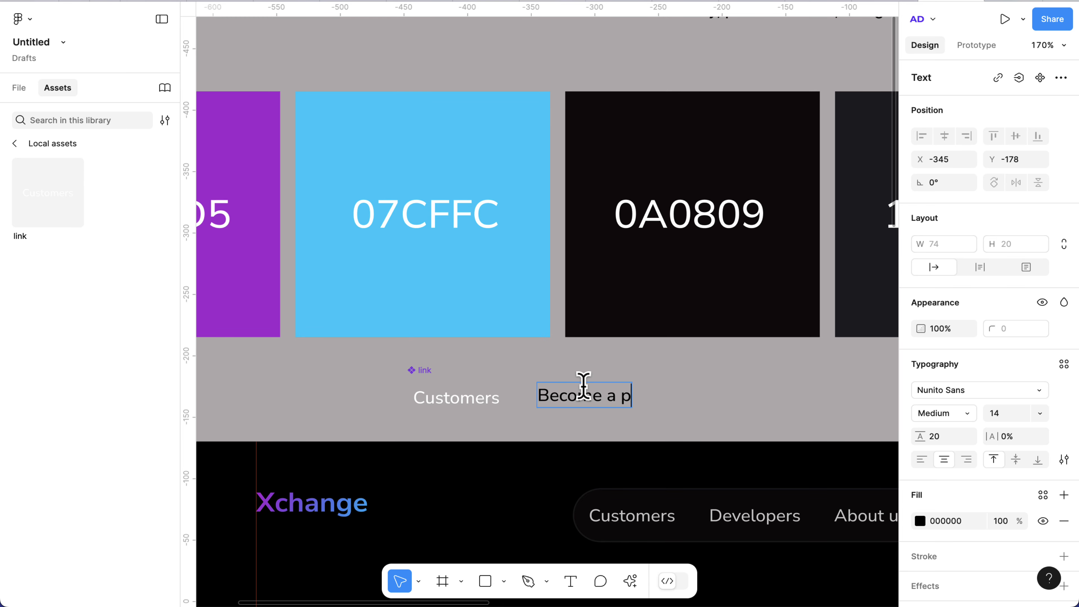
text(artner)
key(Escape)
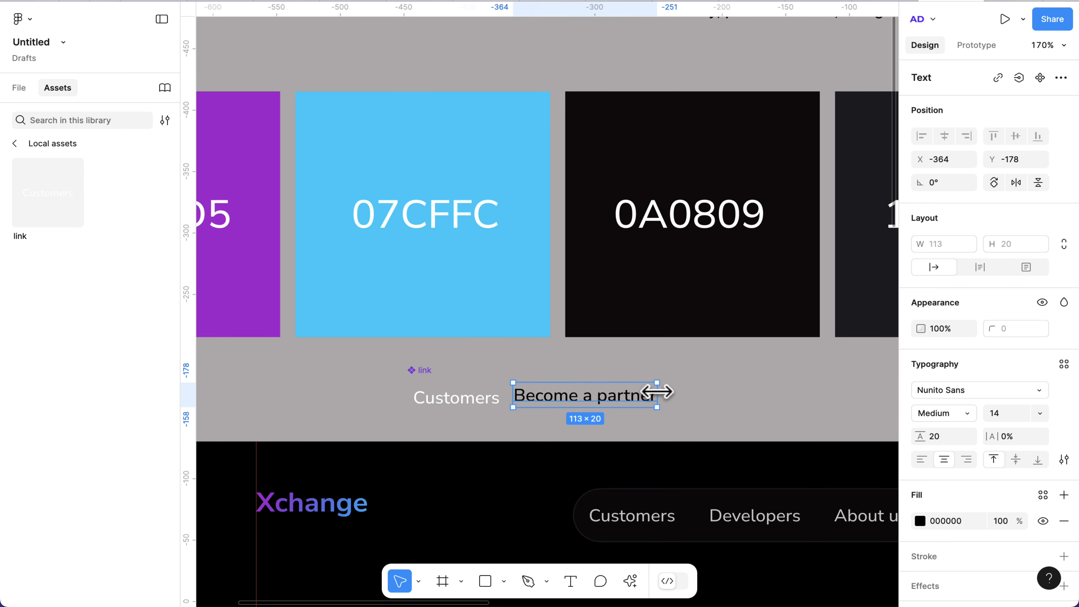
drag(655, 388, 702, 390)
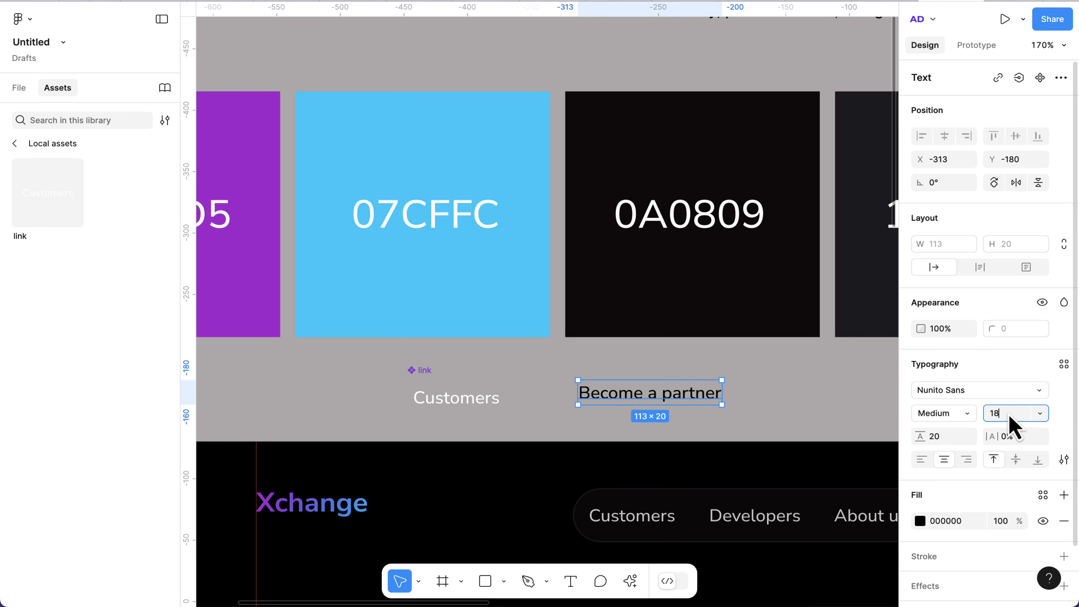
Set the "Become a partner" text's font size to 16 and its line height to 26
click(1011, 425)
text(16)
key(Return)
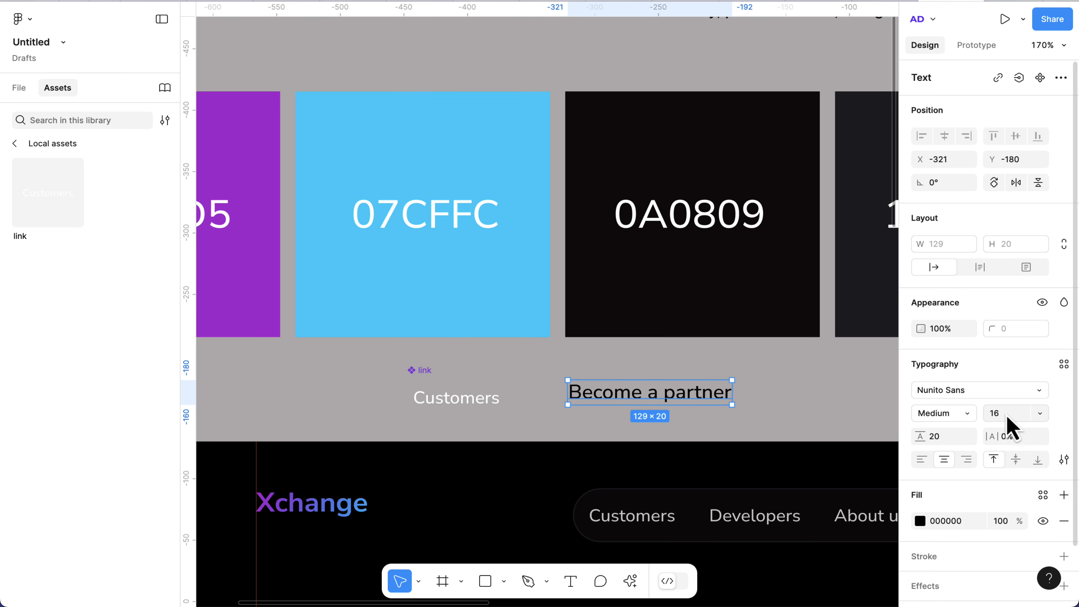
click(942, 441)
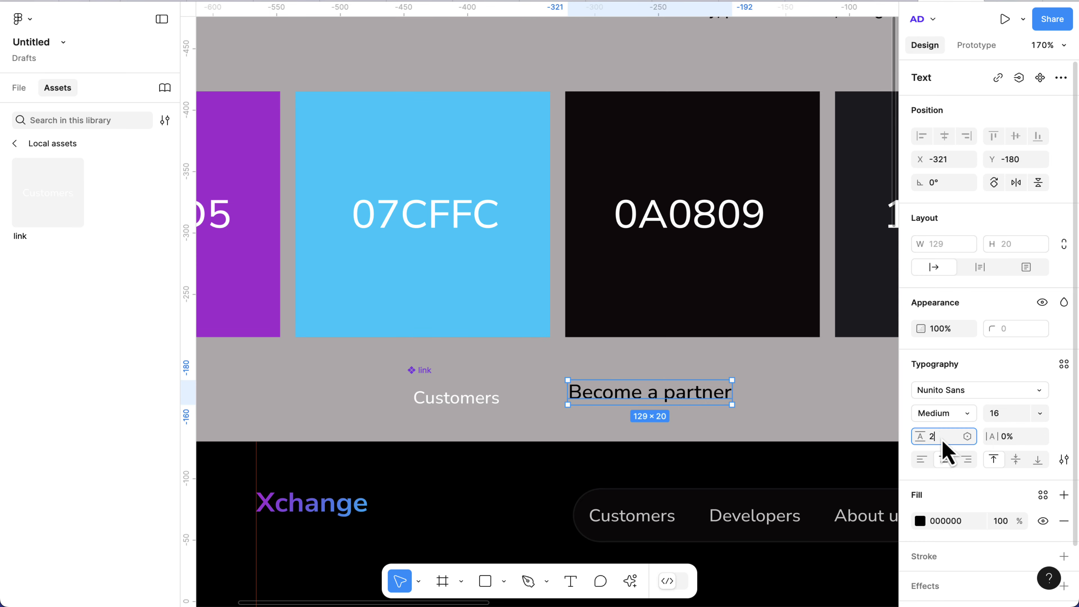
text(26)
key(Return)
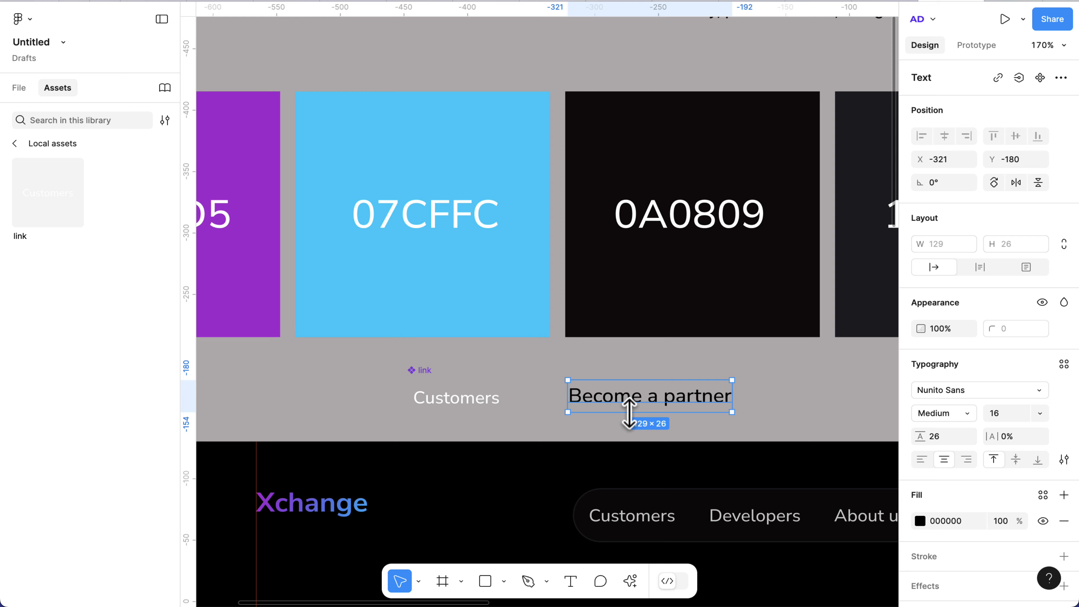
Wrap the "Become a partner" text in an auto layout frame with horizontal padding 12 and vertical padding 8
scroll(630, 412, up, 3)
key(shift+a)
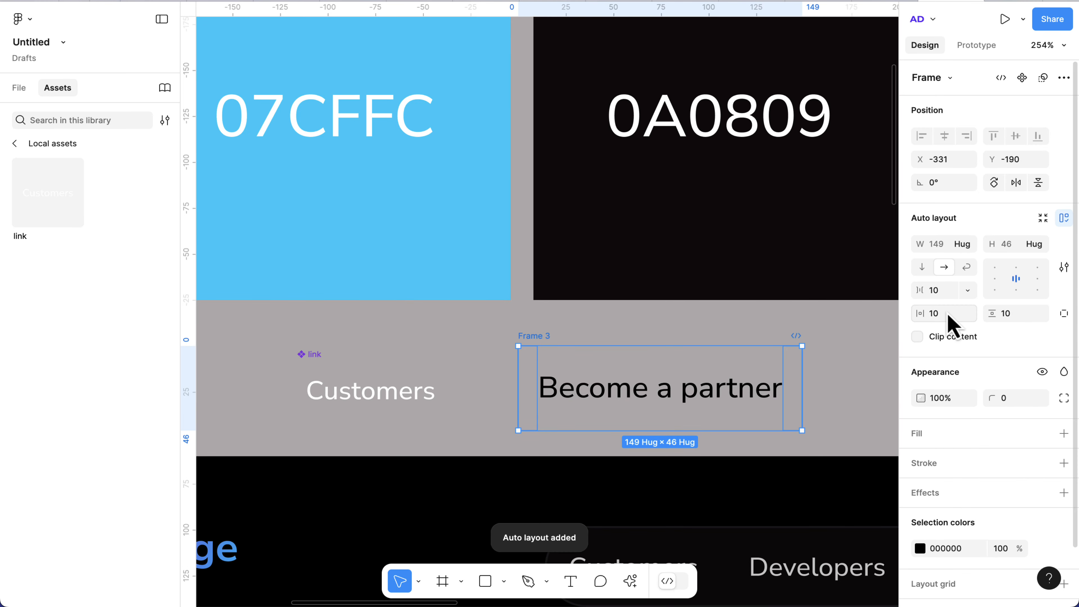
text(12)
key(Return)
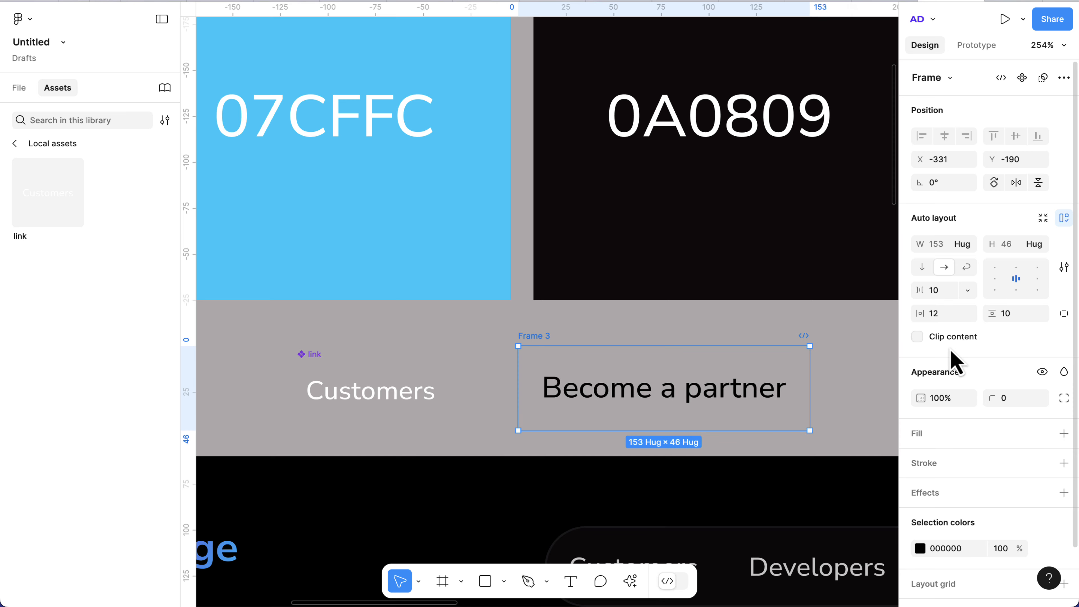
click(1015, 317)
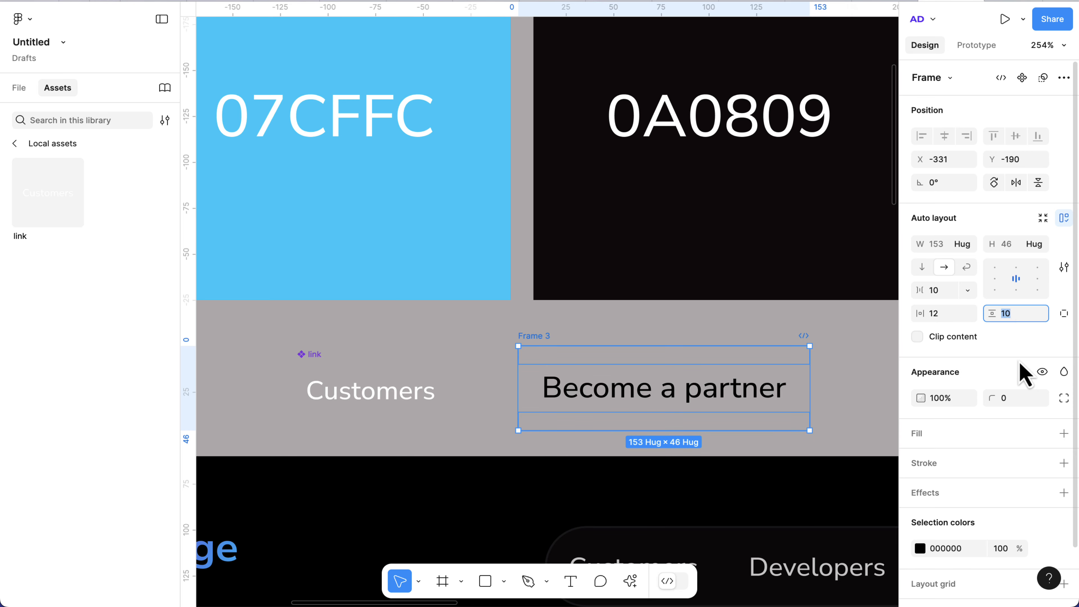
key(Return)
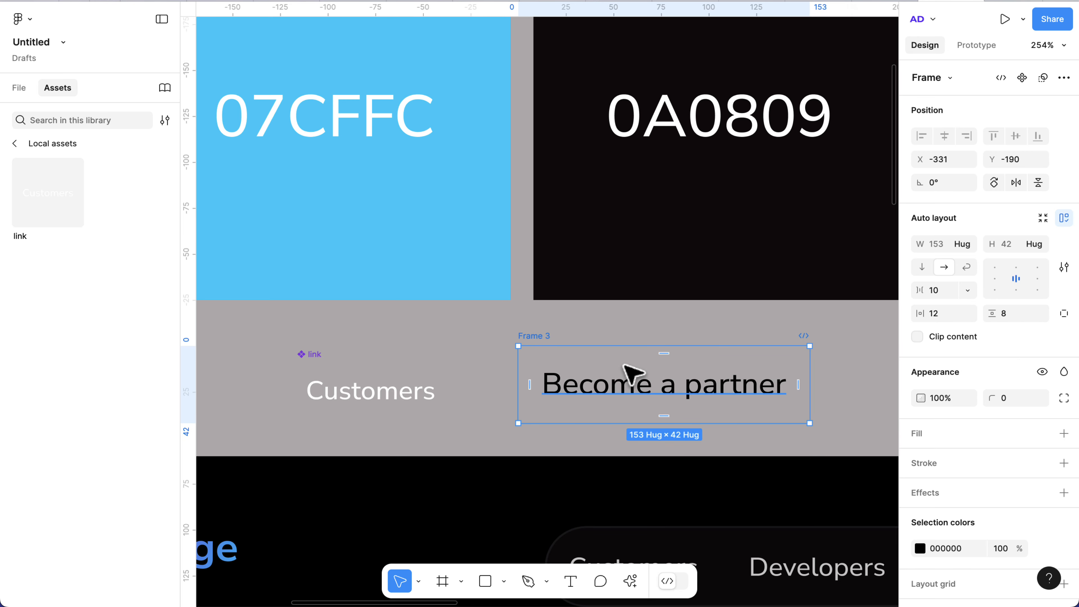
scroll(1040, 467, down, 2)
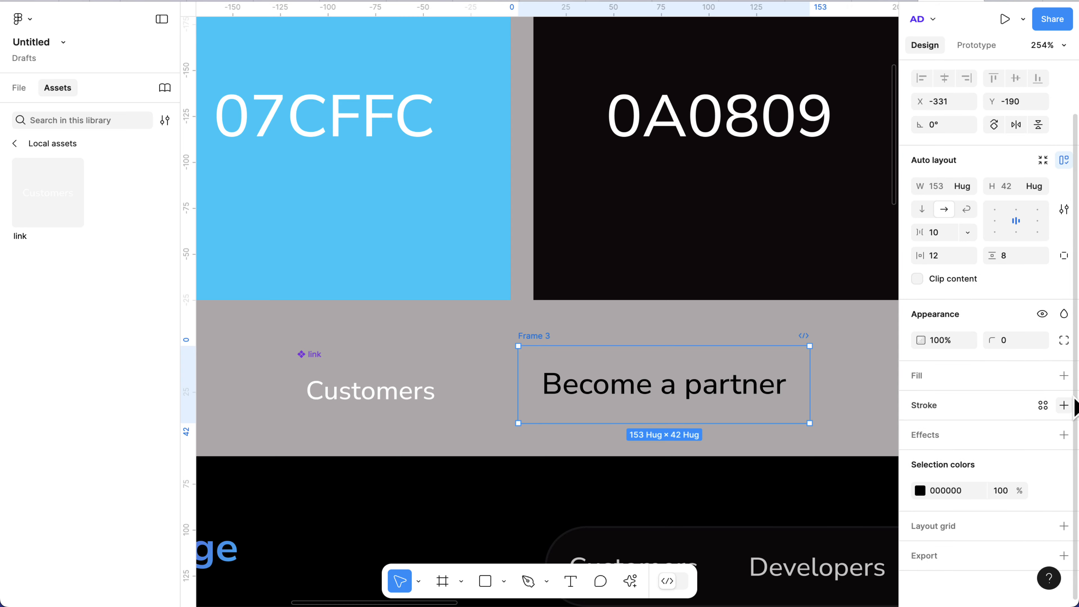
Give the "Become a partner" frame a white FFFFFF fill and a corner radius of 42
click(1064, 375)
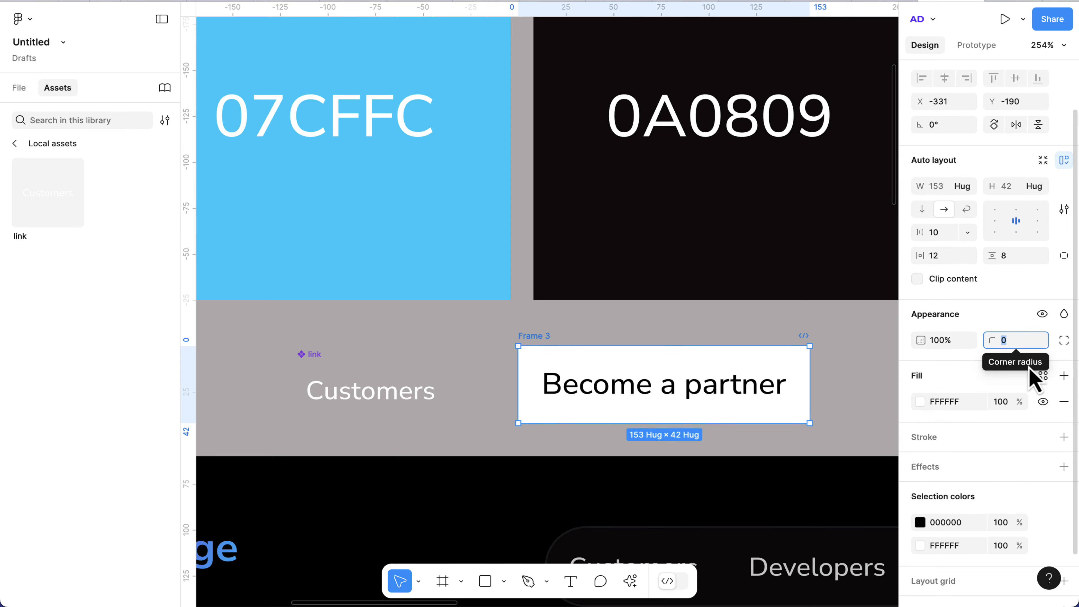
text(42)
key(Return)
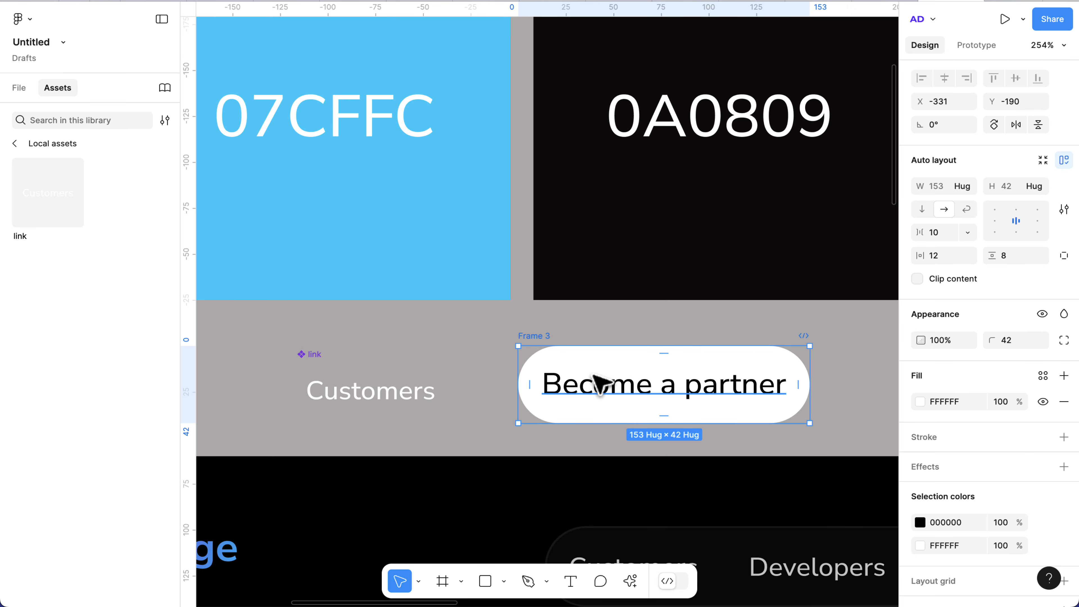
Rename the "Become a partner" frame to "Button" and turn it into a component
double_click(528, 335)
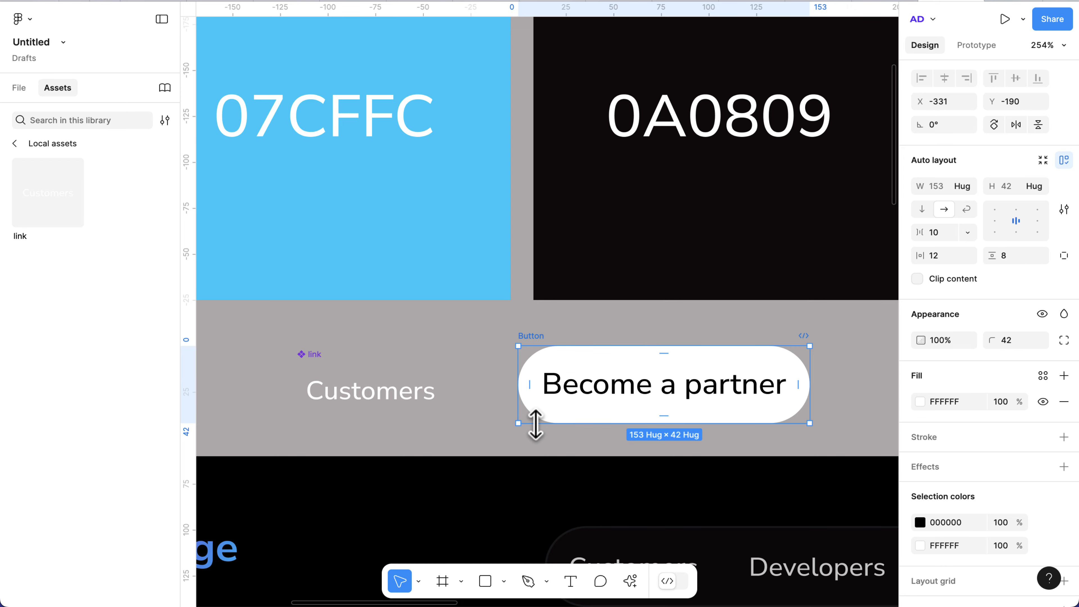
scroll(535, 425, down, 5)
scroll(584, 433, right, 3)
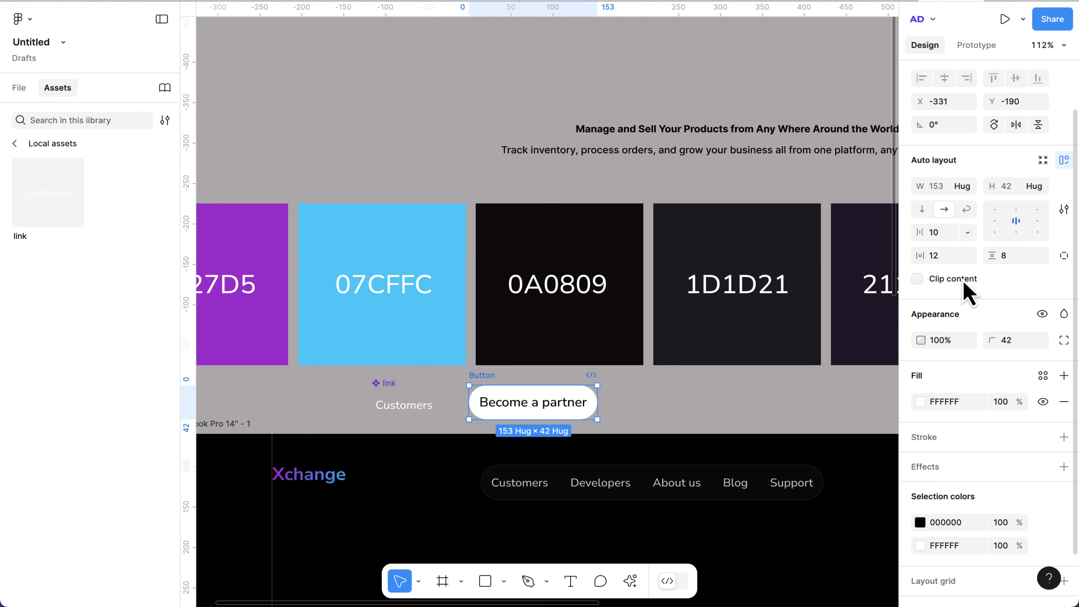
scroll(999, 152, up, 3)
click(1022, 78)
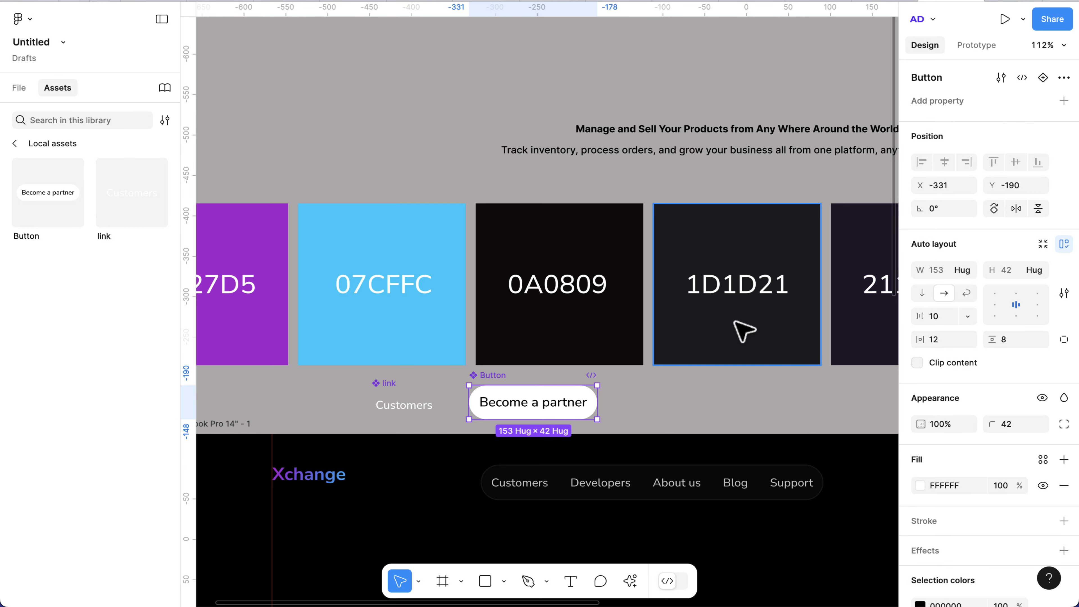
Move the Button component onto the empty canvas beside the landing page frame, at about X -914, Y -104
scroll(716, 374, up, 2)
scroll(715, 373, down, 6)
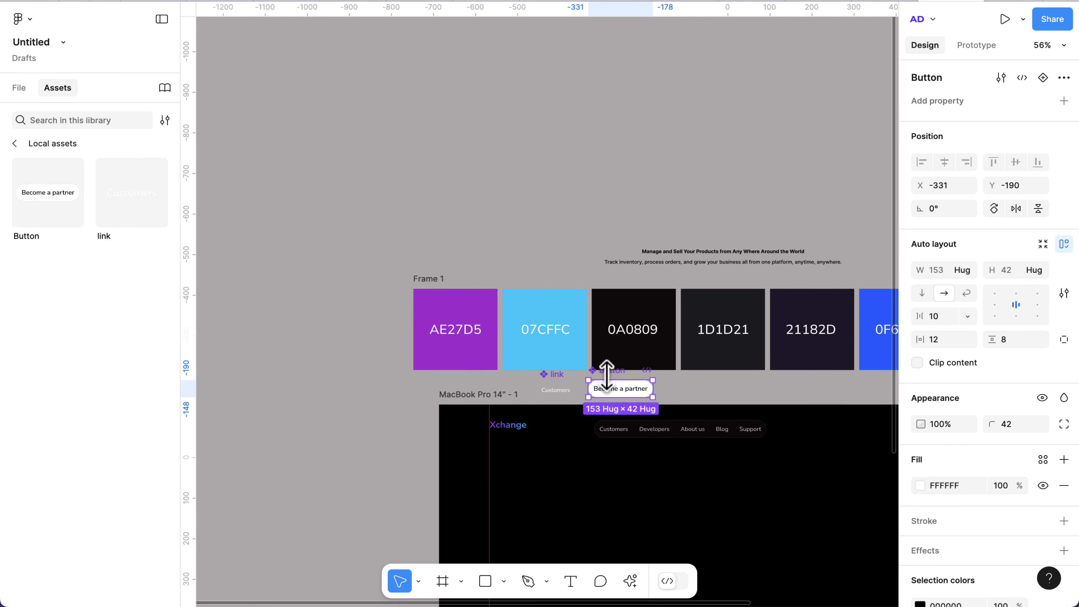
drag(614, 382, 369, 418)
scroll(368, 421, up, 10)
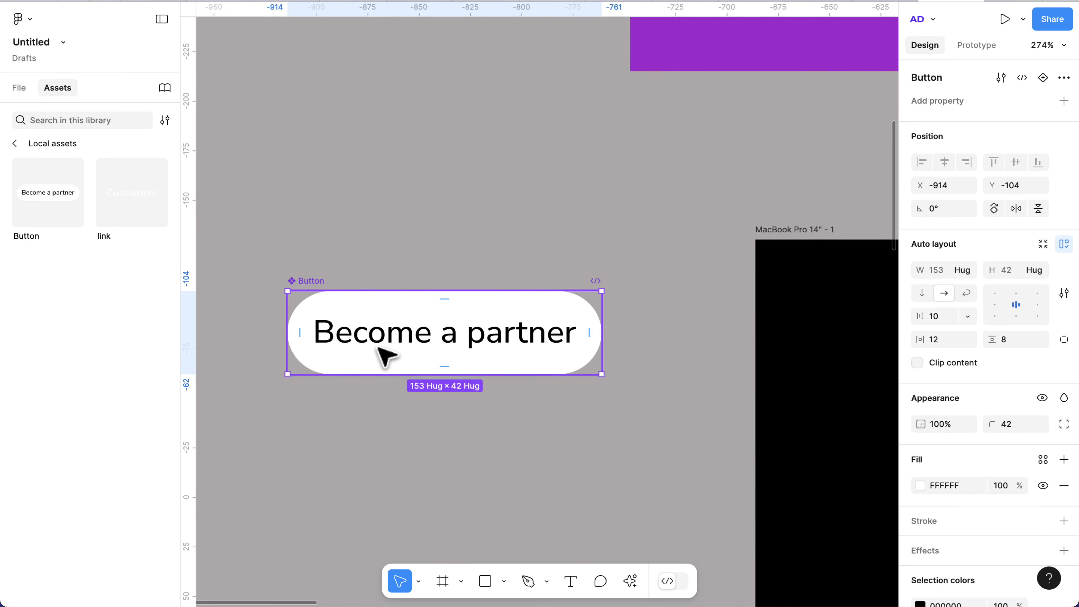
Create a text property named "Label" with the value "Become a partner" for the Button component's text
double_click(393, 351)
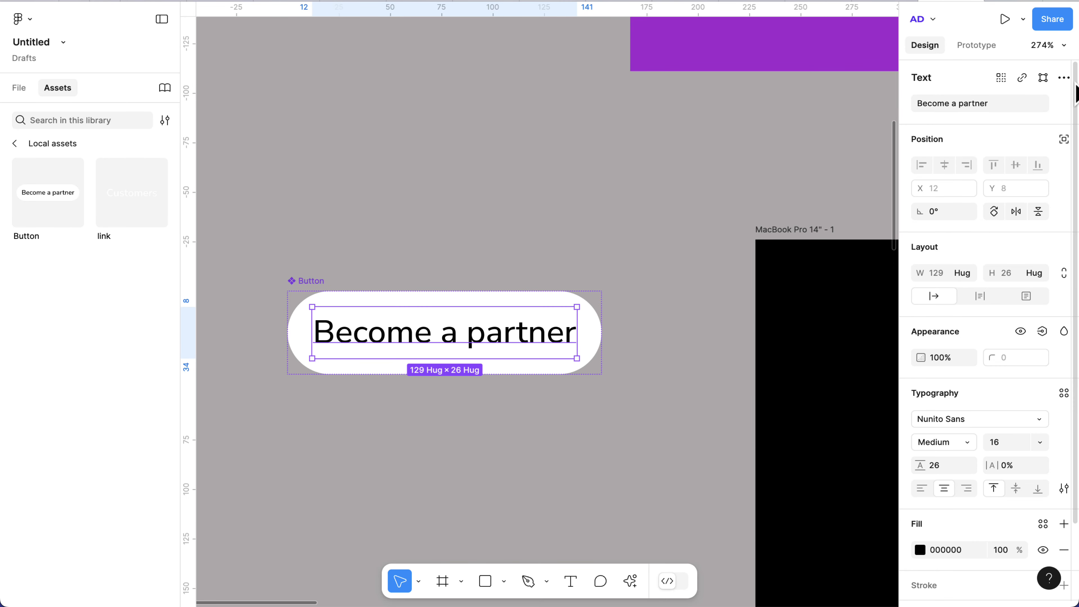
click(1063, 104)
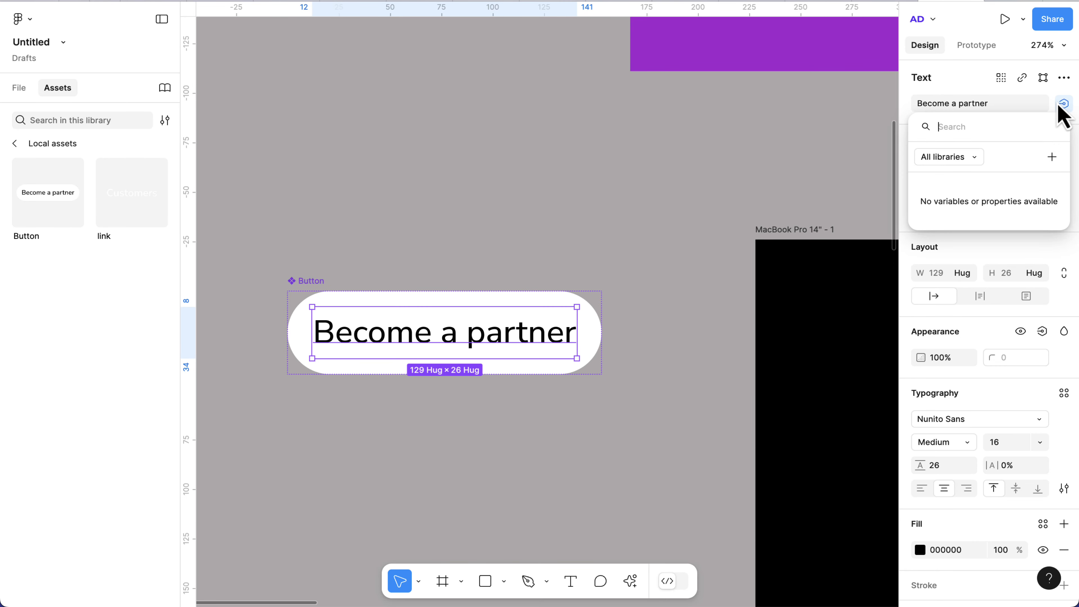
click(1052, 157)
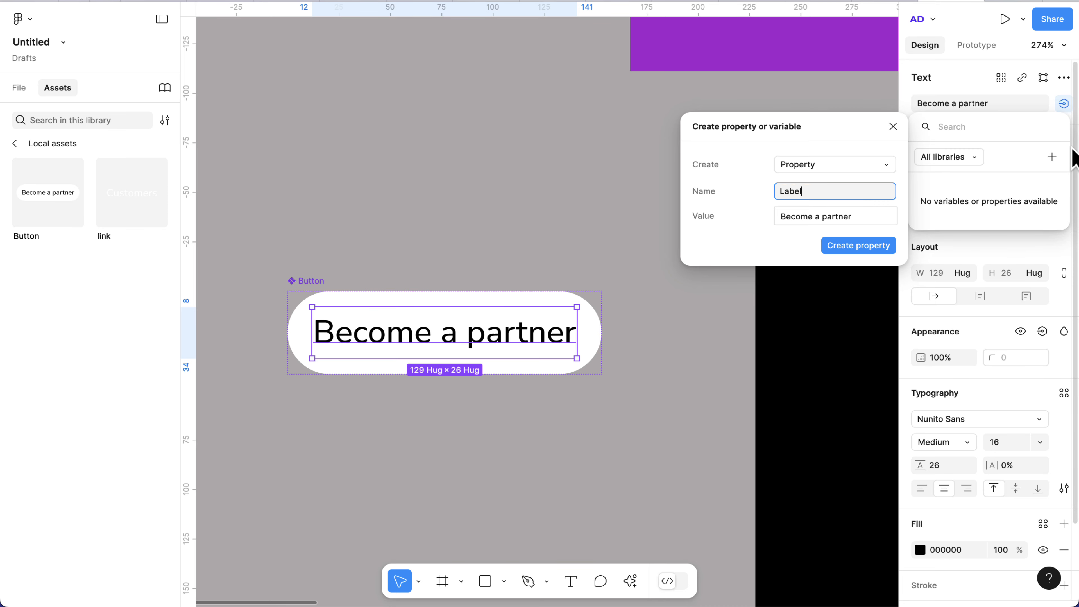
key(Return)
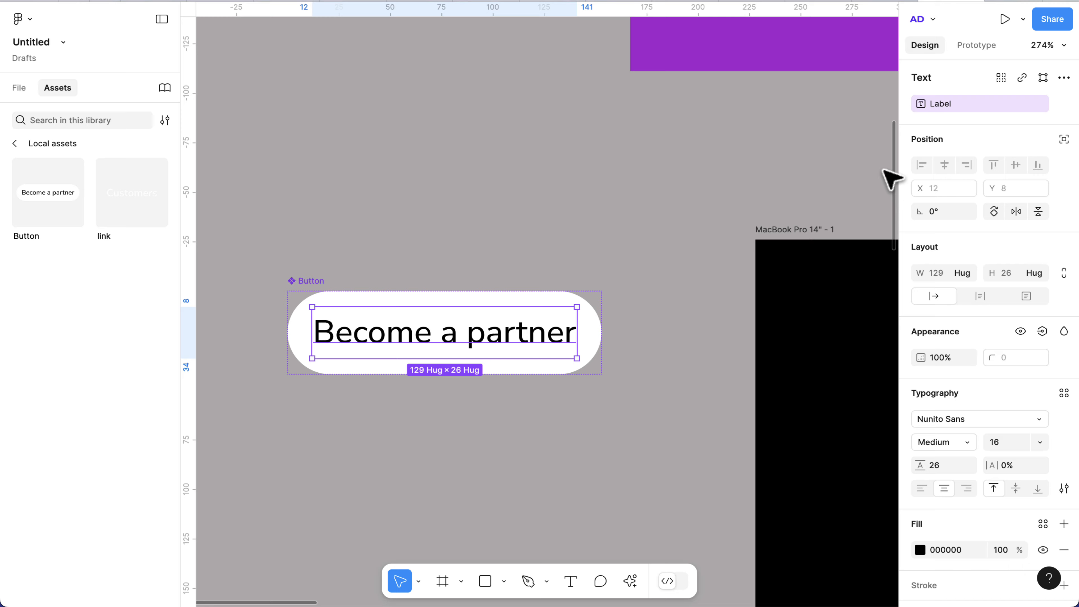
Add a second variant to the Button component and name it "primary"
click(301, 280)
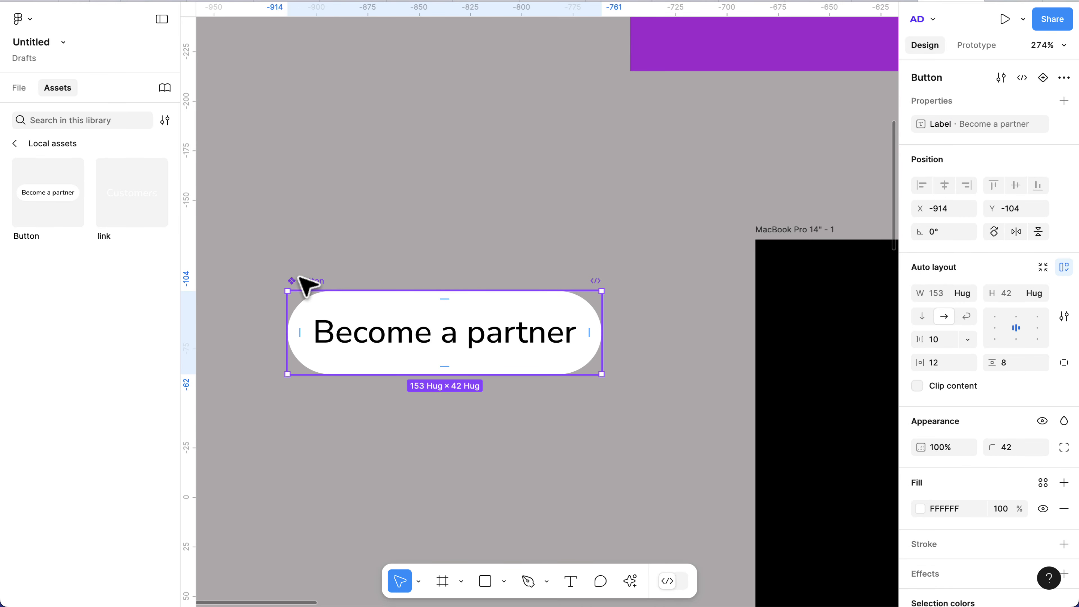
click(1042, 77)
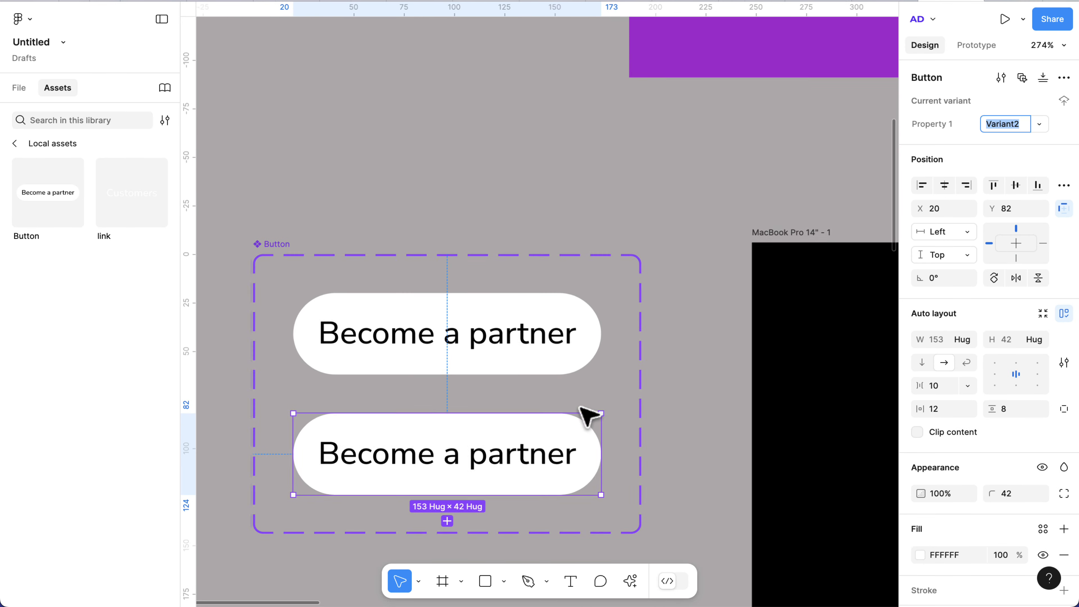
scroll(589, 415, down, 3)
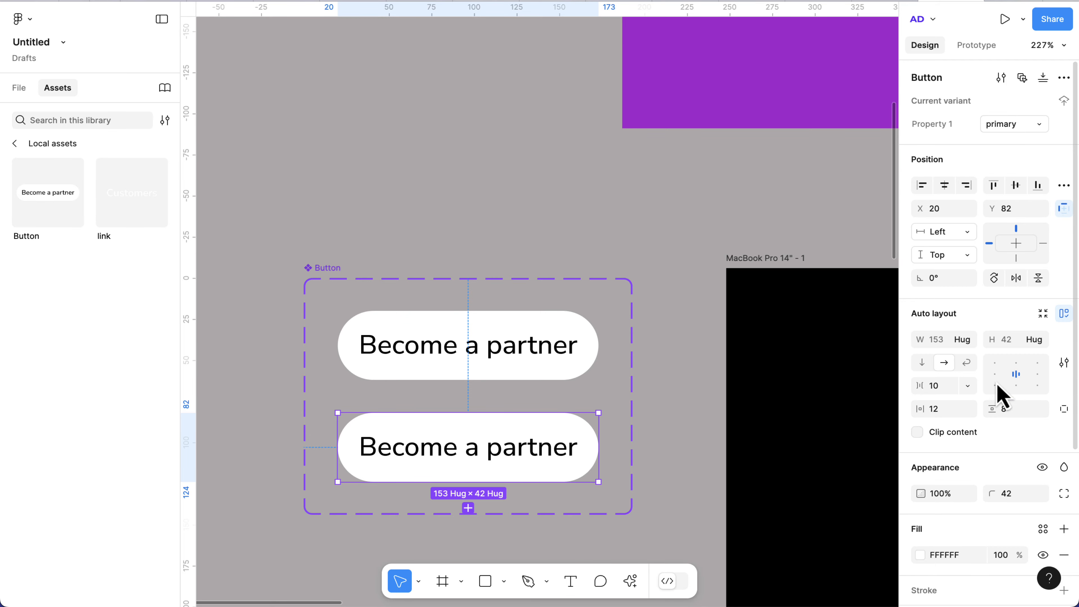
Set the primary variant's fill to the purple AE27D5 sampled from the color swatch
scroll(998, 393, down, 1)
click(920, 516)
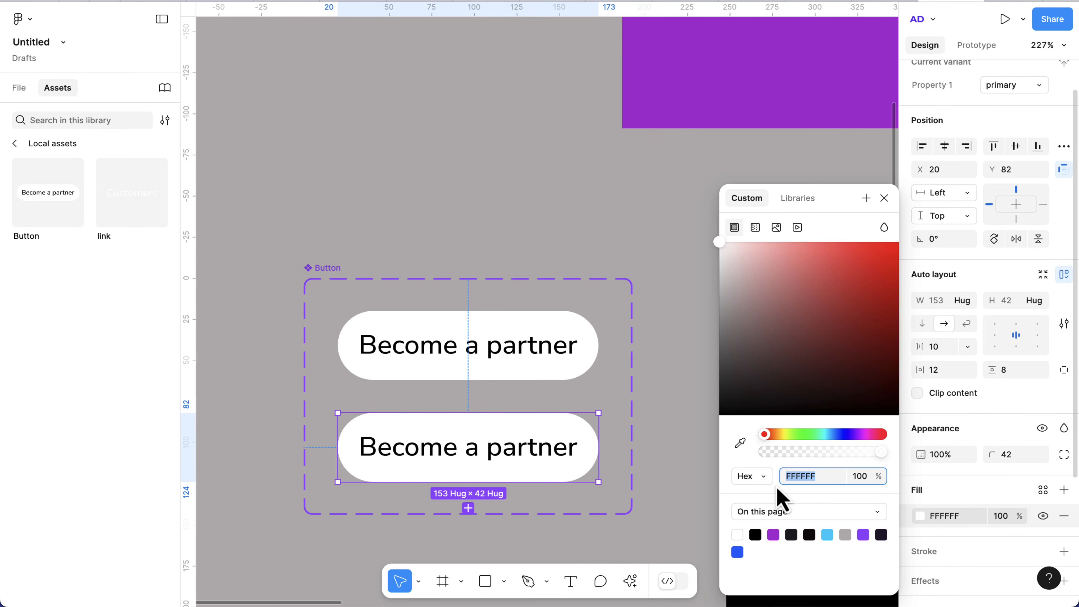
click(740, 443)
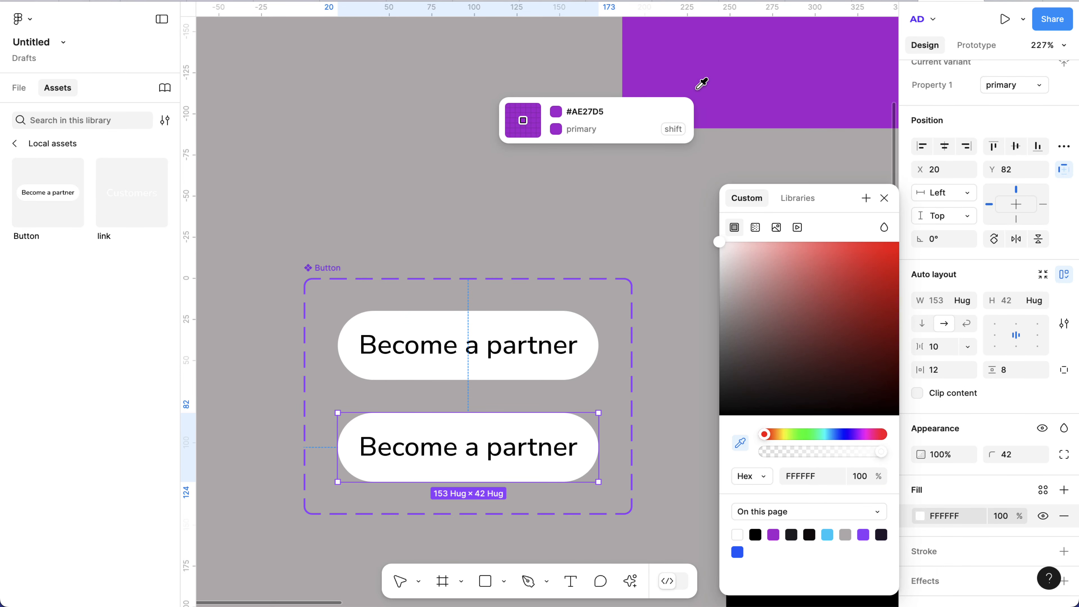
click(642, 121)
Change the primary variant's text color to white FFFFFF and clear the selection
double_click(496, 452)
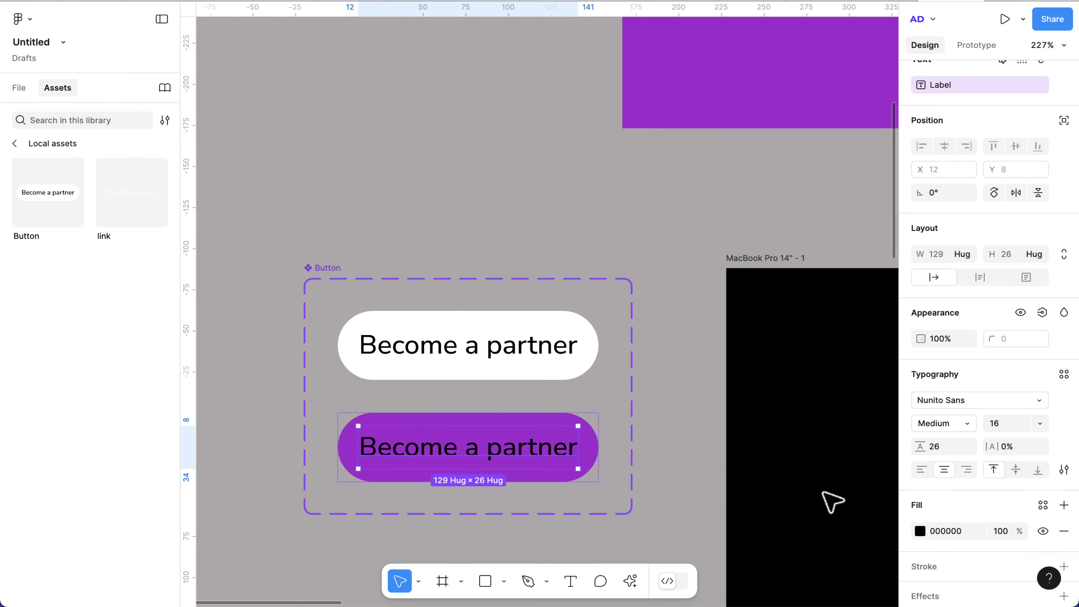
click(919, 531)
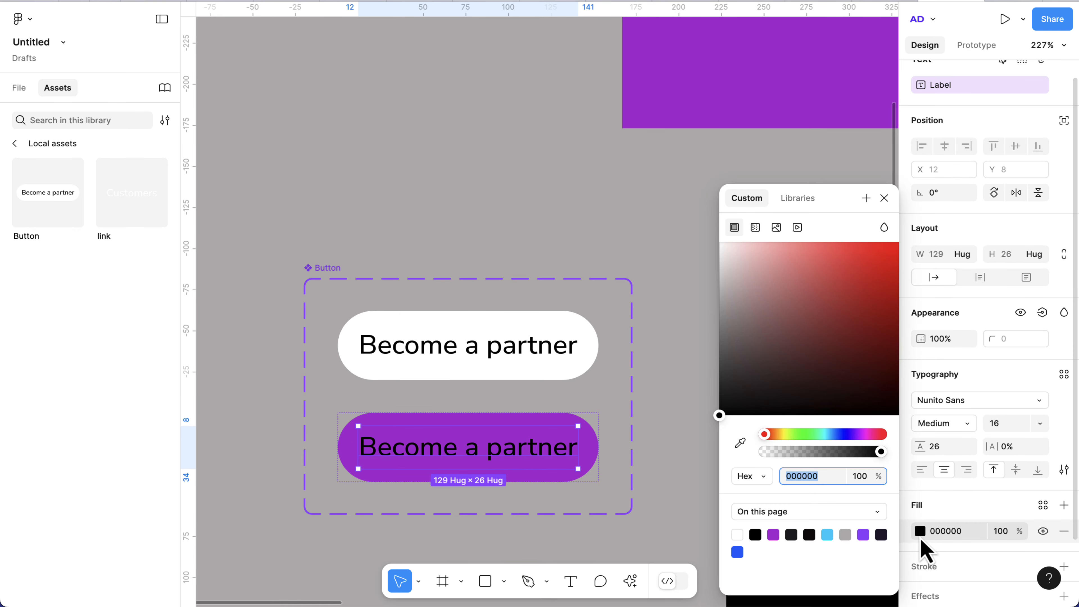
click(737, 535)
click(884, 198)
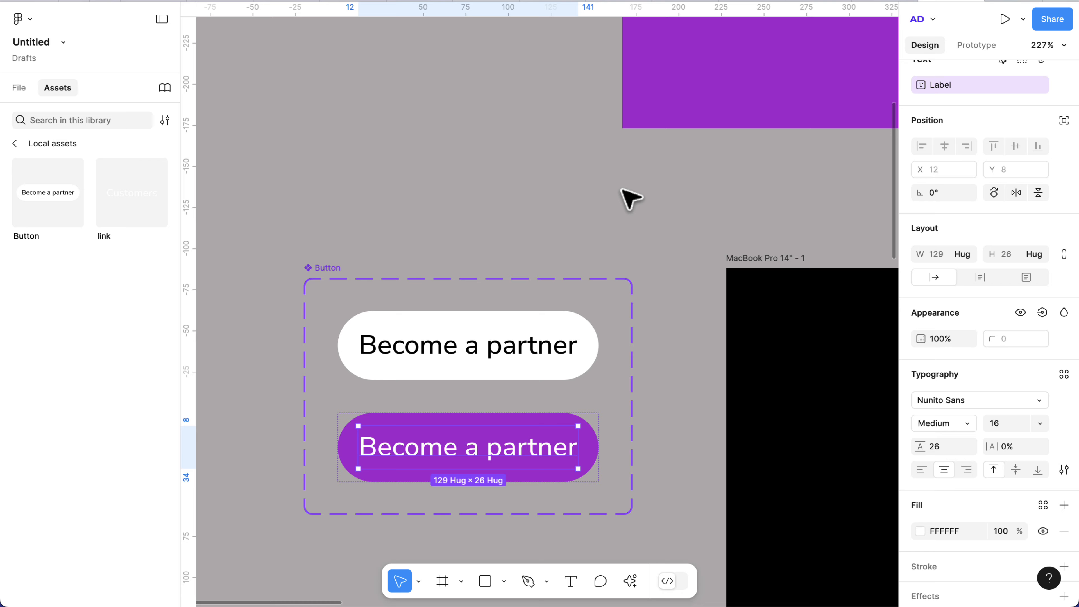
click(621, 197)
Place an instance of the Button component in the landing page header beyond the navigation, at about X 1188, Y 35
scroll(621, 197, down, 5)
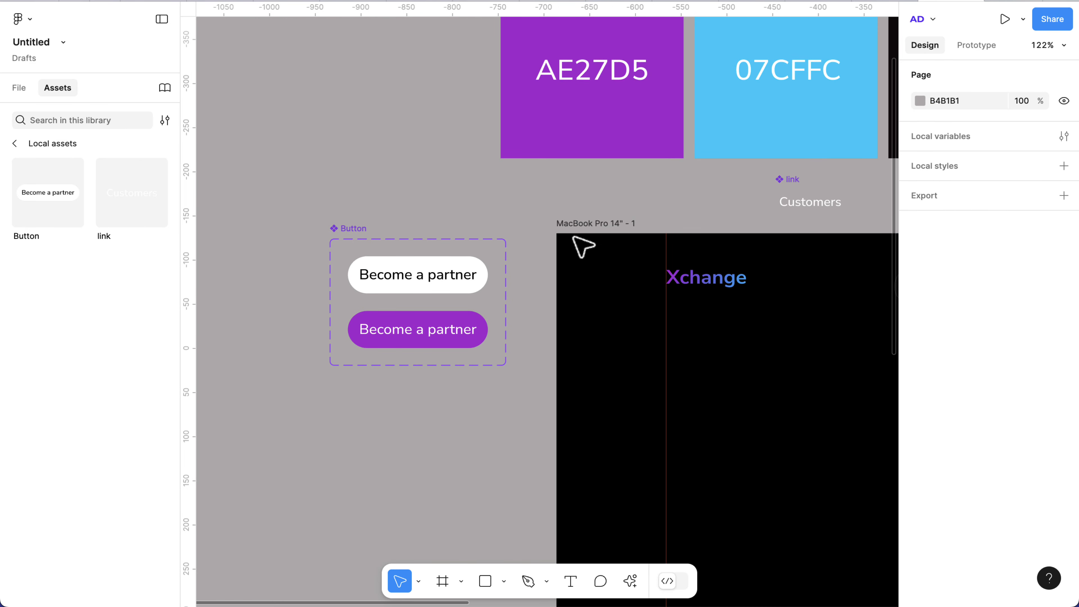
scroll(580, 245, right, 7)
scroll(683, 279, down, 4)
scroll(689, 279, right, 10)
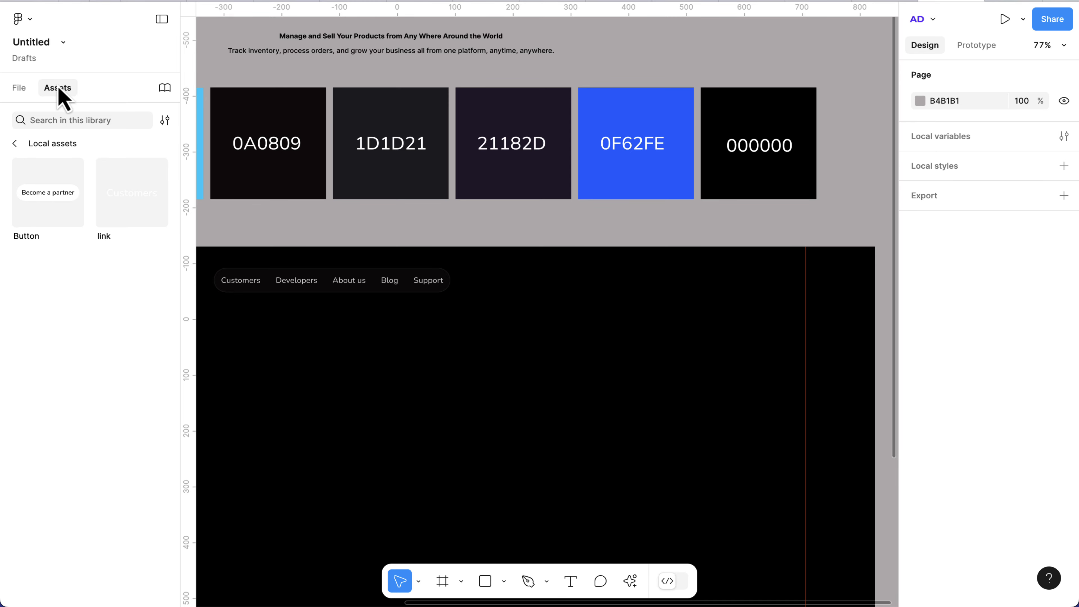
drag(37, 192, 716, 273)
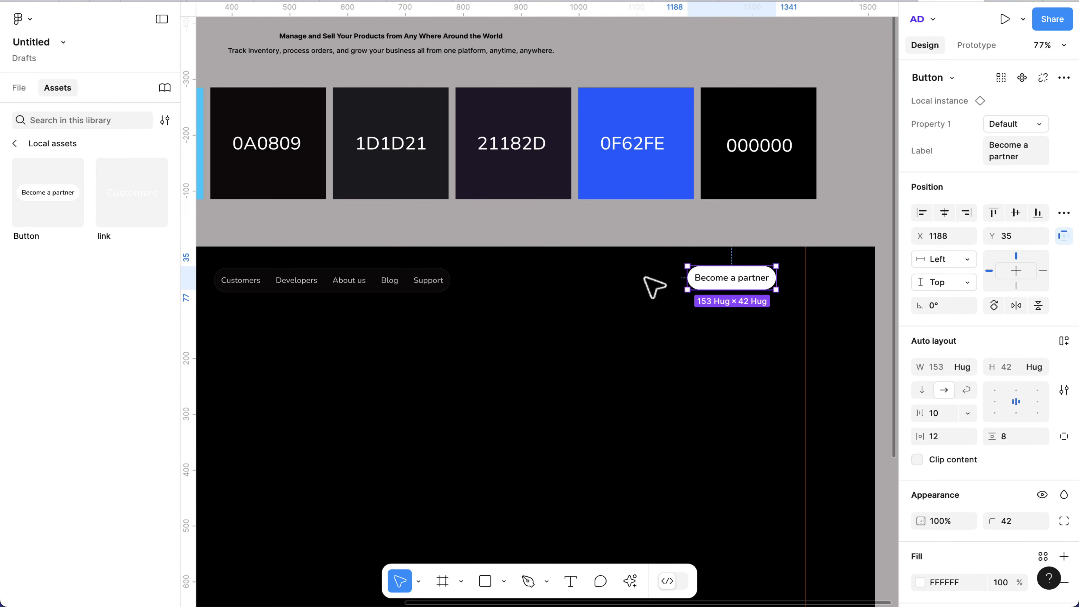
Wrap the Xchange logo, the navigation and the Button instance together in a horizontal auto layout frame
scroll(699, 276, up, 1)
scroll(747, 294, right, 3)
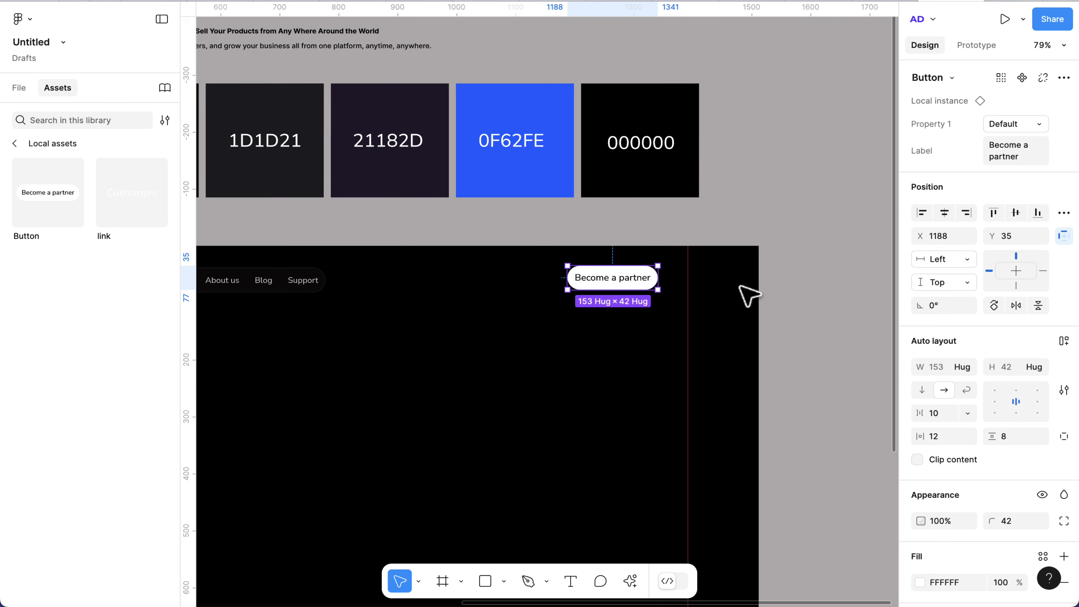
scroll(743, 295, down, 5)
shift+click(501, 284)
scroll(380, 303, up, 5)
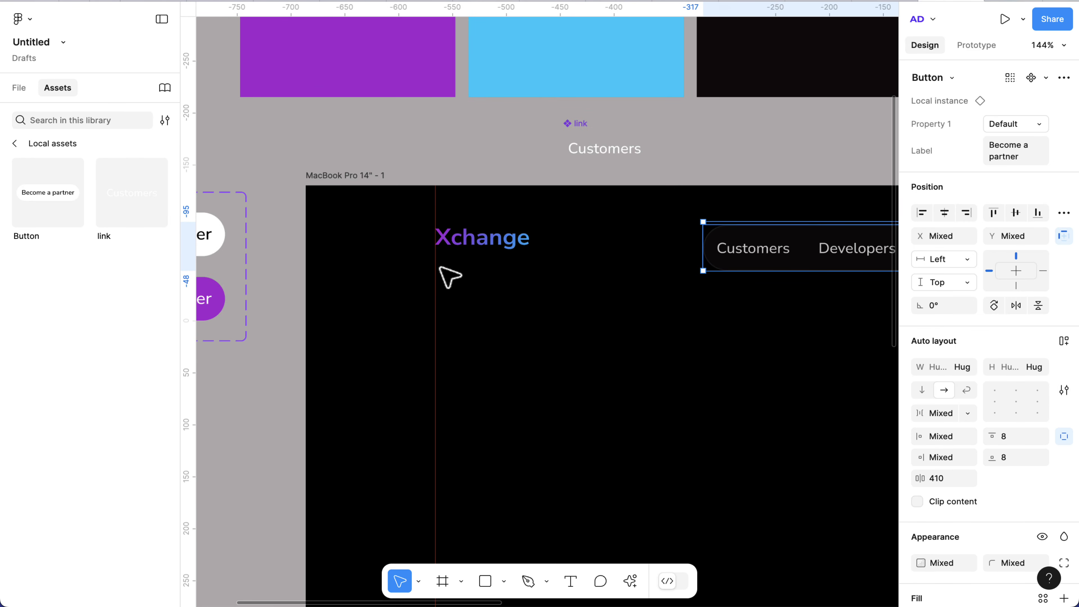
shift+click(468, 245)
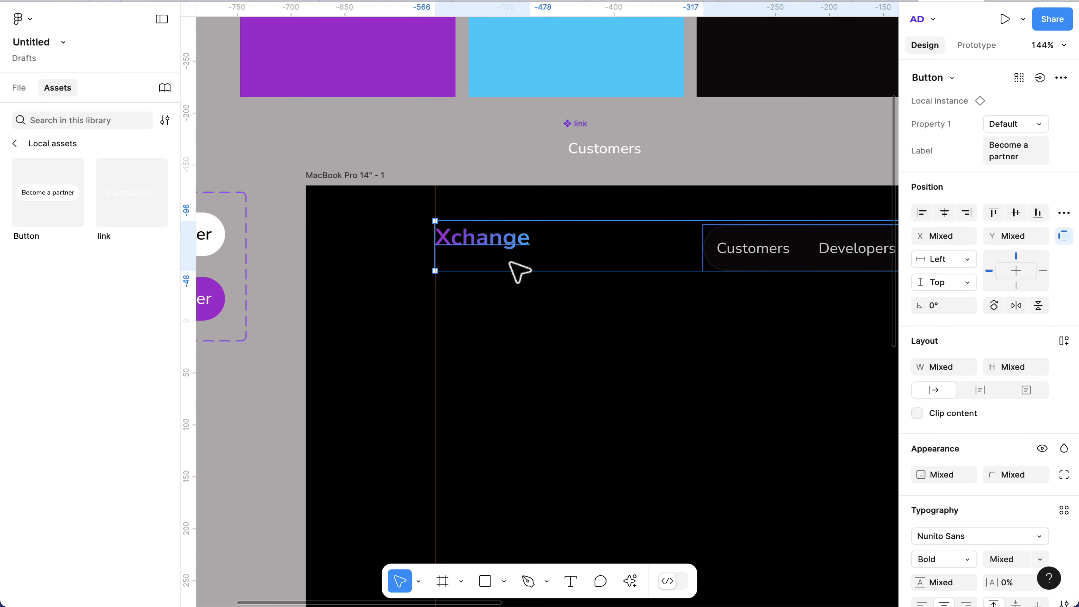
key(shift+a)
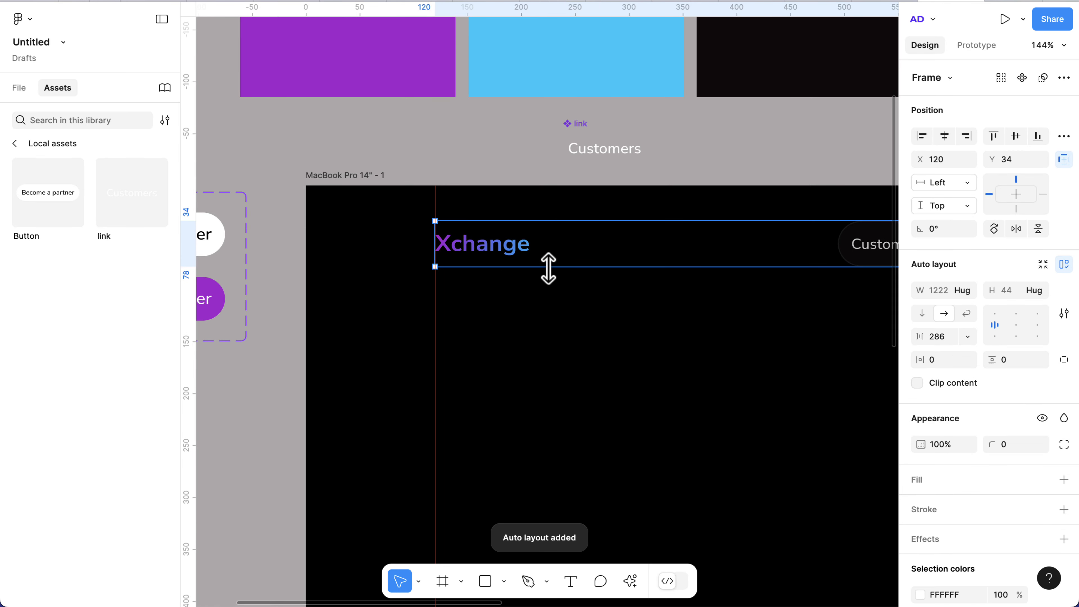
Widen the header auto layout frame to 1272 so that it reaches the layout guide on the far side
scroll(565, 270, down, 3)
scroll(573, 272, right, 3)
scroll(573, 273, right, 3)
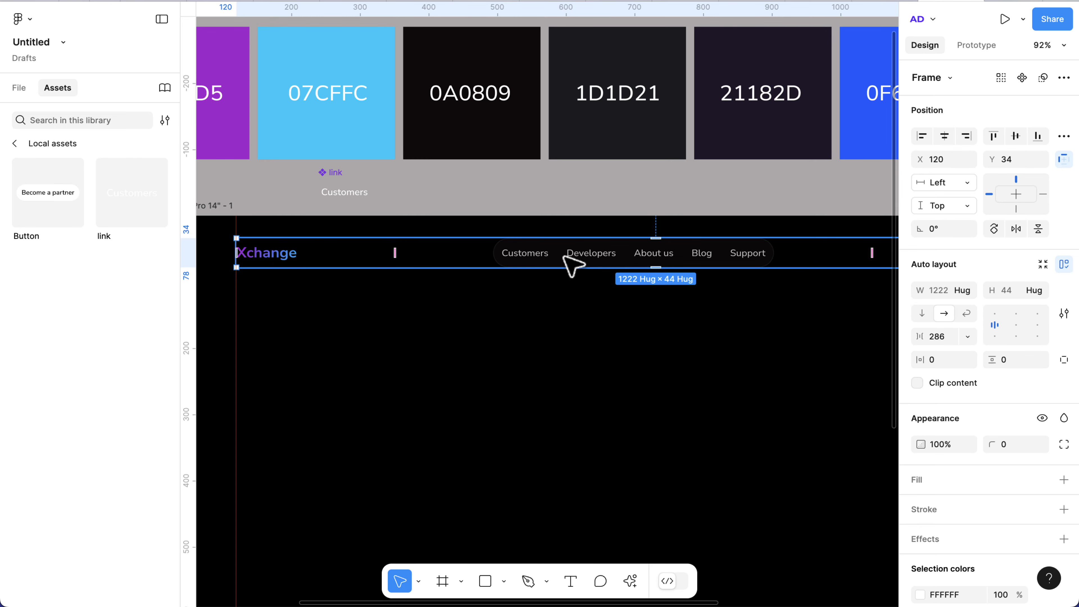
scroll(573, 260, right, 5)
scroll(646, 250, up, 5)
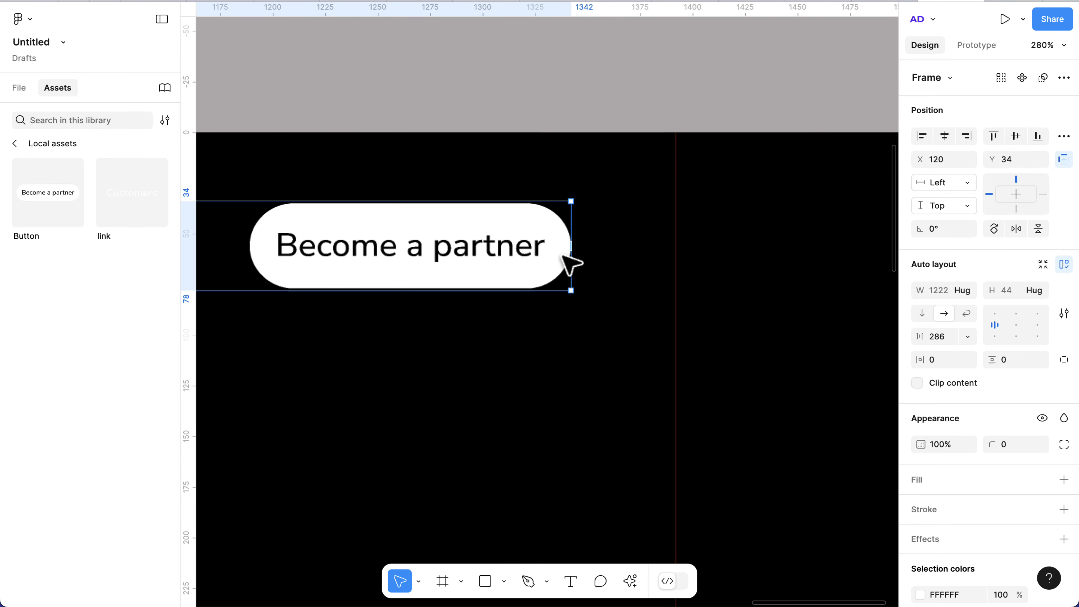
scroll(571, 261, up, 2)
drag(570, 251, 725, 263)
scroll(725, 265, down, 5)
scroll(495, 274, left, 10)
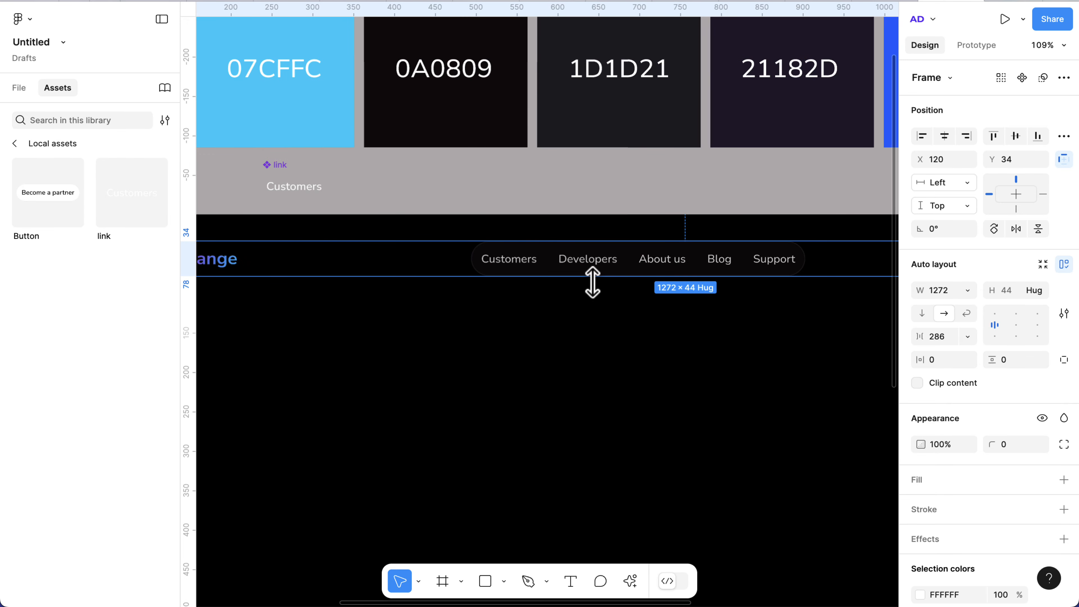
Set the header frame's auto layout gap to Auto so the logo, navigation and button spread across its full width
scroll(486, 270, left, 5)
scroll(446, 265, up, 8)
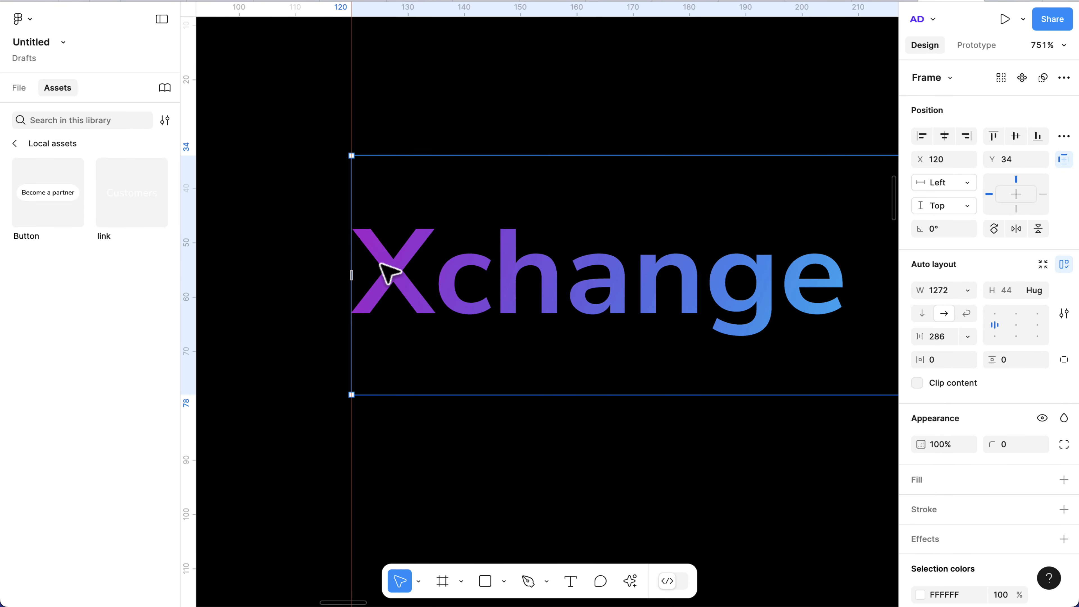
scroll(433, 282, down, 10)
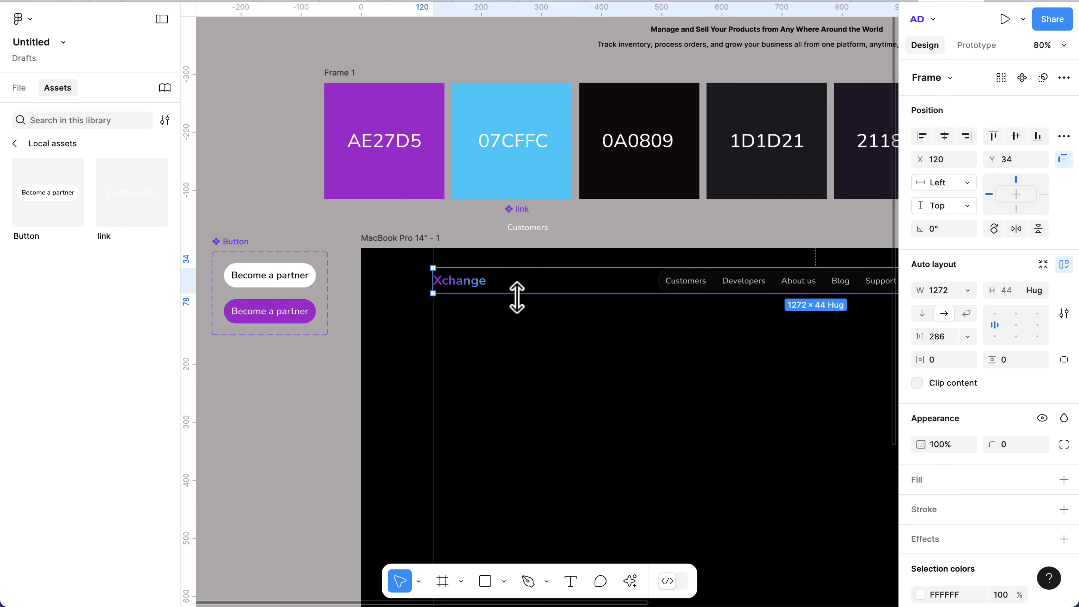
scroll(517, 297, right, 3)
click(967, 336)
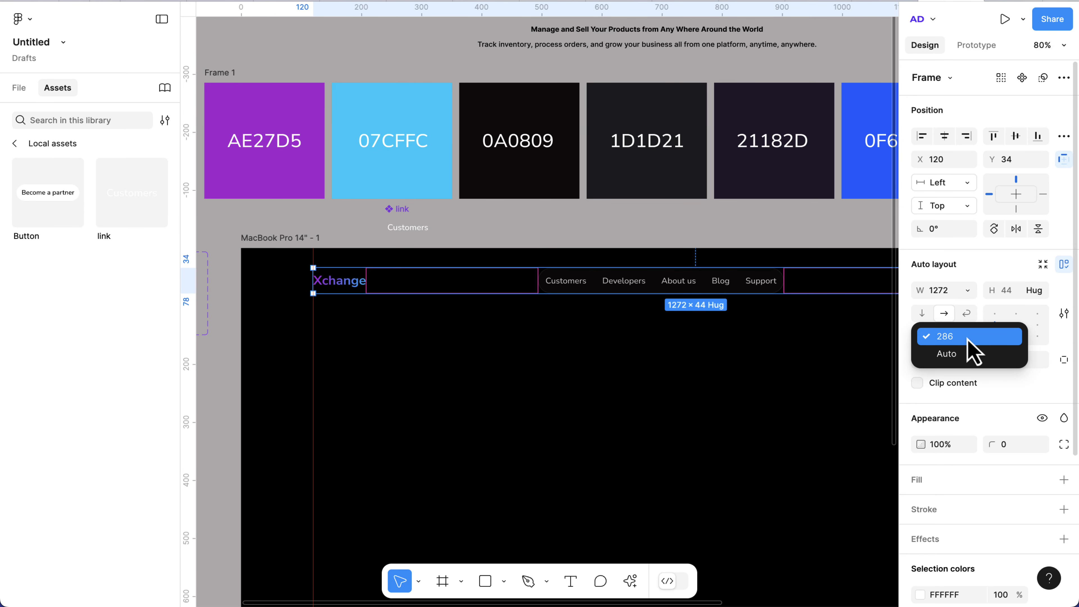
click(965, 361)
scroll(781, 335, right, 6)
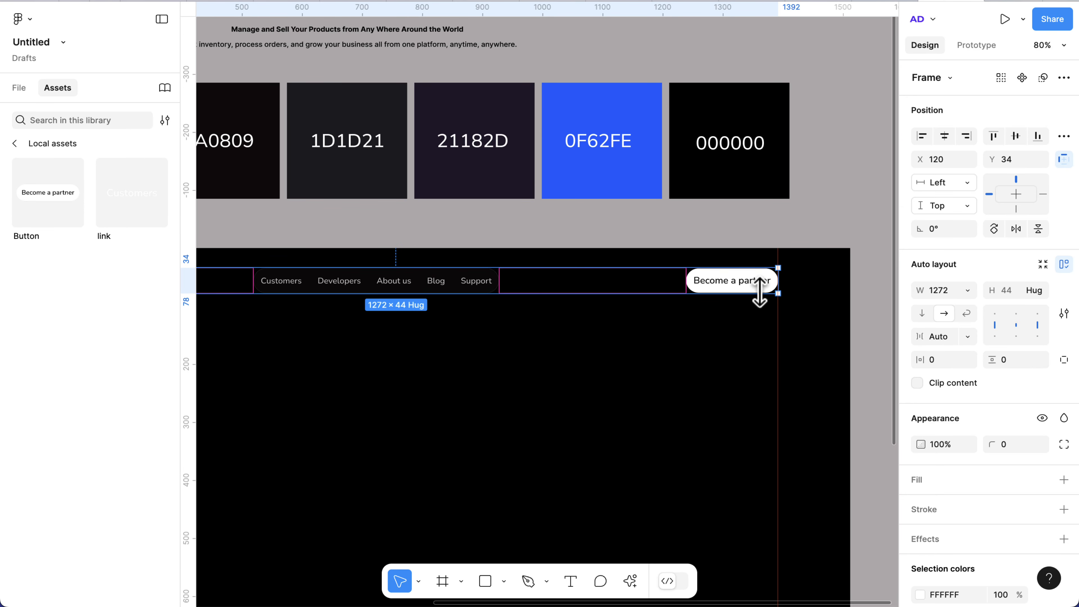
scroll(781, 293, up, 3)
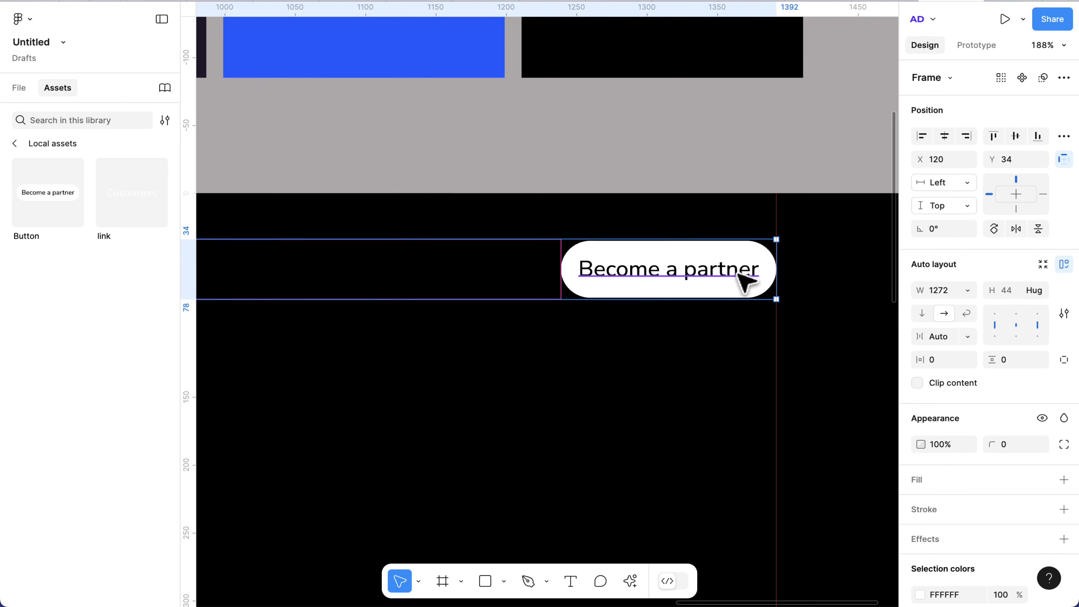
scroll(746, 284, down, 5)
scroll(622, 340, left, 6)
scroll(421, 313, up, 4)
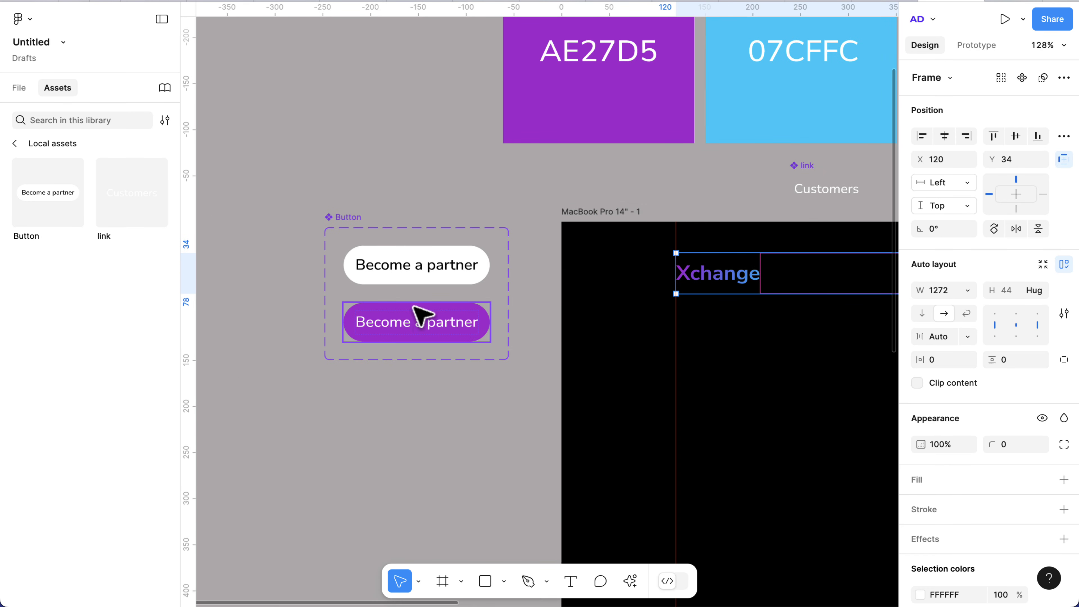
click(423, 336)
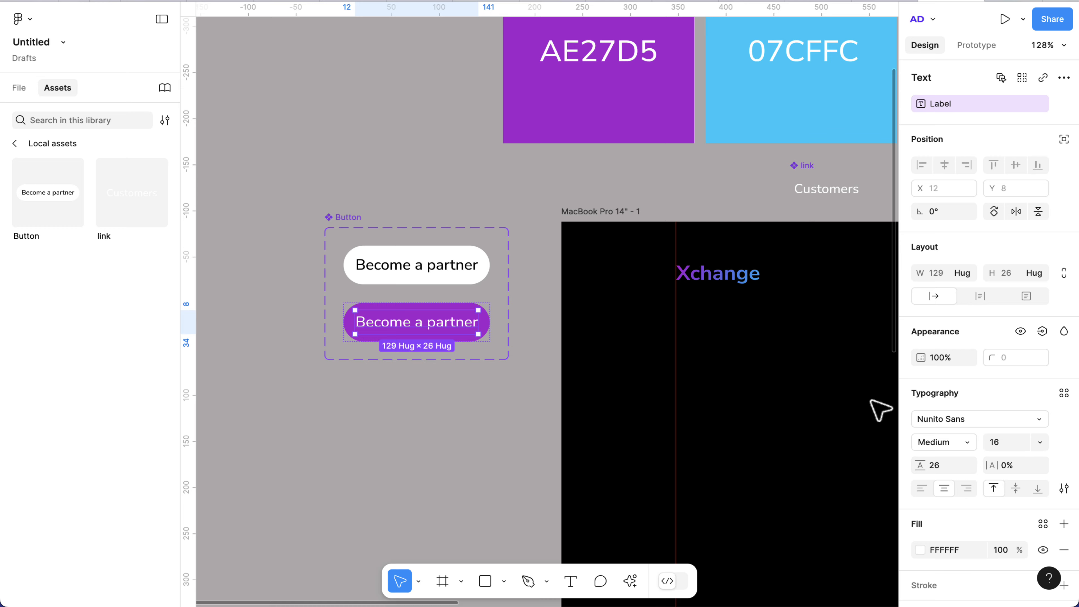
click(719, 276)
click(638, 349)
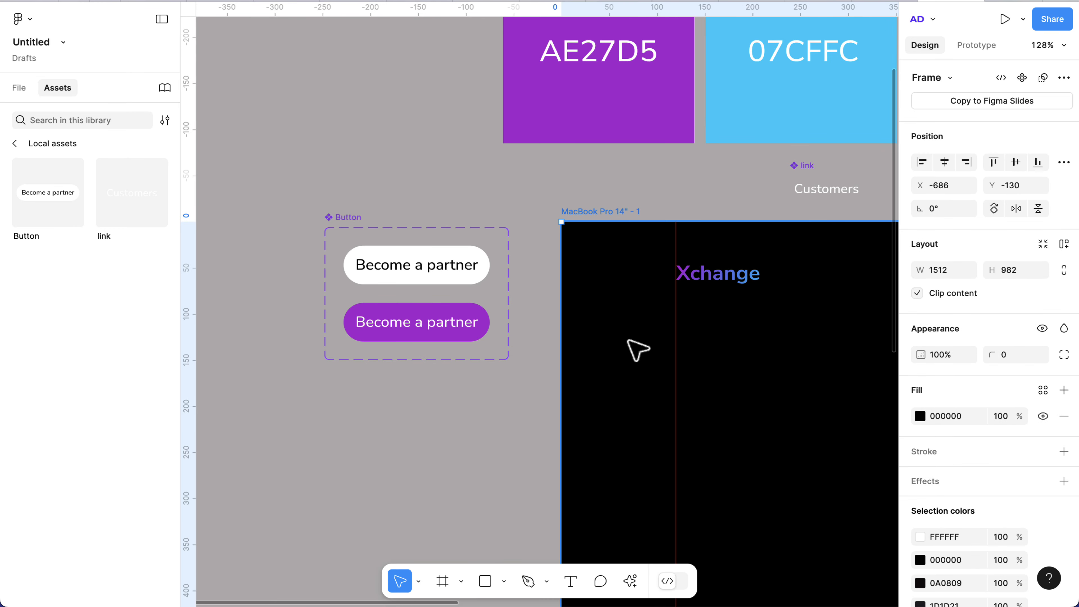
Draw a circle in the black landing page frame below the navigation and set its size to 32 × 32
scroll(638, 349, down, 5)
scroll(637, 353, down, 5)
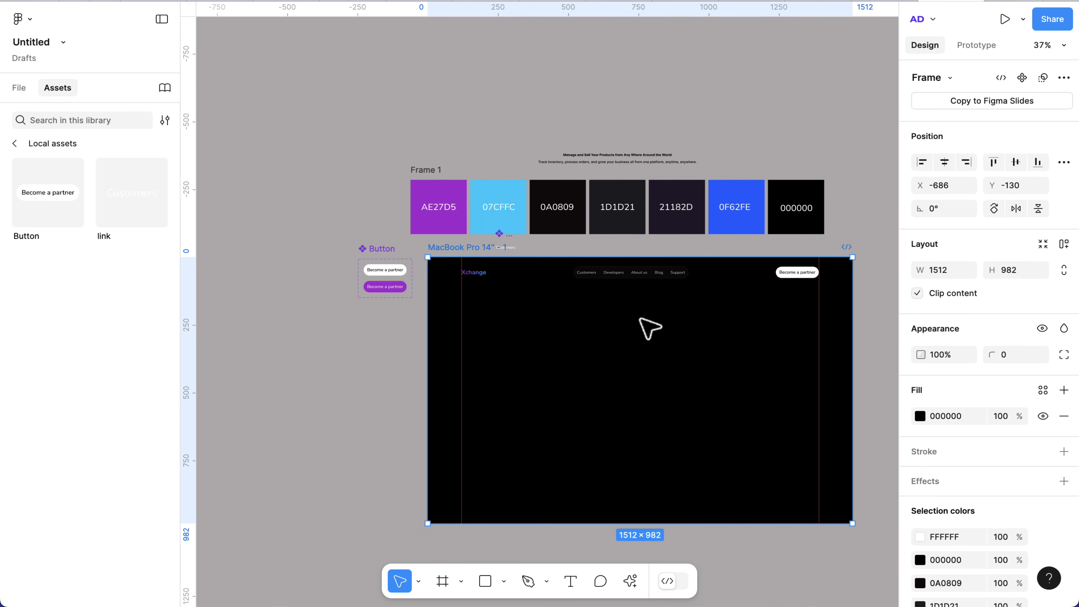
scroll(619, 323, up, 3)
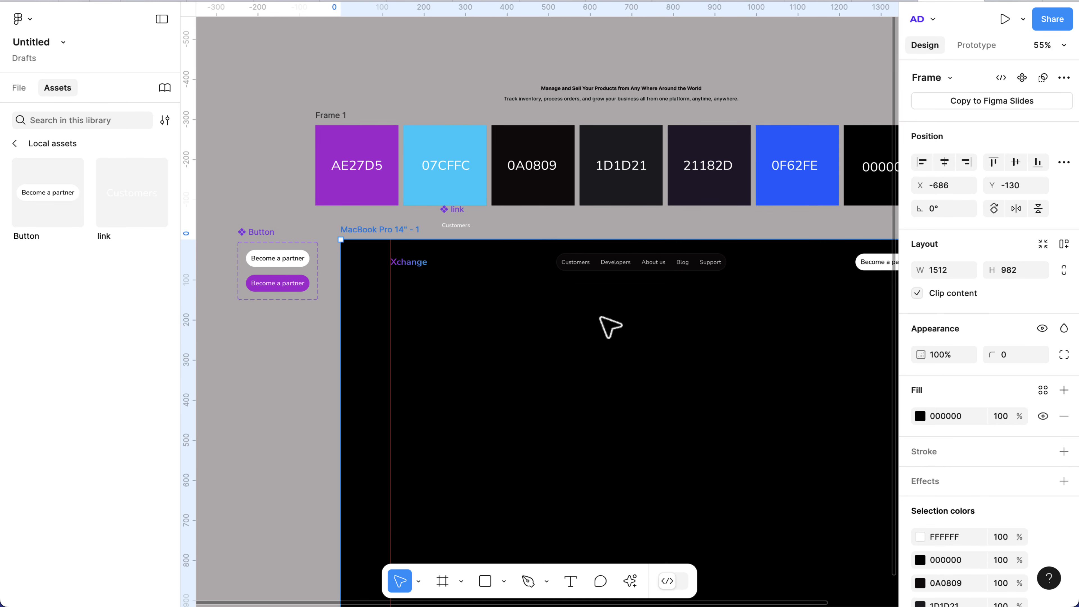
scroll(605, 322, up, 1)
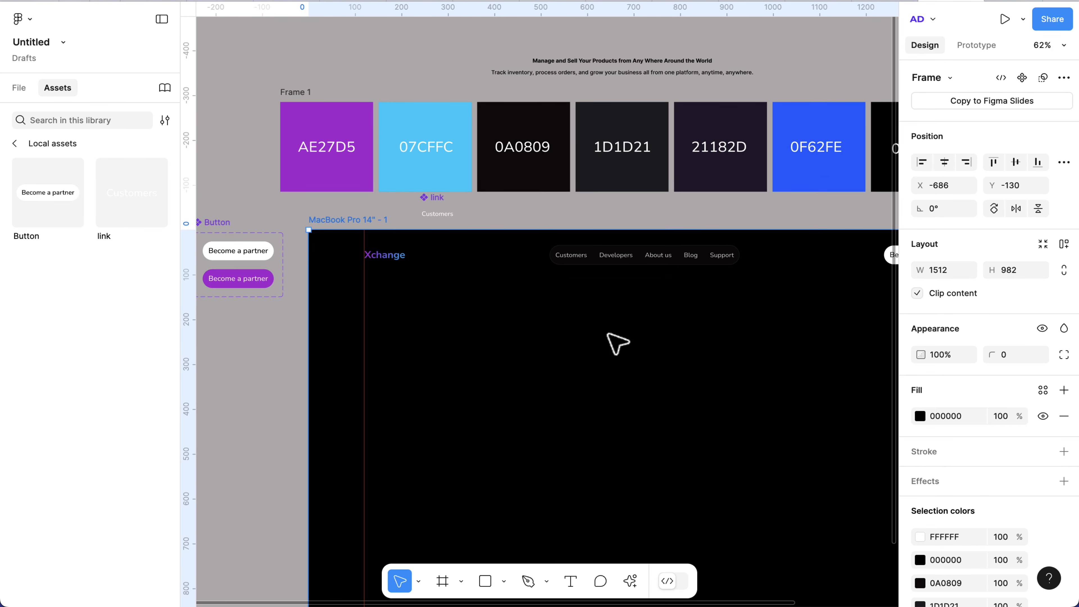
key(o)
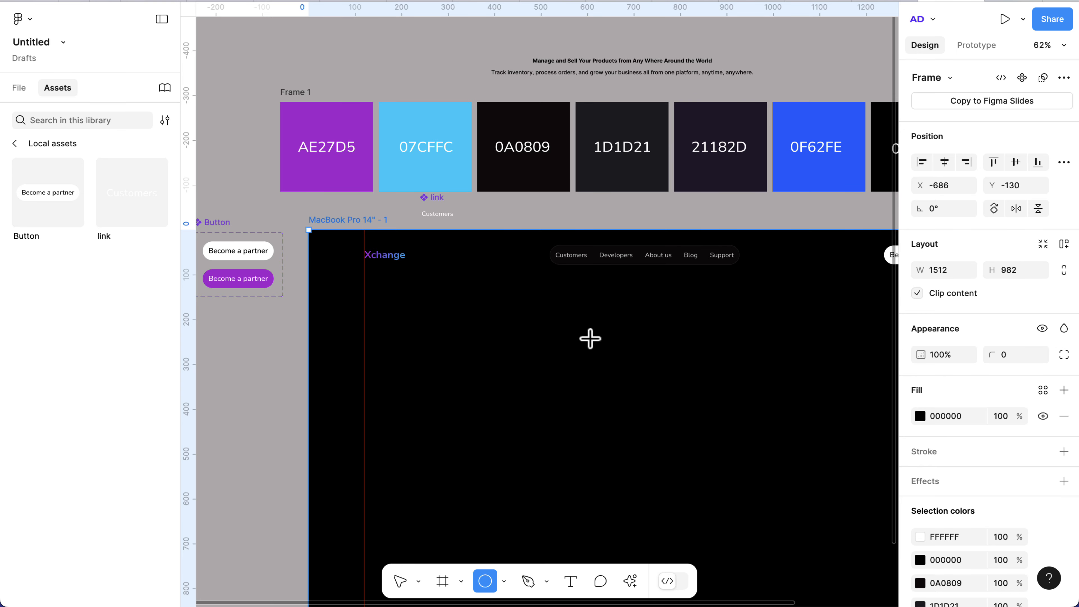
drag(578, 314, 623, 357)
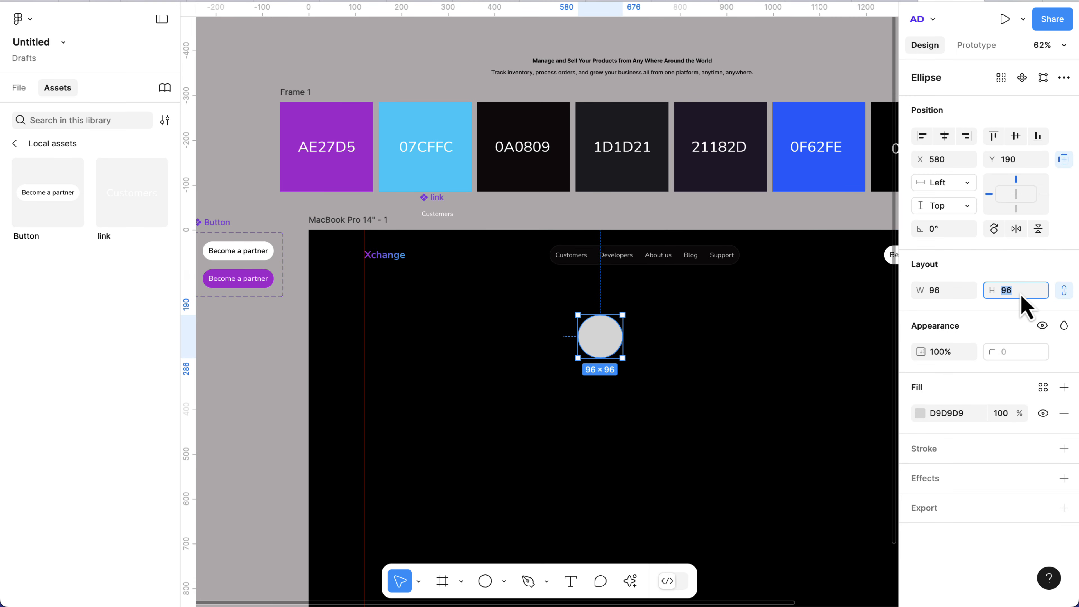
key(Return)
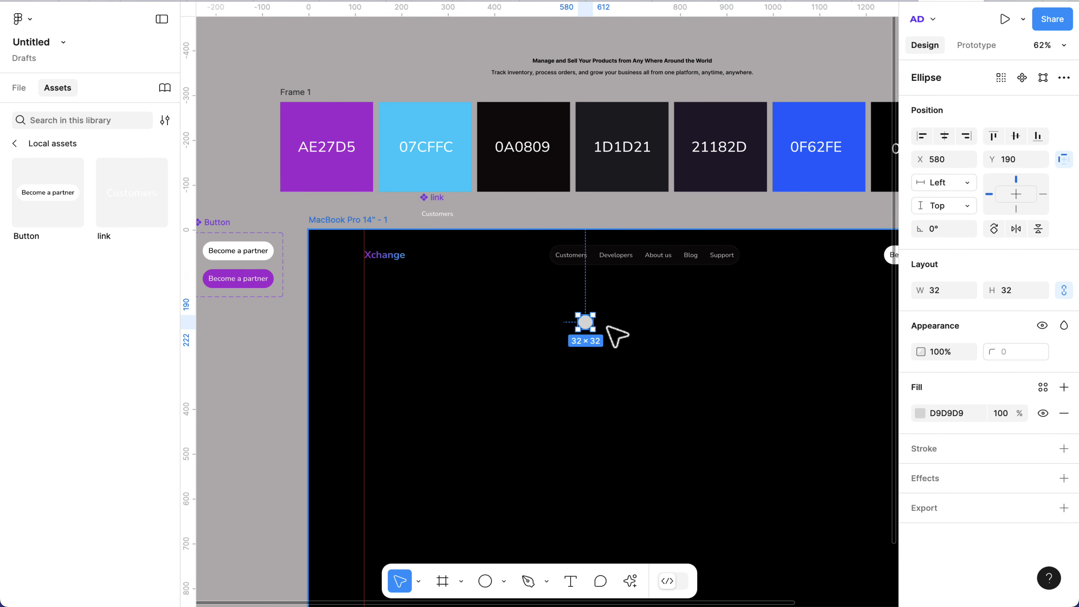
Add an inside stroke of weight 1 to the 32 × 32 circle
key(shift+2)
scroll(554, 336, down, 5)
scroll(561, 325, left, 3)
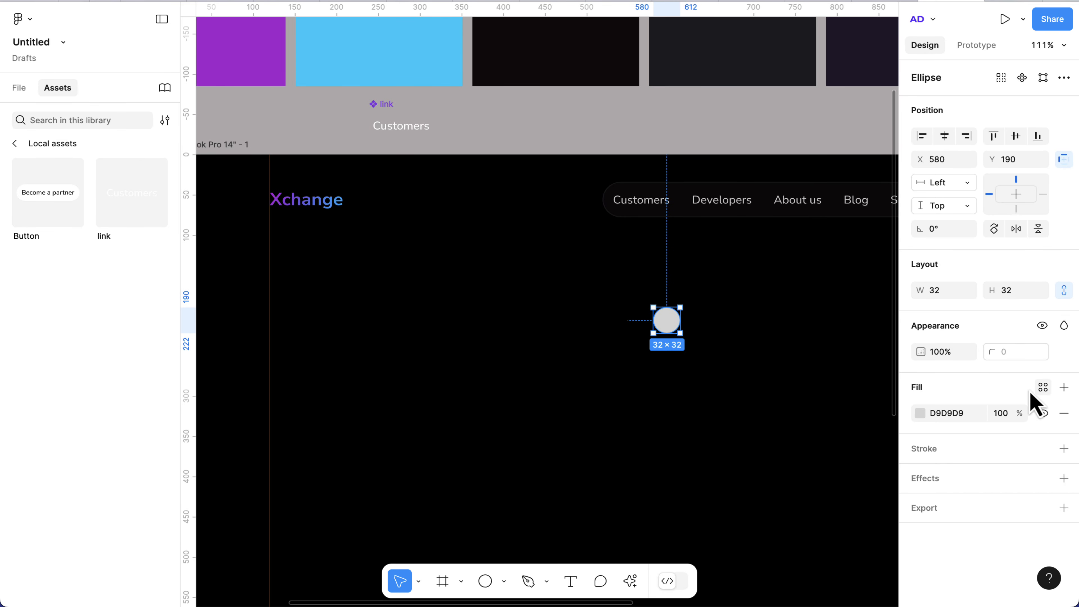
click(1064, 450)
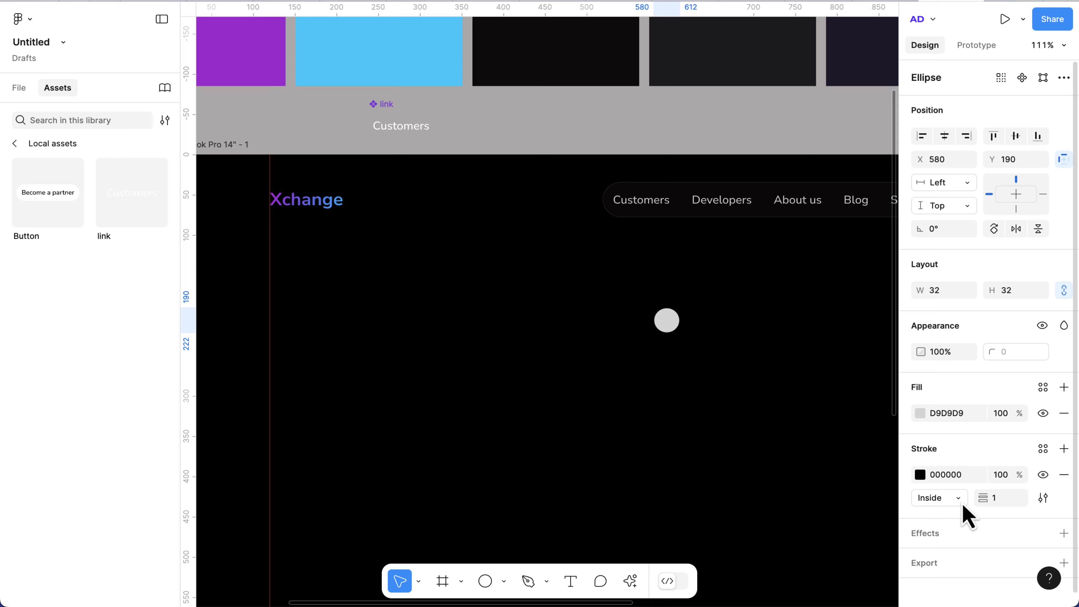
Move the circle out of the landing page onto the empty canvas below the Button component, at about X -808, Y 82
scroll(761, 404, down, 2)
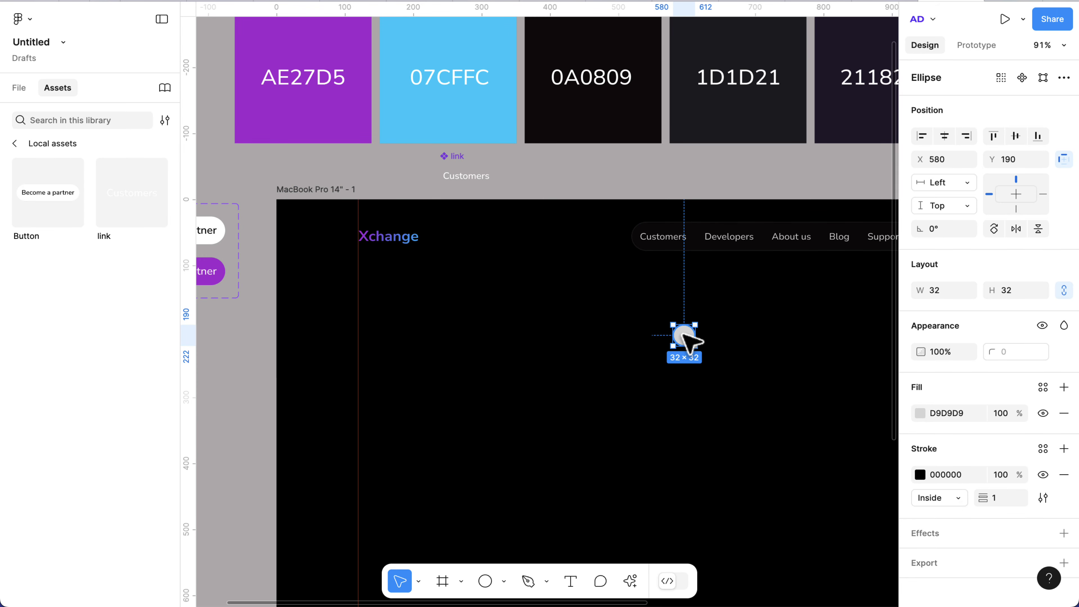
drag(688, 340, 229, 348)
scroll(255, 349, left, 5)
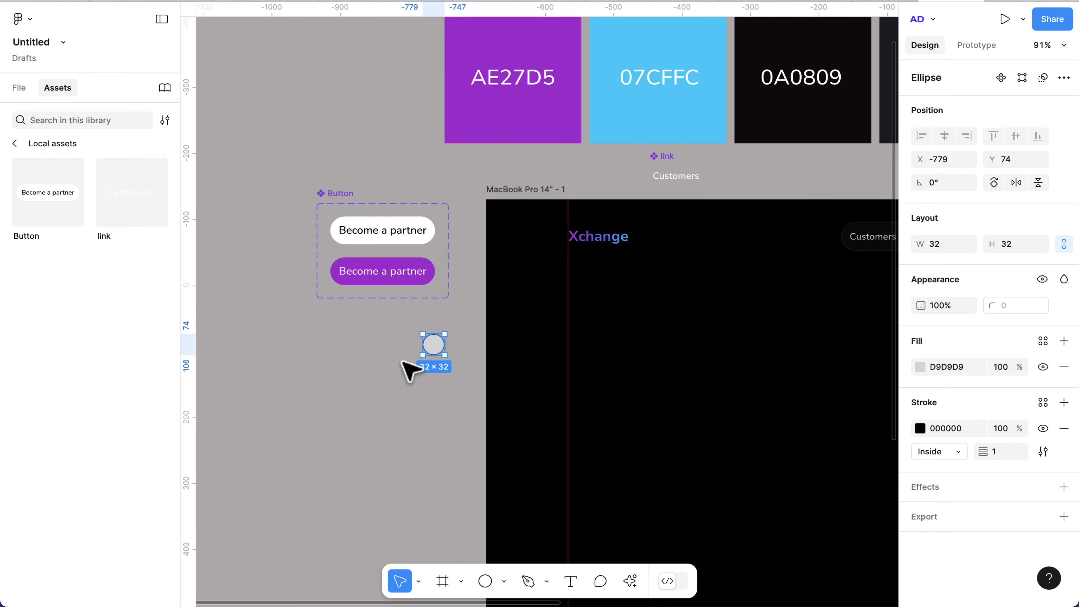
scroll(408, 369, up, 3)
drag(453, 345, 424, 349)
scroll(427, 352, up, 3)
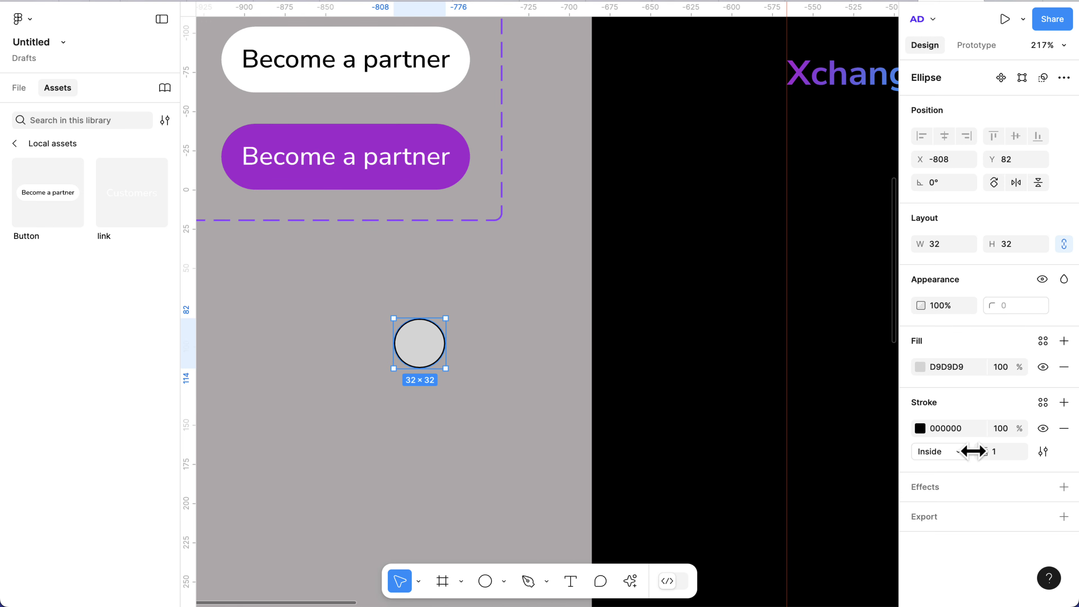
Change the circle's stroke color to white, FFFFFF
click(919, 428)
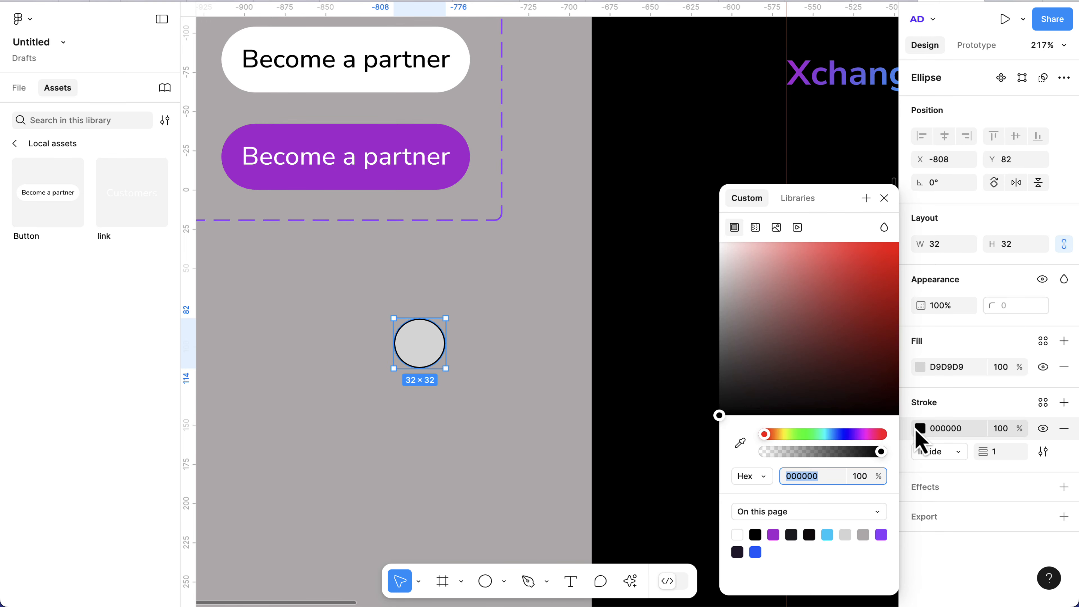
click(741, 538)
scroll(469, 427, up, 3)
click(453, 407)
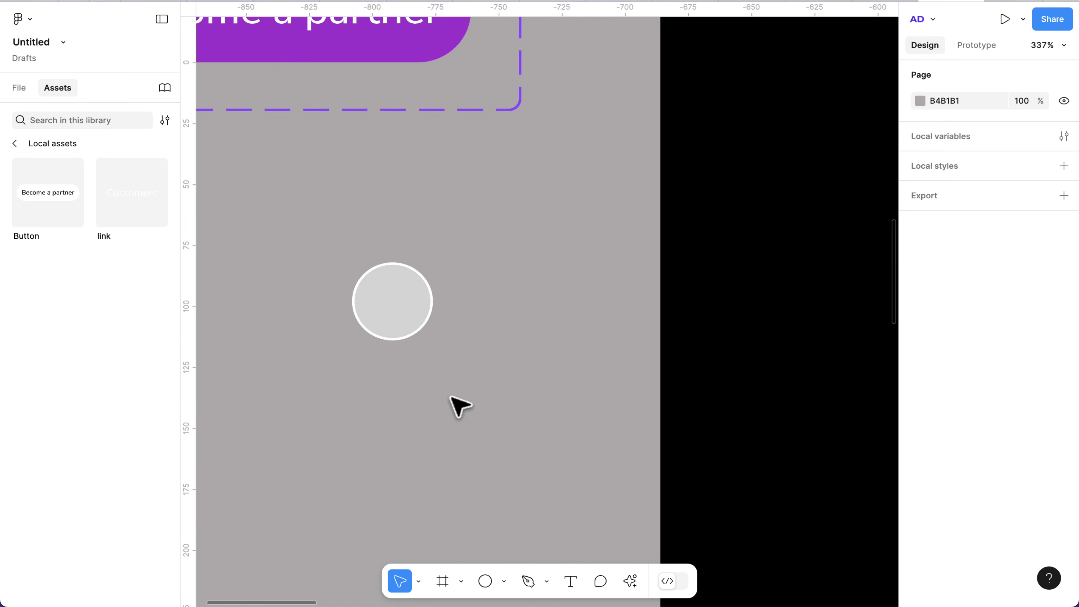
With the circle selected, find the Unsplash plugin by searching for "unsplash" and run it
click(411, 299)
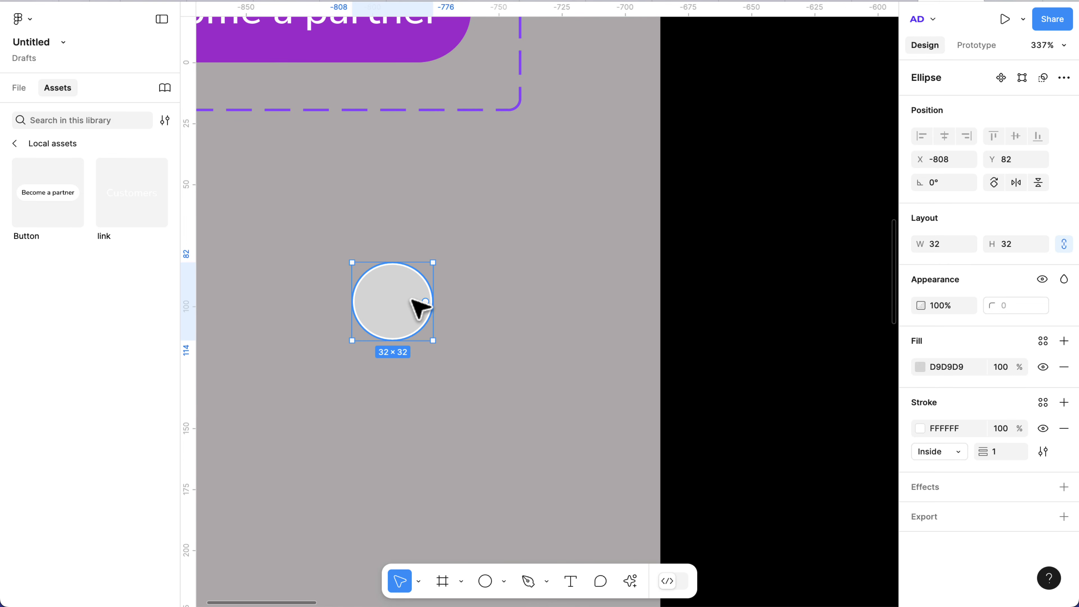
click(635, 582)
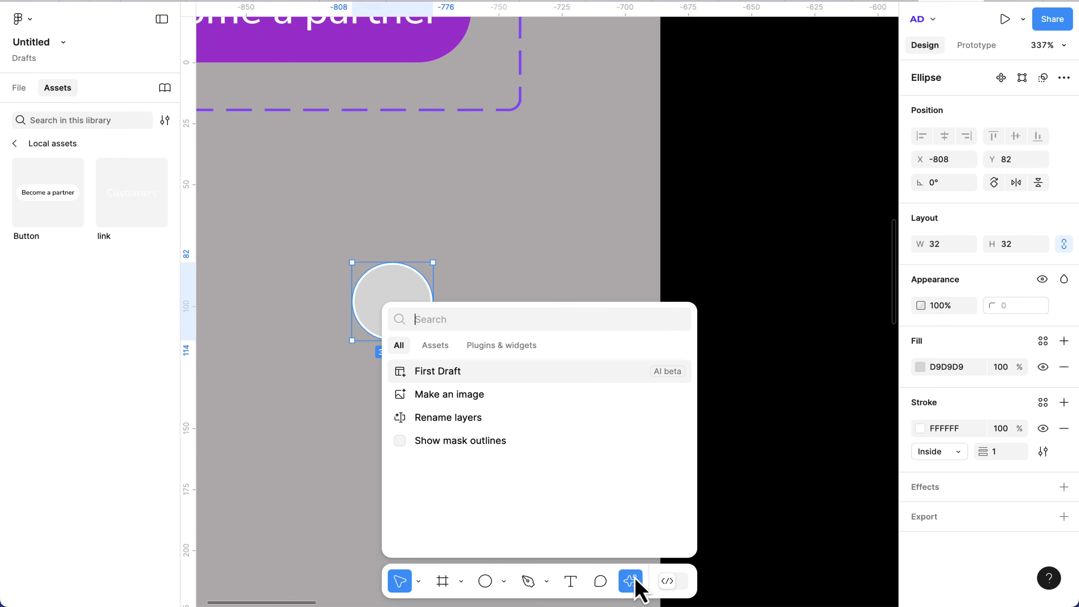
click(509, 347)
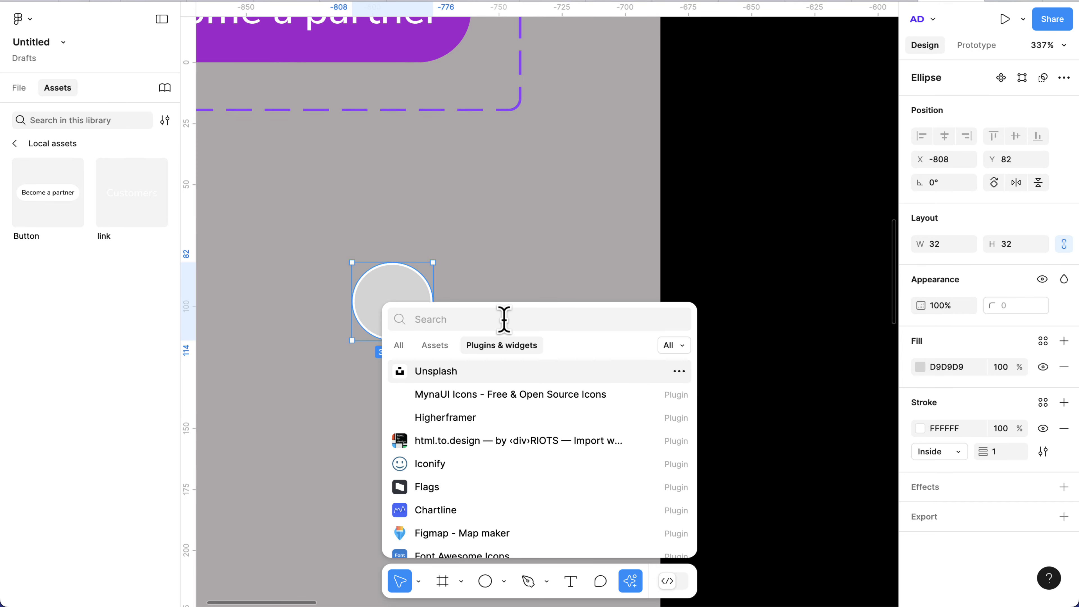
text(unsplah)
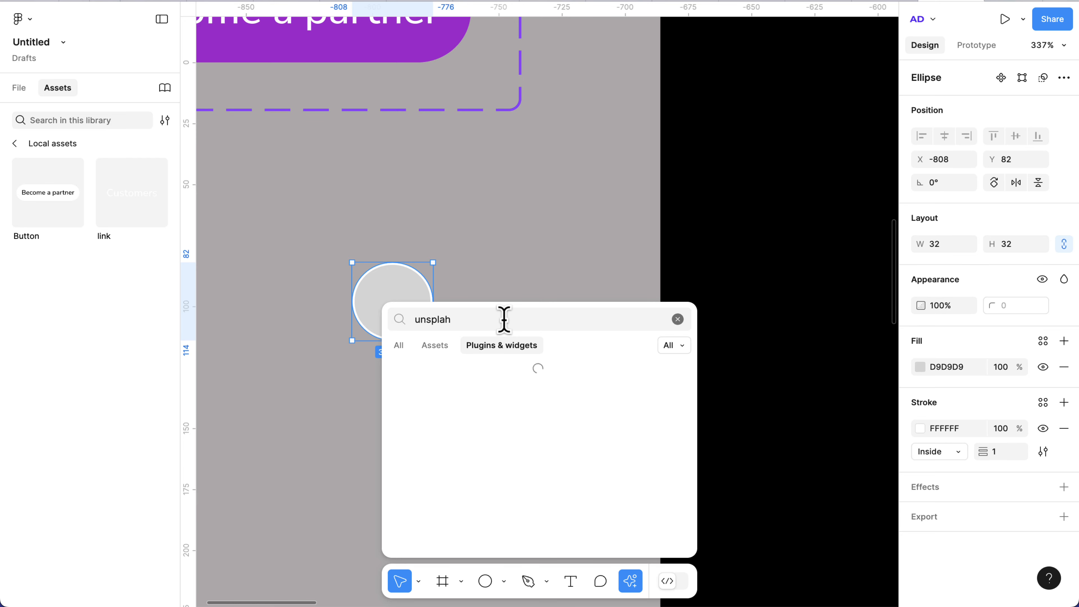
key(BackSpace)
key(BackSpace)
text(splash)
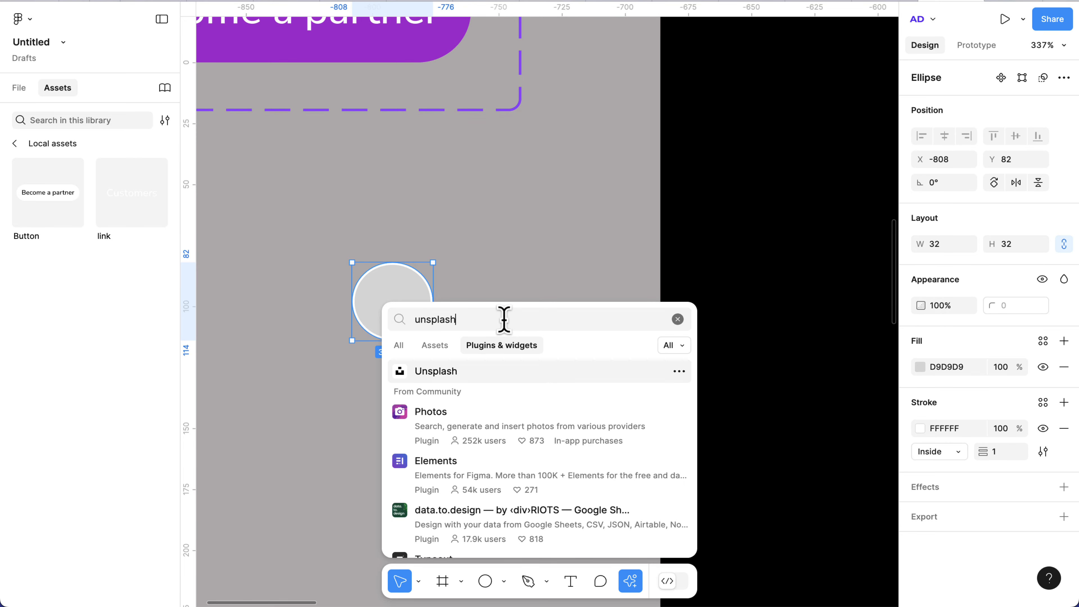
click(410, 377)
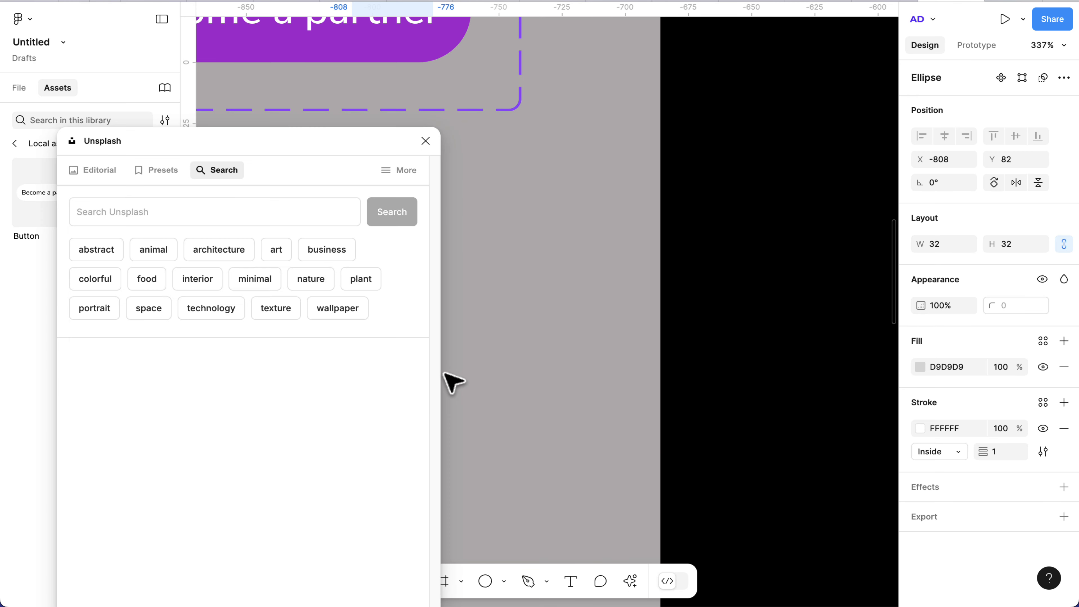
Search Unsplash for "profile" and fill the circle with the photo of the man in a beige T-shirt
drag(333, 155, 771, 215)
click(628, 266)
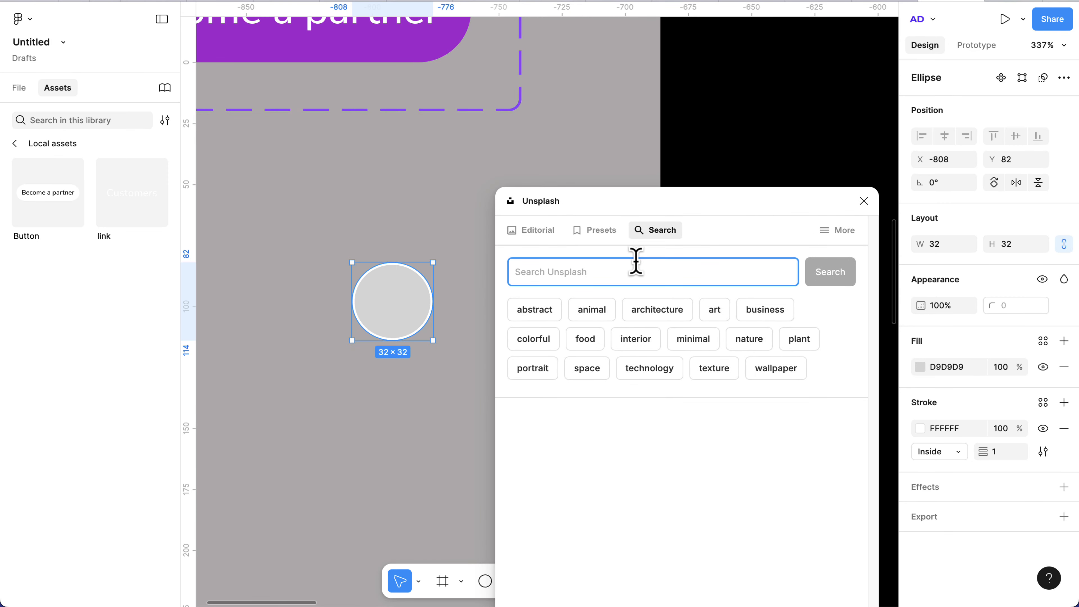
text(profile)
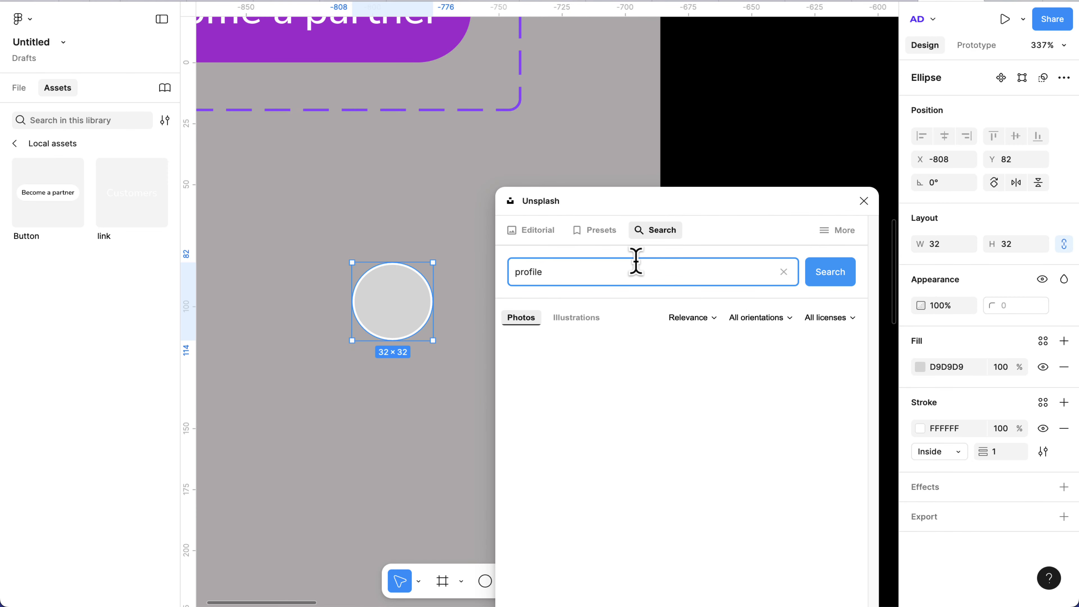
scroll(686, 422, down, 2)
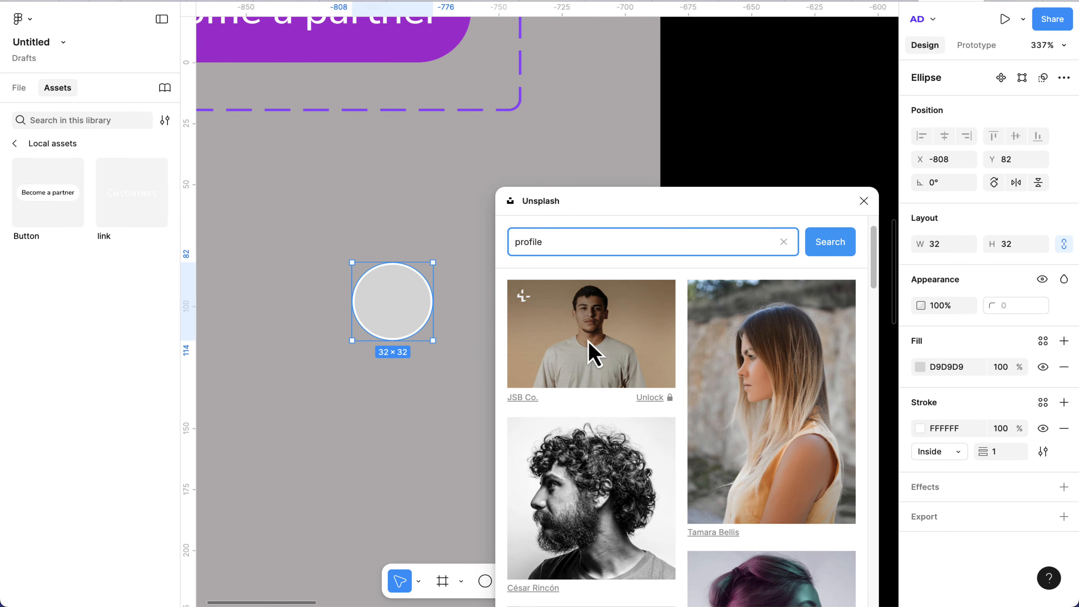
click(594, 354)
Duplicate the photo circle beside itself with a gap of 8, and copy the pair below at Y 117 to form a two-by-two grid
drag(413, 320, 365, 313)
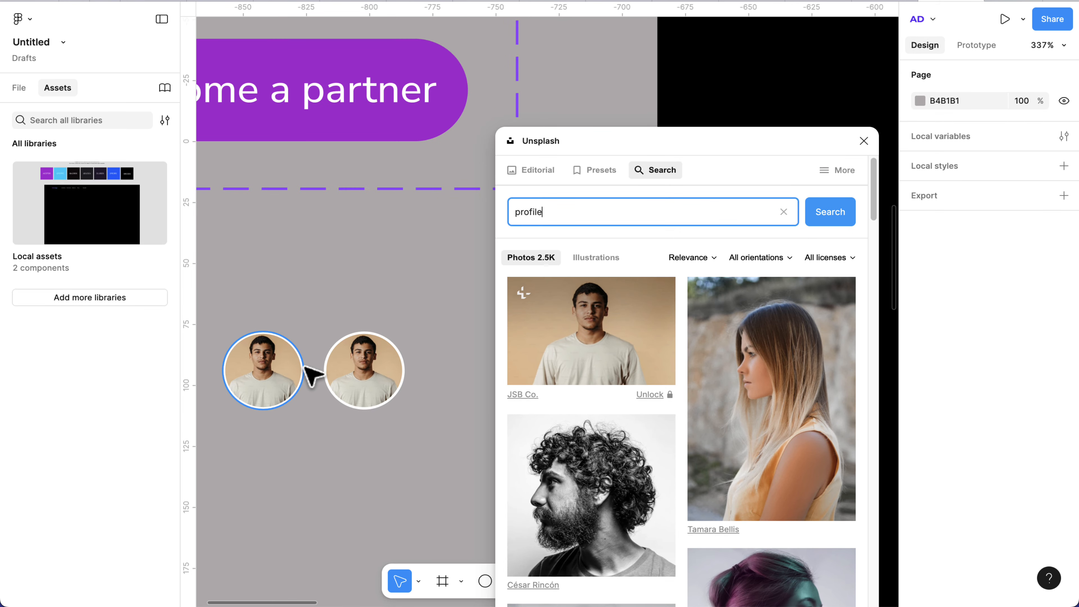
click(299, 290)
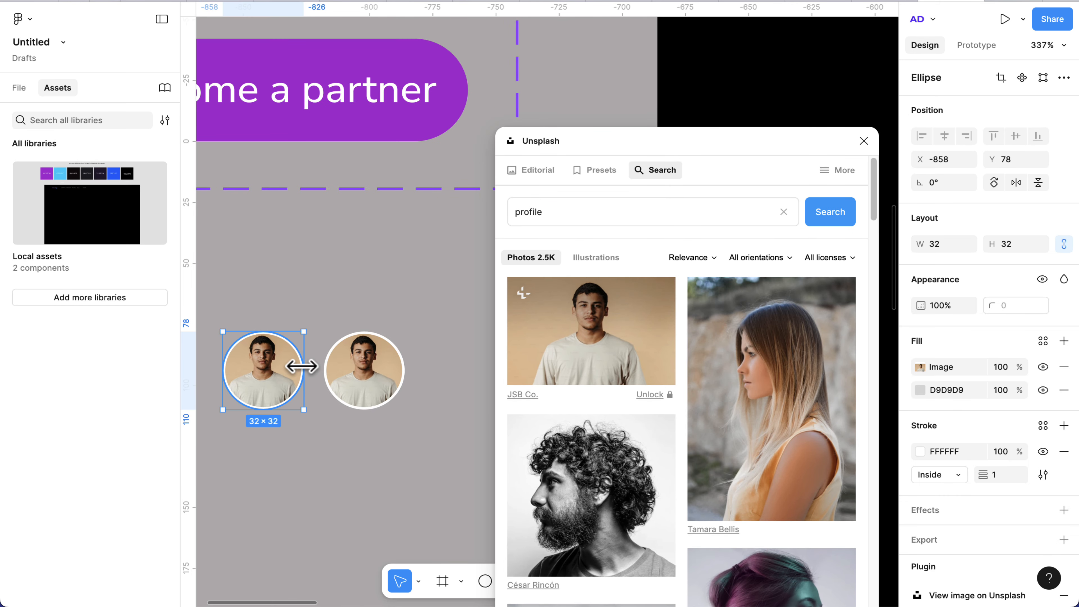
shift+click(366, 370)
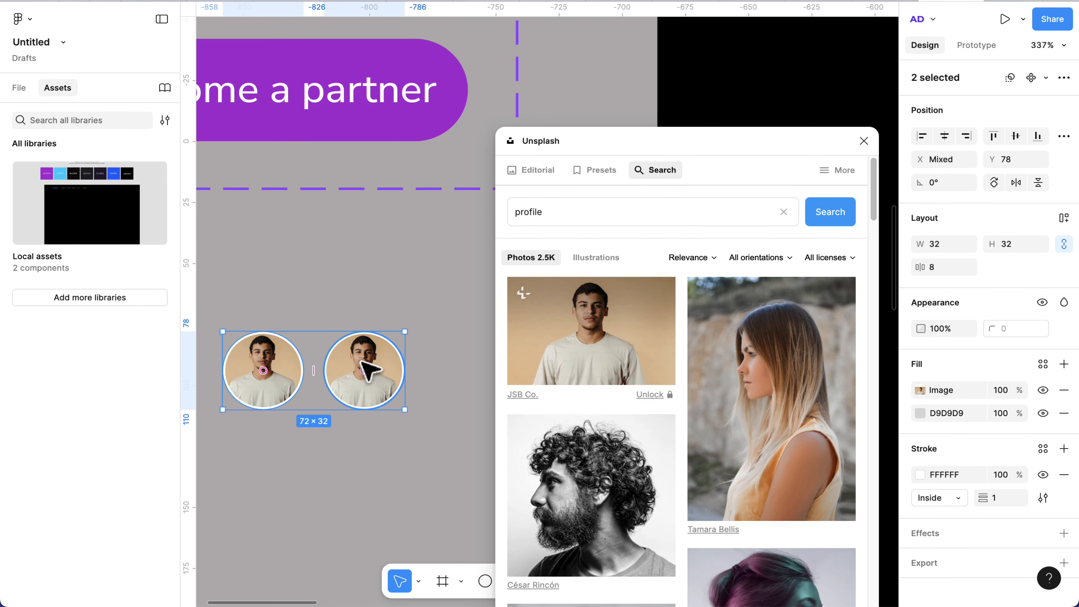
drag(366, 370, 370, 461)
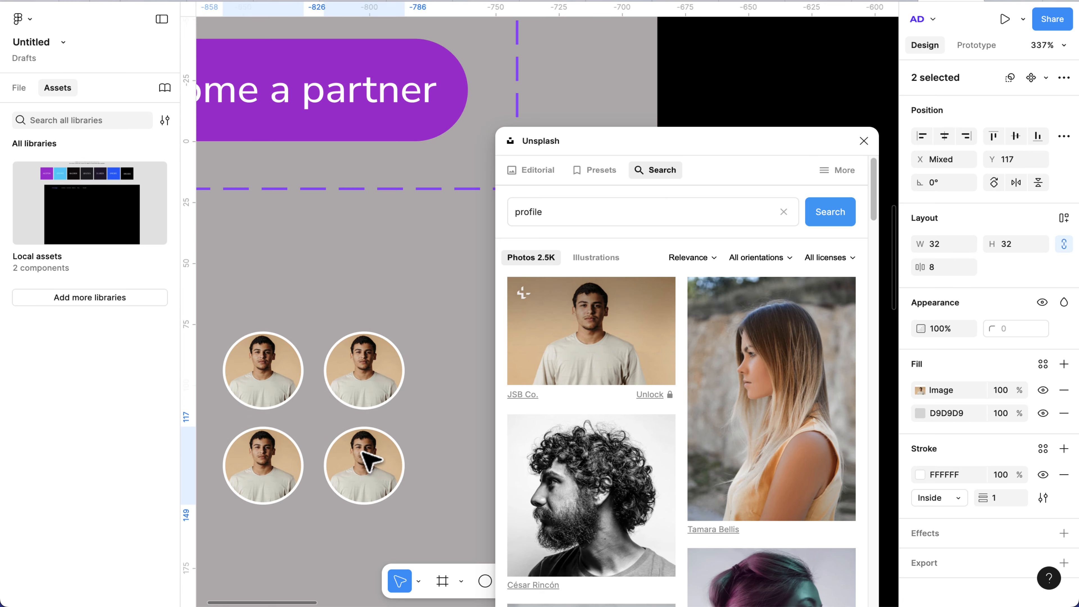
Fill the grid's upper-right circle with the black-and-white photo of the bearded man and its lower-right circle with the blonde woman's photo
click(370, 378)
scroll(783, 330, down, 3)
click(612, 376)
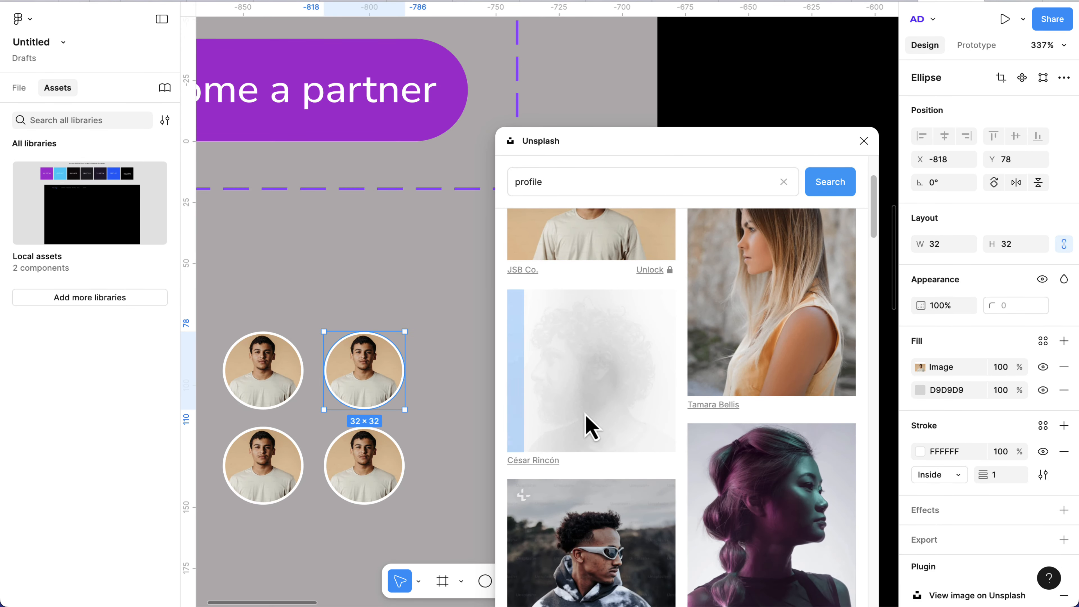
click(281, 484)
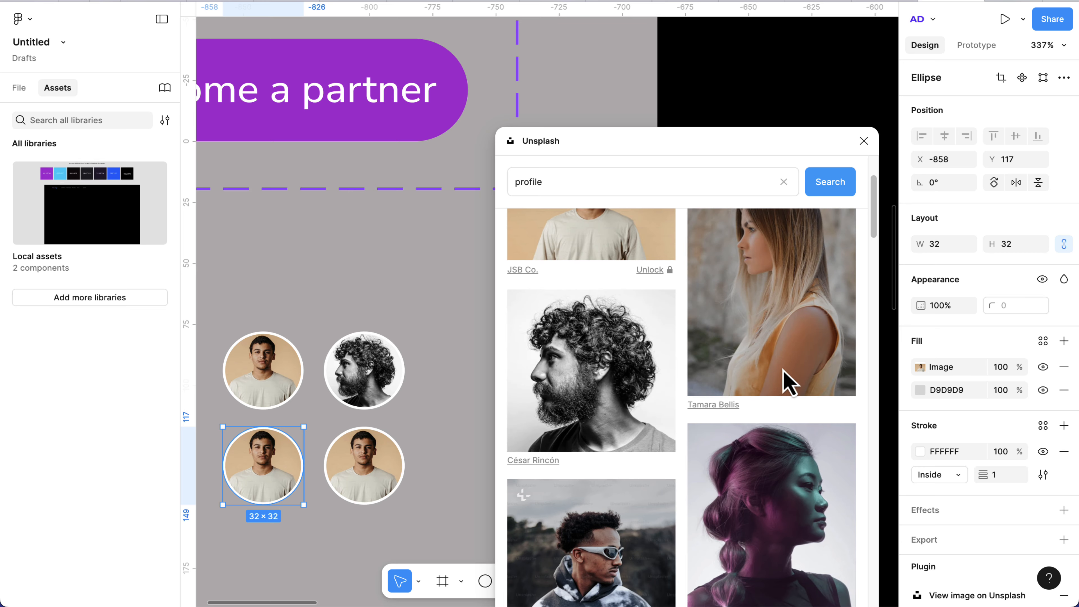
scroll(722, 420, down, 3)
drag(823, 254, 373, 470)
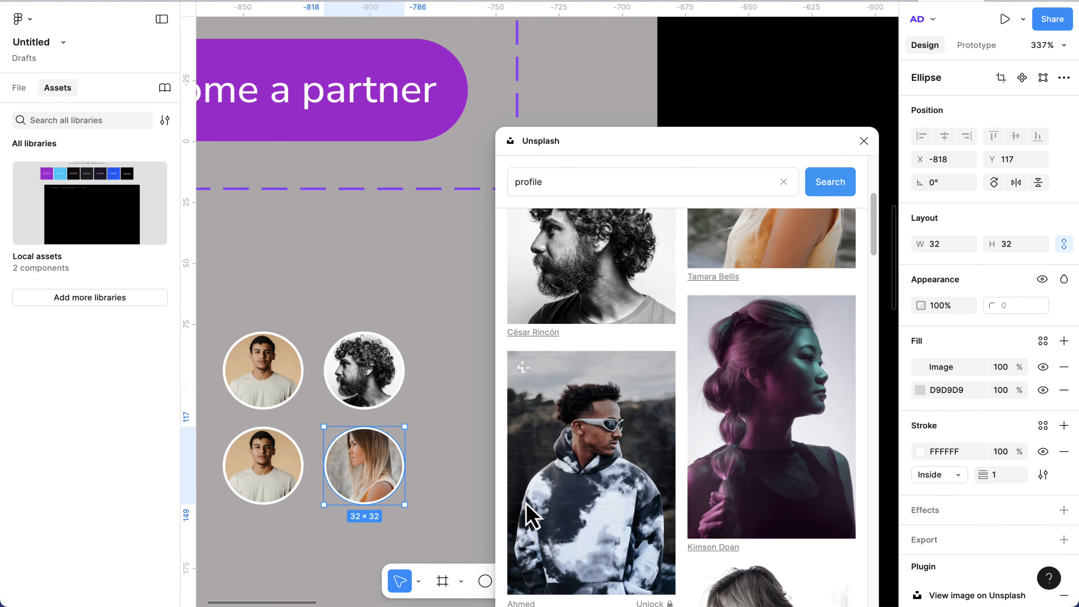
Fill the grid's lower-left circle with the photo of the laughing woman in a red sweater
scroll(531, 508, down, 5)
click(263, 489)
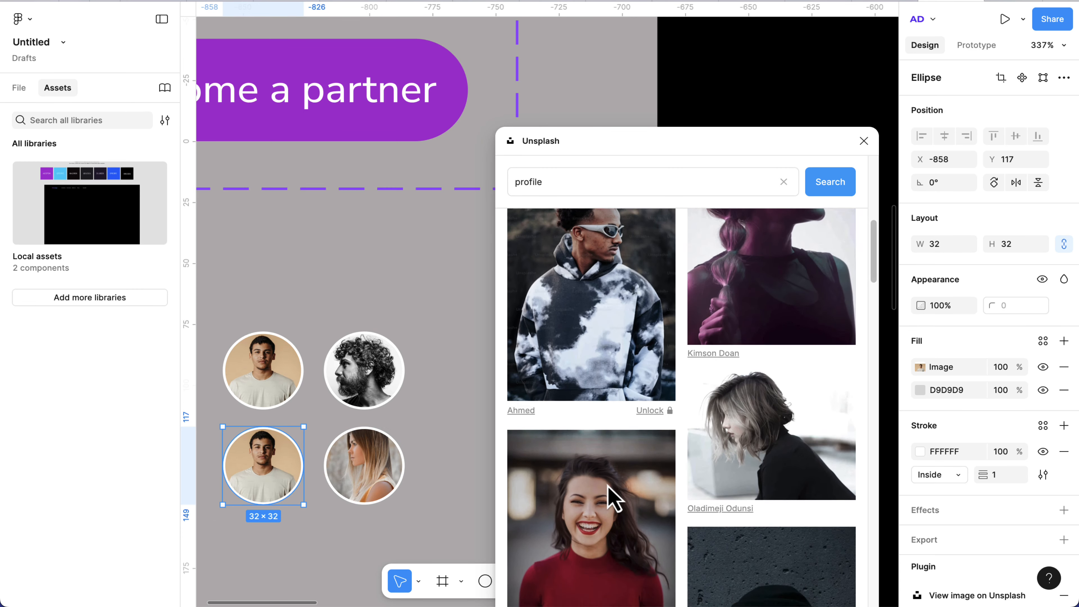
scroll(614, 499, down, 6)
click(621, 356)
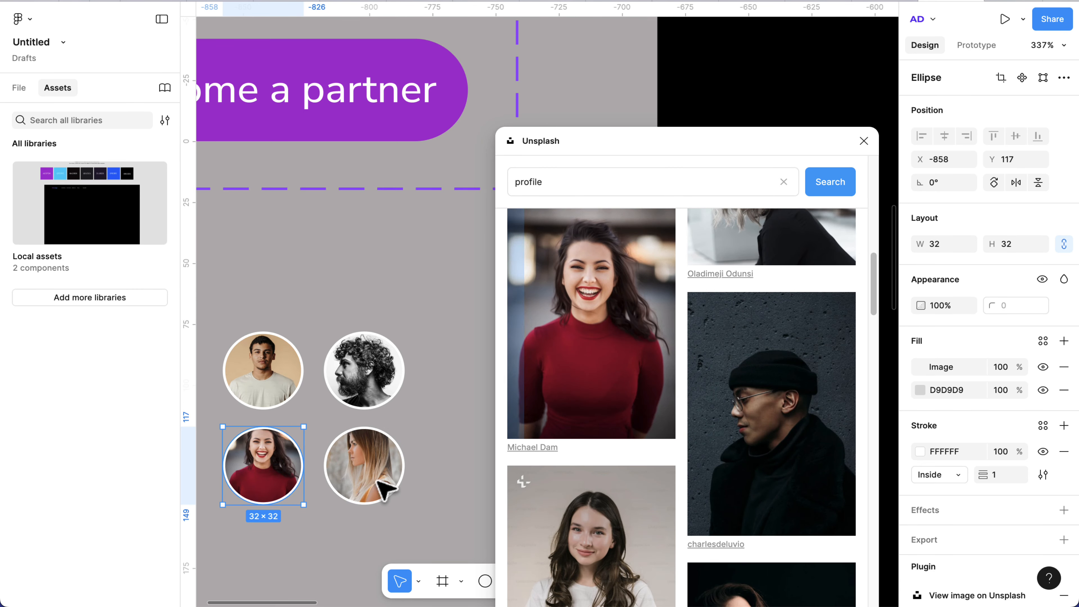
Duplicate the blonde woman's circle below the grid at X -842, Y 156 and apply the dark-background photo of the woman in profile
click(367, 469)
drag(373, 478, 313, 572)
scroll(677, 503, down, 5)
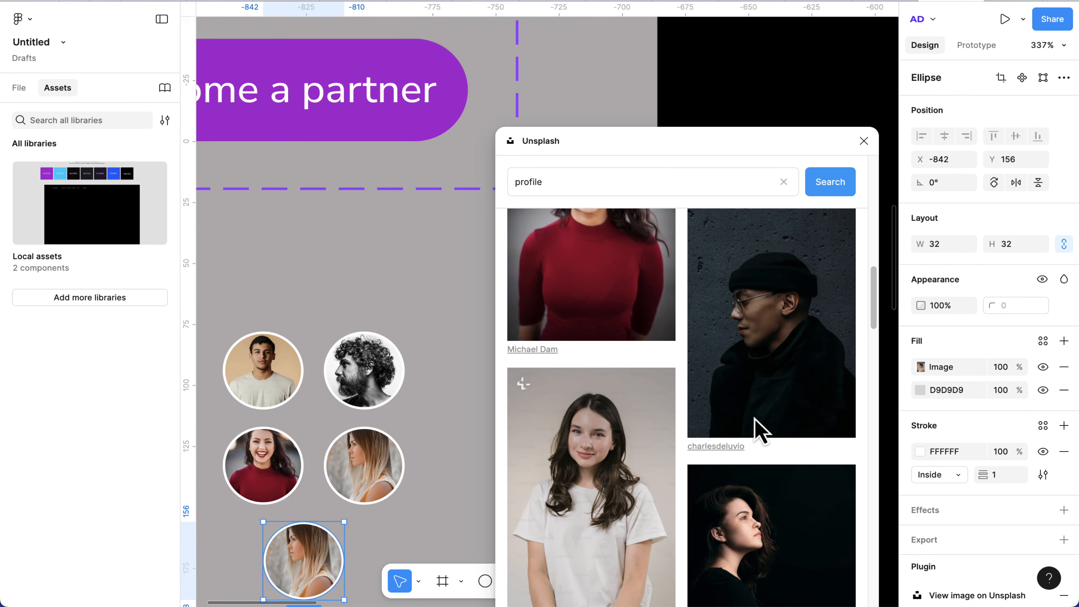
click(772, 404)
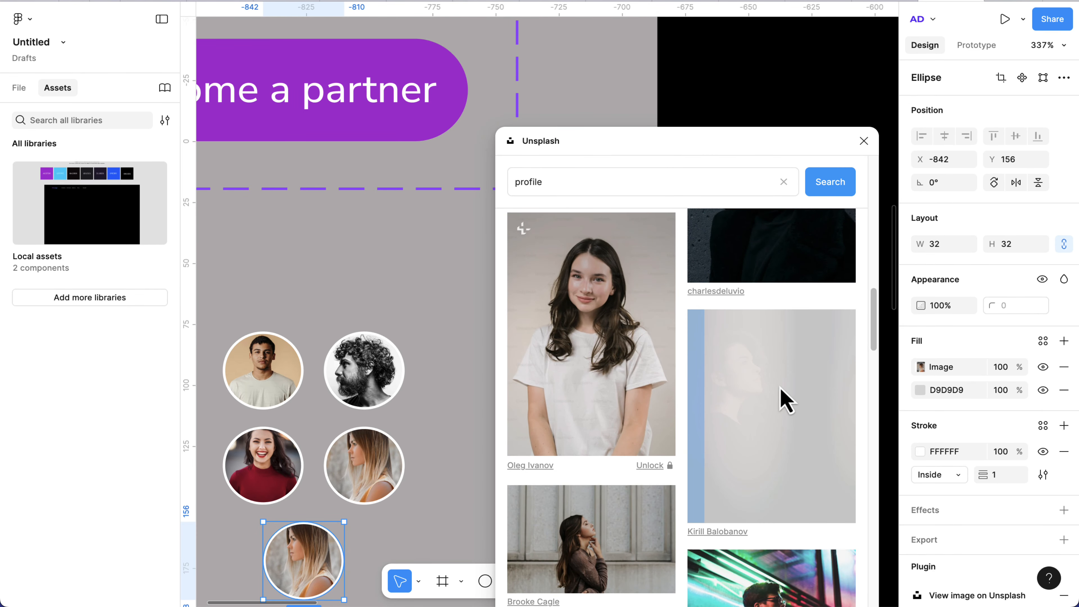
Combine the five circular profile photos into a component set and name it "Profile images"
click(863, 140)
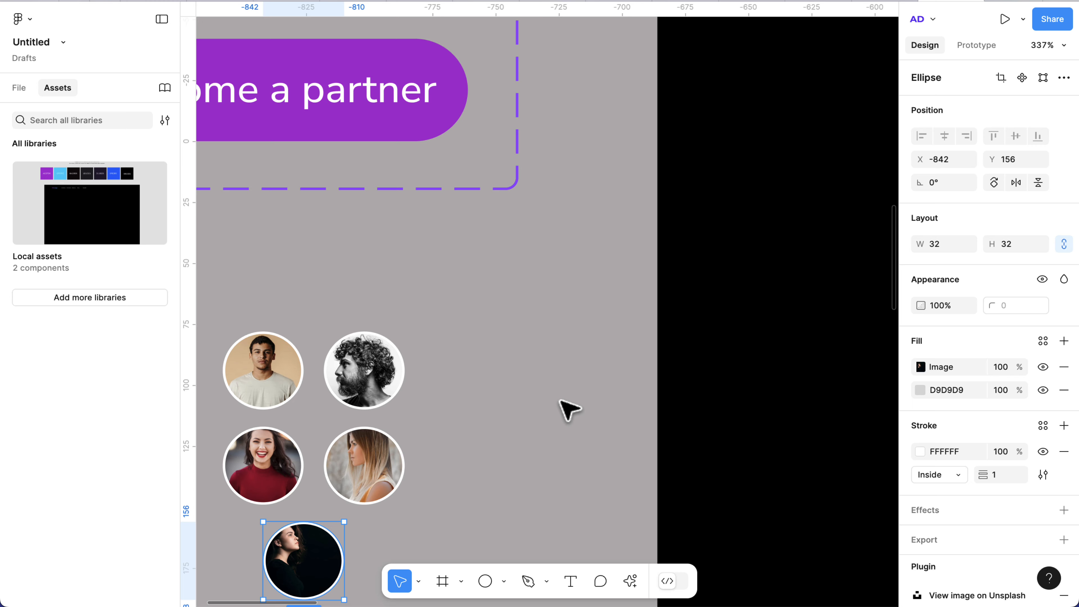
scroll(565, 409, down, 5)
drag(384, 351, 526, 527)
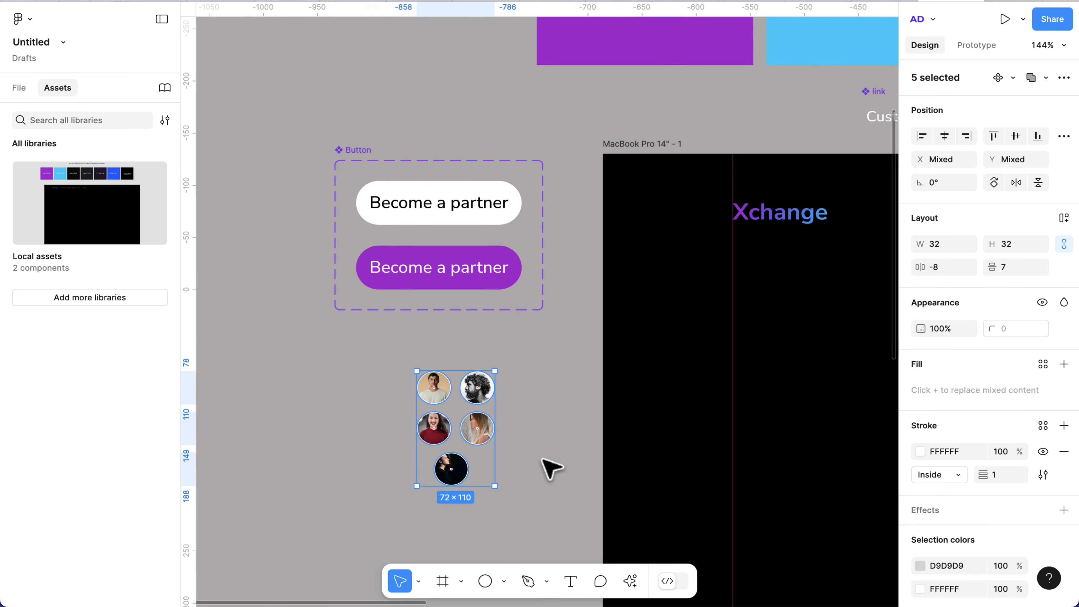
click(1063, 78)
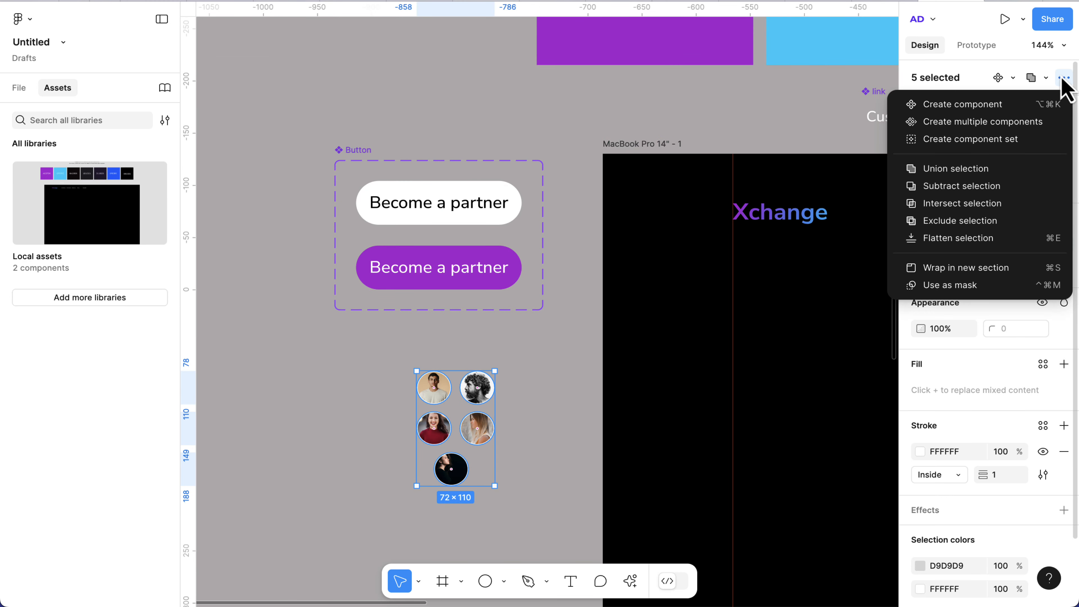
click(1002, 140)
scroll(486, 360, up, 2)
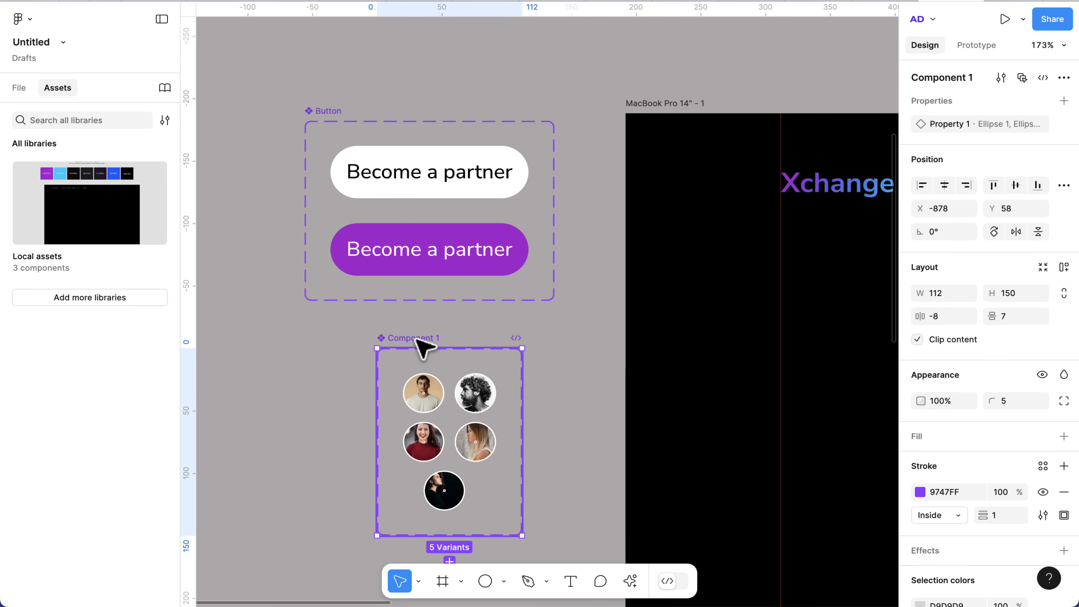
text(Profile images)
key(Return)
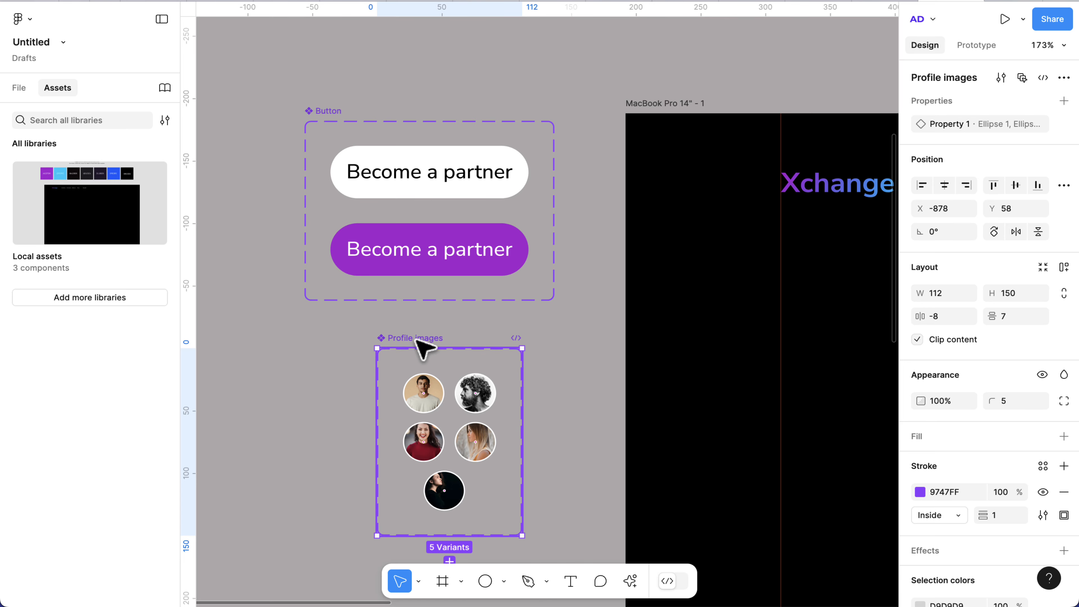
Place a Profile images instance below the navigation bar at Y 176 and duplicate it into a row of five, each overlapping by about 9
scroll(433, 382, right, 10)
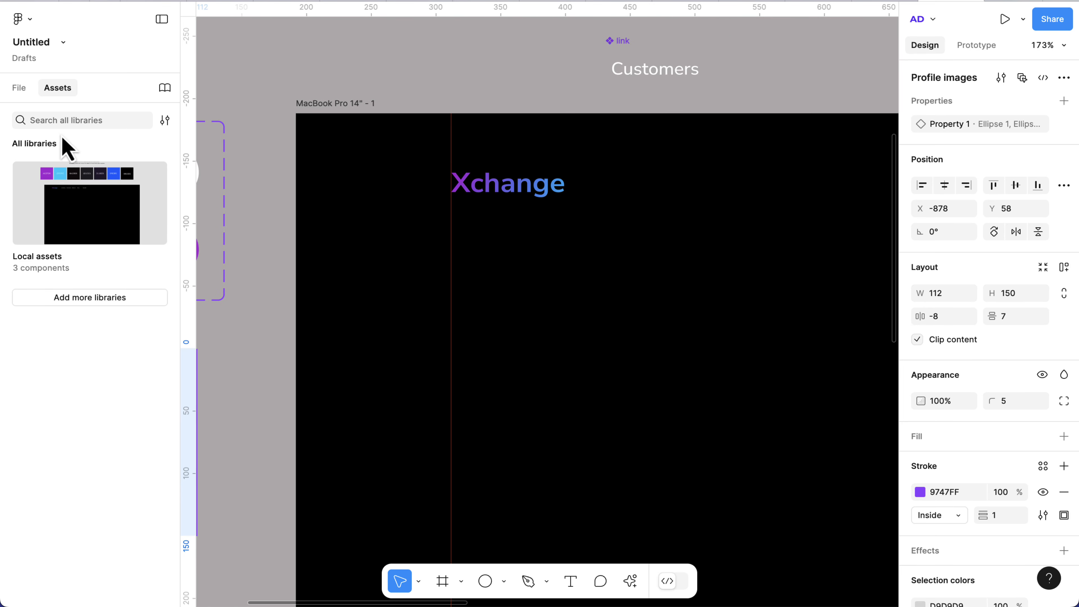
click(54, 258)
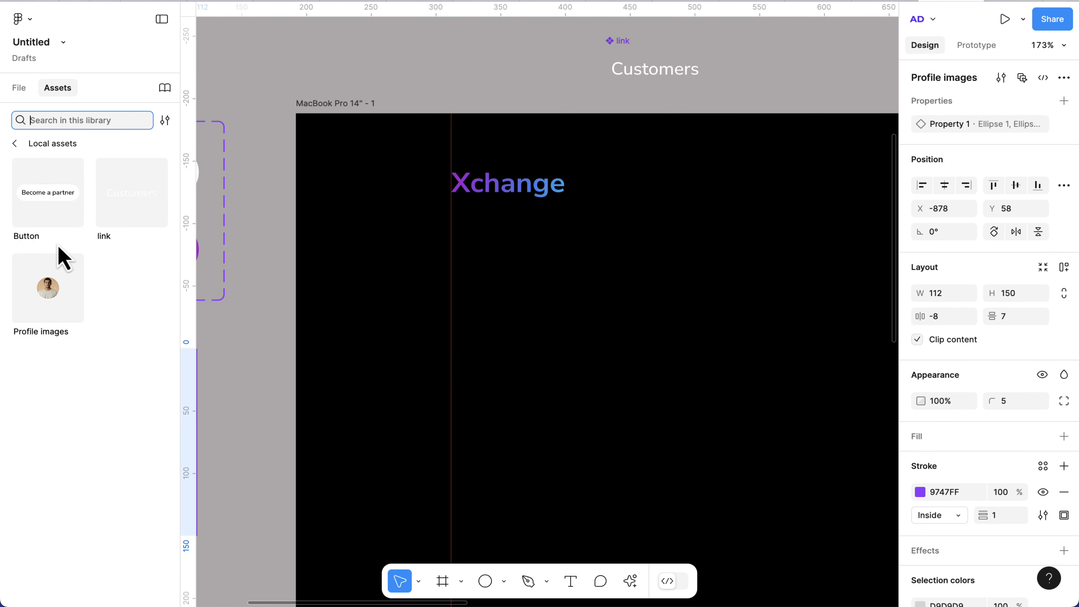
drag(48, 299, 686, 337)
drag(342, 351, 603, 355)
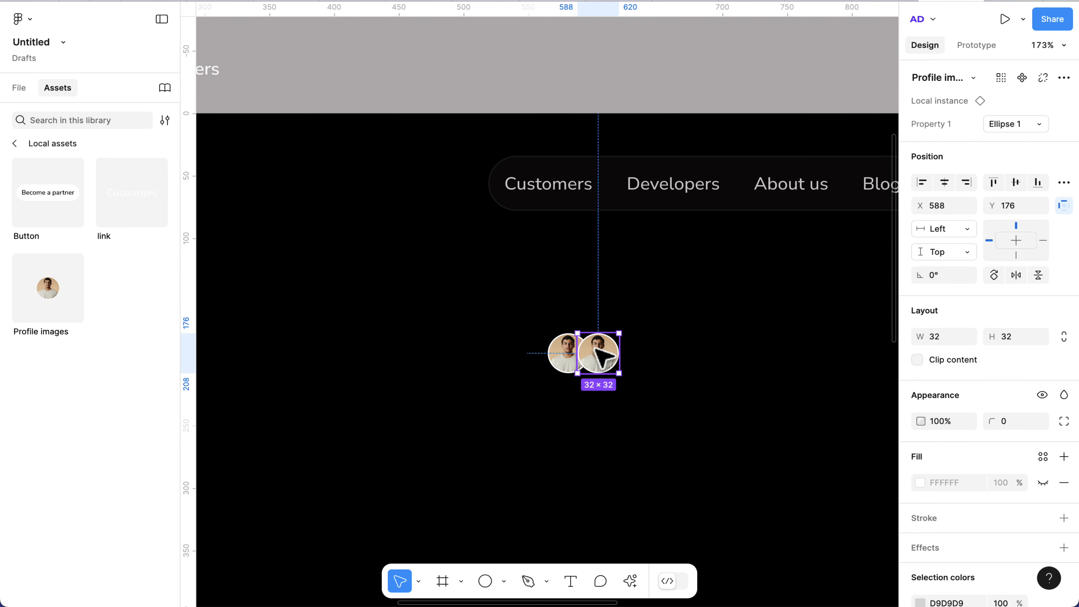
key(ctrl+d)
key(ctrl+d)
key(ctrl+d)
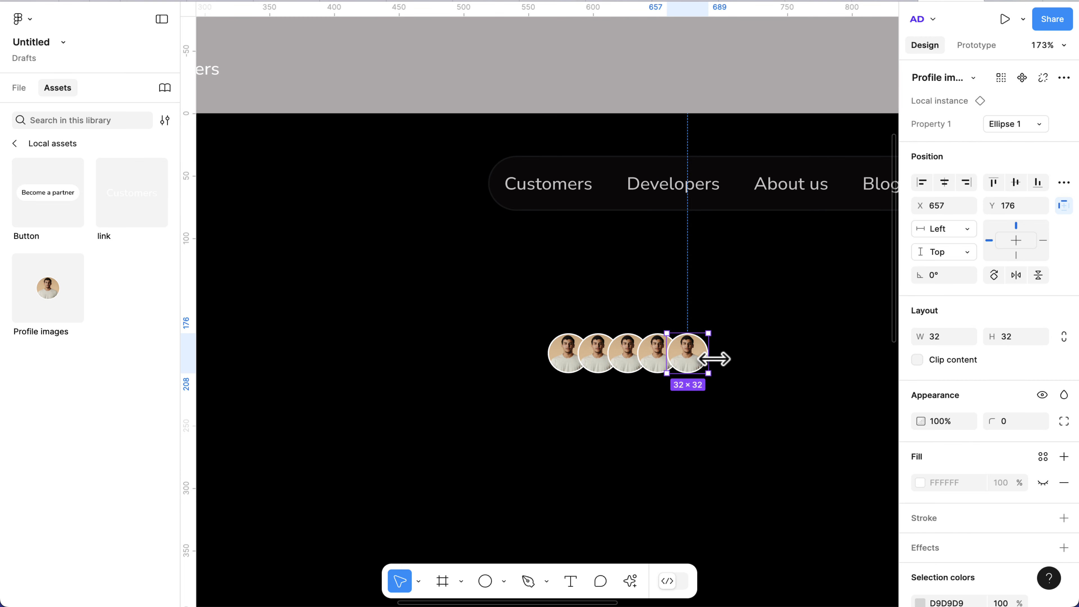
Switch the second avatar in the row to the Ellipse 2 variant and the third to Ellipse 3
scroll(642, 357, up, 2)
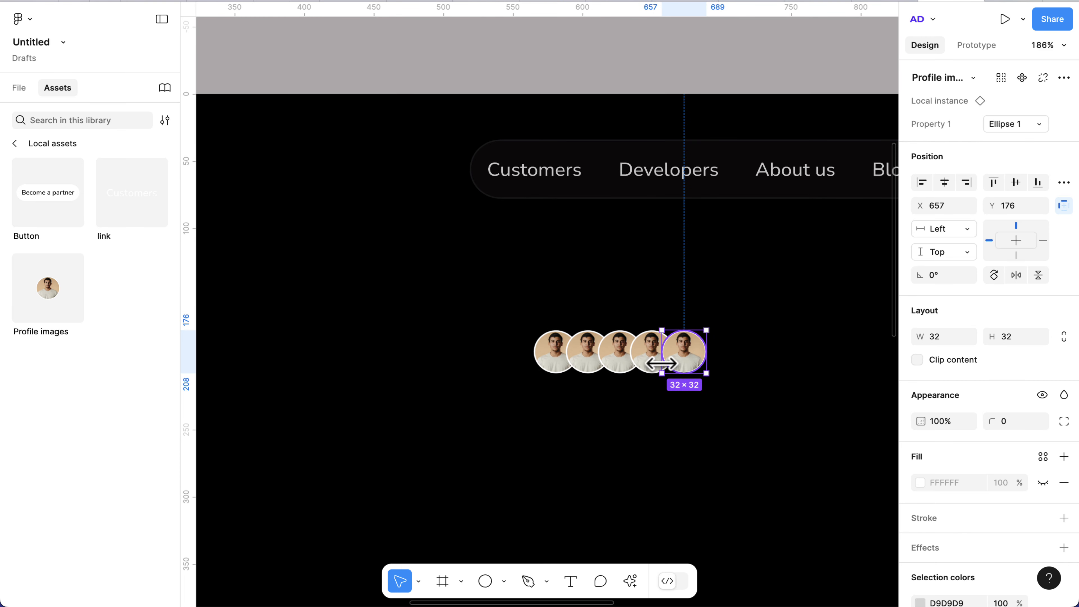
click(596, 363)
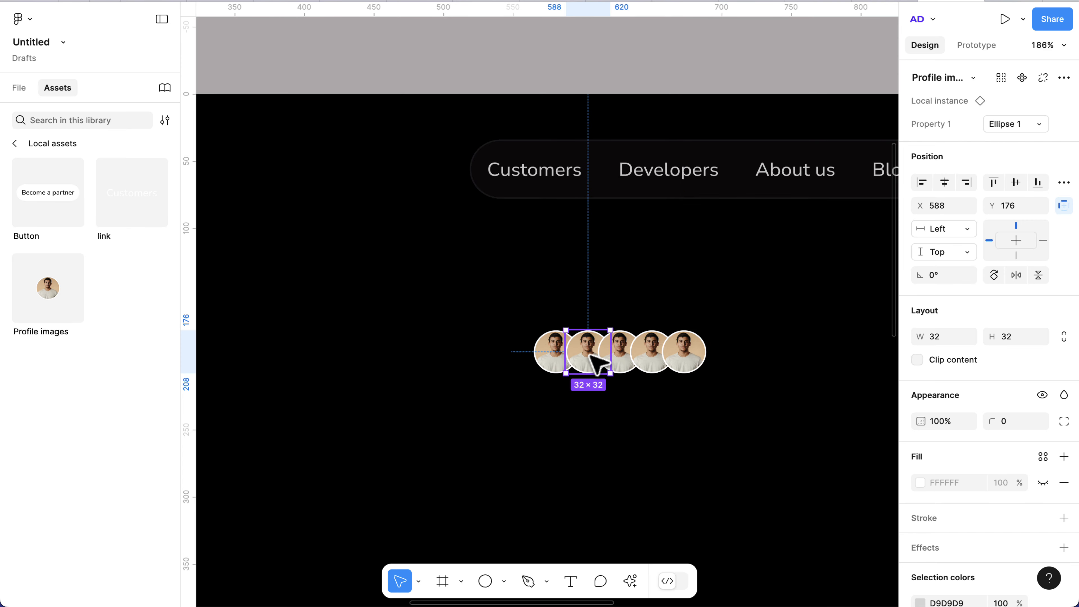
click(1020, 128)
click(975, 145)
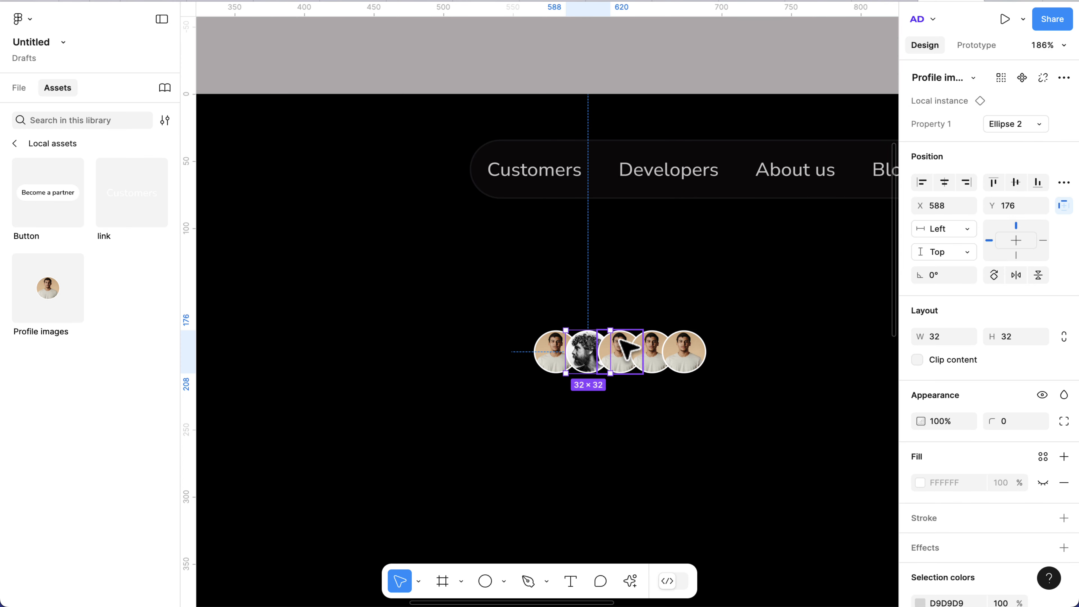
key(Tab)
click(1007, 128)
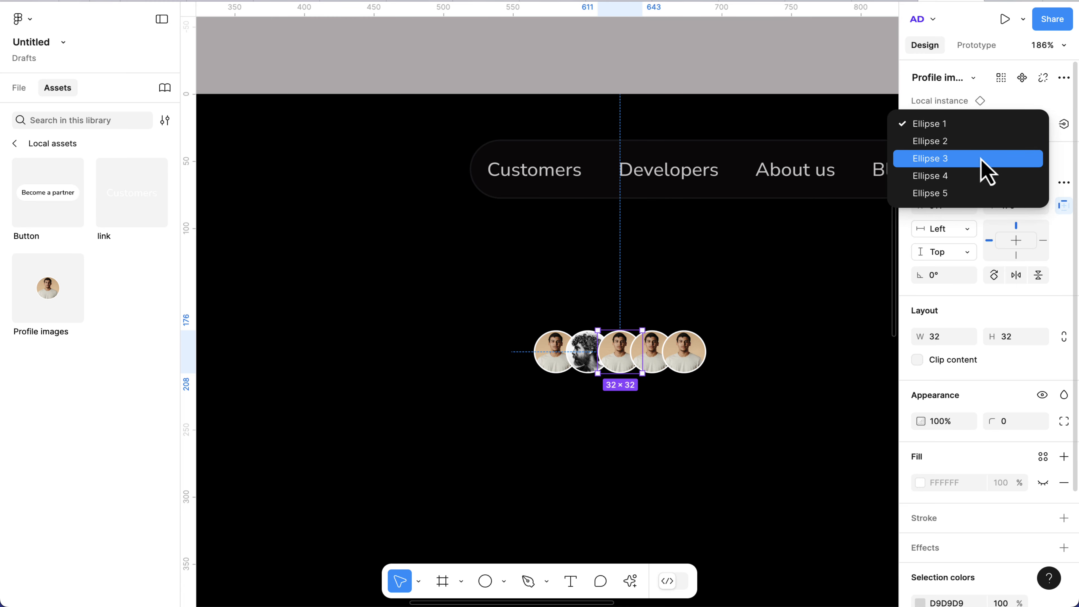
click(982, 159)
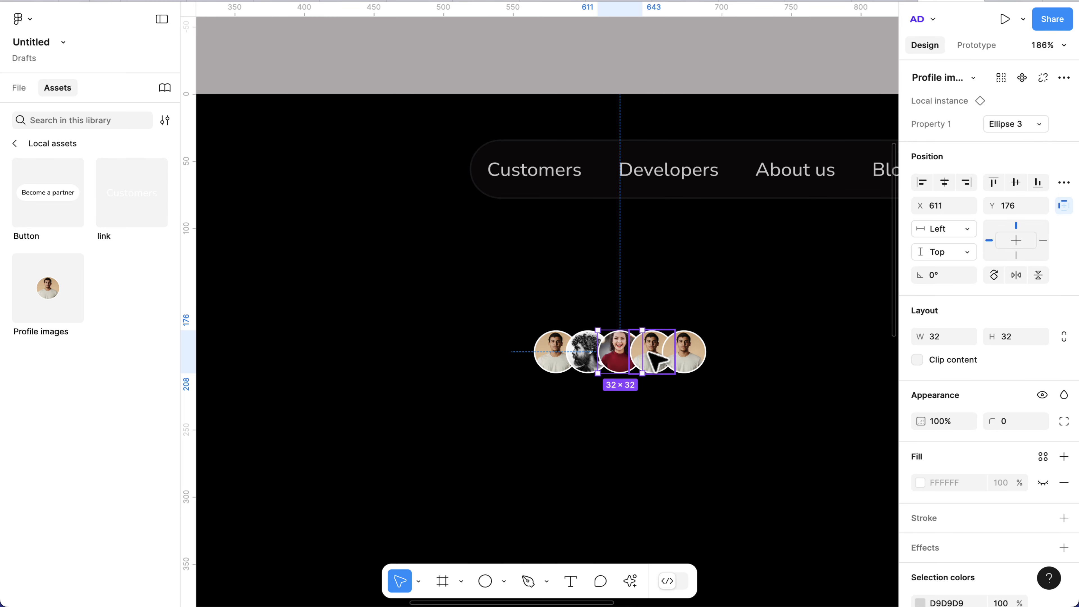
Switch the fourth avatar in the row to the Ellipse 4 variant and the fifth to Ellipse 5
key(Tab)
click(1008, 126)
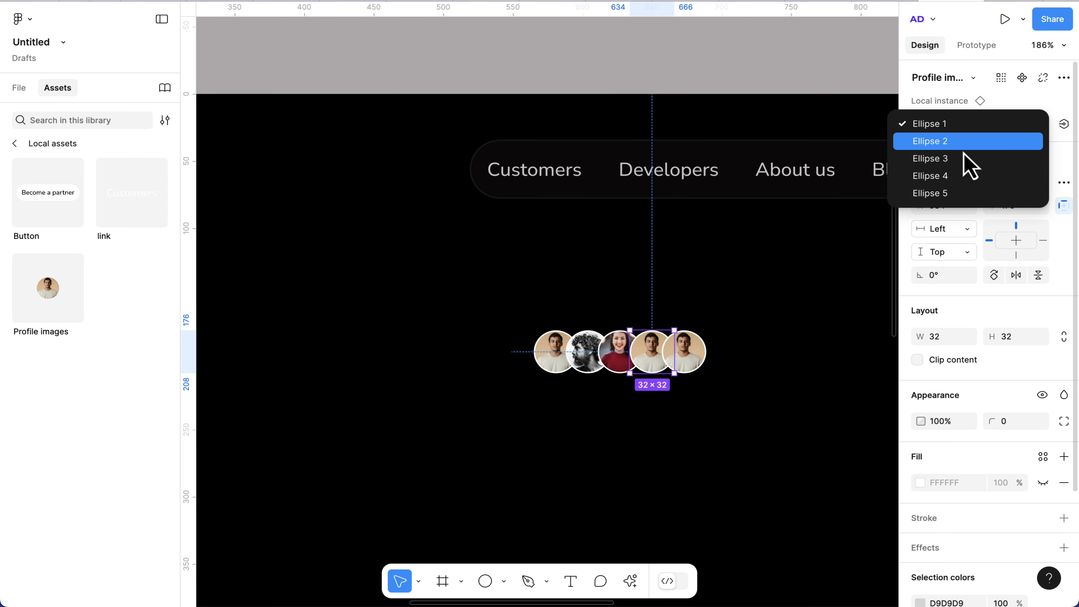
click(956, 175)
key(Tab)
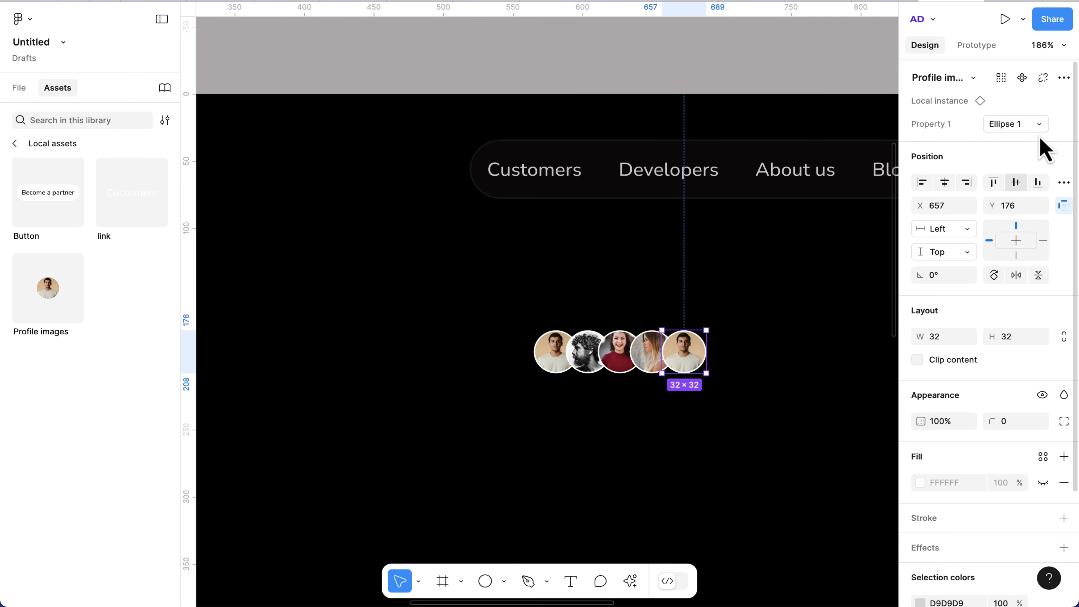
click(1007, 127)
click(948, 200)
click(730, 356)
scroll(730, 357, up, 3)
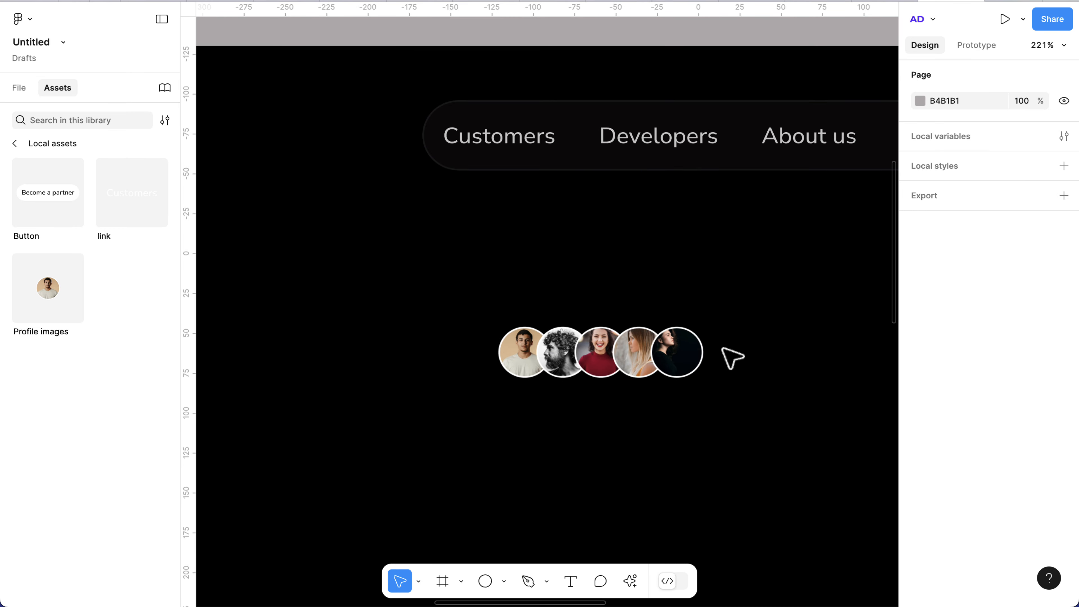
Wrap the five avatars in a horizontal auto layout frame with a gap of -10
click(676, 372)
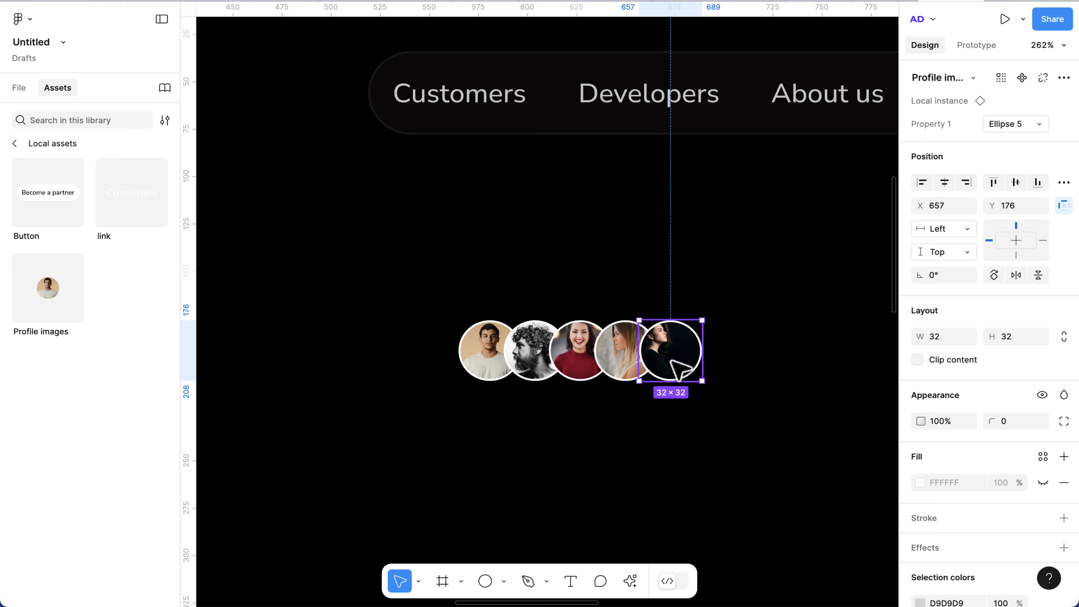
shift+click(625, 372)
shift+click(573, 373)
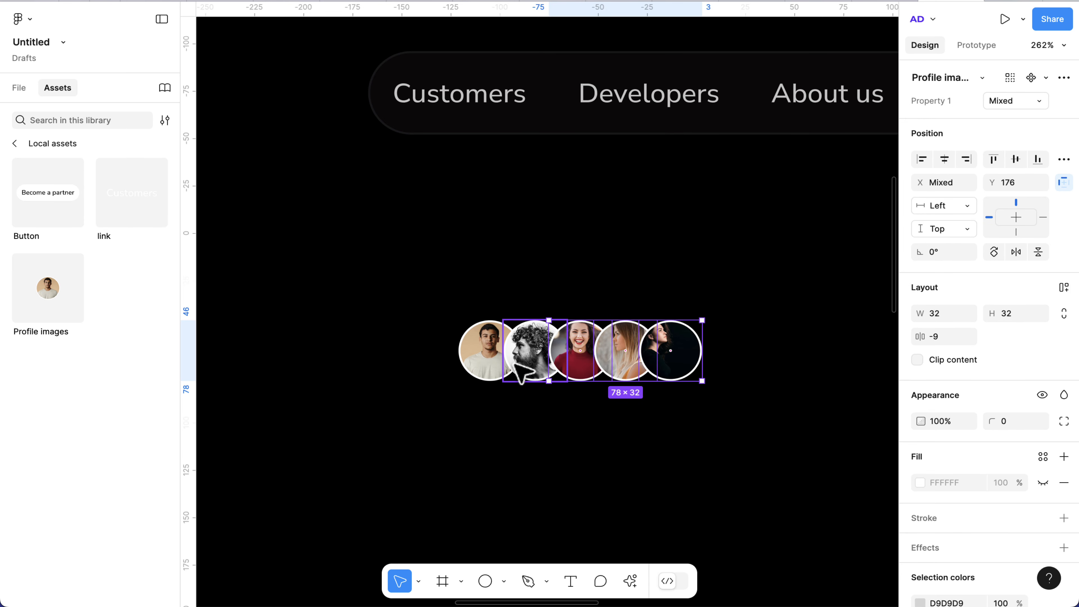
shift+click(522, 374)
shift+click(484, 365)
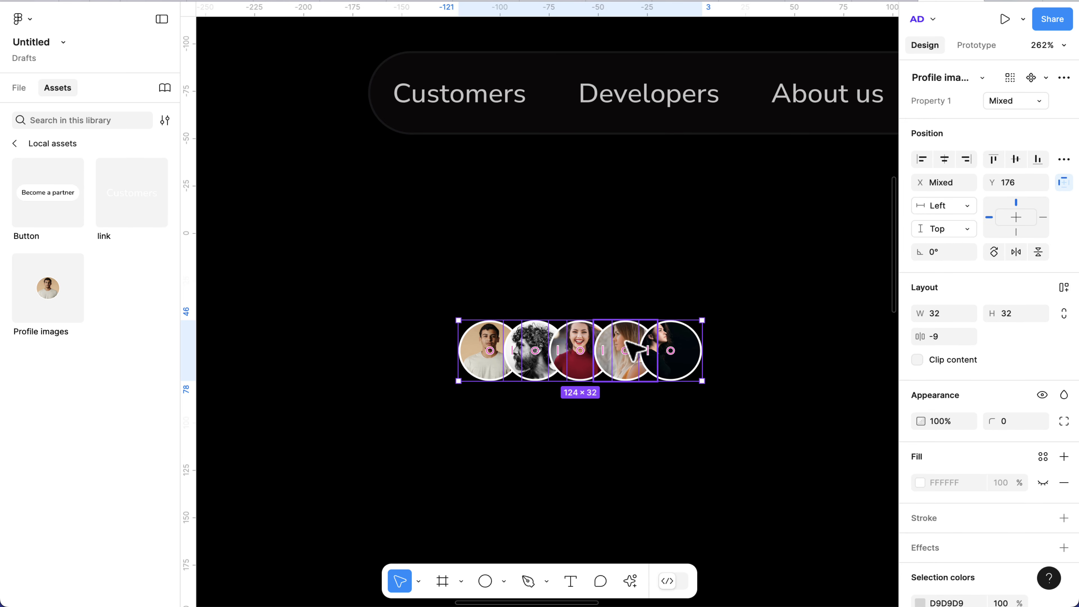
key(shift+a)
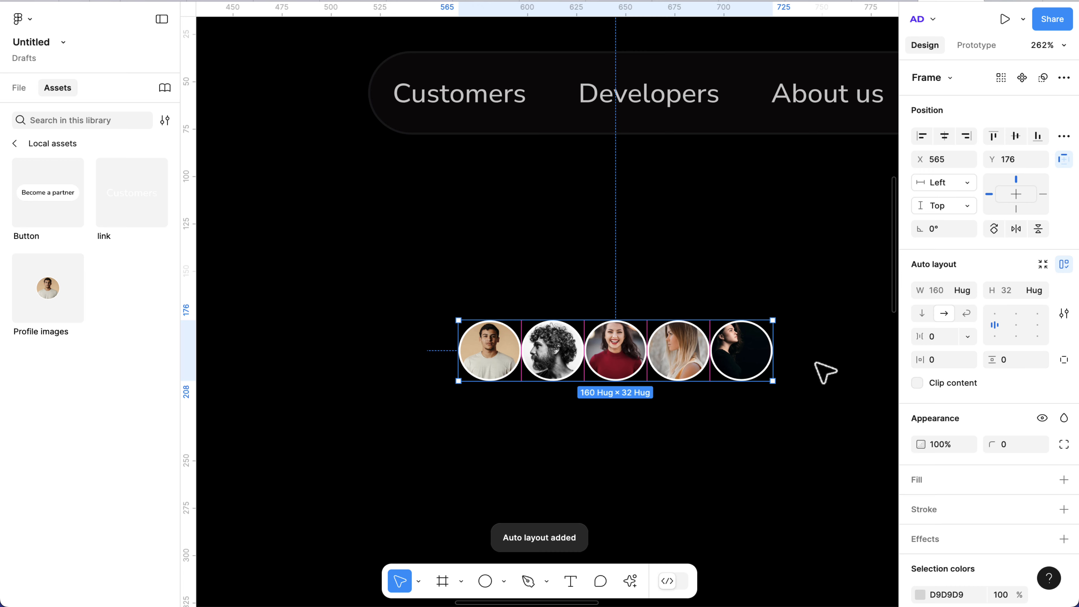
scroll(824, 372, up, 1)
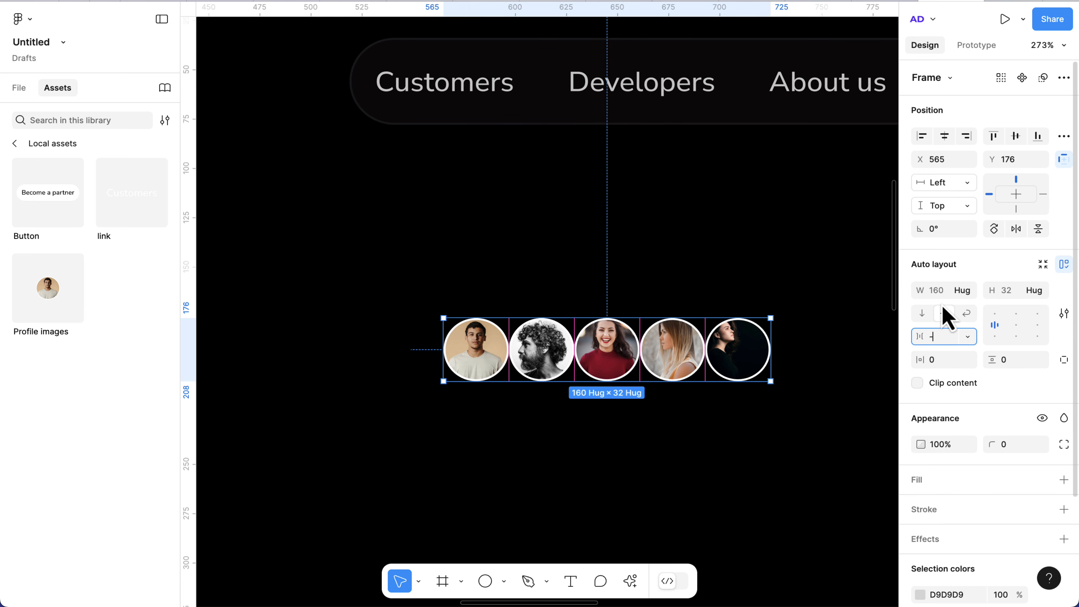
key(Return)
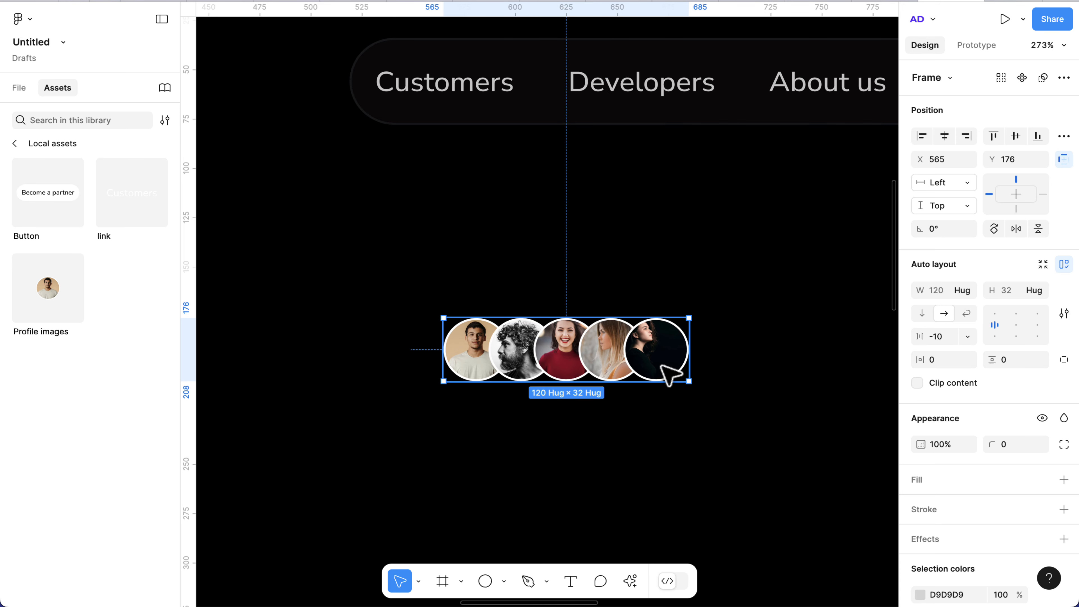
scroll(684, 370, down, 1)
scroll(684, 369, down, 2)
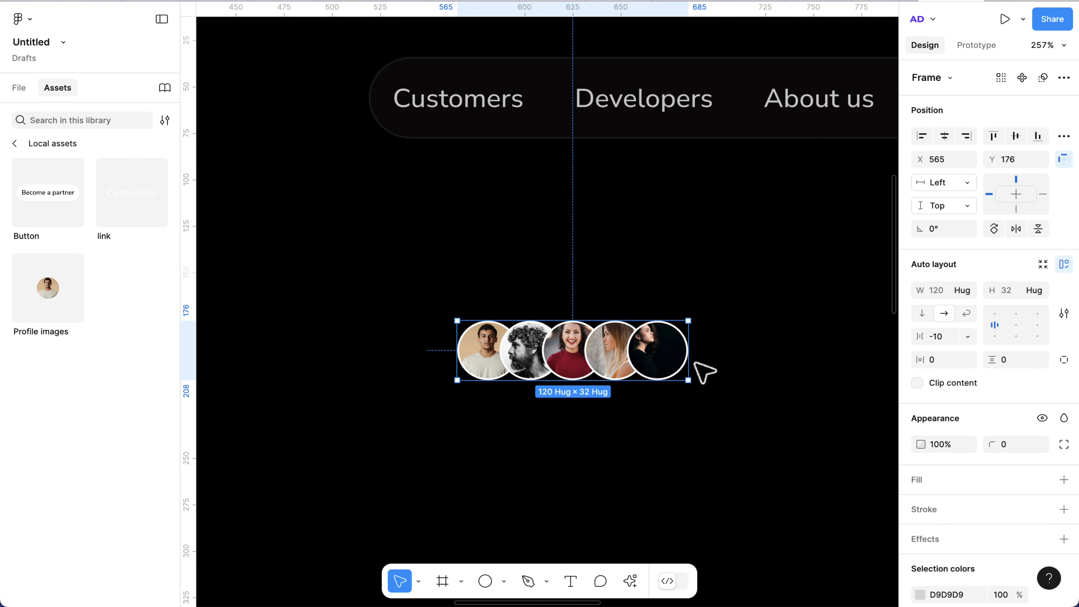
click(724, 377)
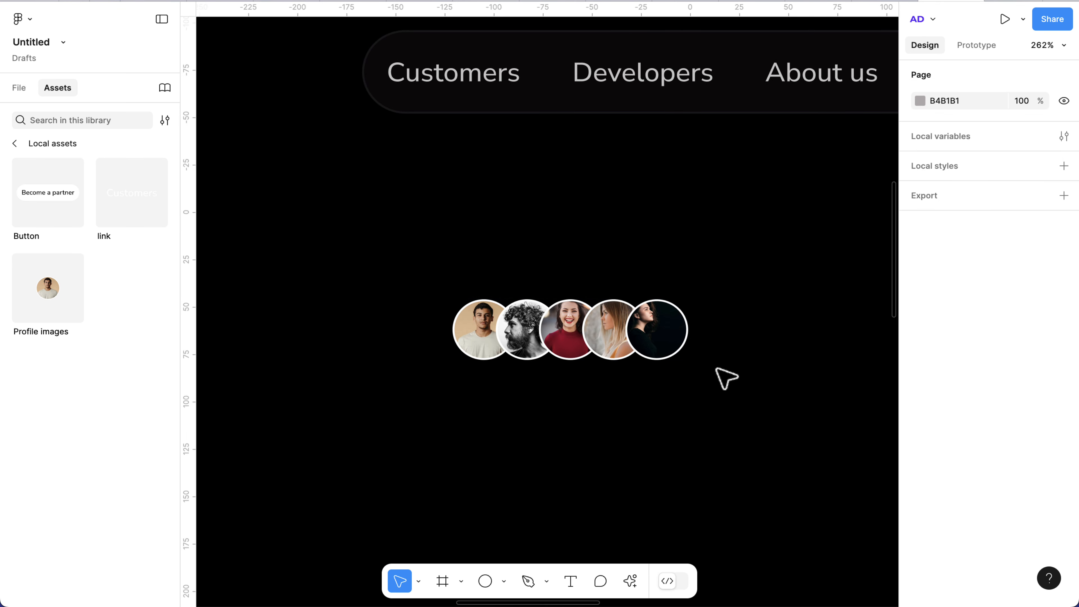
Add the text "35+ Customers" to the right of the avatar row at X 737, Y 210
scroll(724, 377, down, 2)
scroll(723, 377, right, 3)
key(t)
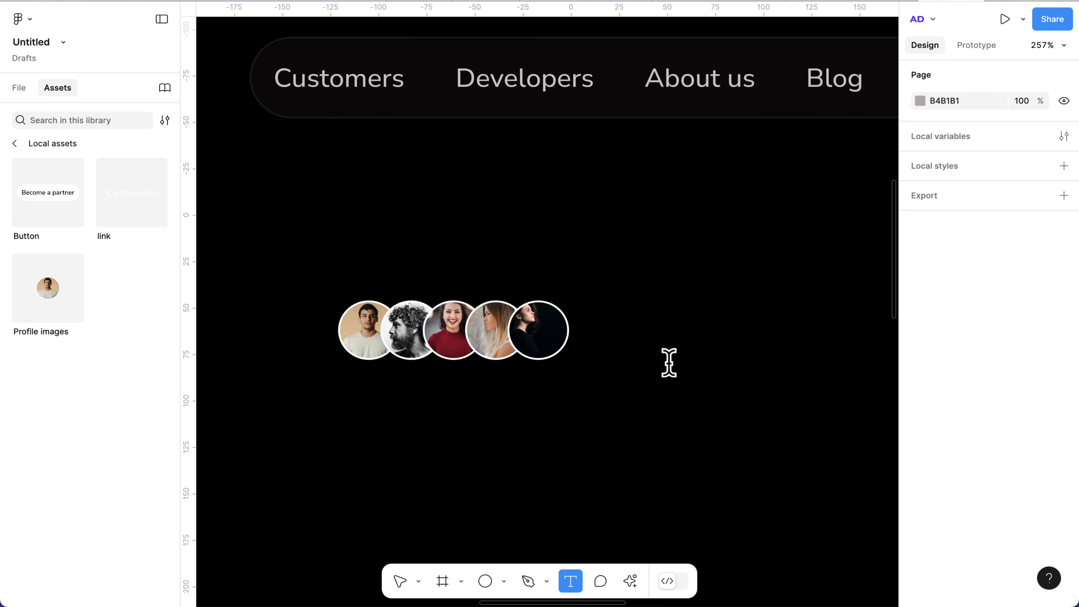
click(669, 362)
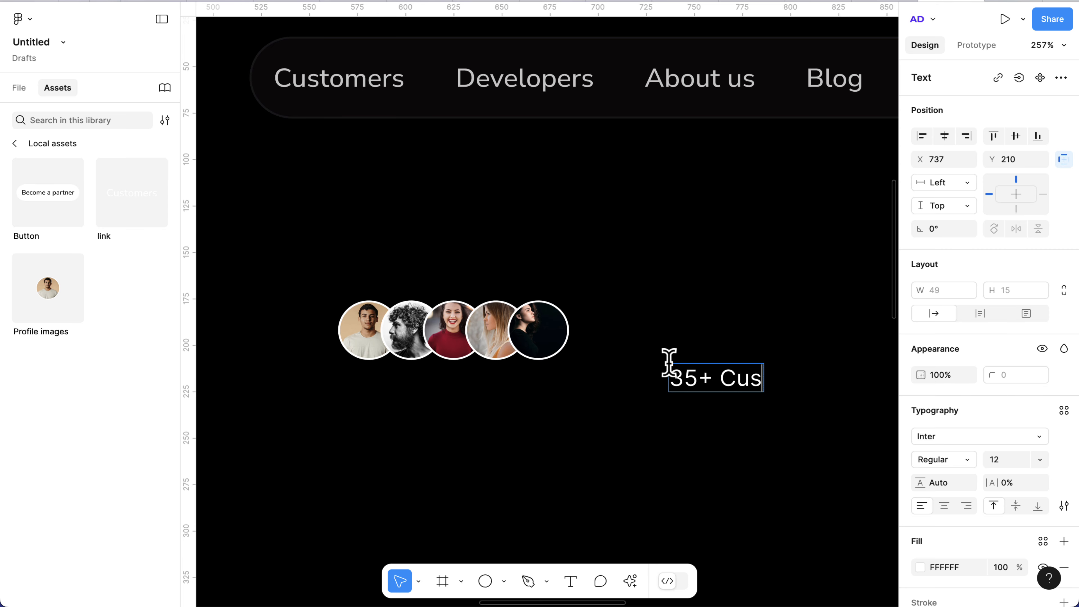
key(Escape)
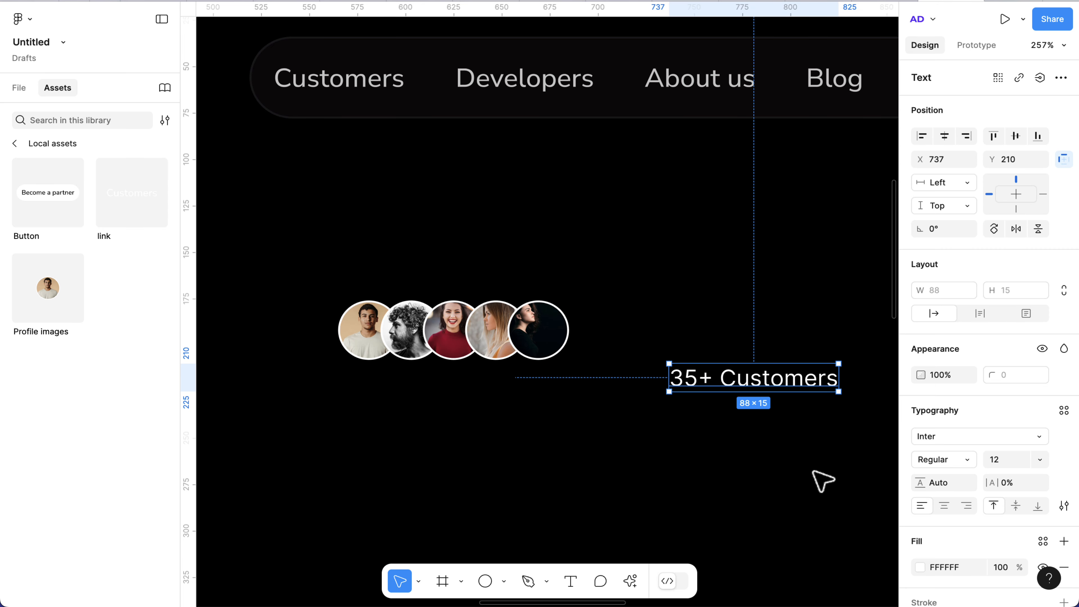
Set the "35+ Customers" text in Nunito Sans with Medium weight
click(938, 442)
text(nun)
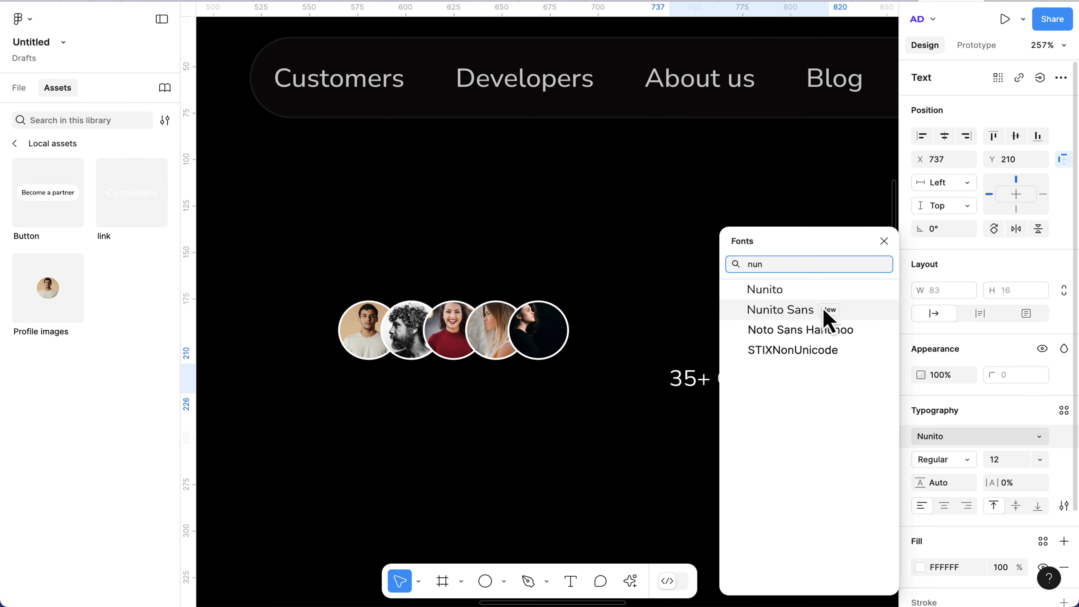
click(816, 316)
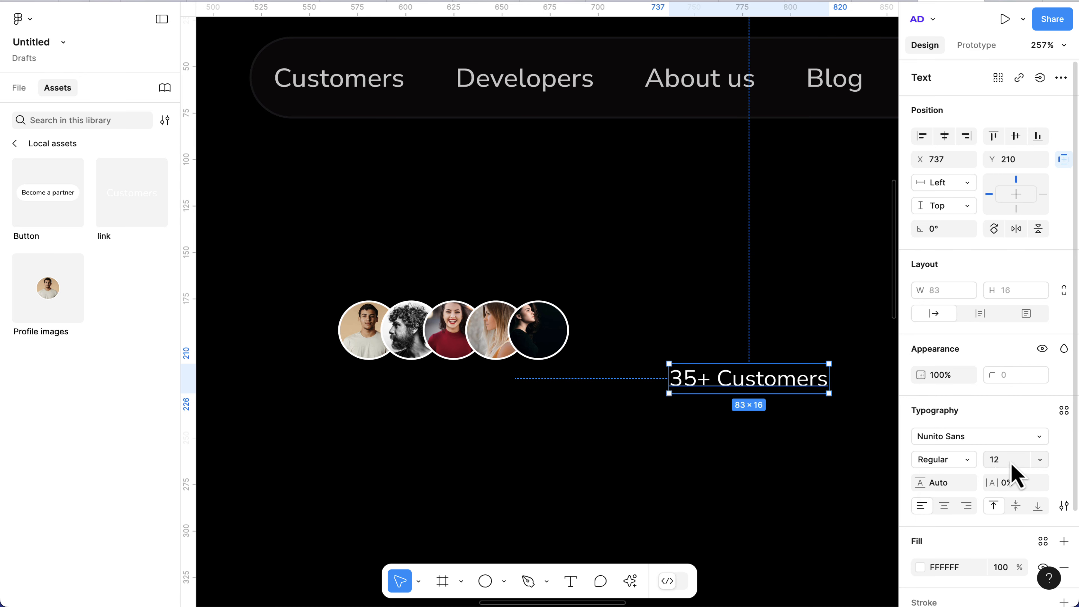
click(918, 463)
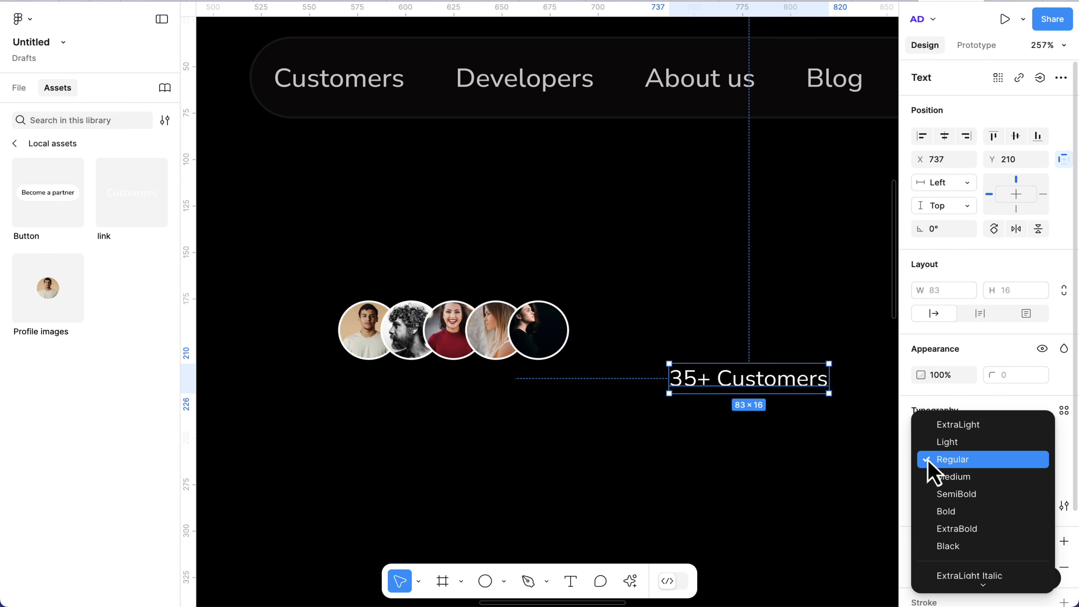
click(952, 477)
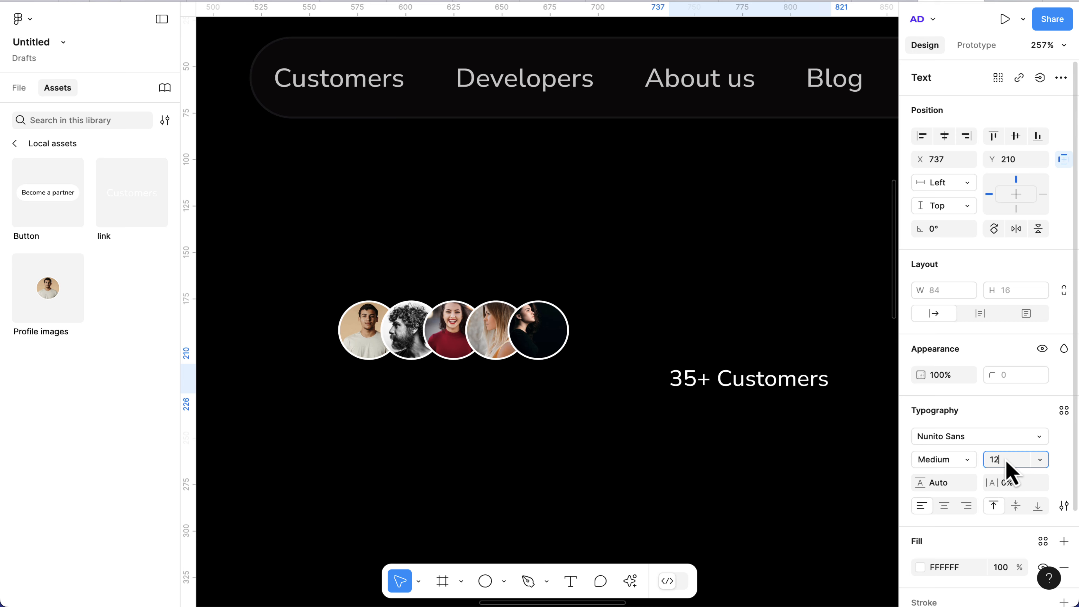
Set the "35+ Customers" text to size 14 with -3% letter spacing
key(Return)
text(14)
key(Return)
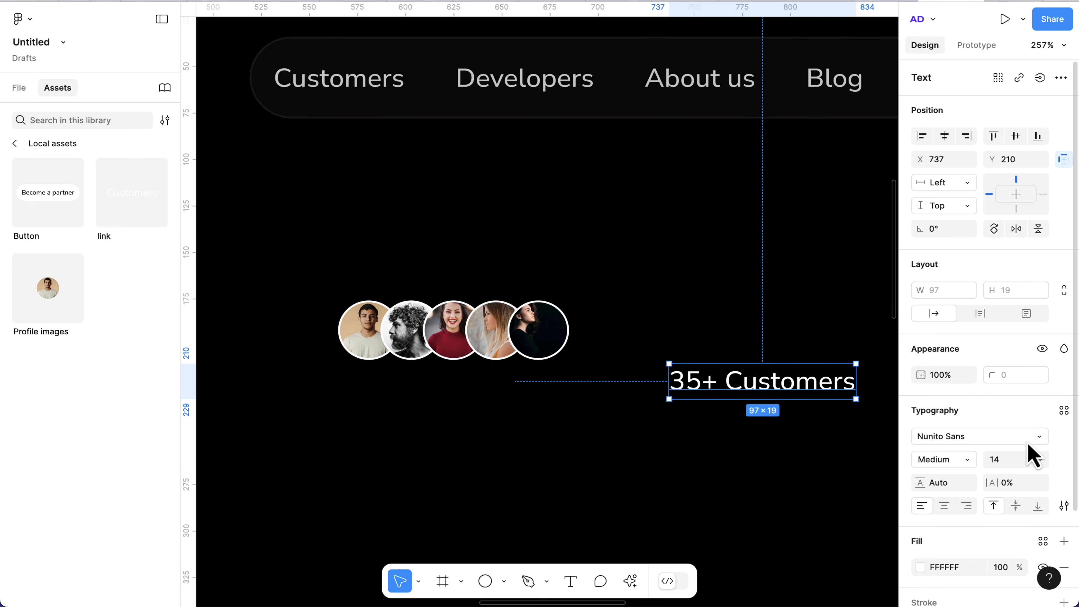
text(-2)
key(Return)
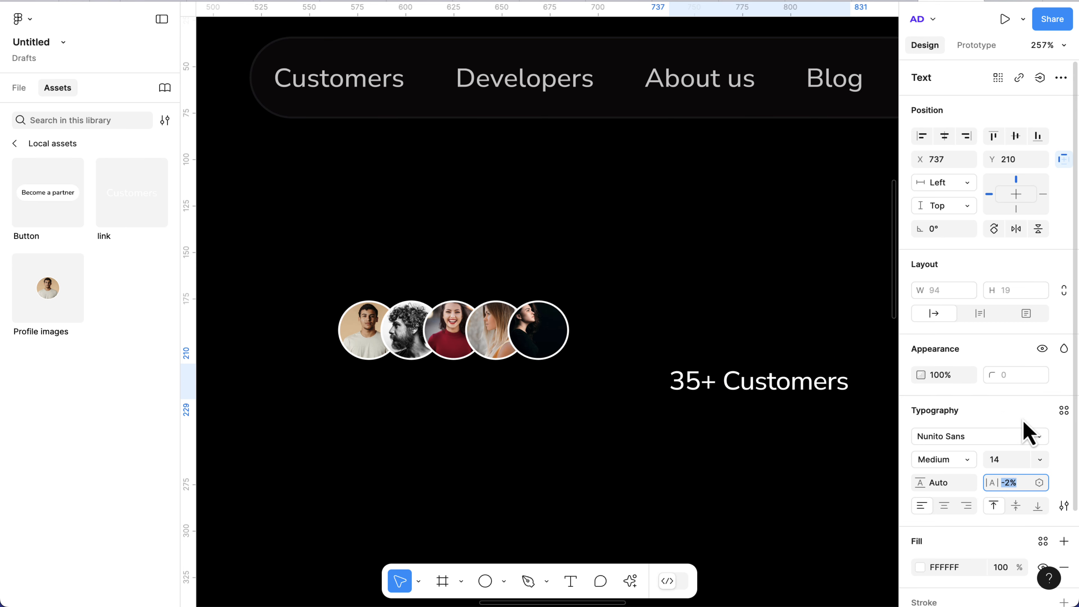
key(Down)
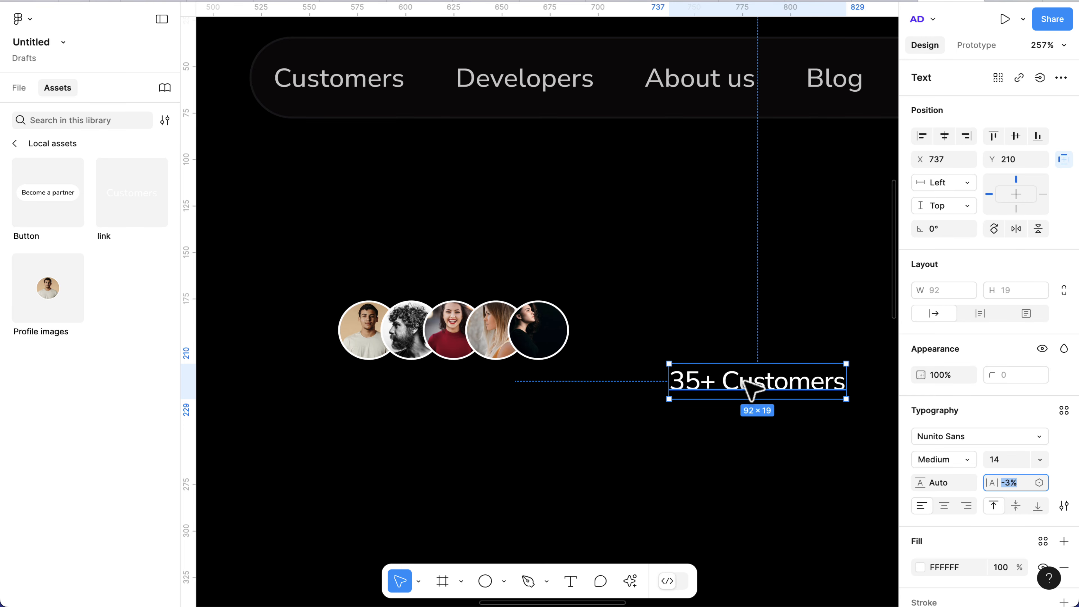
Move the "35+ Customers" text closer to the avatars and wrap it in an auto layout frame with a height of 32
drag(749, 387, 718, 352)
key(shift+a)
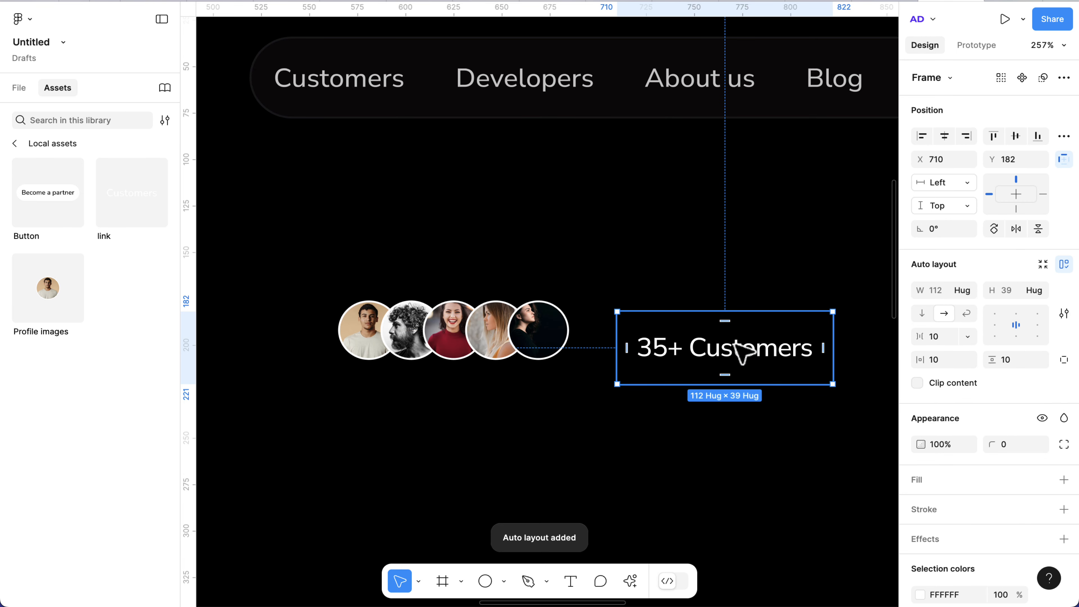
scroll(722, 365, right, 3)
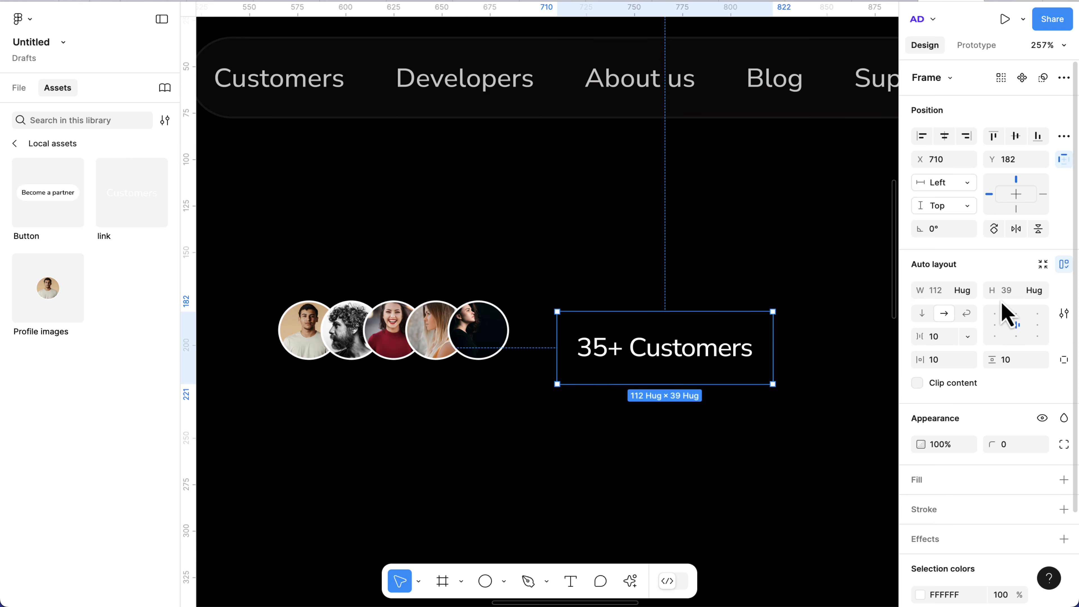
click(1005, 292)
text(2)
key(Return)
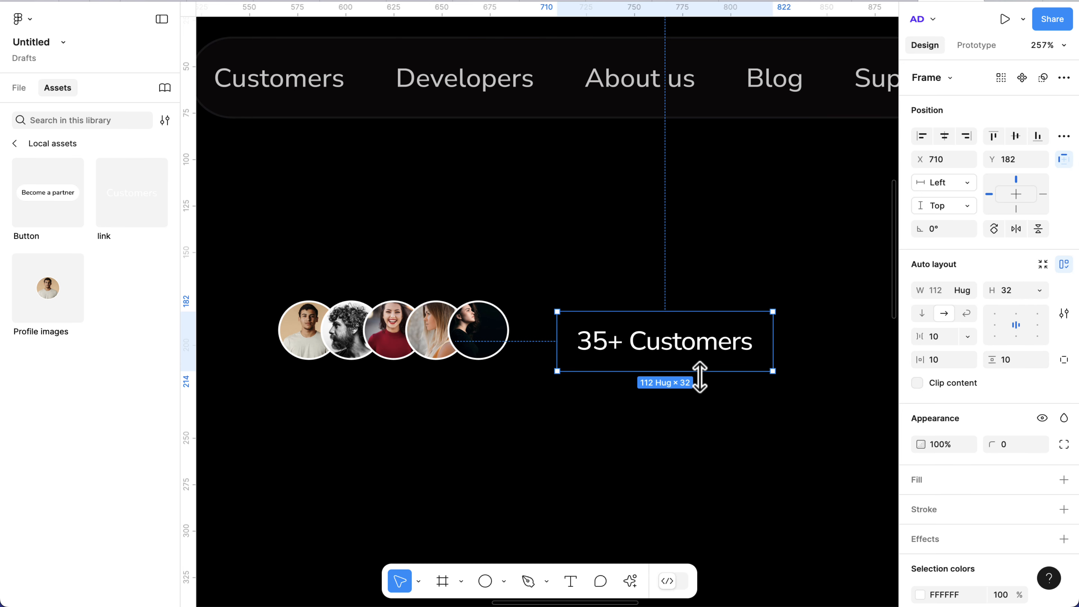
Give the "35+ Customers" label frame a white FFFFFF fill and set its text color to 000000
scroll(976, 484, down, 1)
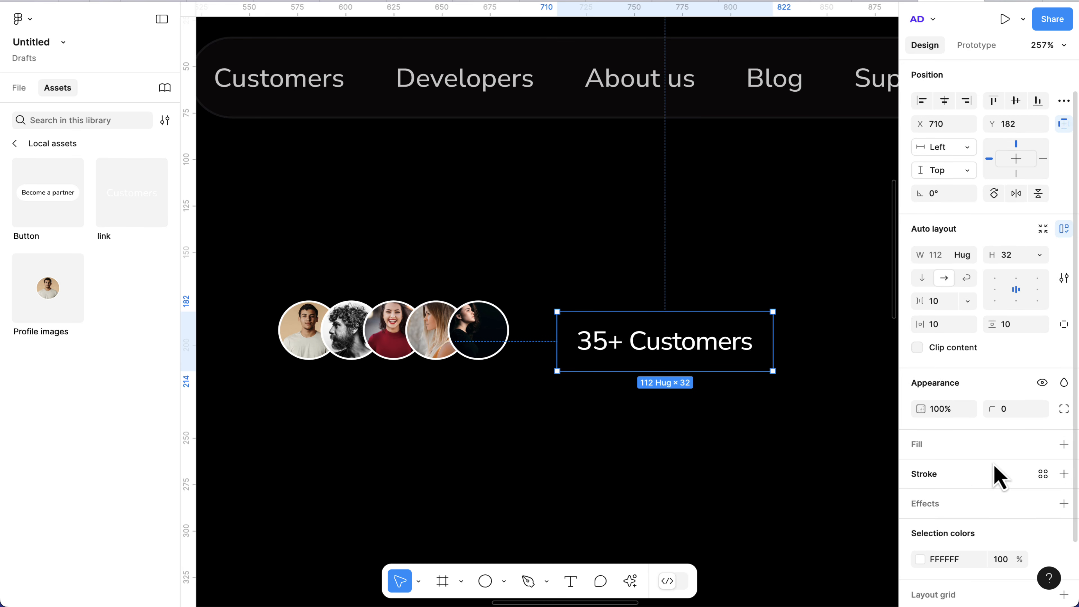
click(1065, 446)
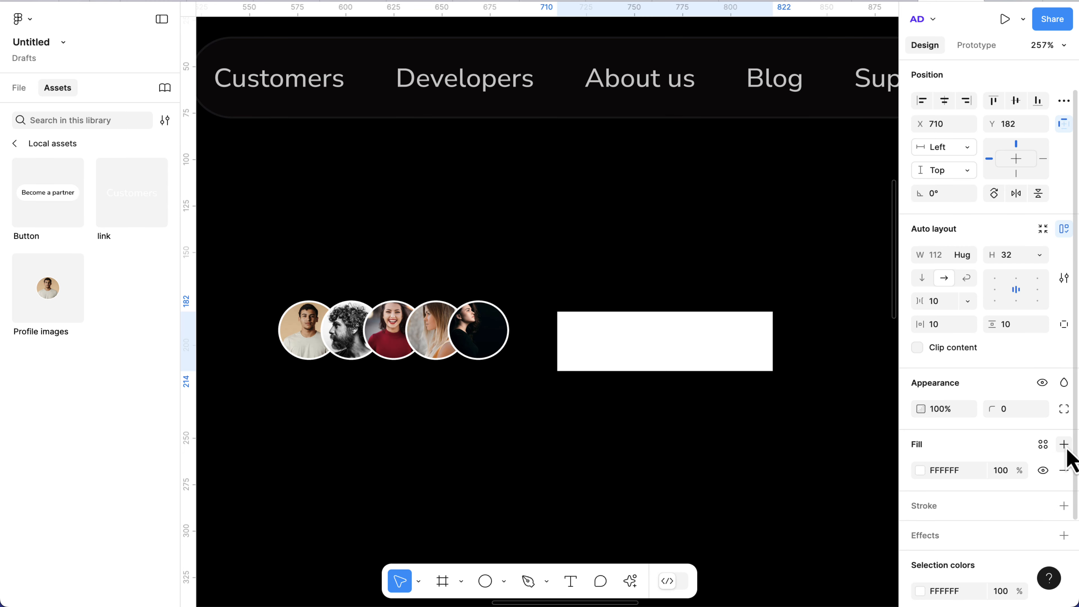
double_click(679, 352)
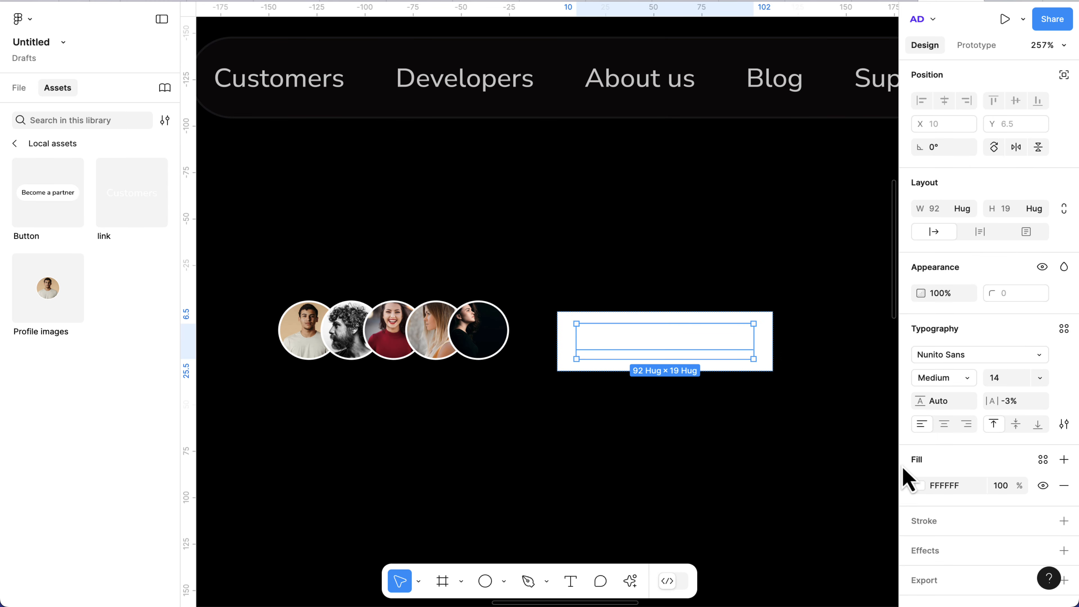
click(919, 485)
click(771, 535)
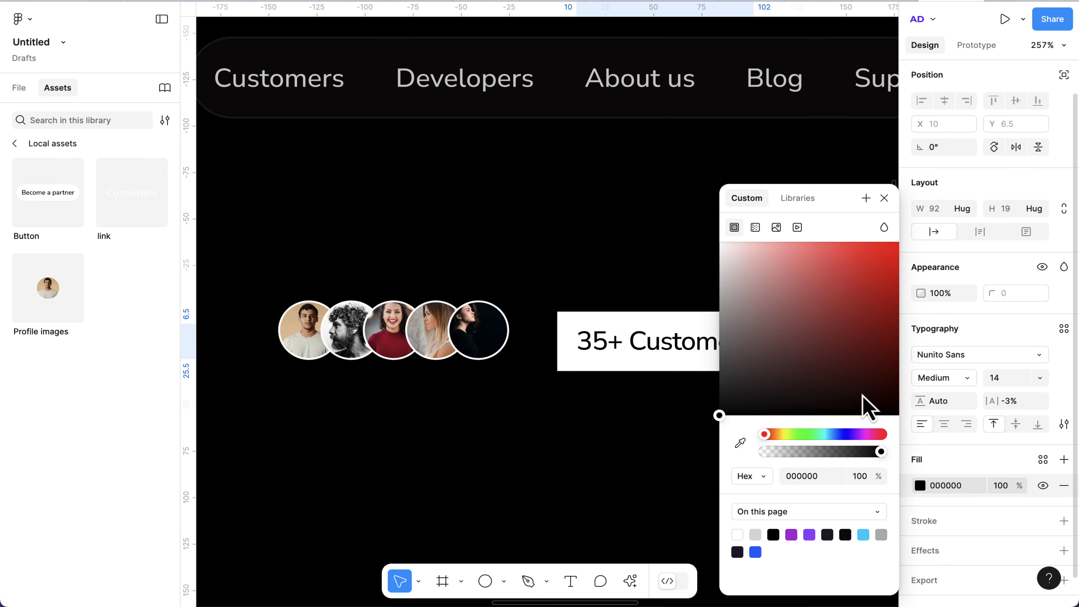
click(884, 198)
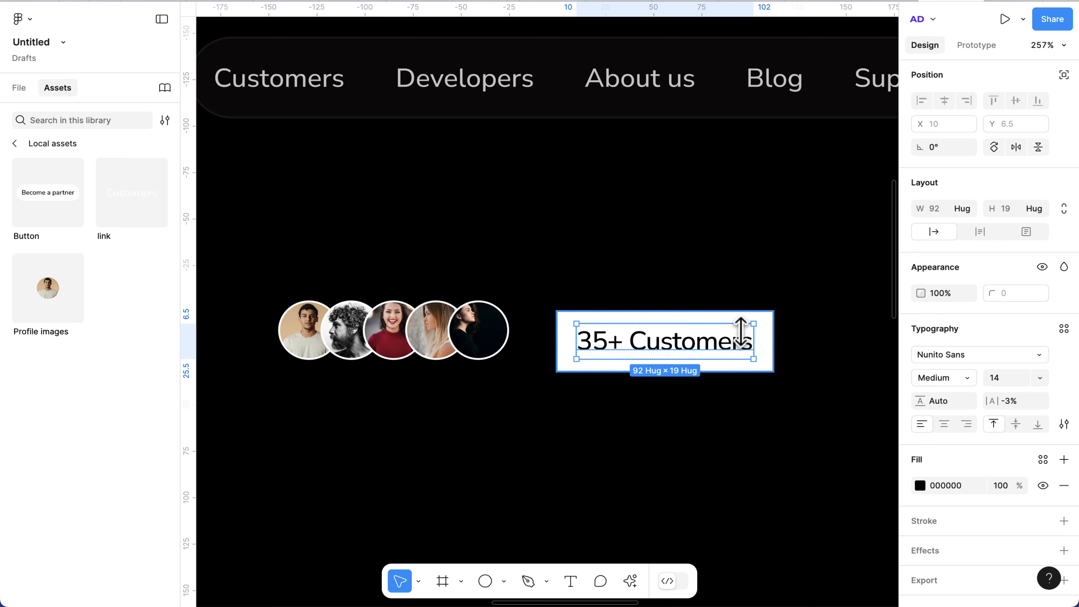
Set the corner radius of the "35+ Customers" label frame to 32
click(773, 344)
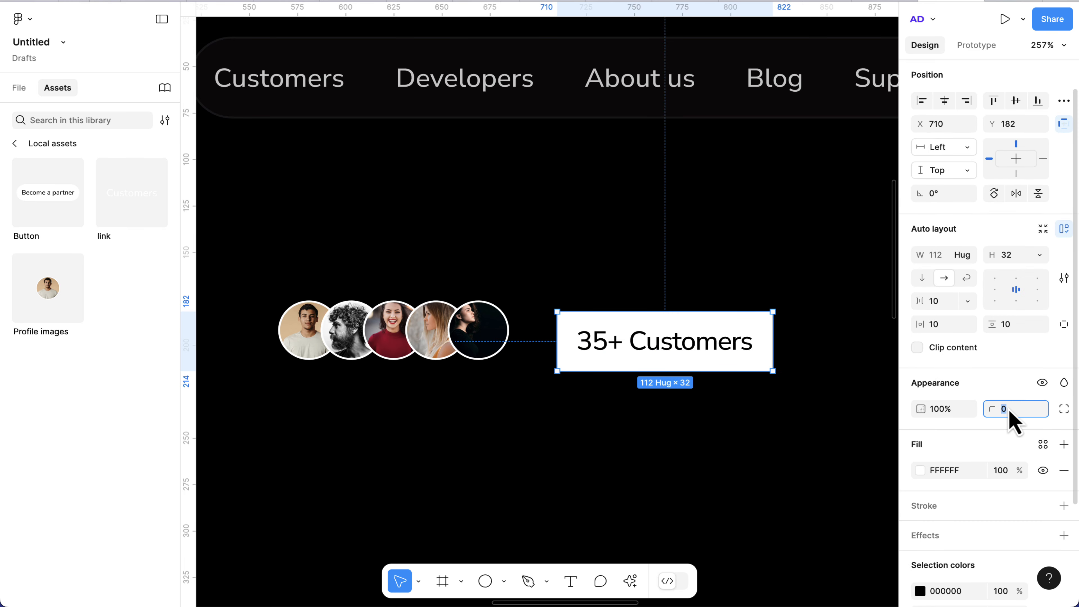
text(32)
key(Return)
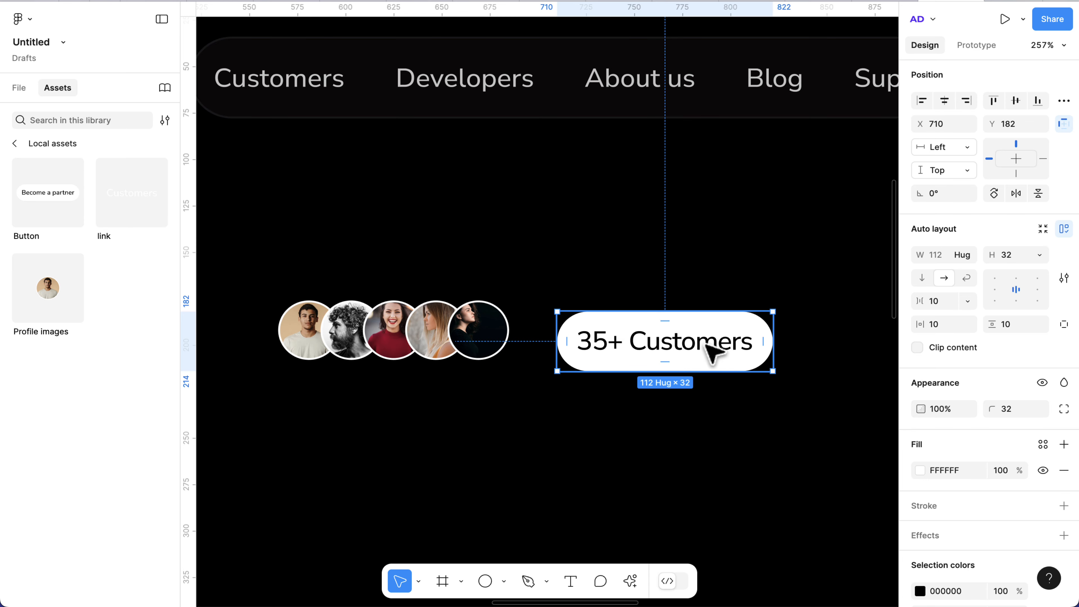
Move the "35+ Customers" pill into the avatar auto layout row as its last item and place the row at X 638, Y 156
key(Delete)
click(463, 340)
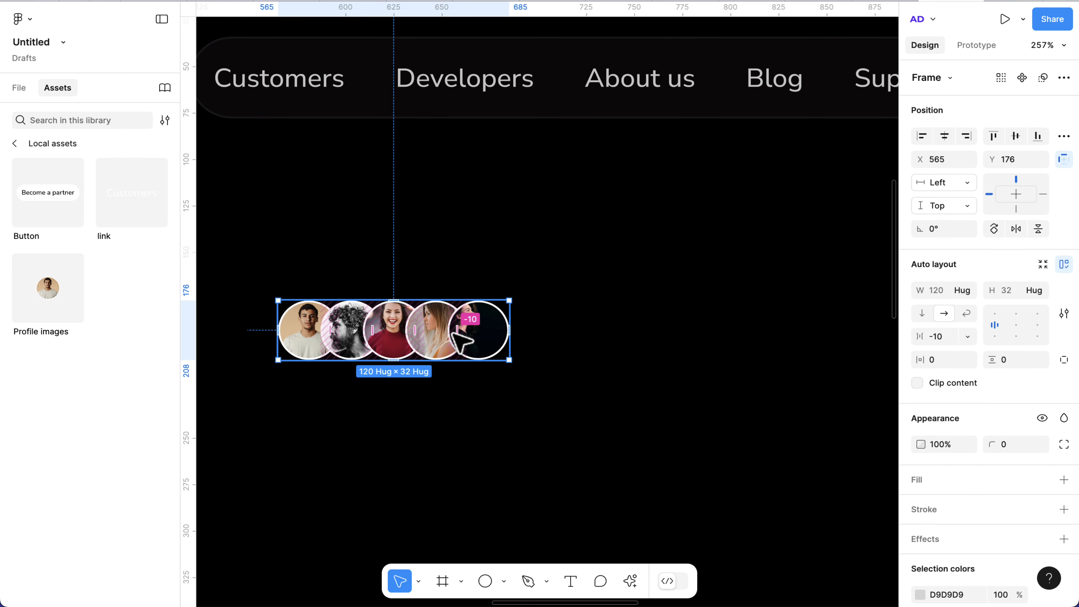
key(ctrl+z)
scroll(561, 405, down, 2)
click(564, 405)
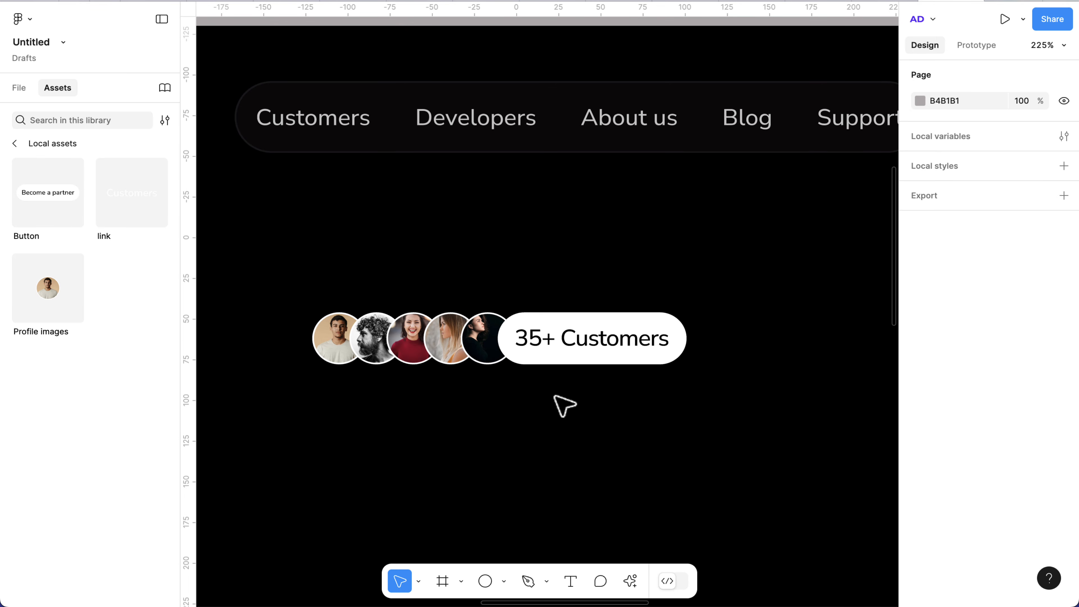
drag(408, 350, 537, 326)
scroll(790, 340, up, 1)
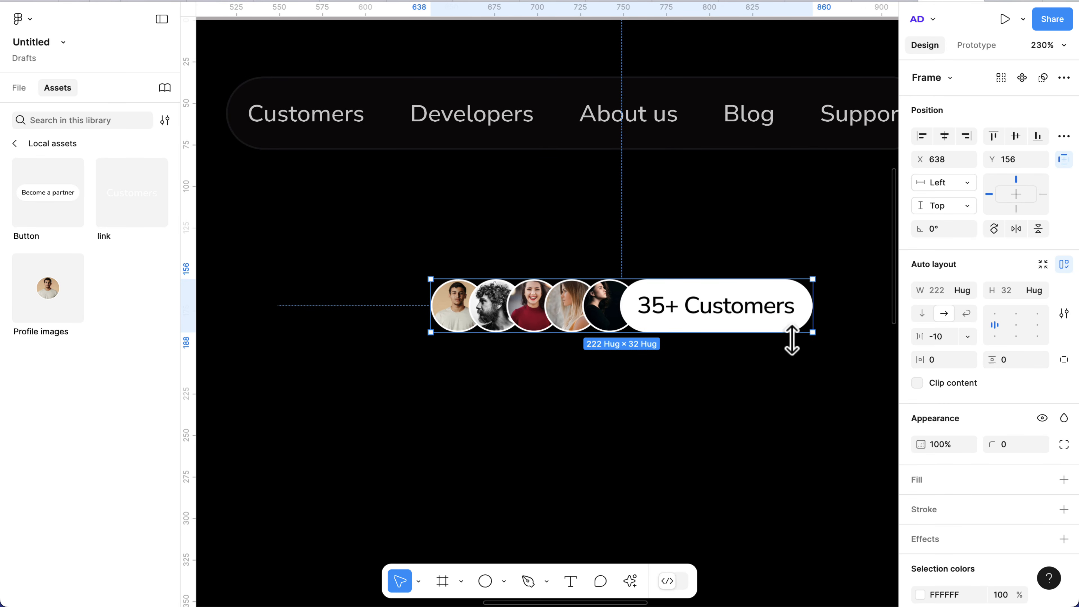
Add a fill to the customer row frame with color 080607 sampled from the navigation bar's background
click(1063, 480)
scroll(737, 409, down, 5)
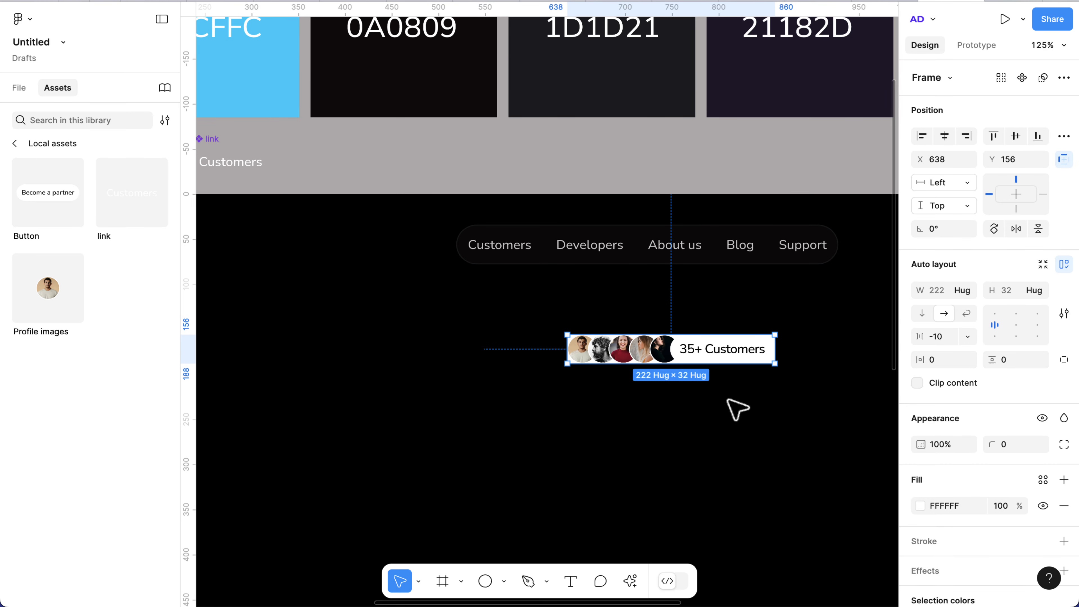
scroll(721, 391, up, 5)
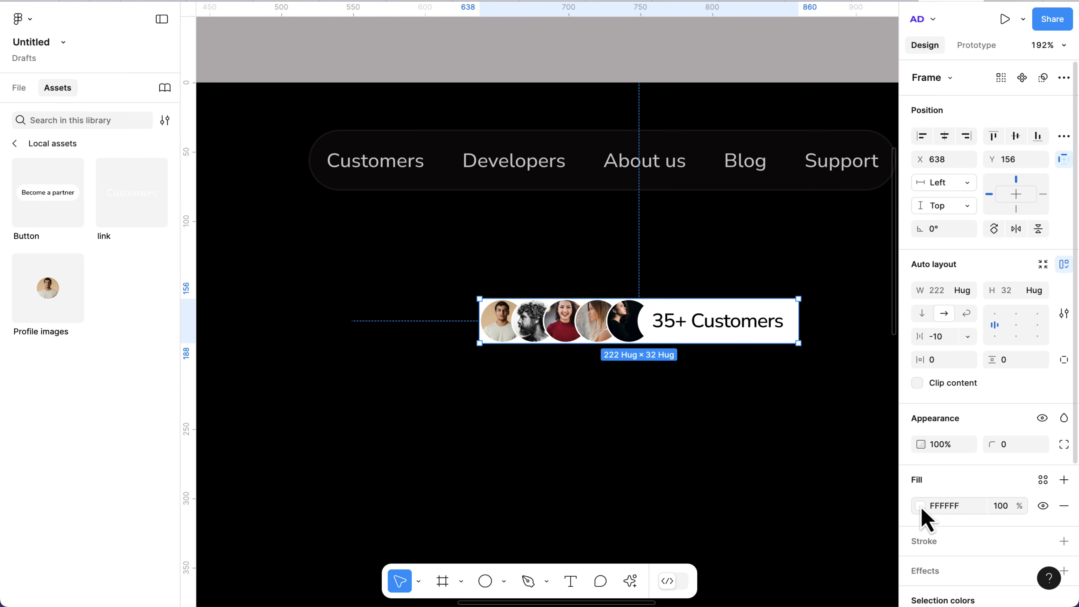
click(920, 506)
click(741, 443)
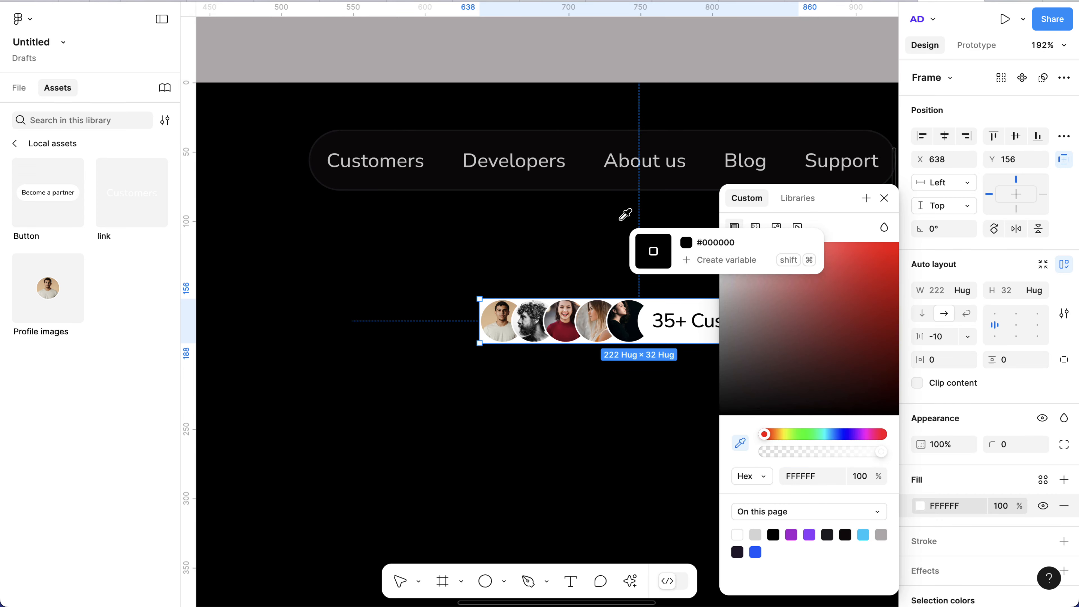
click(595, 174)
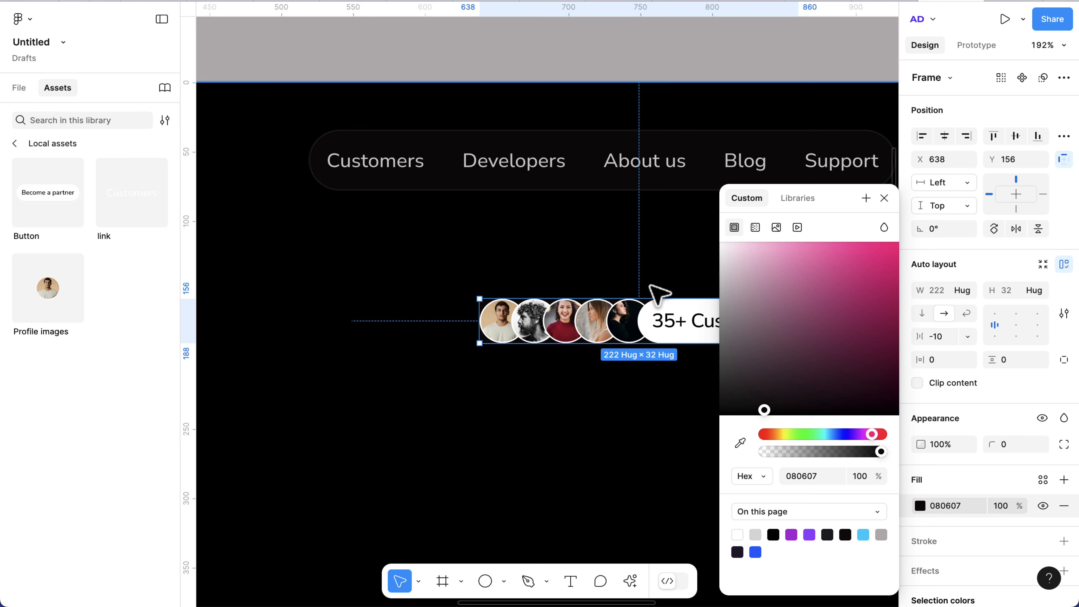
Set the customer row frame's horizontal and vertical padding to 8
scroll(658, 293, up, 2)
click(946, 360)
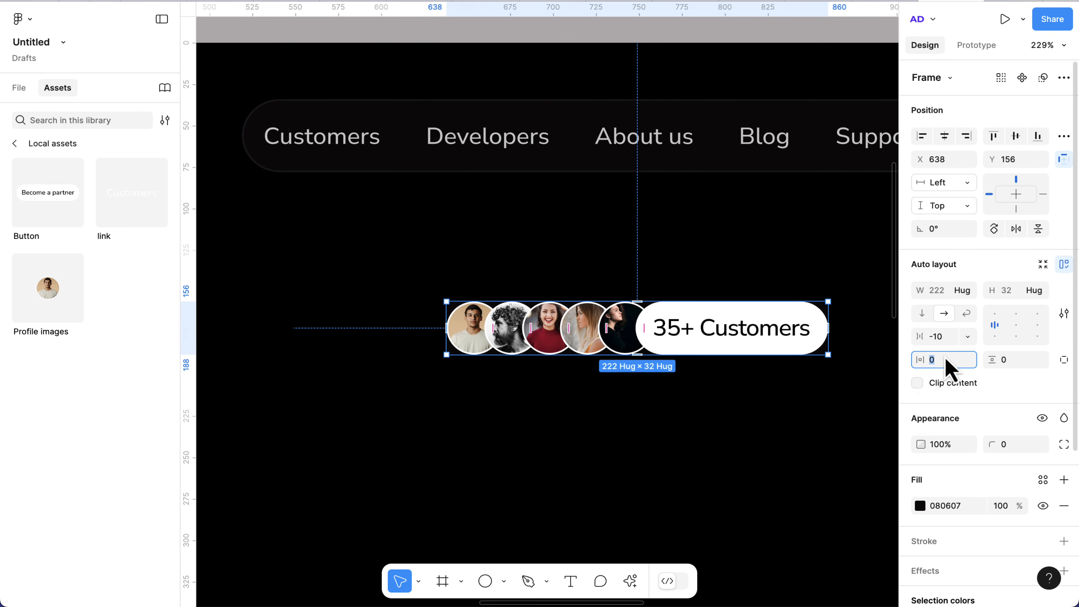
key(Return)
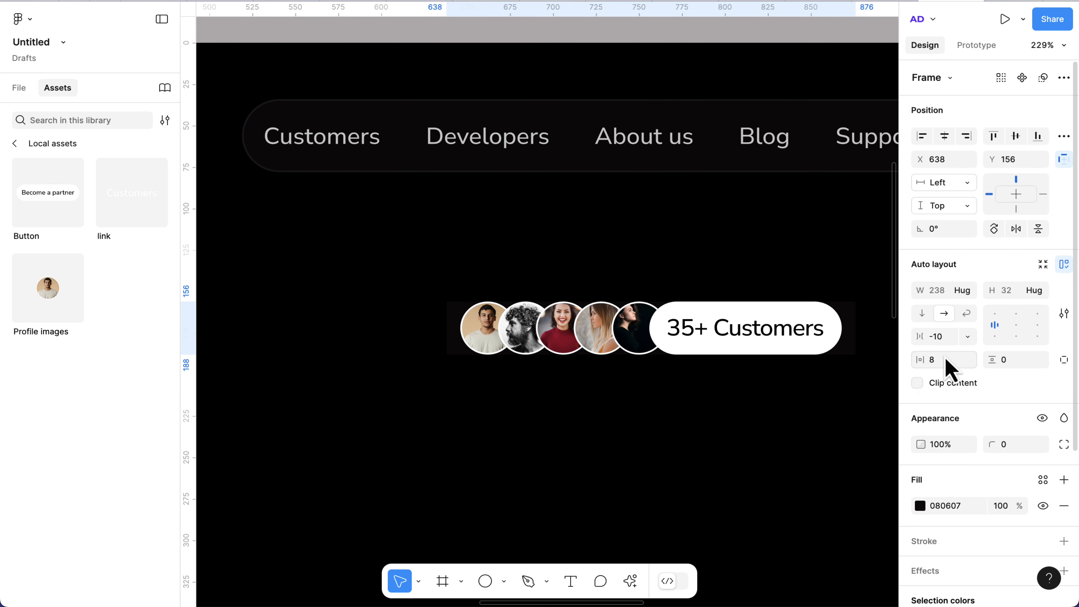
click(1009, 360)
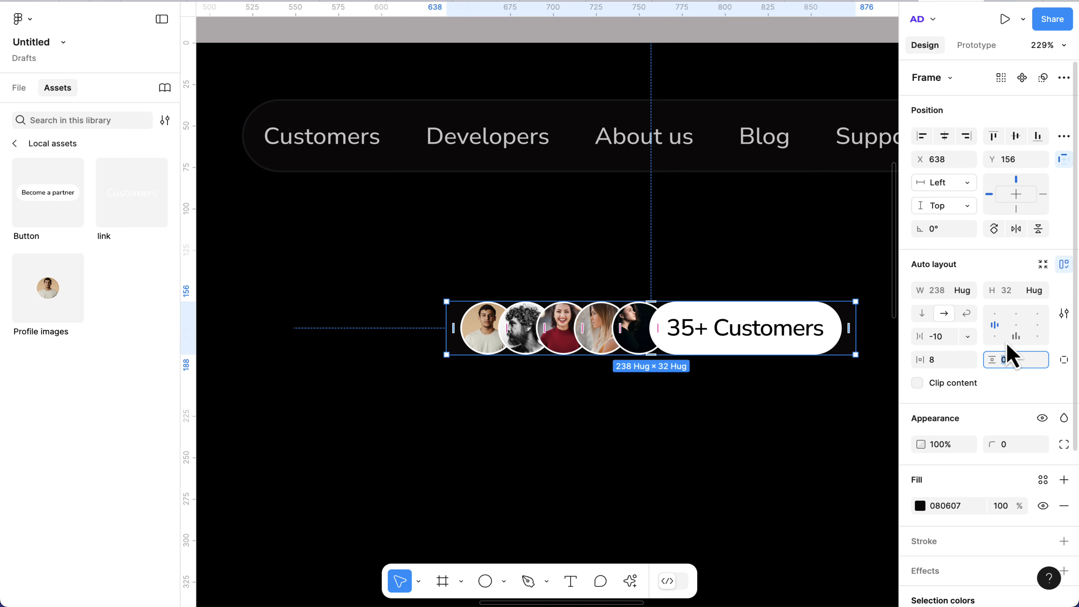
text(8)
key(Return)
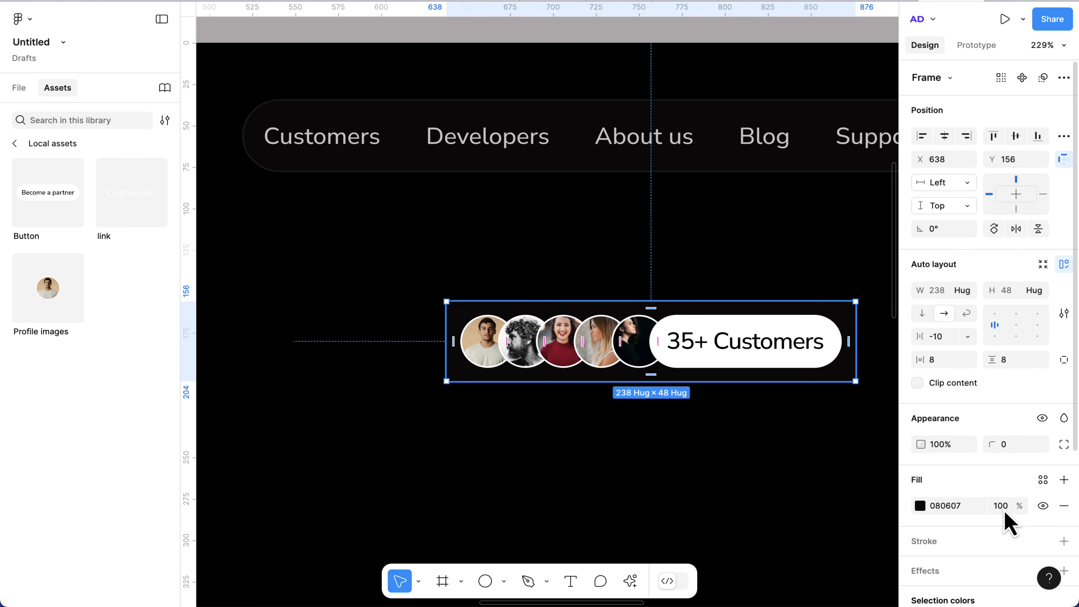
Add a stroke to the customer row frame in 1D1D21, sampled from the matching palette swatch above the page
click(1064, 541)
click(919, 564)
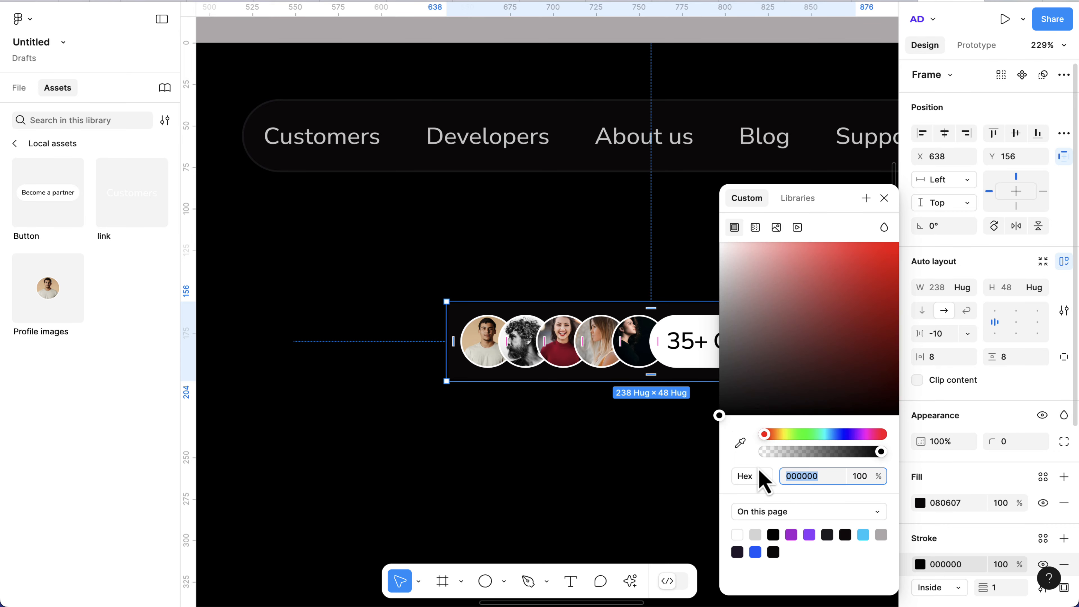
click(739, 445)
scroll(616, 404, down, 5)
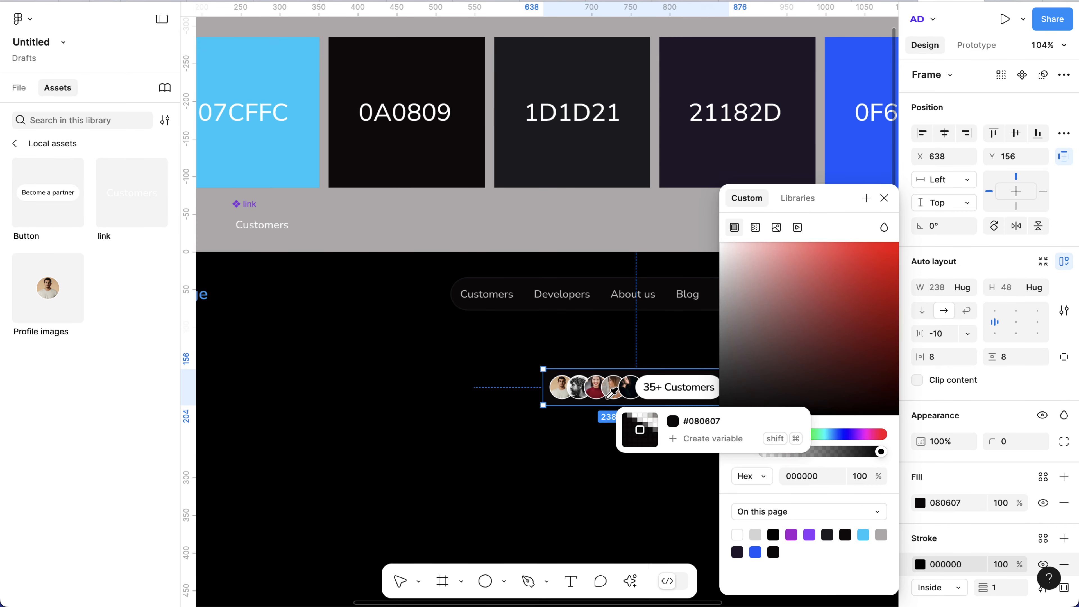
click(544, 147)
scroll(620, 442, up, 5)
click(608, 459)
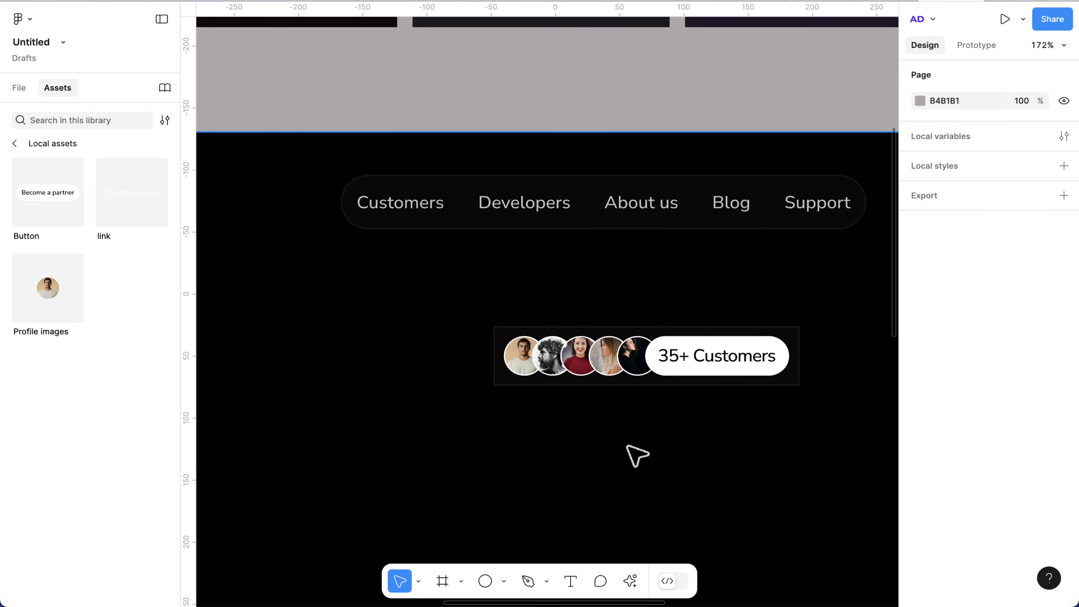
Set the corner radius of the customer row frame to 32
scroll(632, 425, up, 5)
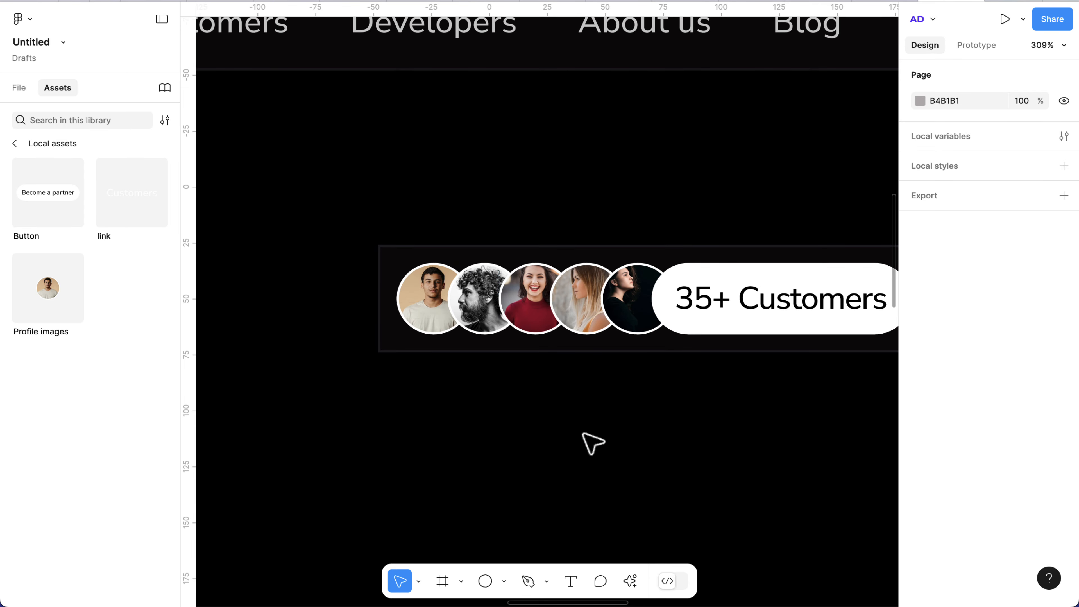
click(569, 347)
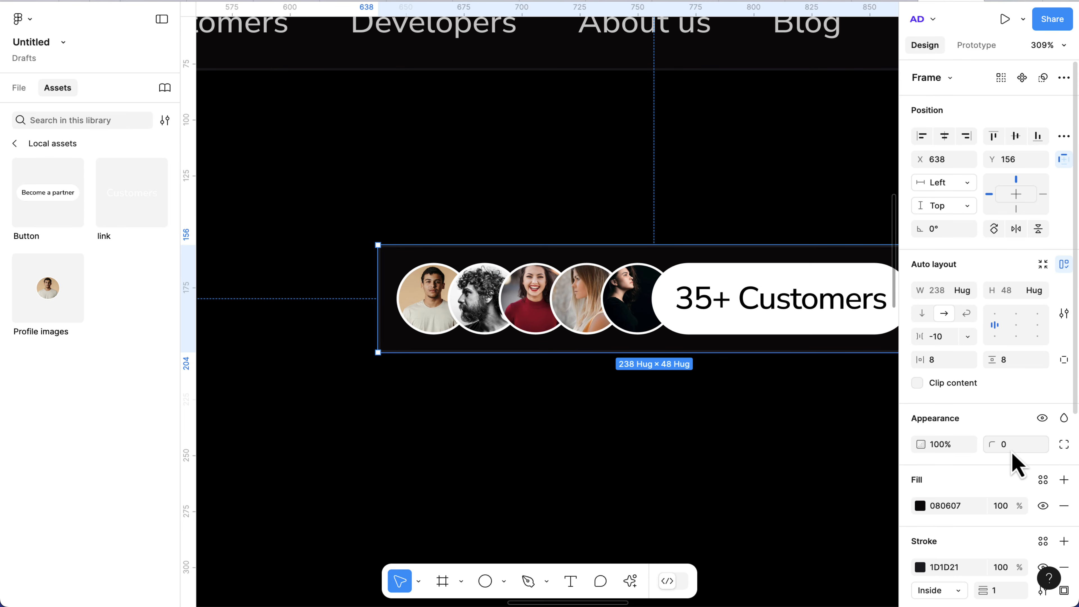
key(BackSpace)
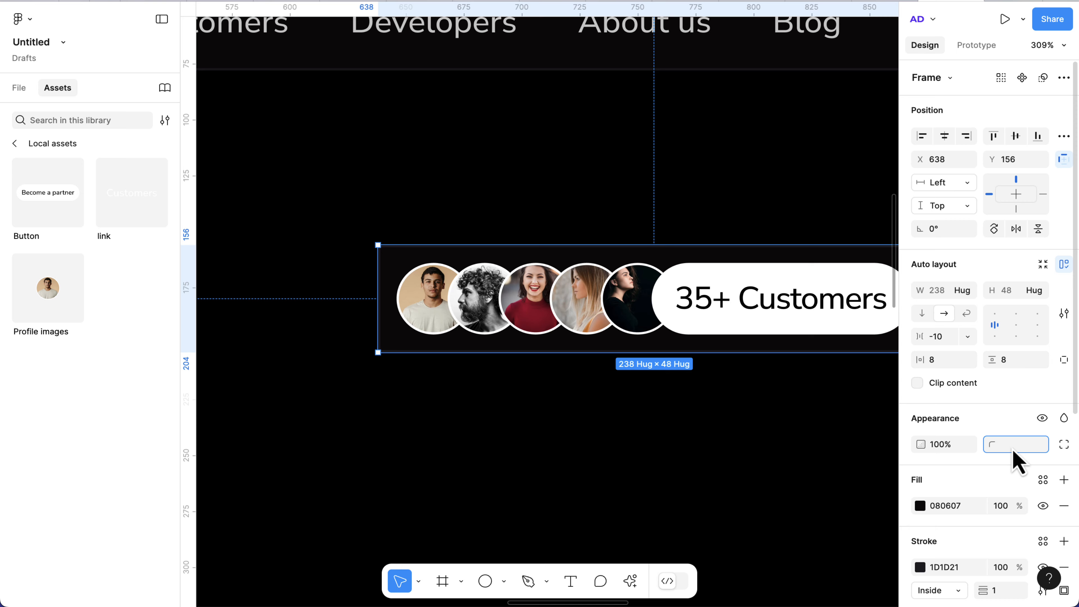
text(32)
key(Return)
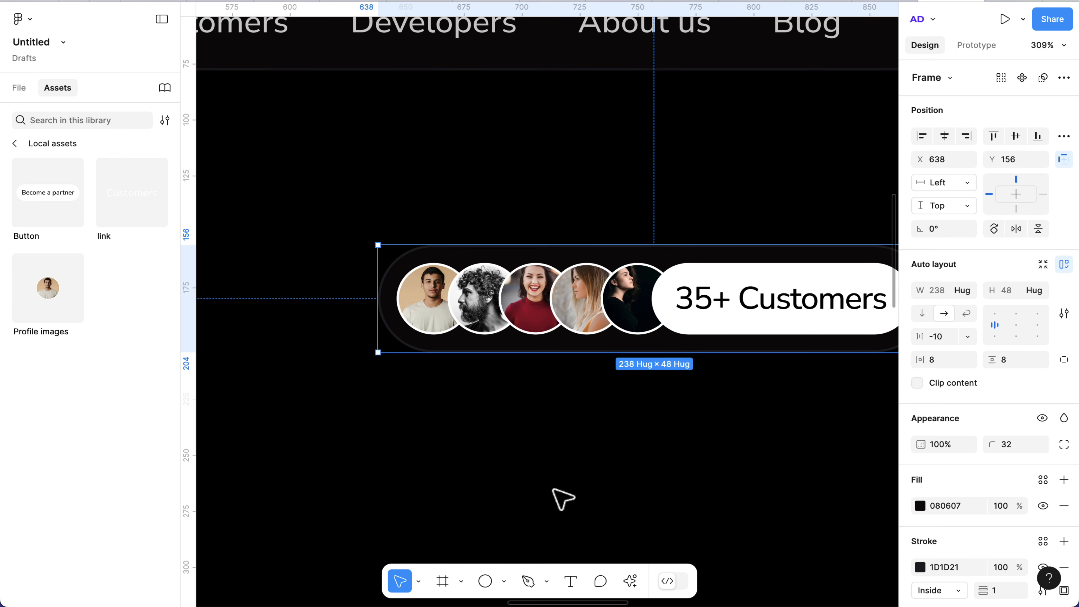
click(562, 499)
Move the customer row up and slightly left beneath the navigation bar, to X 622, Y 138
scroll(564, 496, down, 3)
scroll(595, 484, down, 2)
scroll(606, 429, up, 3)
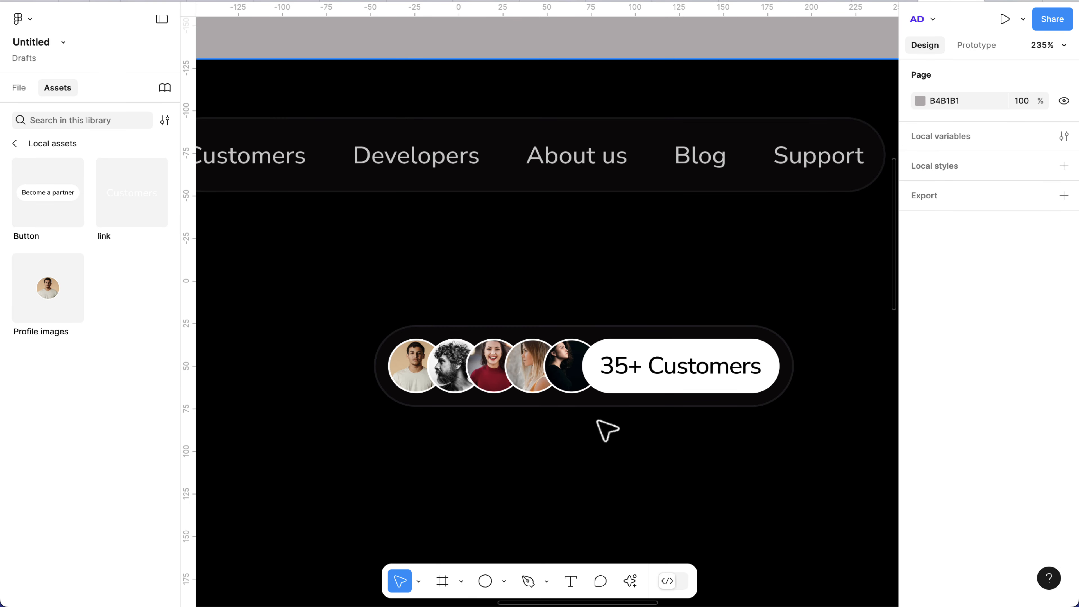
click(519, 374)
drag(516, 374, 509, 349)
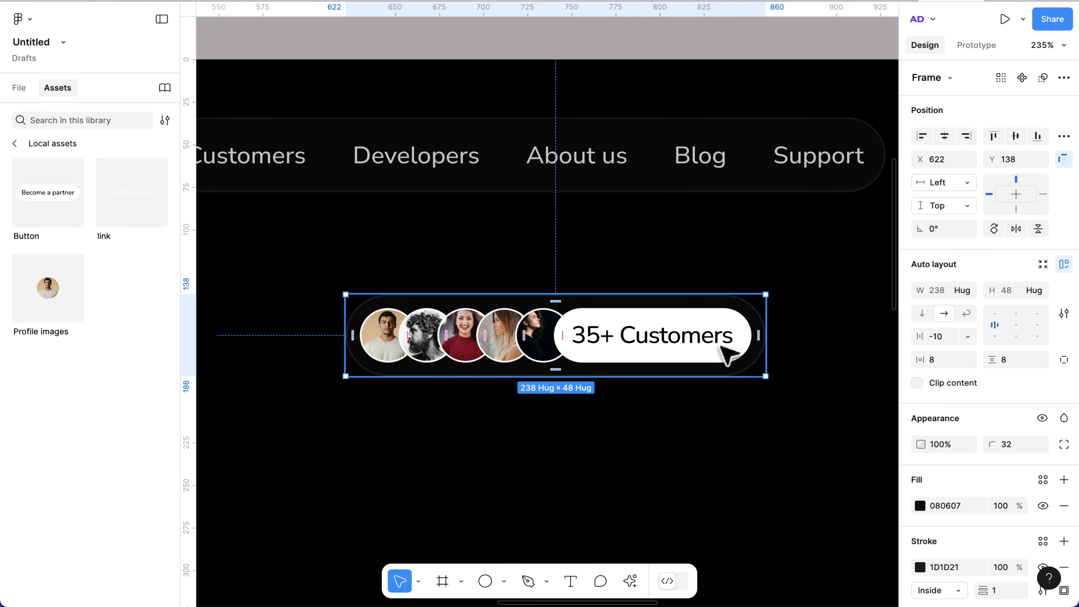
Change the white pill's label text to "35+ Active Customers"
scroll(662, 349, down, 1)
double_click(658, 347)
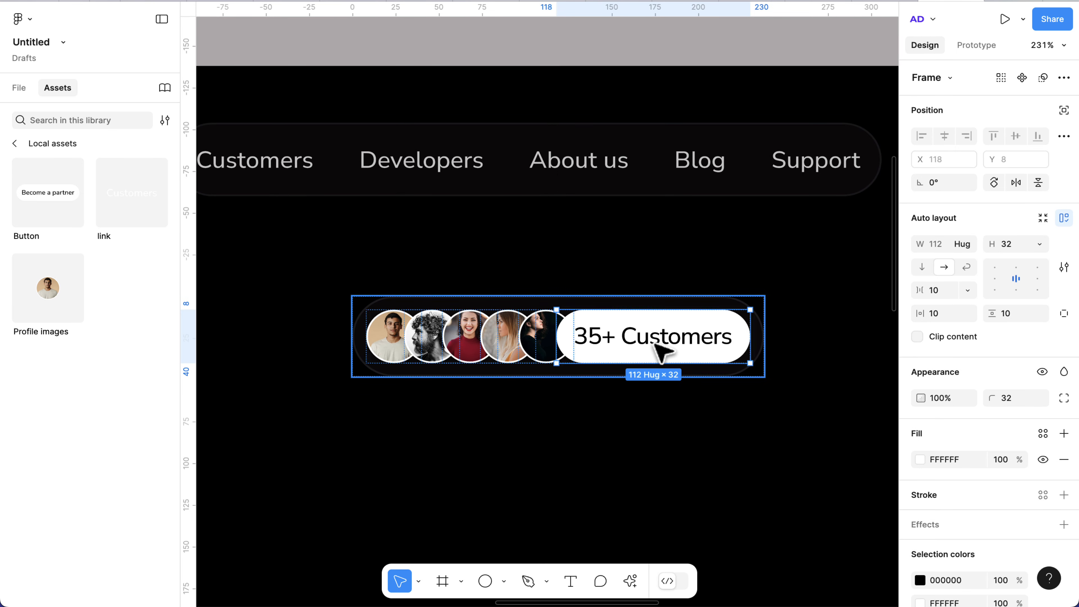
double_click(649, 340)
click(625, 333)
text(Activ)
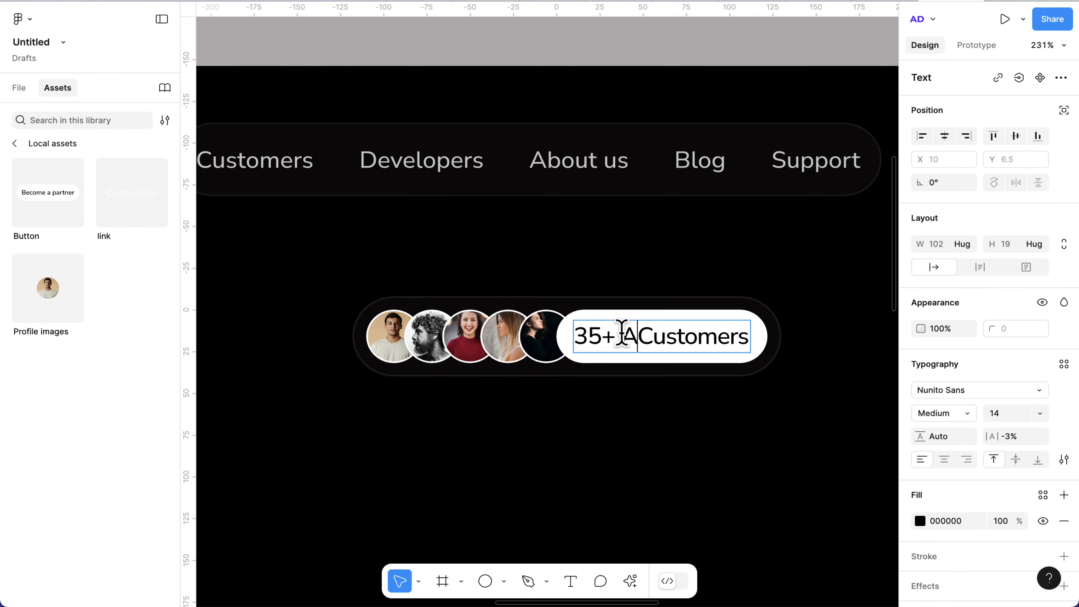
text(e)
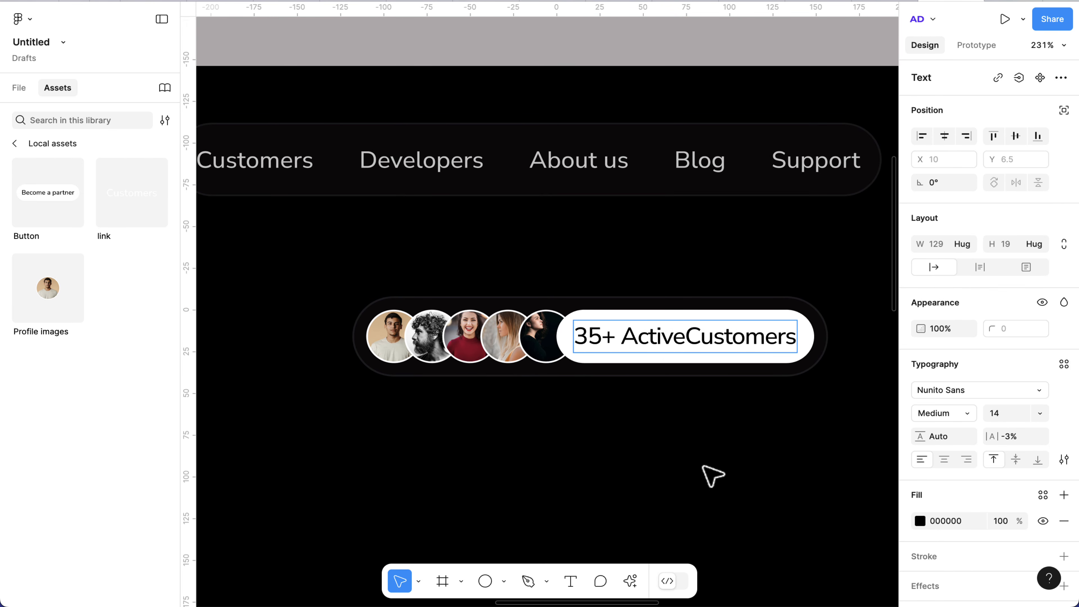
key(Escape)
scroll(710, 463, down, 5)
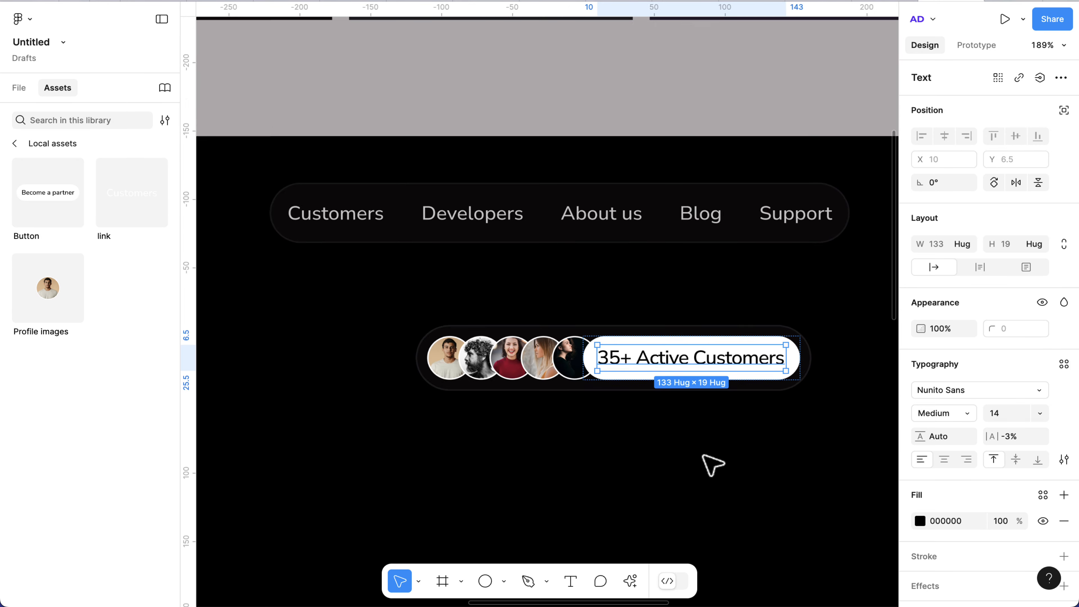
scroll(703, 457, down, 5)
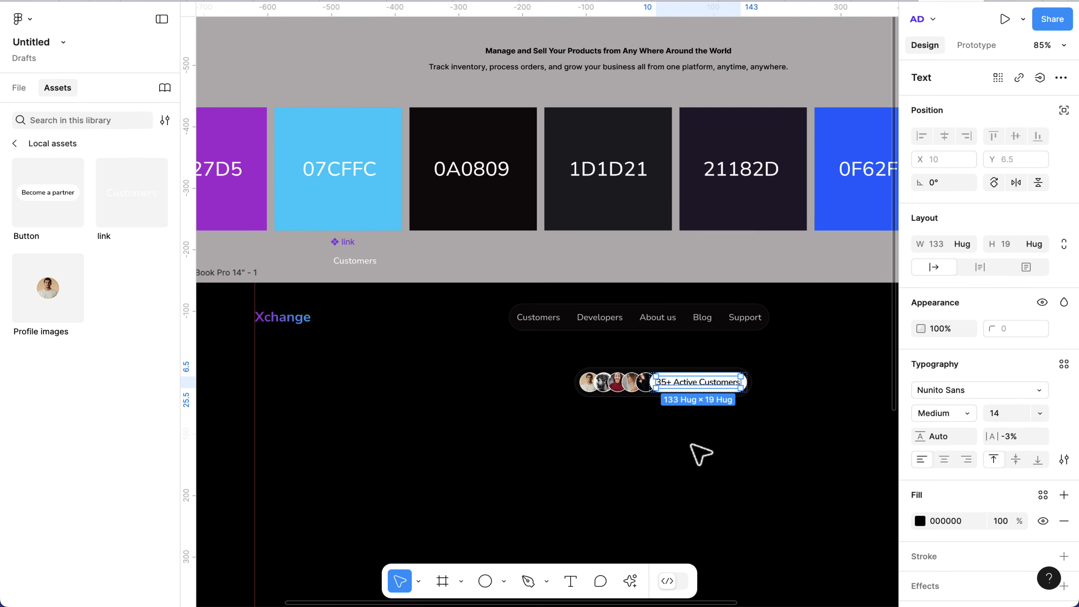
Move the "Manage and Sell Your Products" heading from above the palette onto the landing page beneath the customer badge, at X 562, Y 291
scroll(701, 454, down, 1)
click(594, 117)
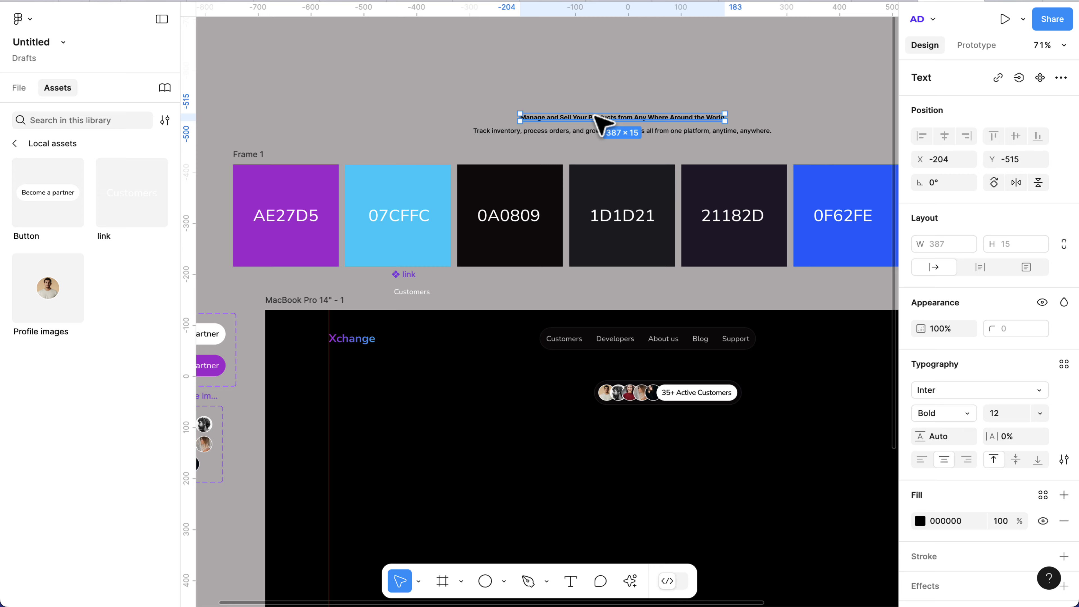
drag(596, 116, 638, 461)
scroll(706, 474, up, 2)
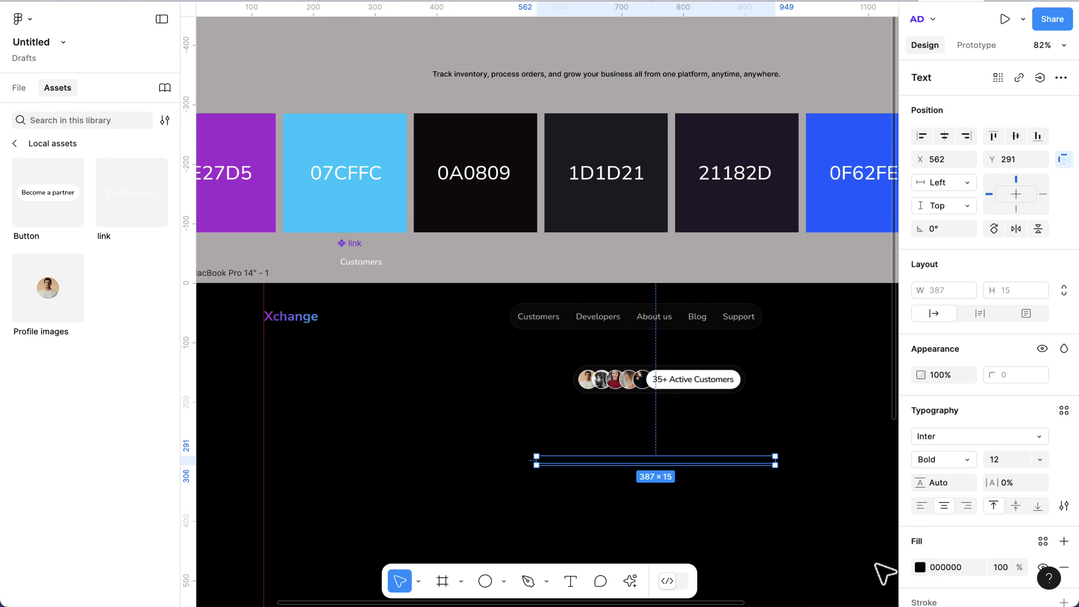
Change the heading's fill color to white, FFFFFF, using the page's existing colors
click(918, 569)
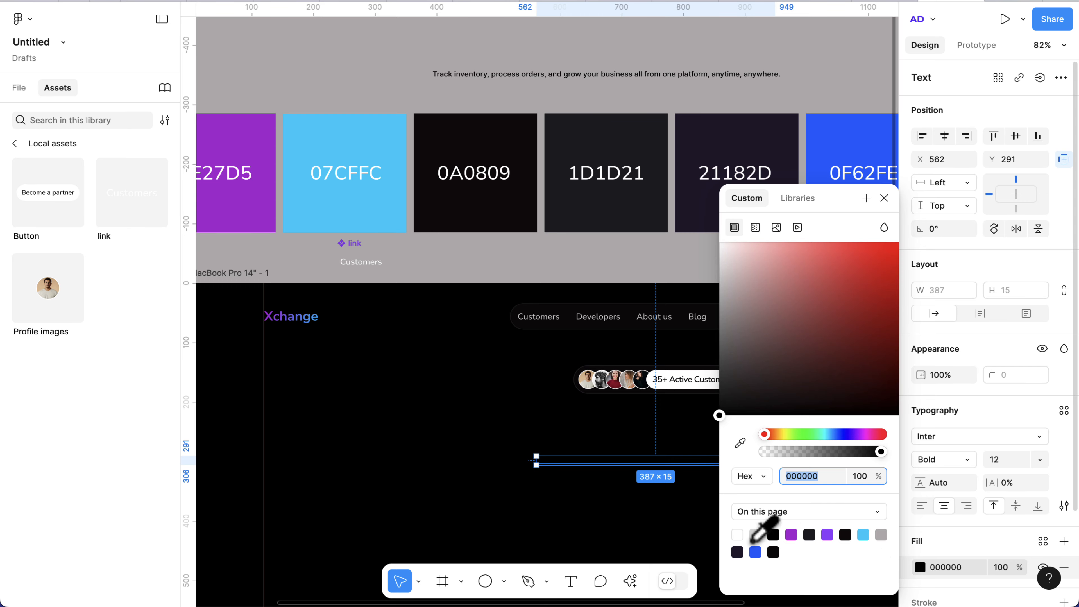
click(737, 534)
click(883, 198)
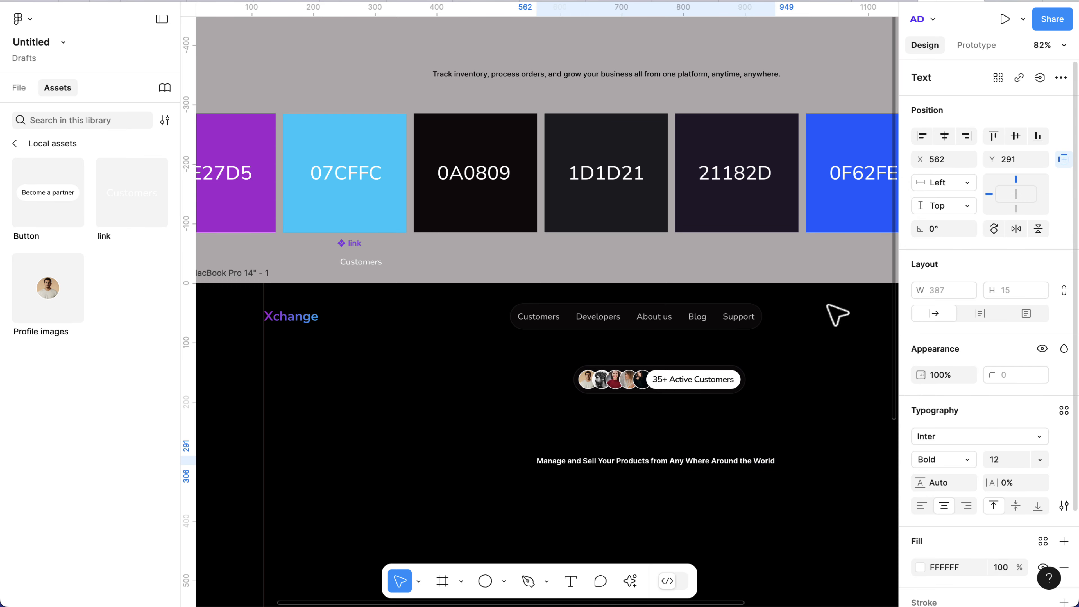
Set the heading's font to Nunito Sans and its size to 52
scroll(770, 487, up, 3)
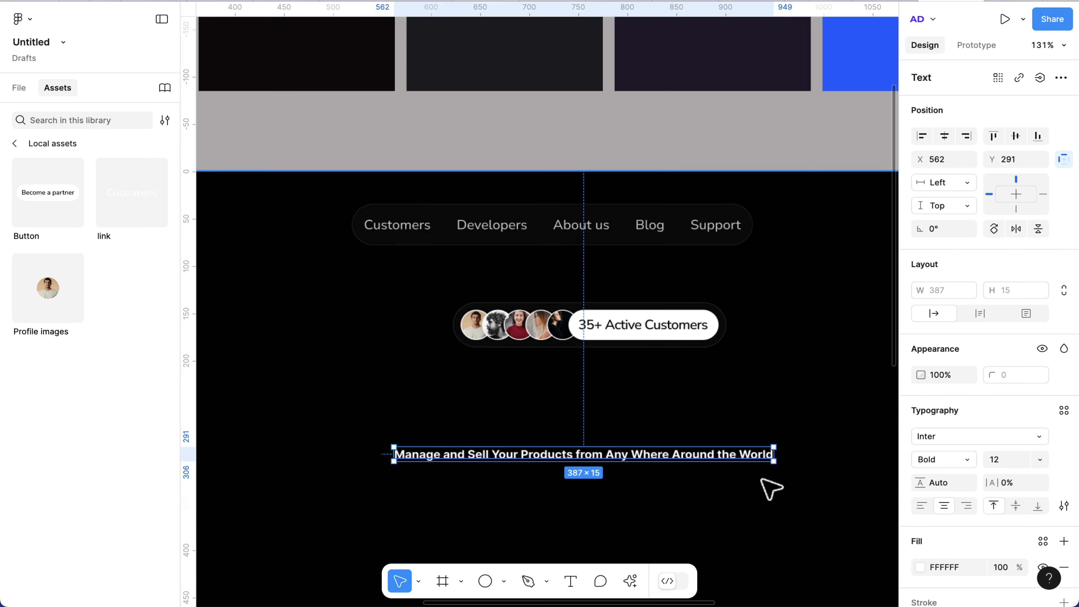
click(957, 438)
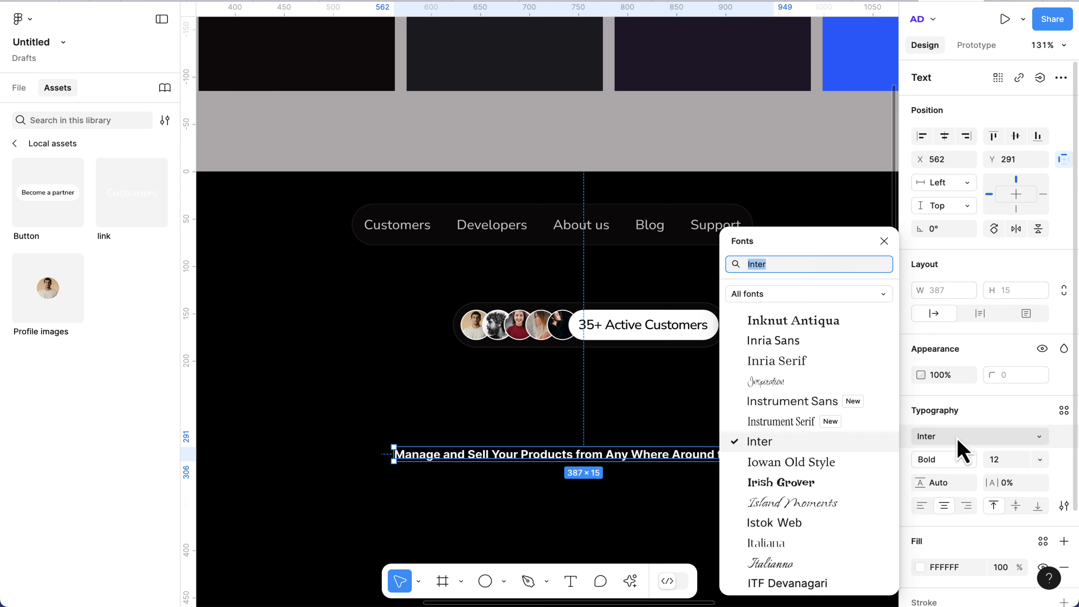
text(nuni)
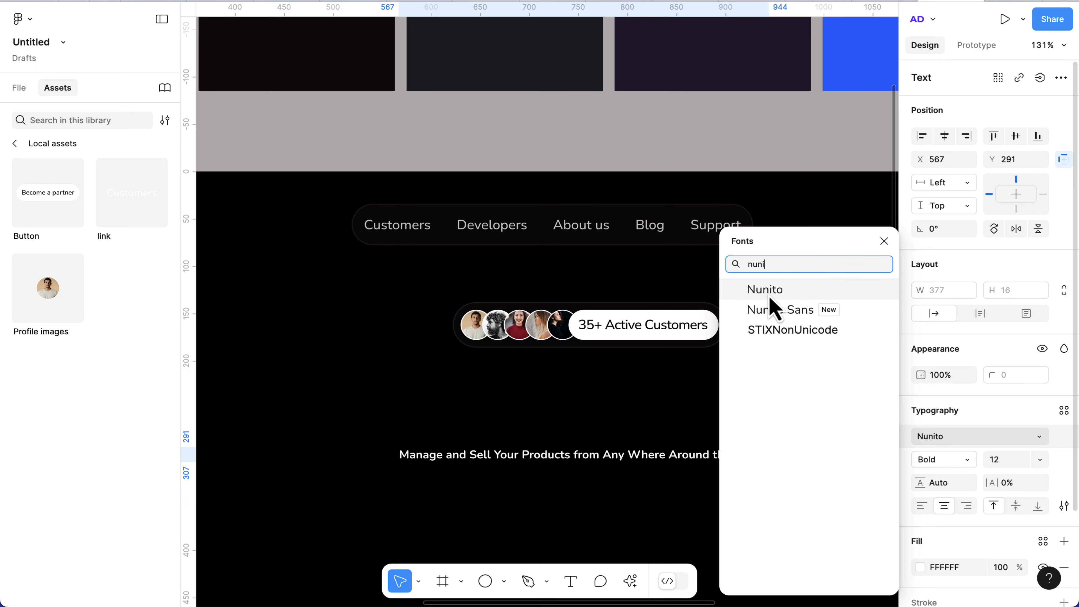
click(778, 312)
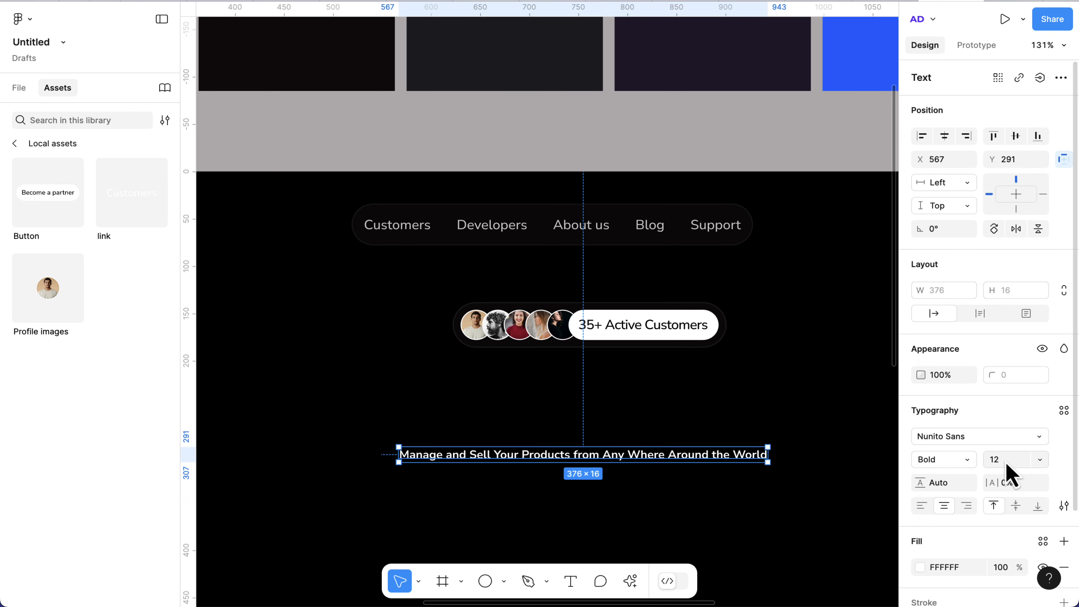
click(1005, 461)
key(Return)
scroll(525, 482, down, 5)
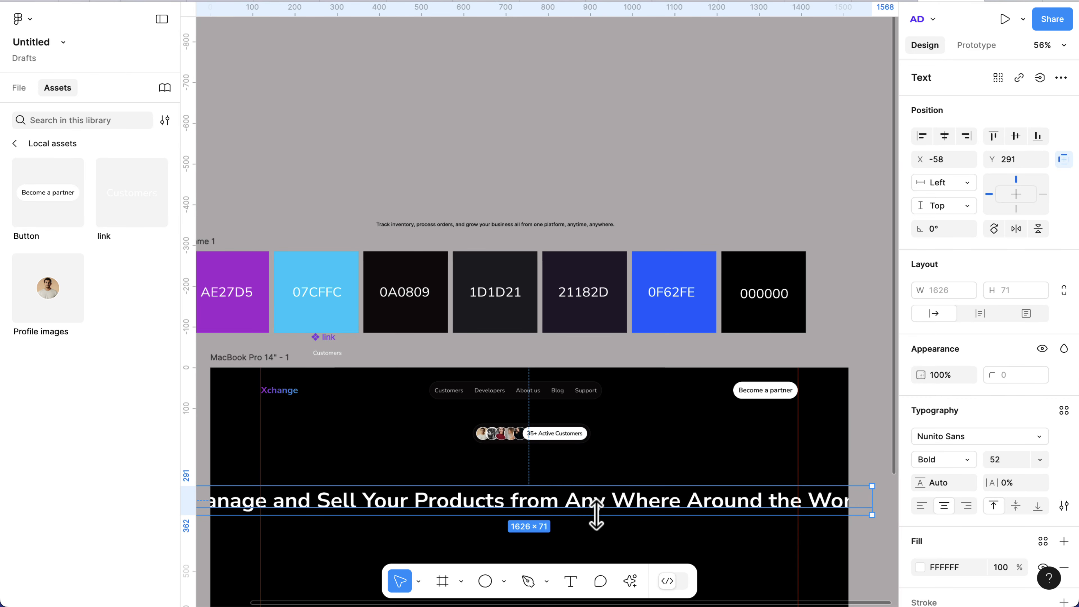
Narrow the heading text box to about 885 wide so it wraps, and place it centered below the active customers badge at about Y 246
drag(823, 505, 567, 504)
drag(405, 515, 550, 516)
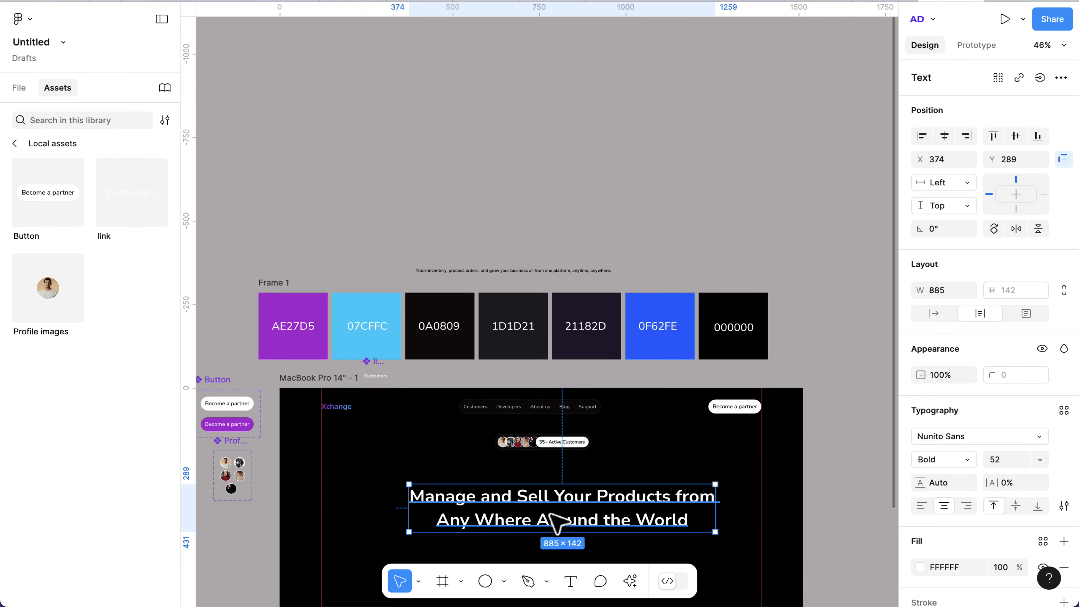
scroll(580, 513, down, 3)
scroll(553, 422, up, 2)
drag(583, 374, 566, 371)
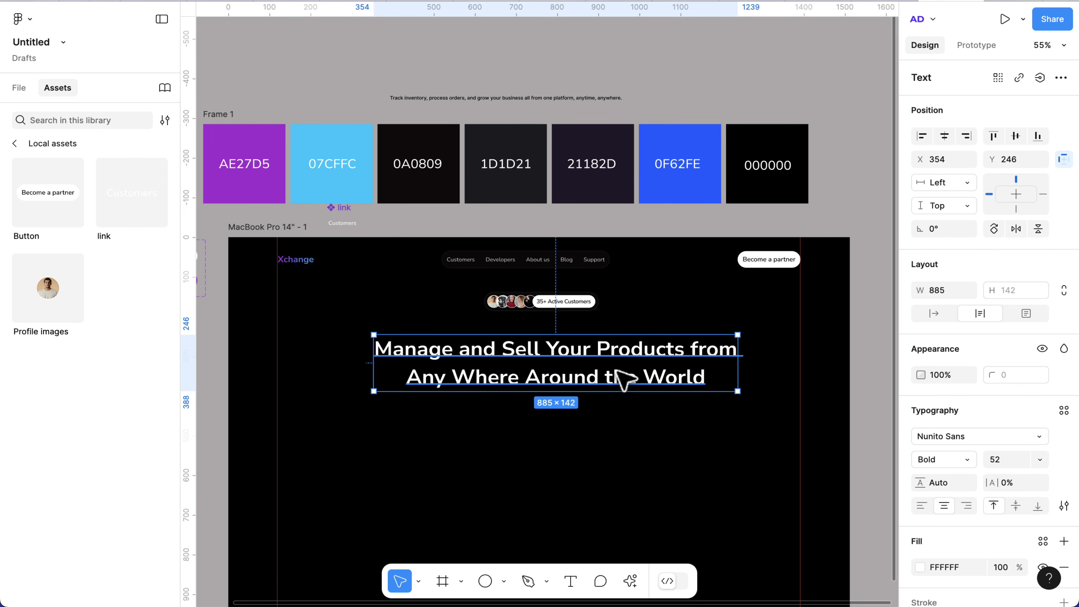
Move the "Track inventory, process orders" tagline from above the color swatches into the frame, centered below the heading at about Y 448
click(506, 99)
drag(506, 99, 561, 422)
scroll(559, 420, up, 3)
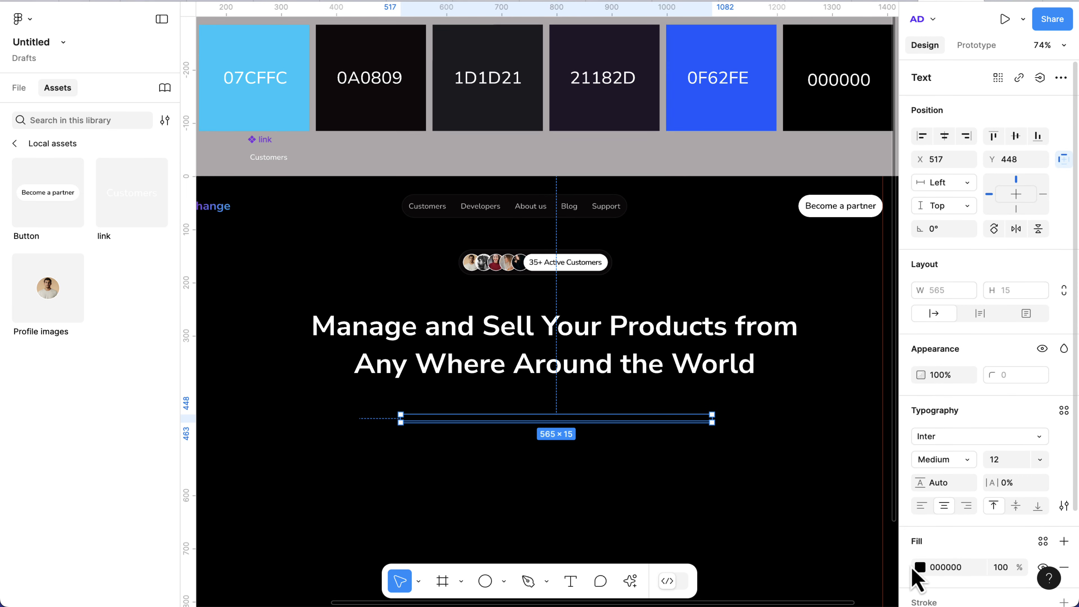
Set the tagline's fill to light gray CBCBCB and move it closer under the heading, to about Y 409
click(920, 569)
click(877, 535)
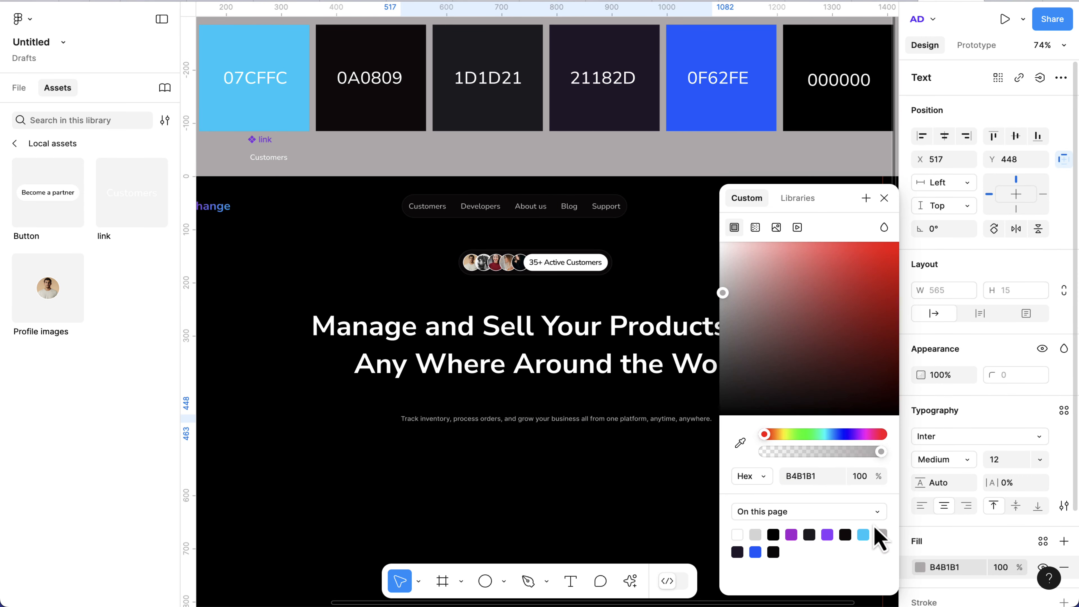
drag(720, 301, 718, 293)
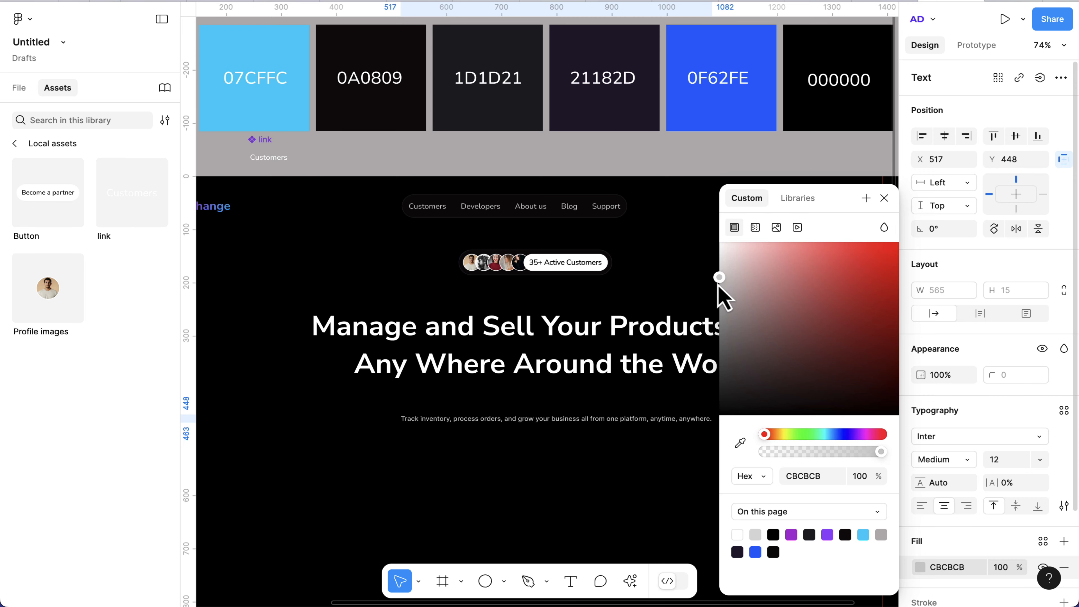
click(594, 427)
mouse_move(593, 419)
mouse_down()
mouse_move(593, 403)
mouse_move(601, 412)
mouse_up()
Change the tagline's font to Nunito Sans
click(936, 438)
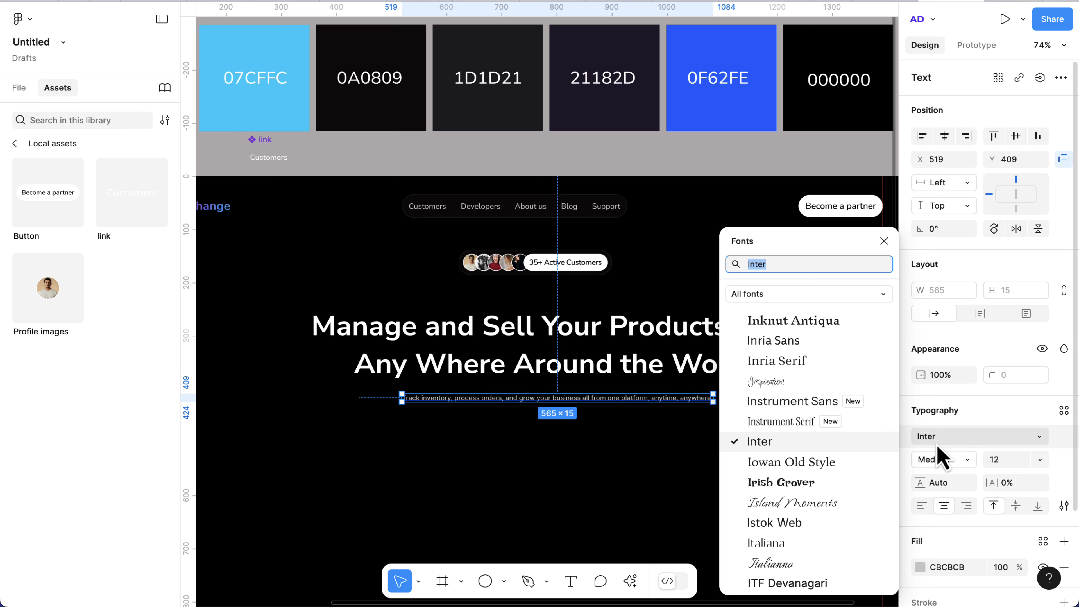
text(new)
key(BackSpace)
key(BackSpace)
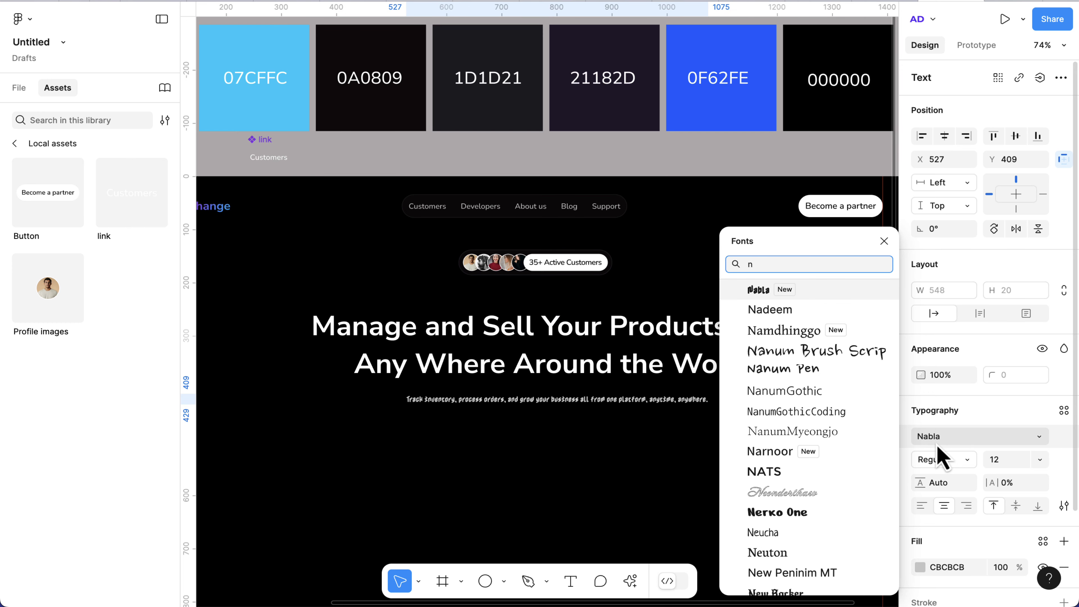
text(unit)
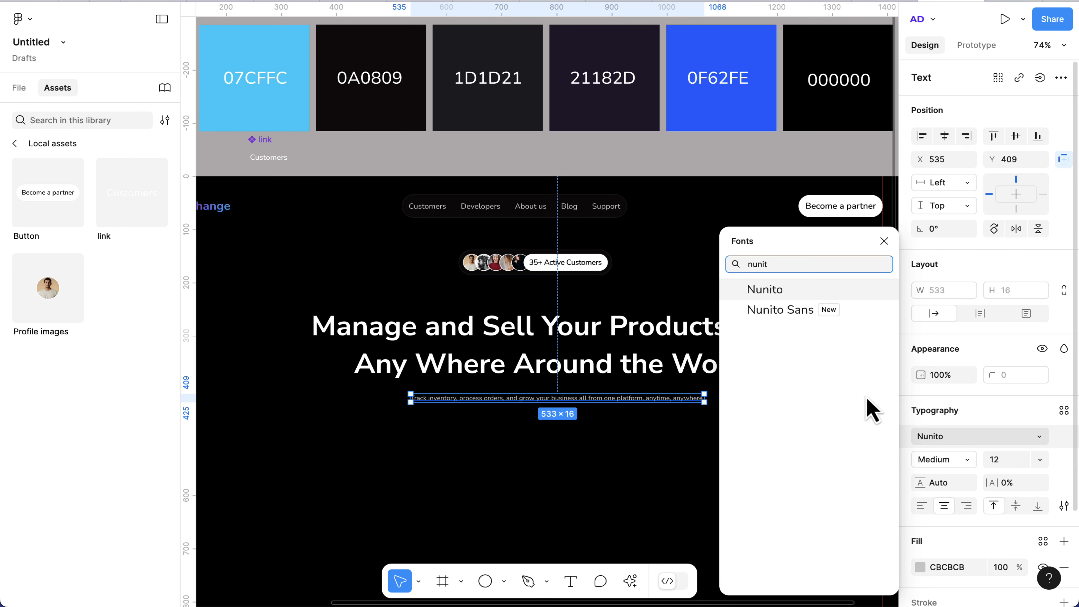
click(800, 311)
Move the tagline slightly up toward the heading, to Y 406
scroll(551, 414, up, 4)
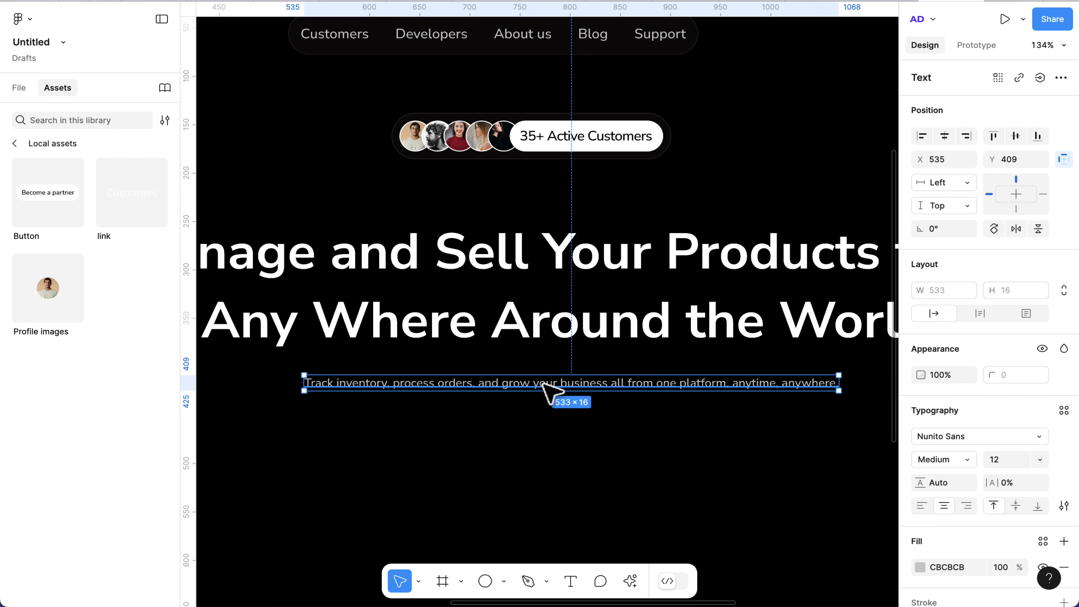
scroll(545, 384, up, 4)
key(shift+Up)
drag(548, 376, 558, 390)
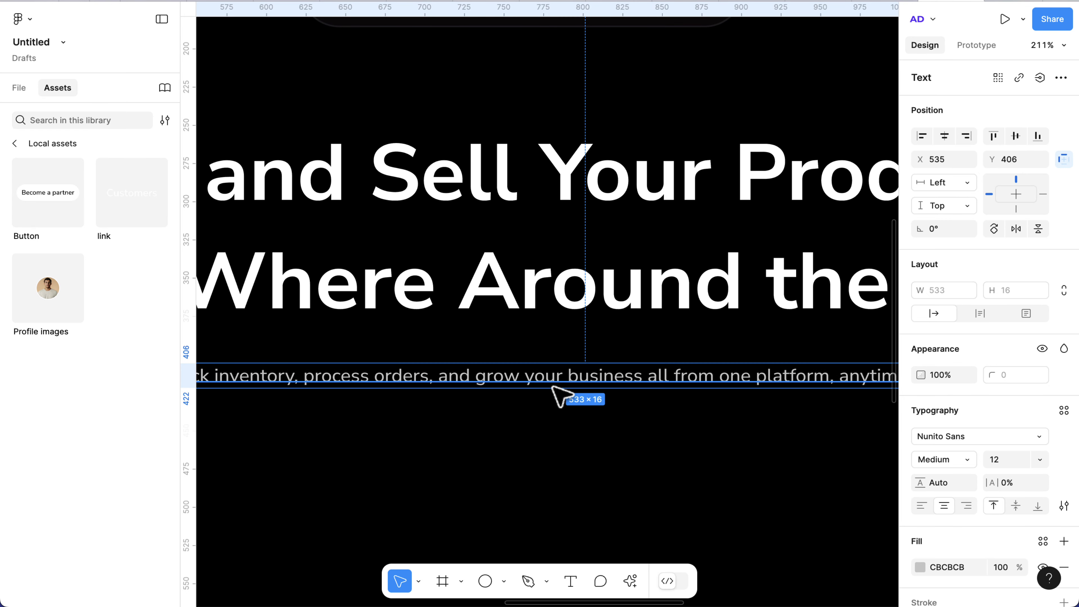
Set the tagline's font size to 14 and deselect it
scroll(680, 416, down, 2)
click(1011, 460)
text(1)
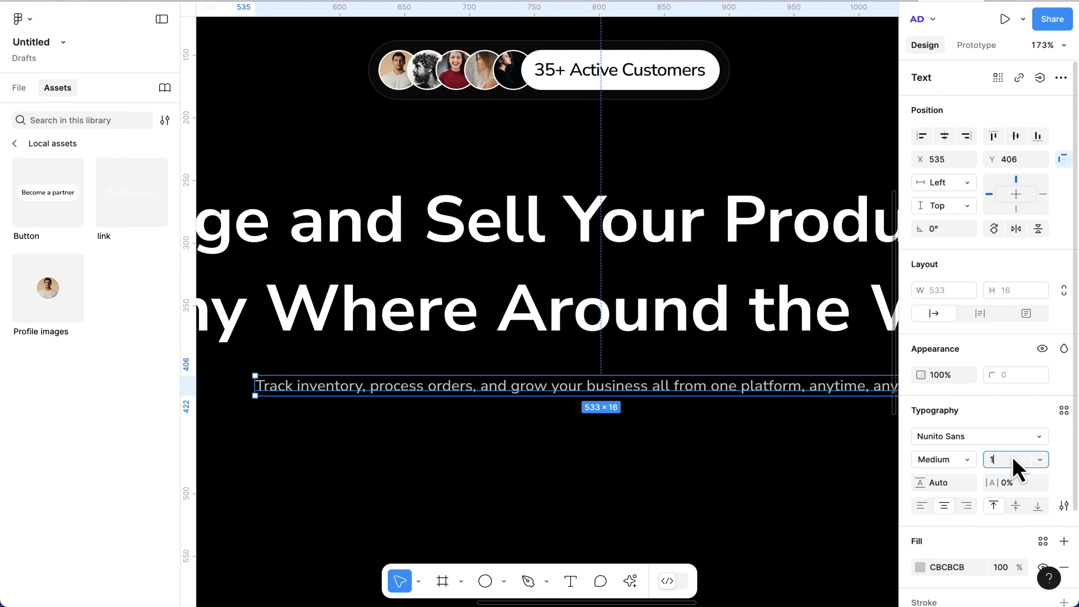
text(4)
key(Return)
scroll(743, 489, down, 4)
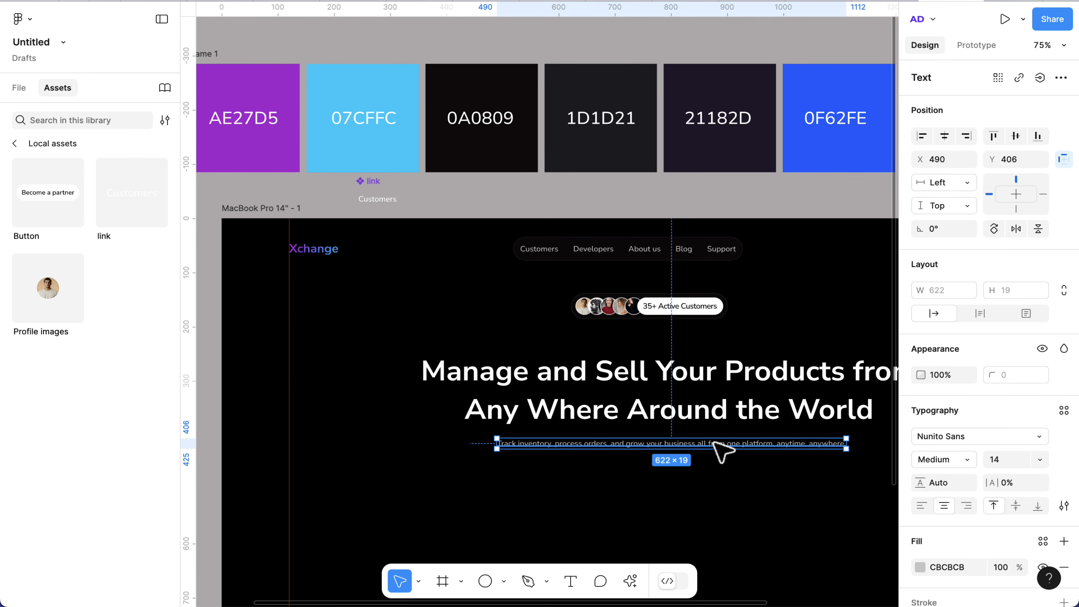
click(724, 525)
Place an instance of the Button component below the tagline at about X 634, Y 509, and set its label to "Get a Demo"
scroll(724, 524, down, 2)
scroll(724, 526, right, 2)
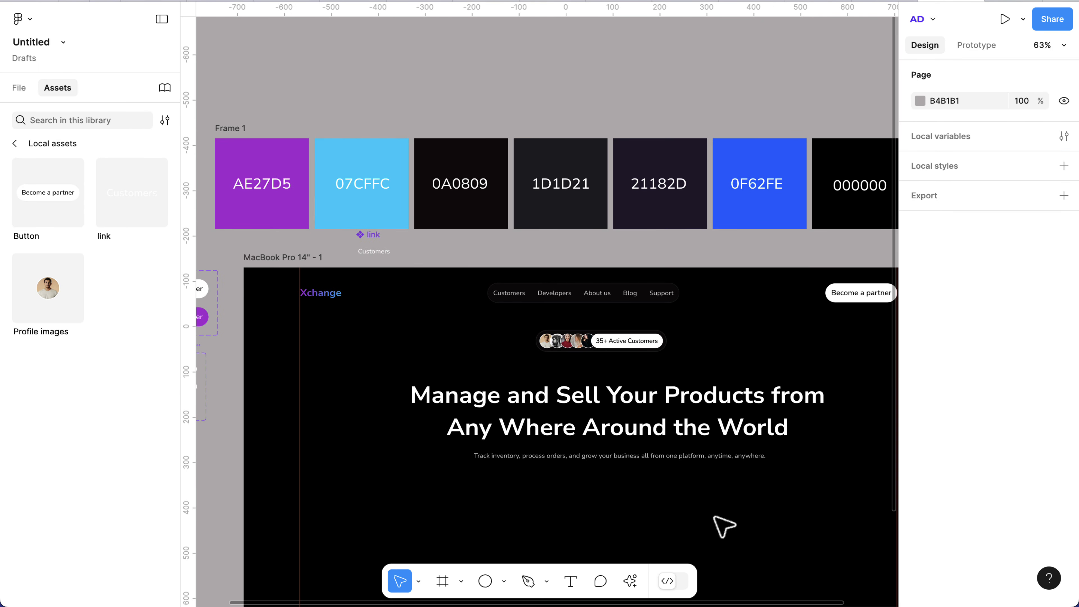
scroll(725, 526, down, 3)
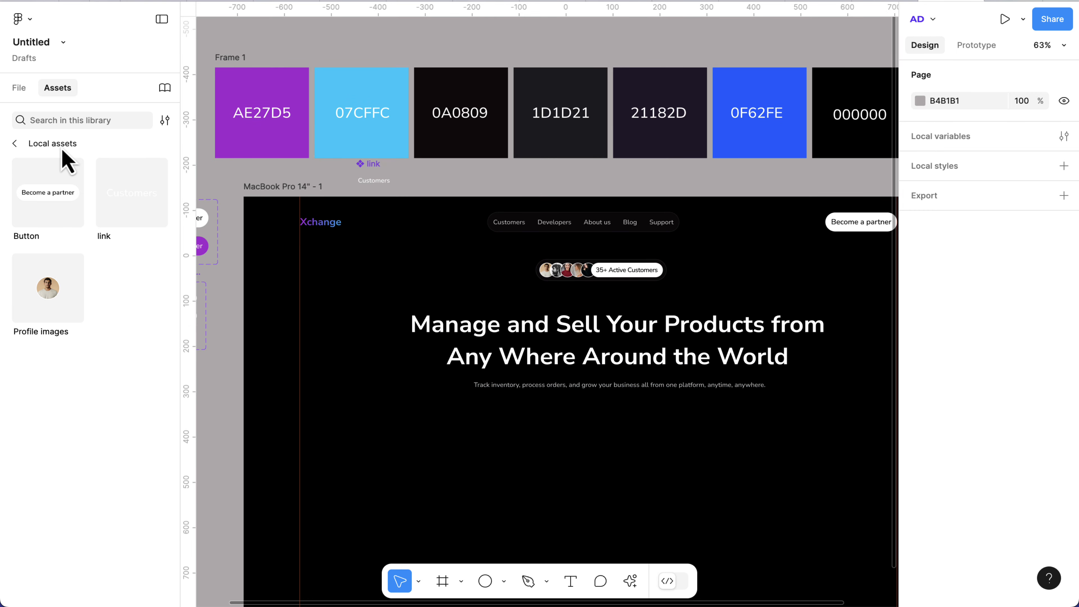
drag(43, 200, 580, 440)
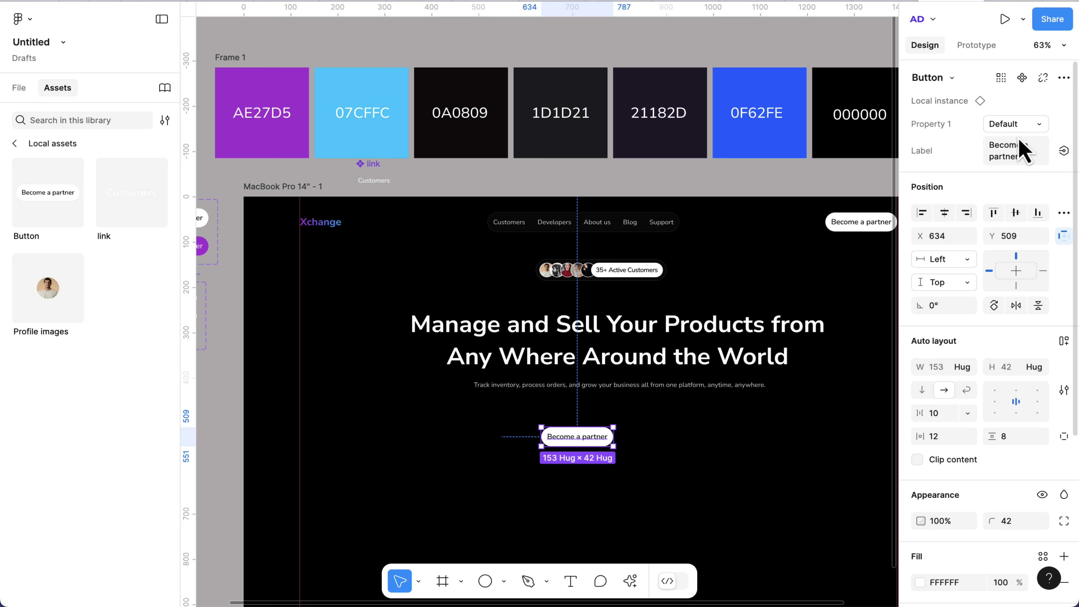
key(ctrl+a)
text(G)
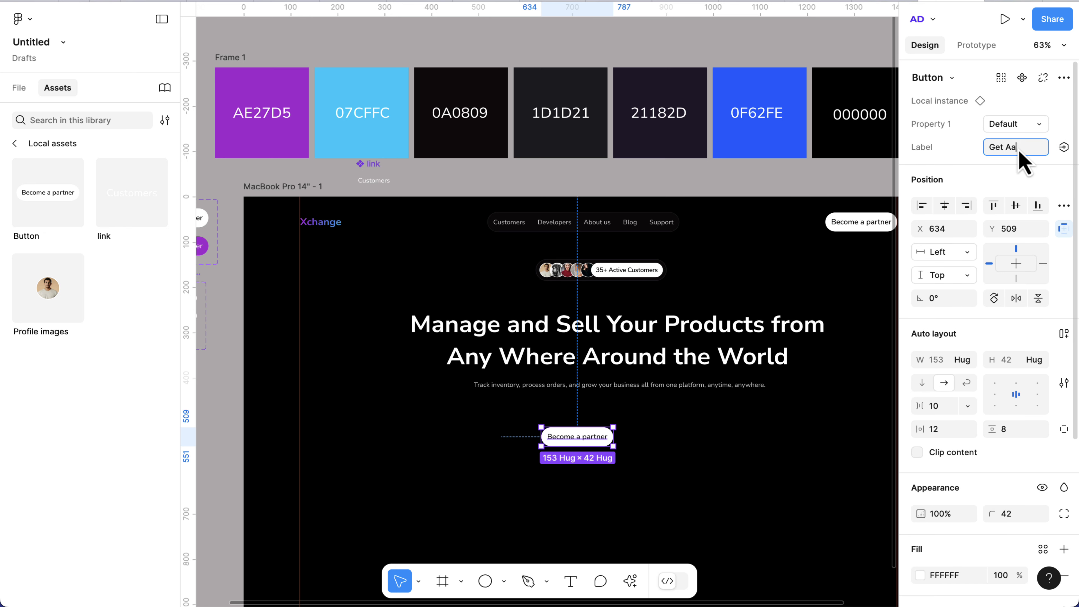
text(et a Demo)
key(Return)
scroll(629, 429, up, 3)
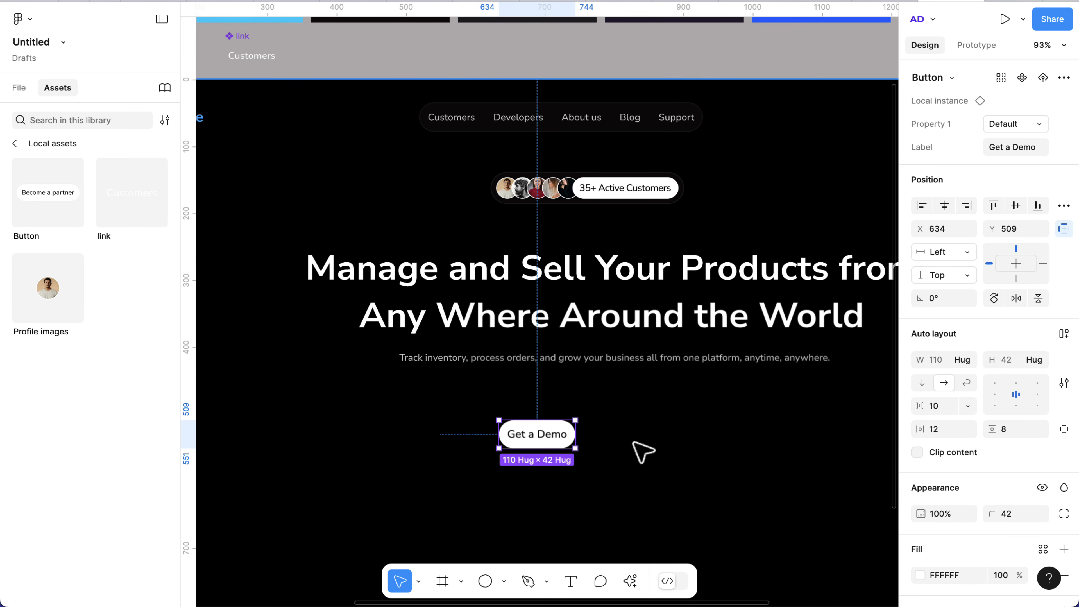
Switch the "Get a Demo" button to the primary variant
click(1023, 124)
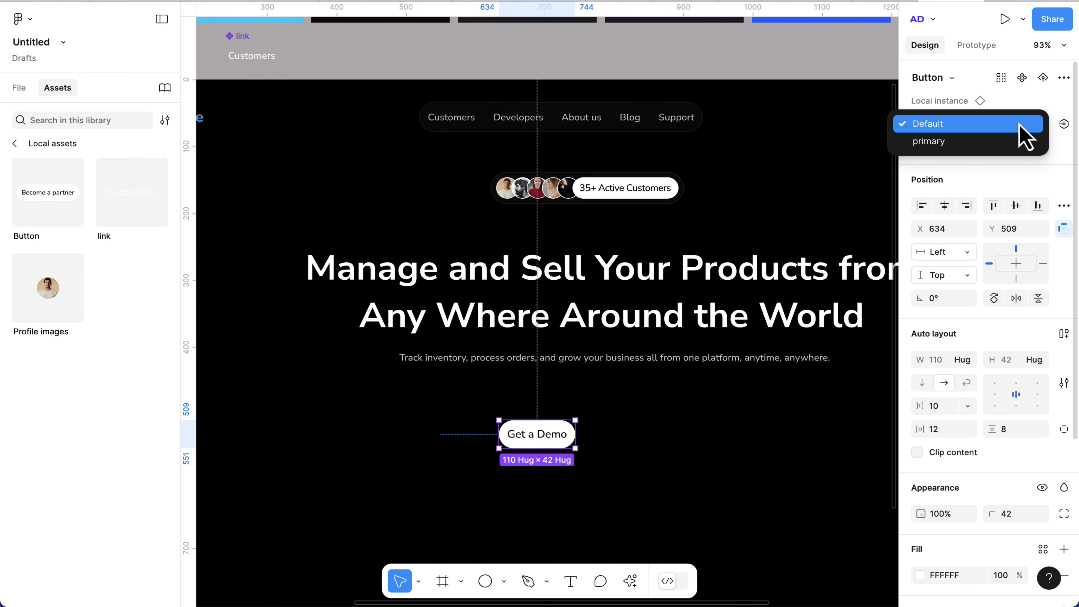
click(996, 142)
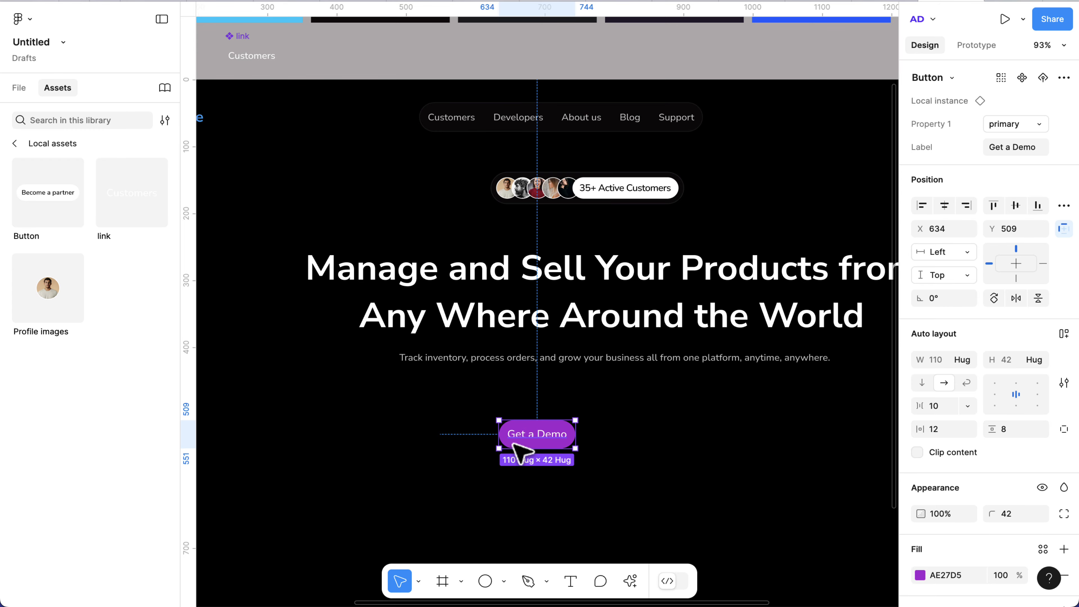
scroll(527, 438, up, 3)
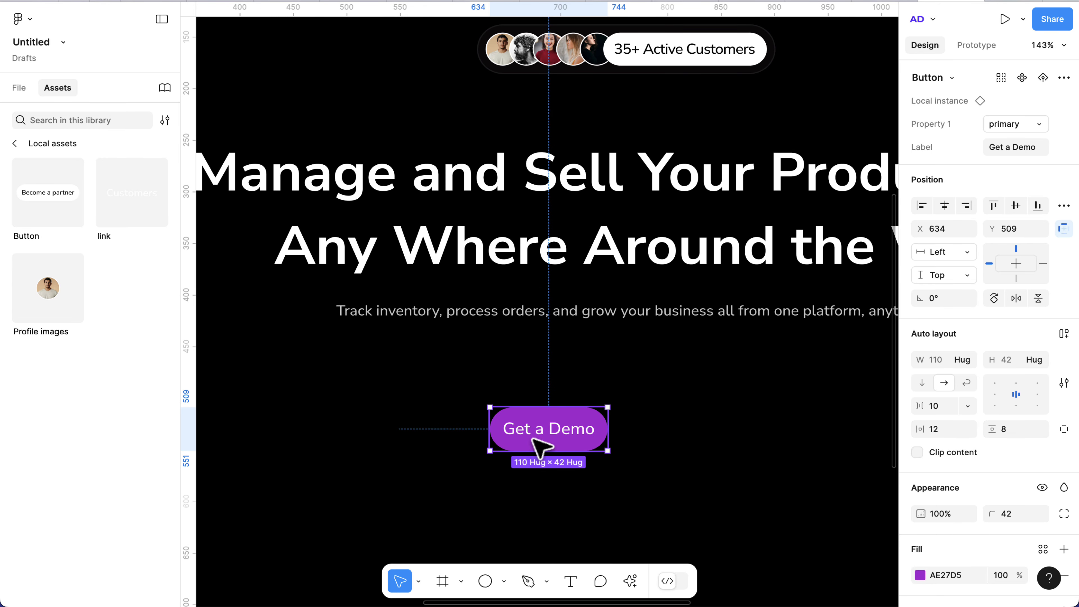
Set the horizontal padding of both variants in the main Button component to 16
scroll(552, 451, down, 3)
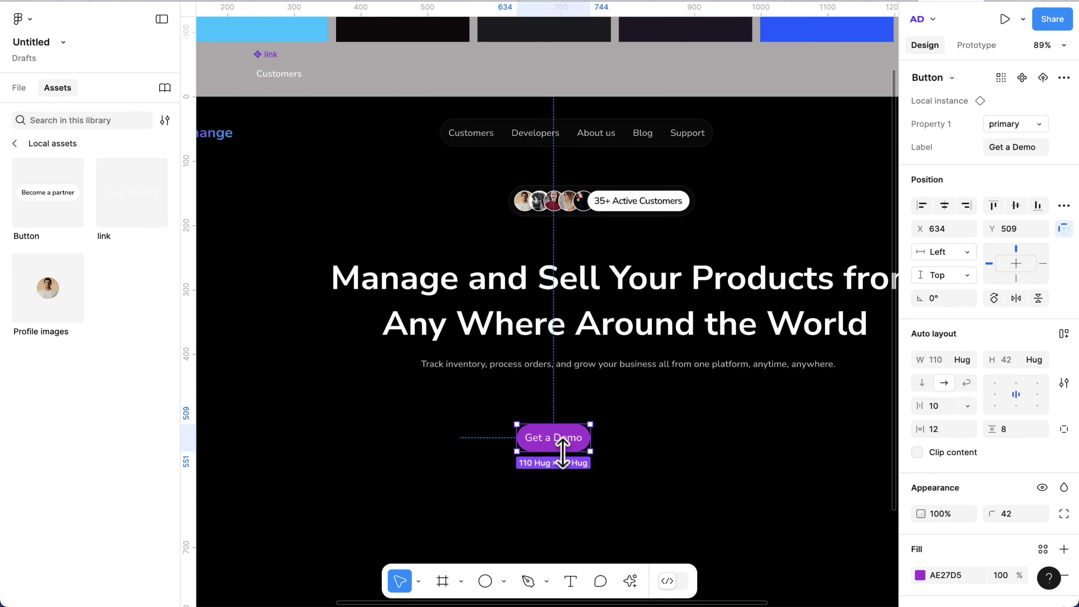
scroll(563, 452, down, 5)
scroll(414, 332, left, 3)
scroll(458, 330, up, 5)
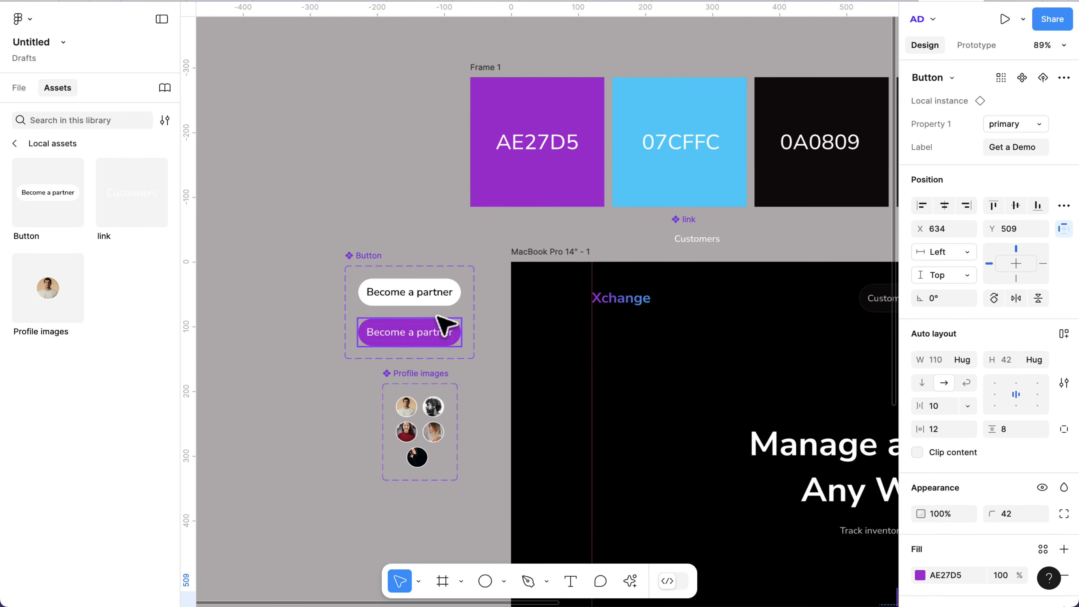
scroll(441, 323, up, 4)
click(418, 296)
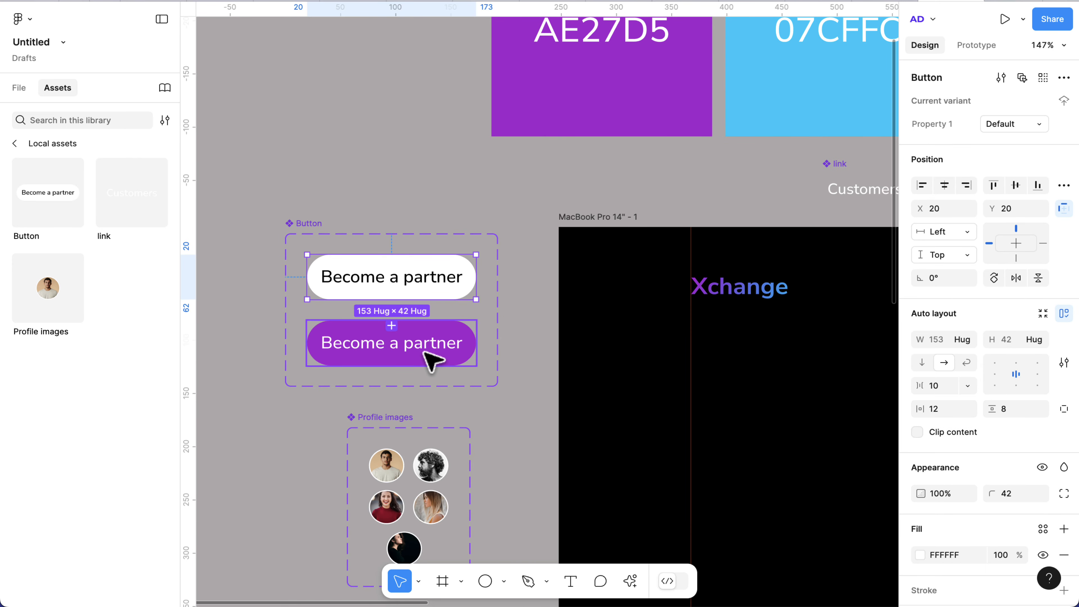
shift+click(430, 361)
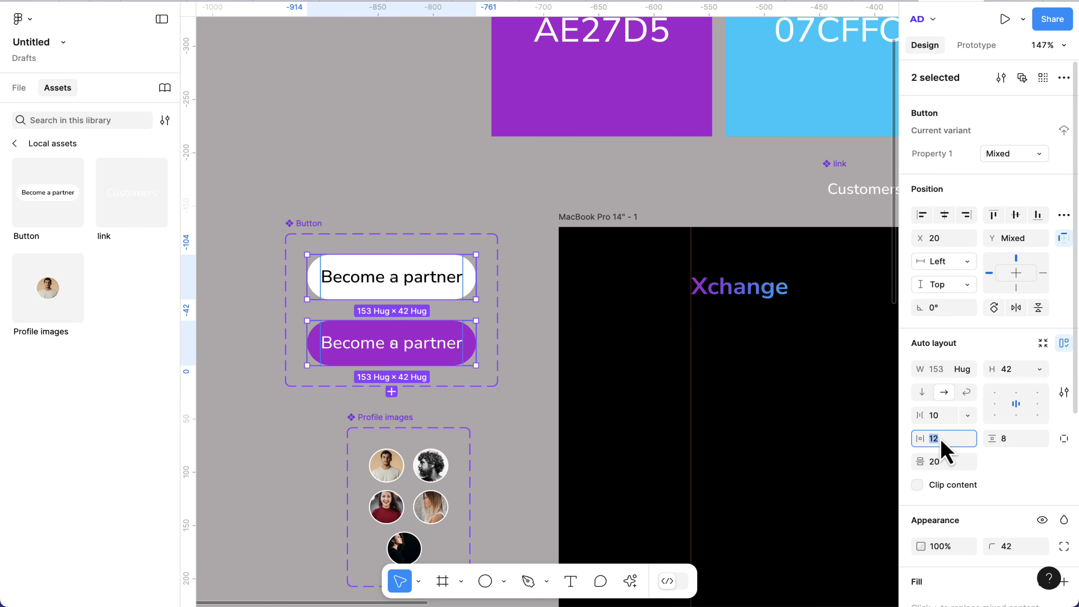
key(Return)
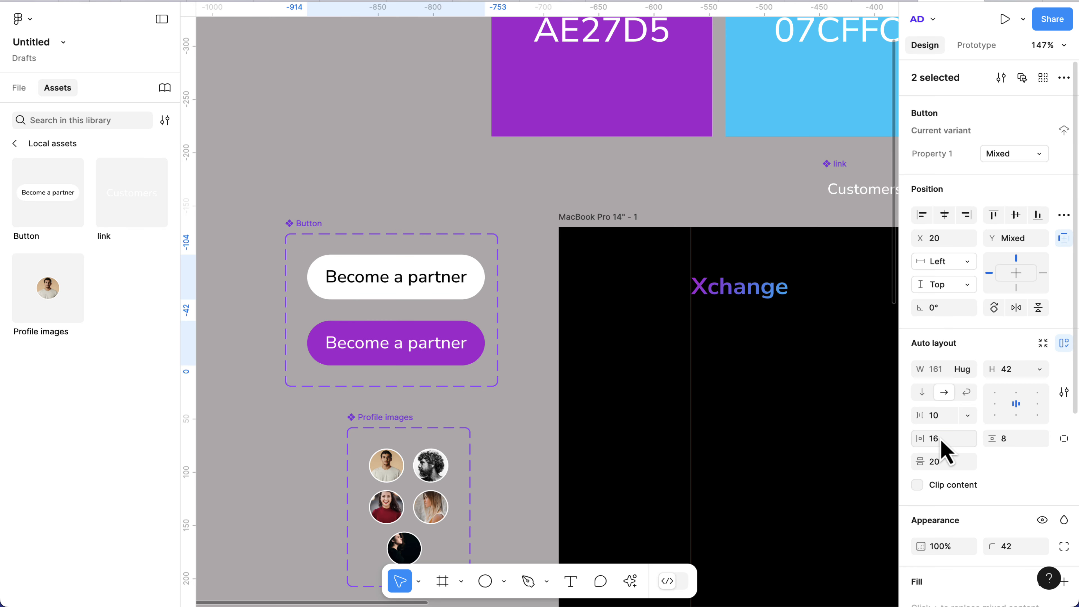
Duplicate the "Get a Demo" button beside the original at about X 770 and set the copy to the Default variant
scroll(735, 455, down, 5)
scroll(734, 506, down, 4)
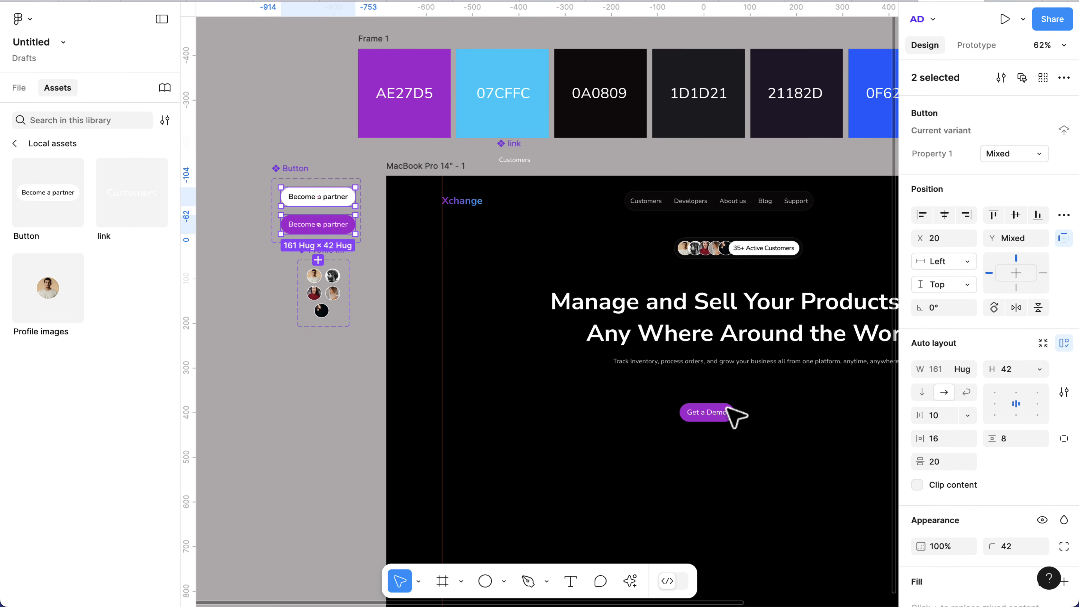
scroll(749, 440, up, 5)
scroll(759, 438, right, 3)
click(604, 399)
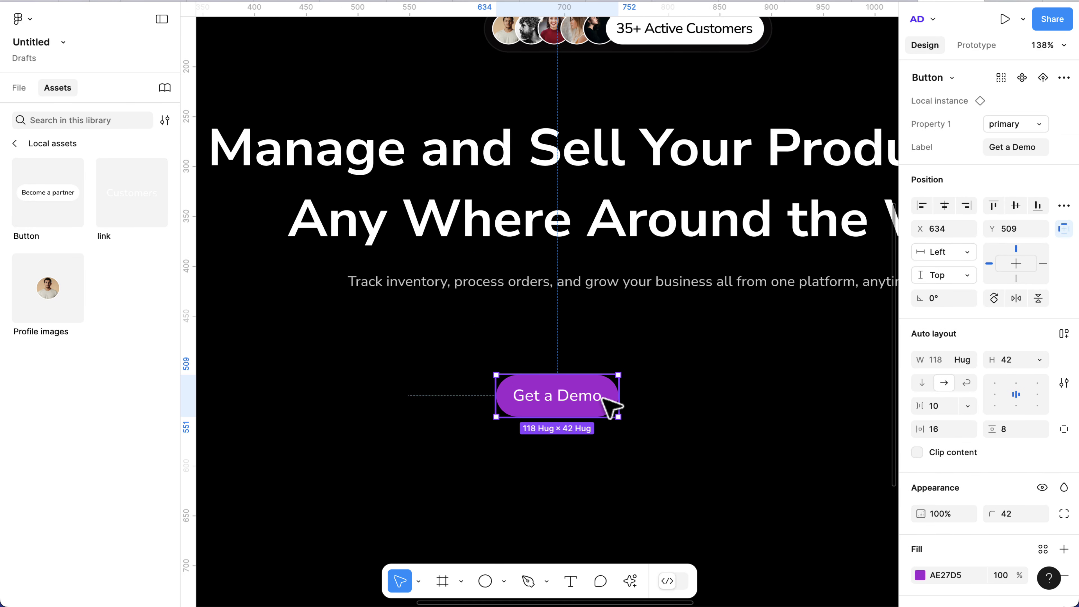
drag(570, 409, 705, 411)
click(996, 125)
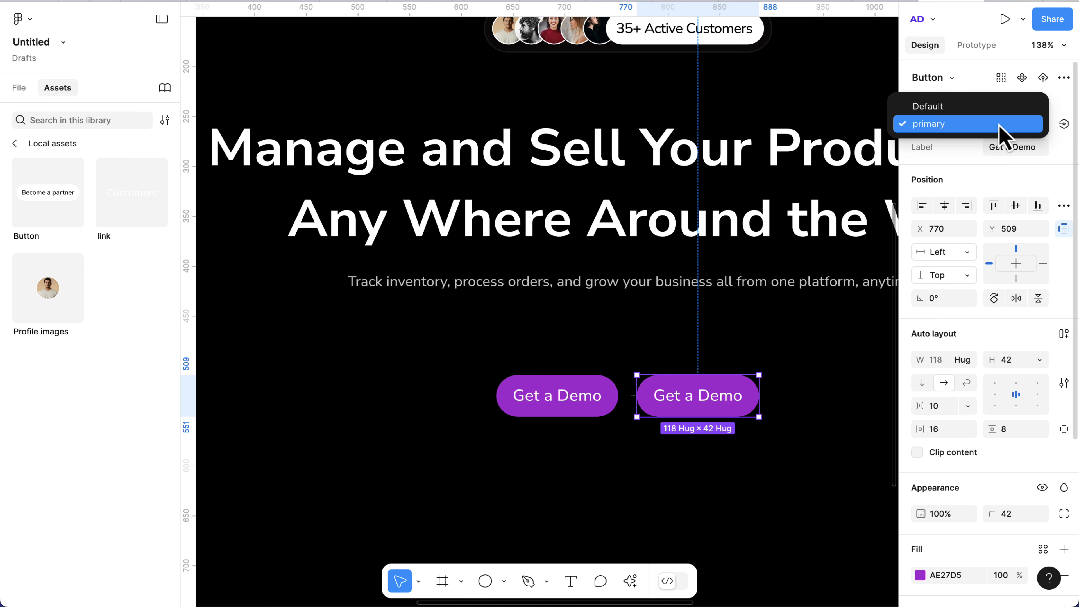
click(994, 107)
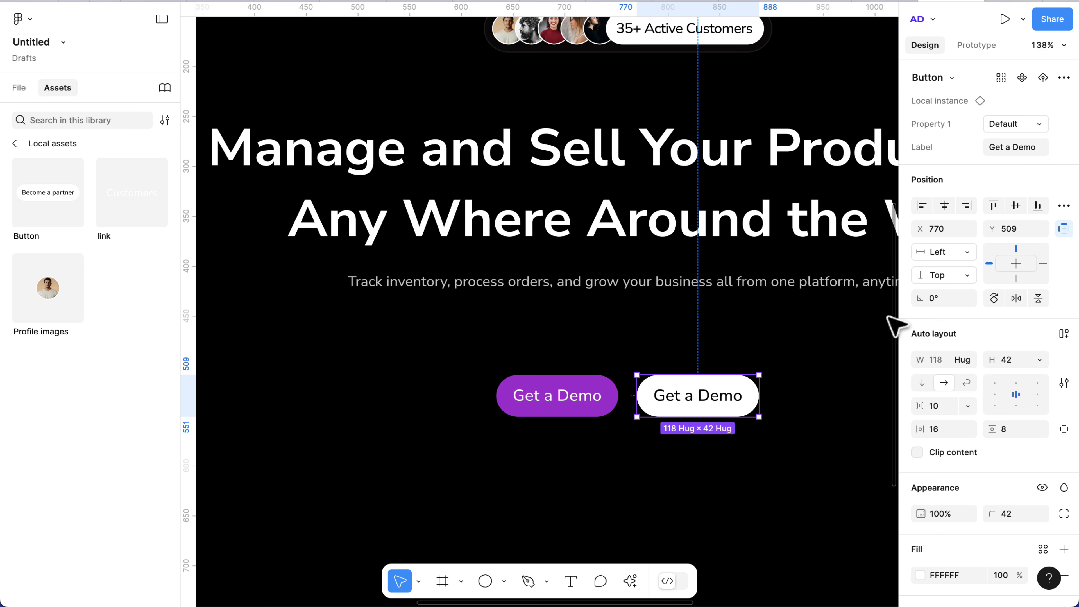
Set the white button's label to "Get Started Free"
click(1001, 147)
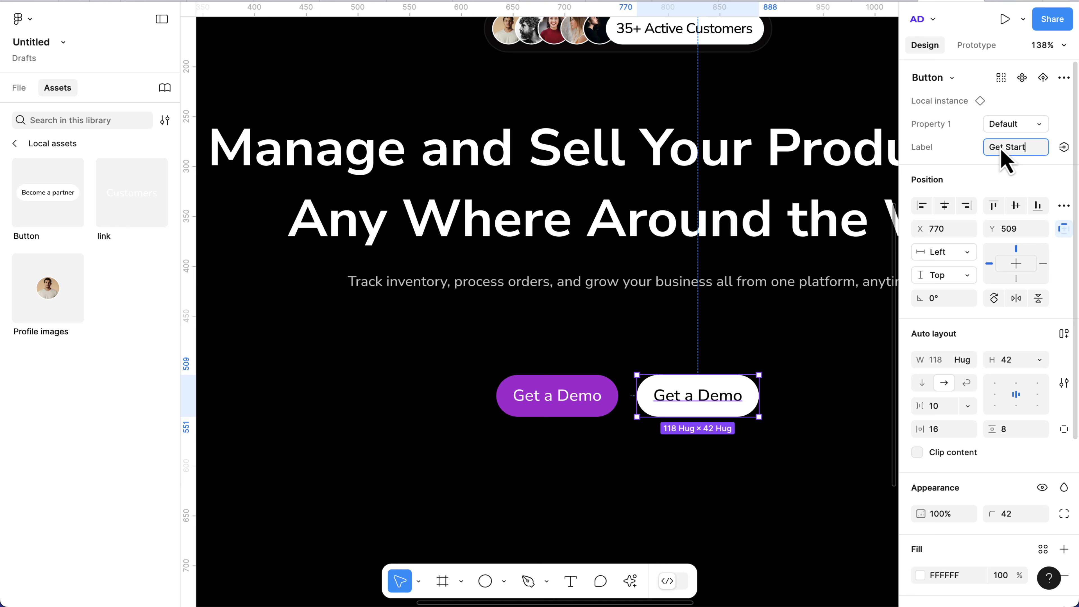
text(Get Started Free)
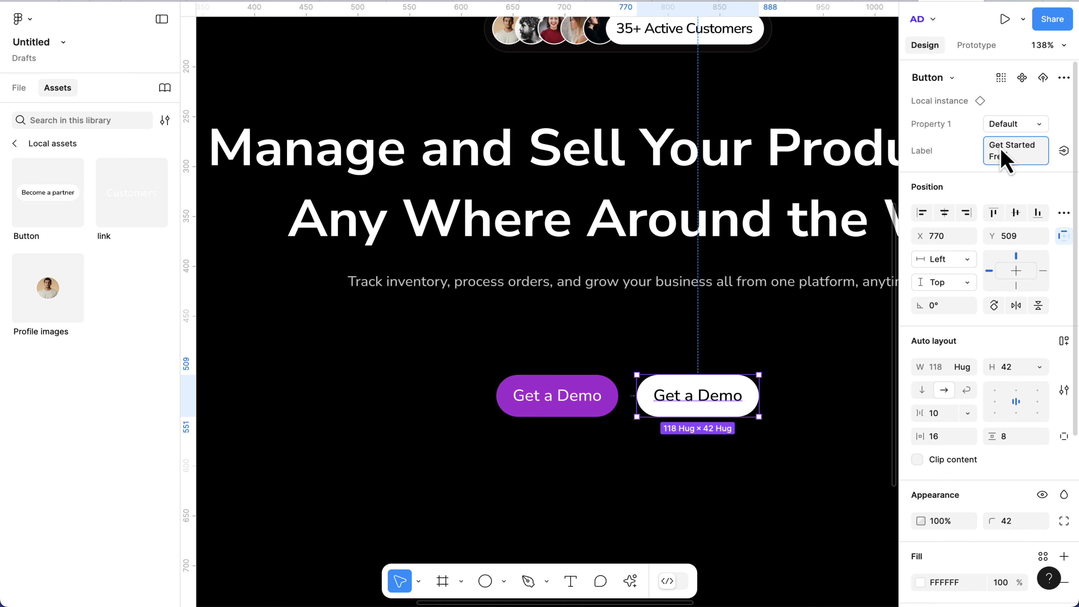
key(Return)
Wrap the "Get a Demo" and "Get Started Free" buttons in a horizontal auto layout frame
shift+click(579, 395)
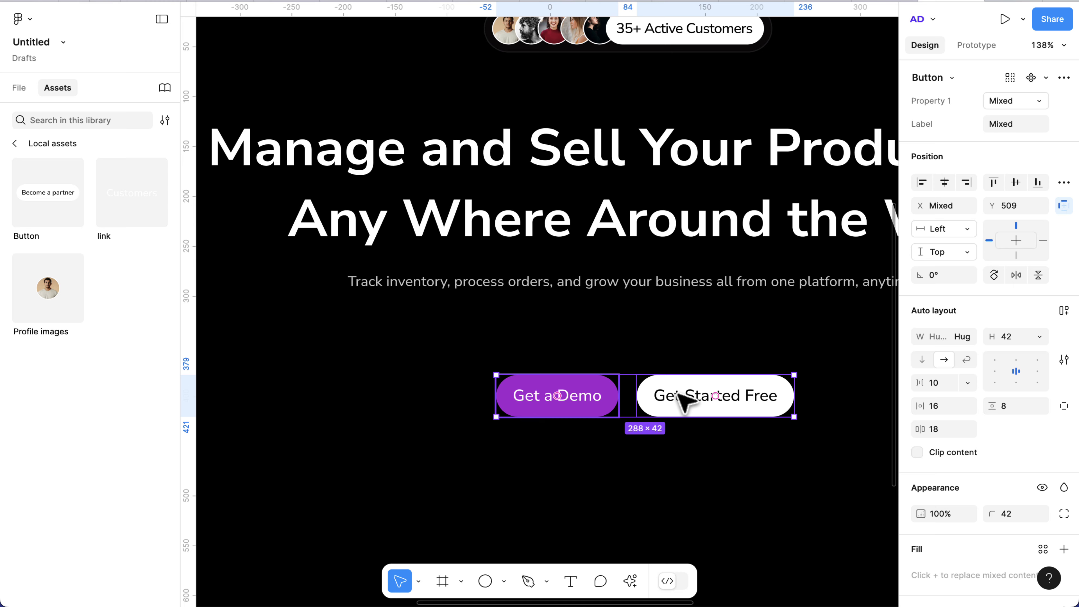
key(shift+a)
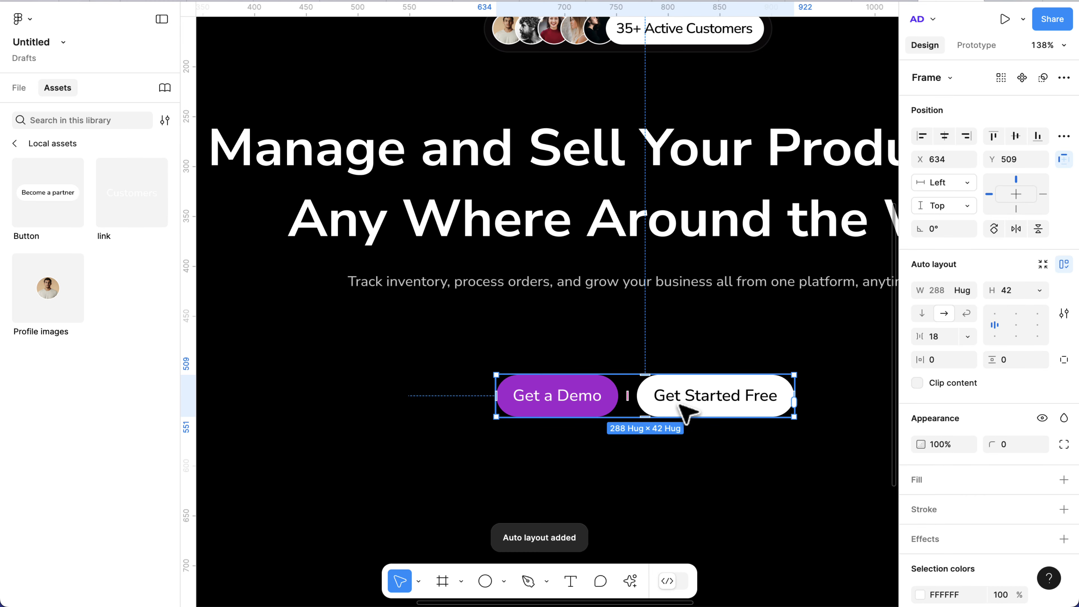
Wrap the heading and the tagline below it in a vertical auto layout frame
scroll(684, 413, down, 3)
scroll(686, 414, right, 3)
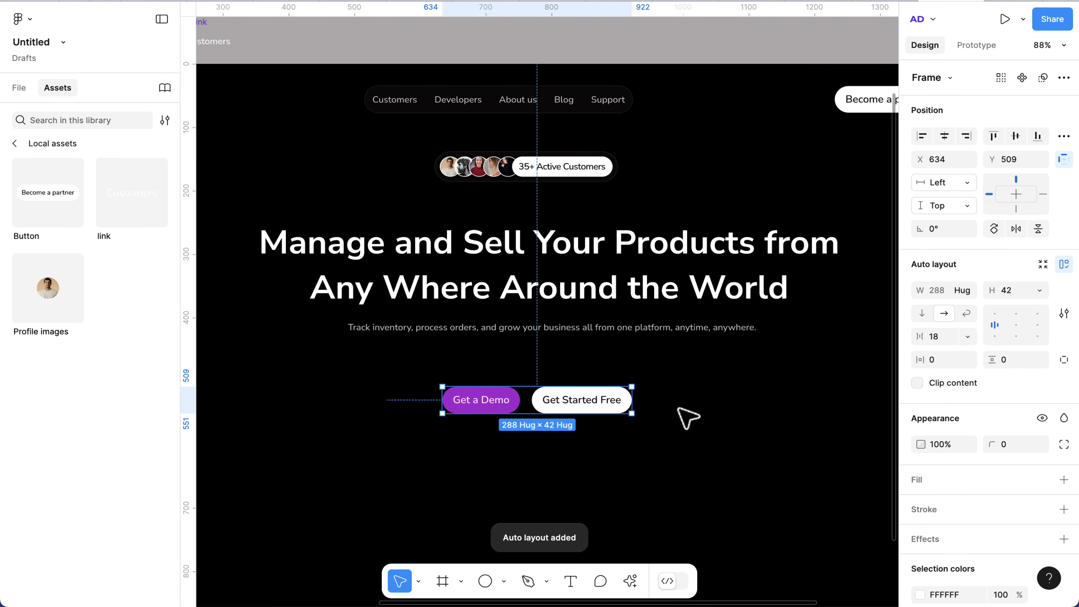
click(580, 327)
shift+click(561, 263)
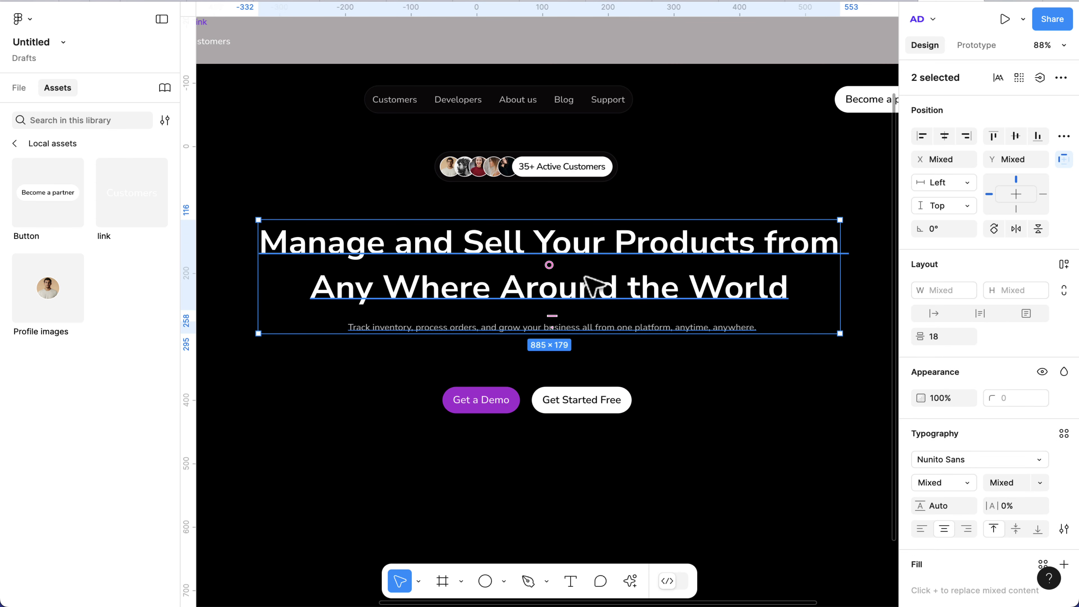
key(shift+a)
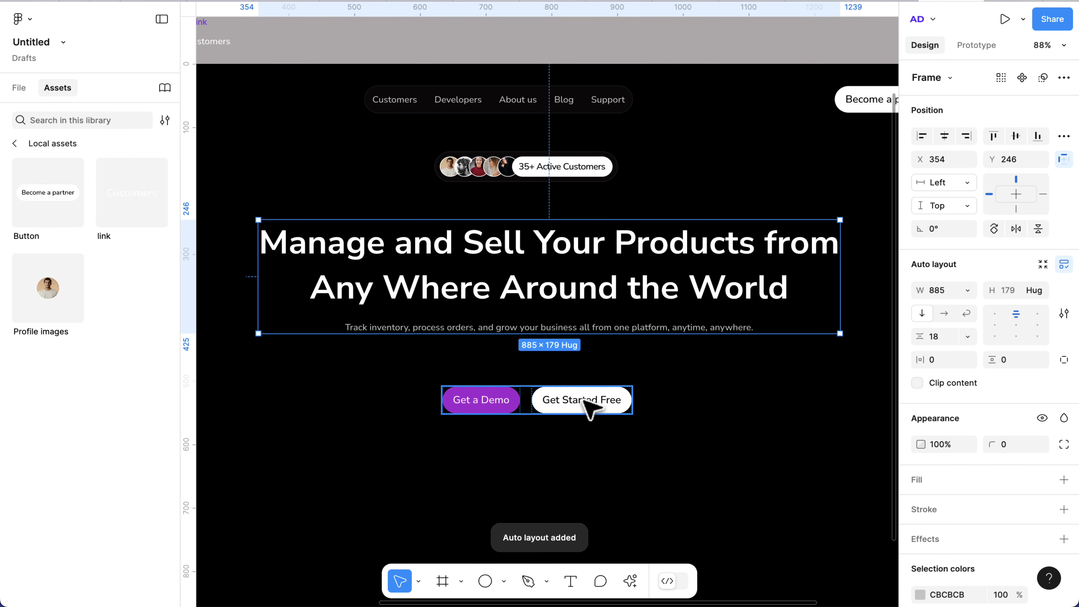
Wrap the active customers badge, the heading frame and the buttons frame together in one vertical auto layout frame
click(590, 411)
shift+click(566, 313)
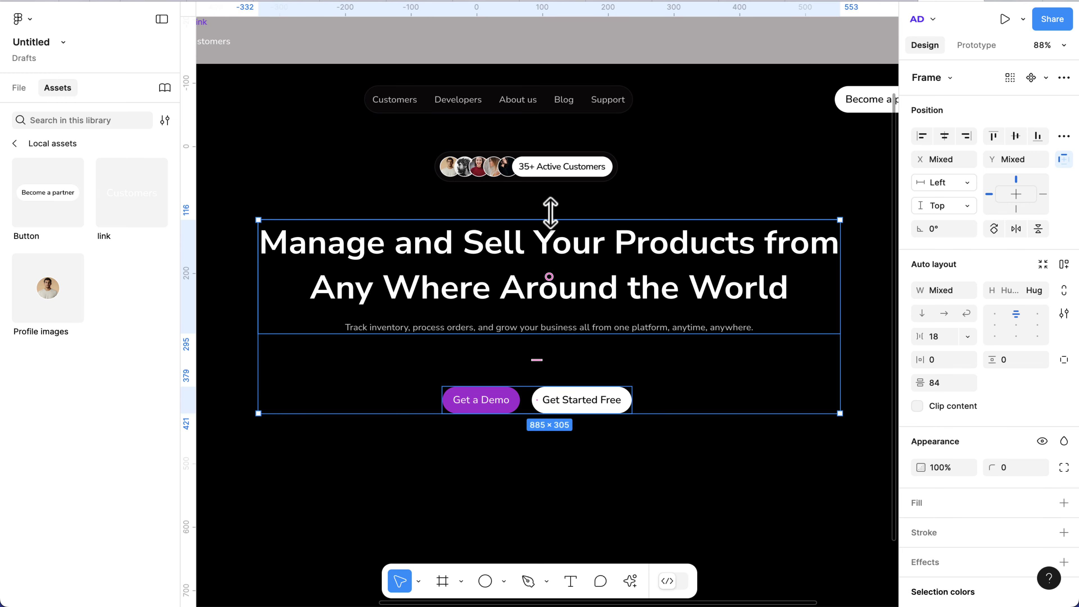
shift+click(549, 169)
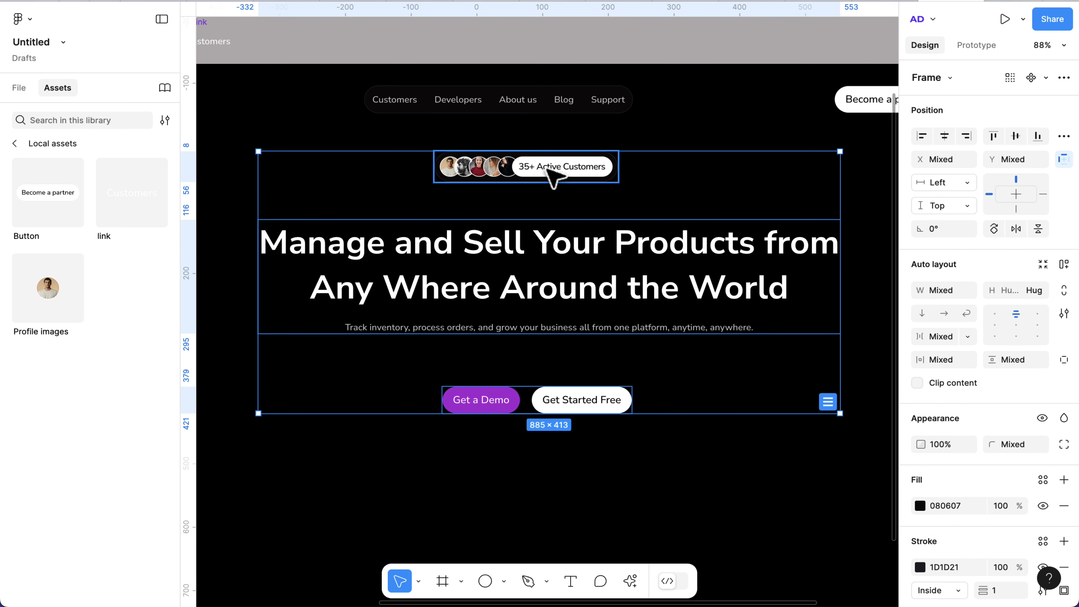
key(shift+a)
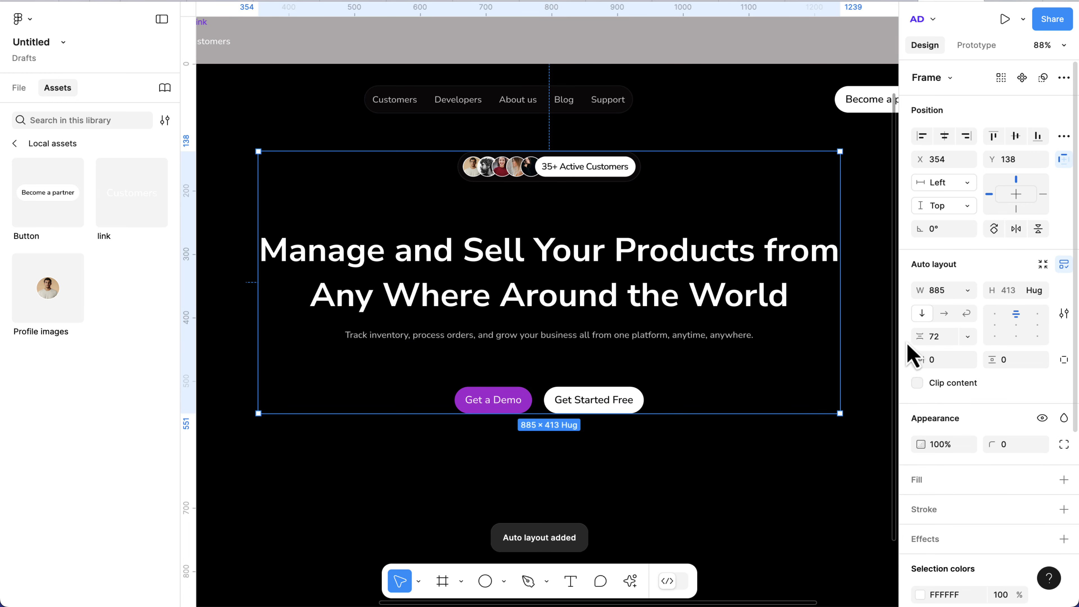
Set the hero auto layout's vertical gap to 38 and move the frame down to about X 357, Y 195
click(940, 338)
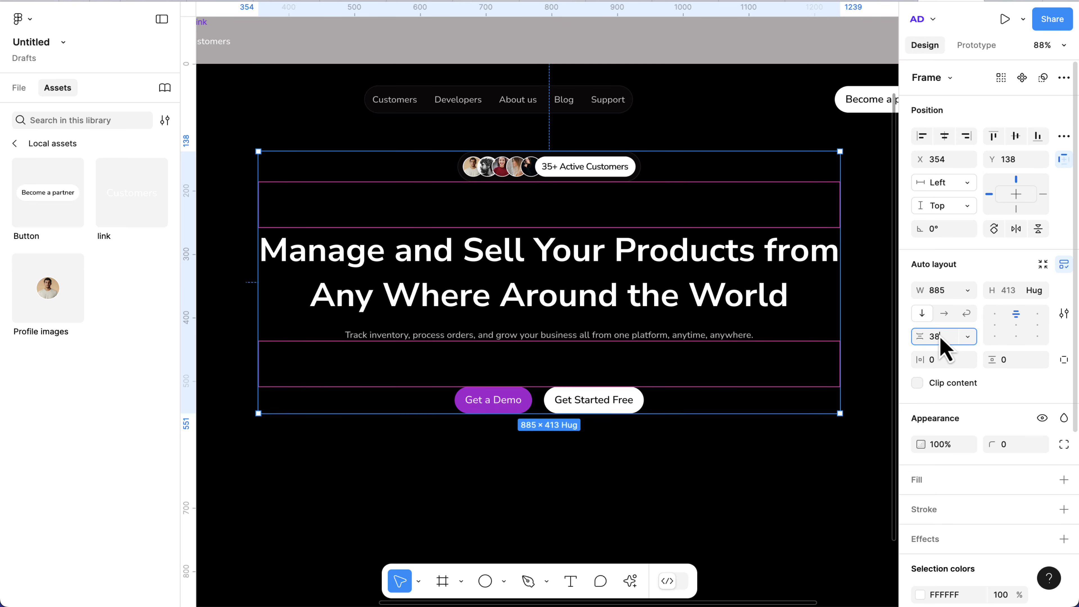
key(Return)
drag(597, 233, 596, 272)
scroll(599, 274, down, 5)
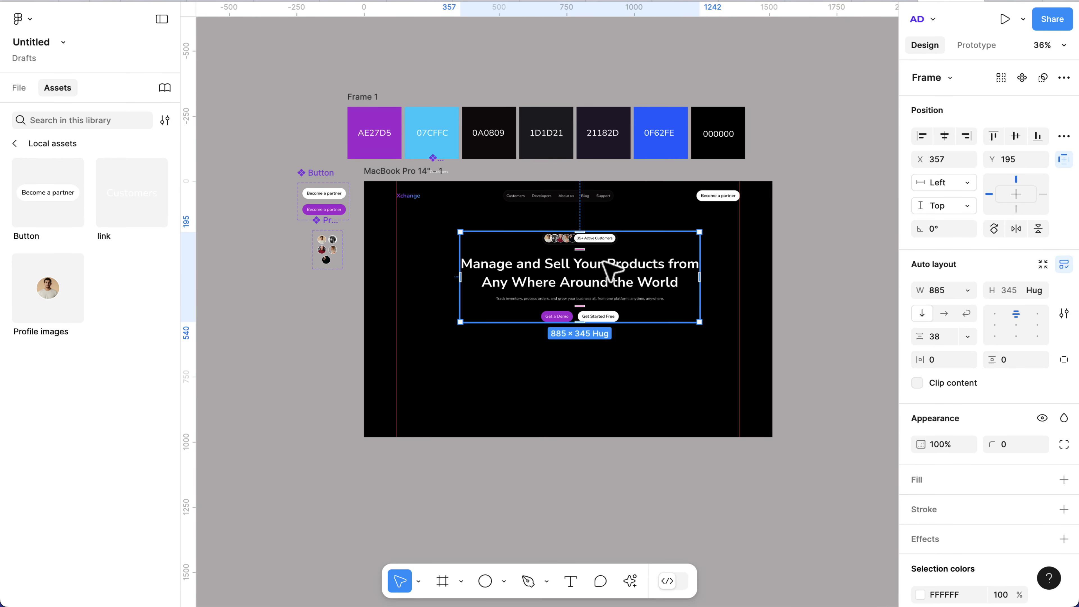
Preview the MacBook Pro 14" - 1 frame as a prototype scaled to Fit width, and close the preview
scroll(607, 277, up, 2)
click(330, 160)
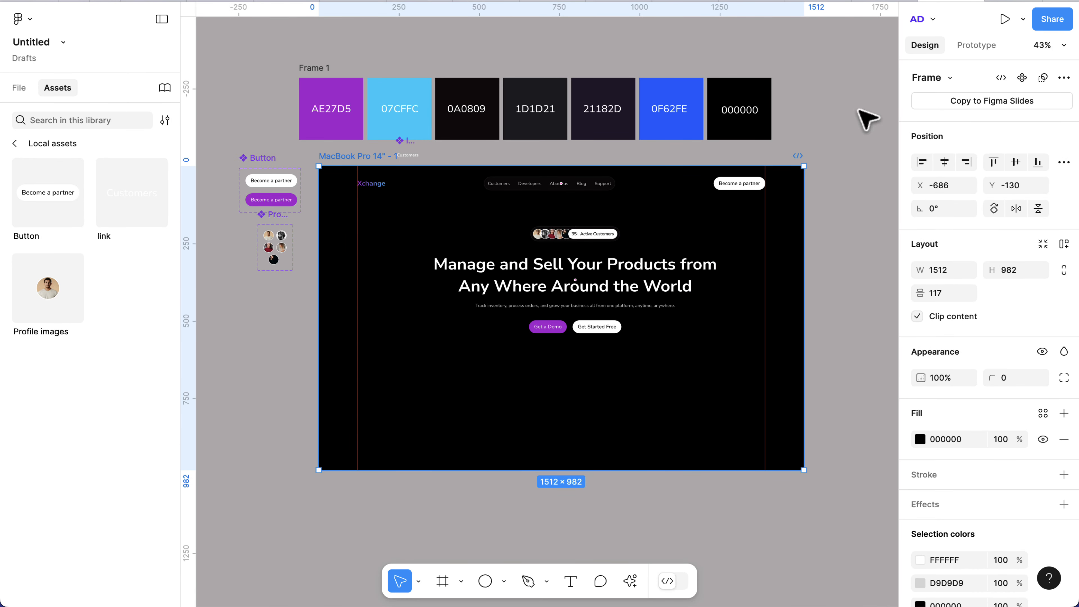
click(1004, 20)
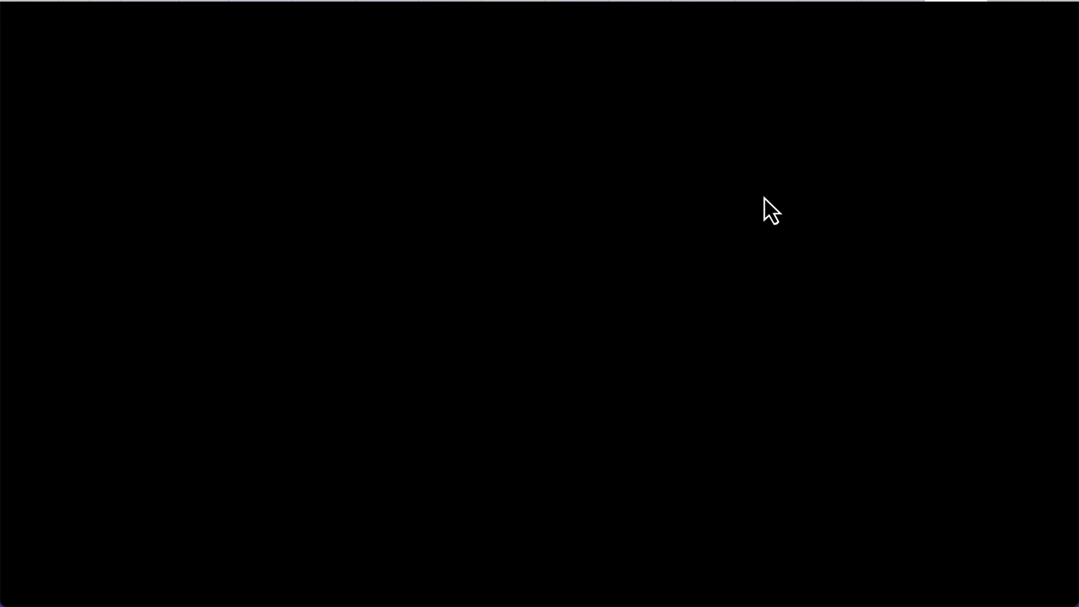
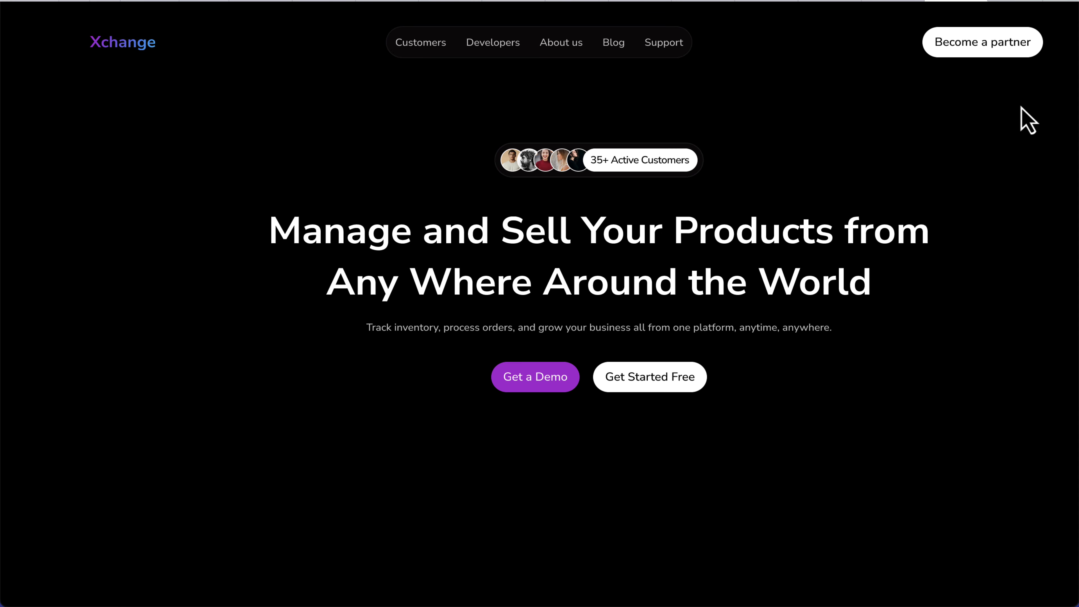
mouse_move(1049, 29)
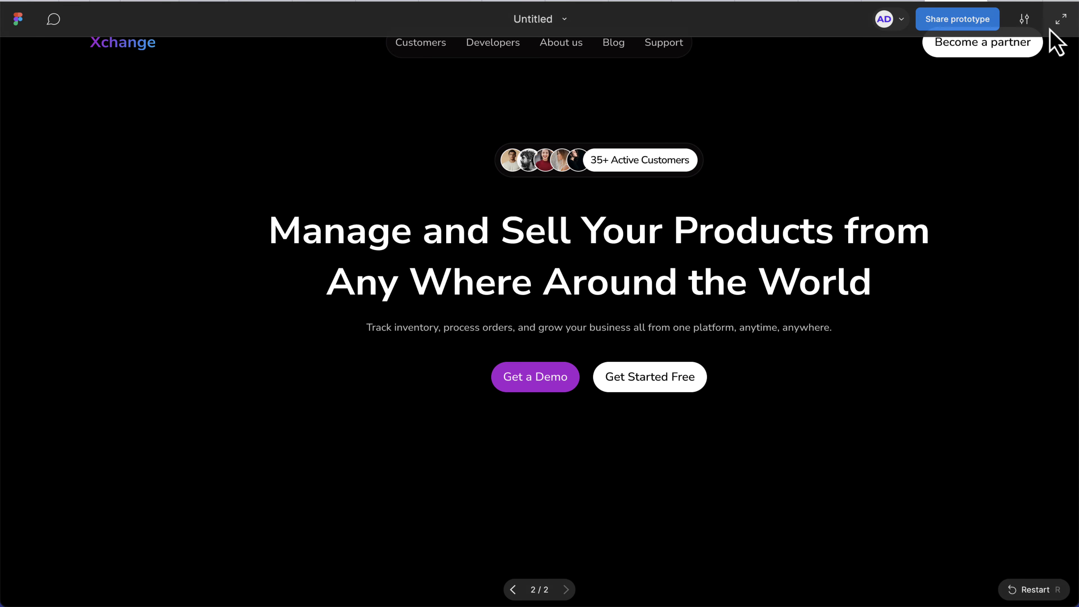
click(1025, 21)
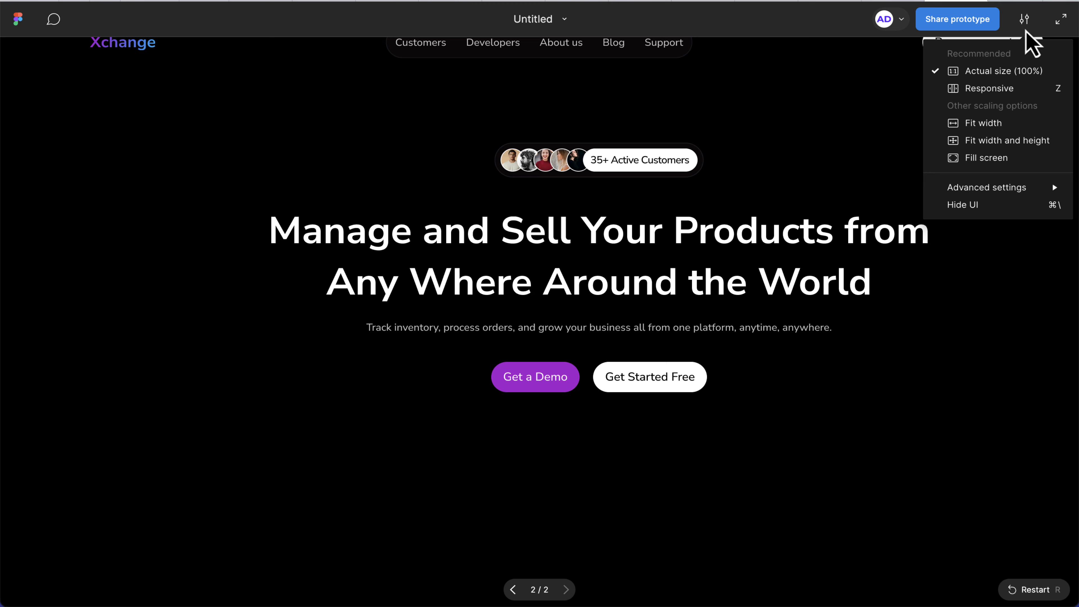
click(994, 123)
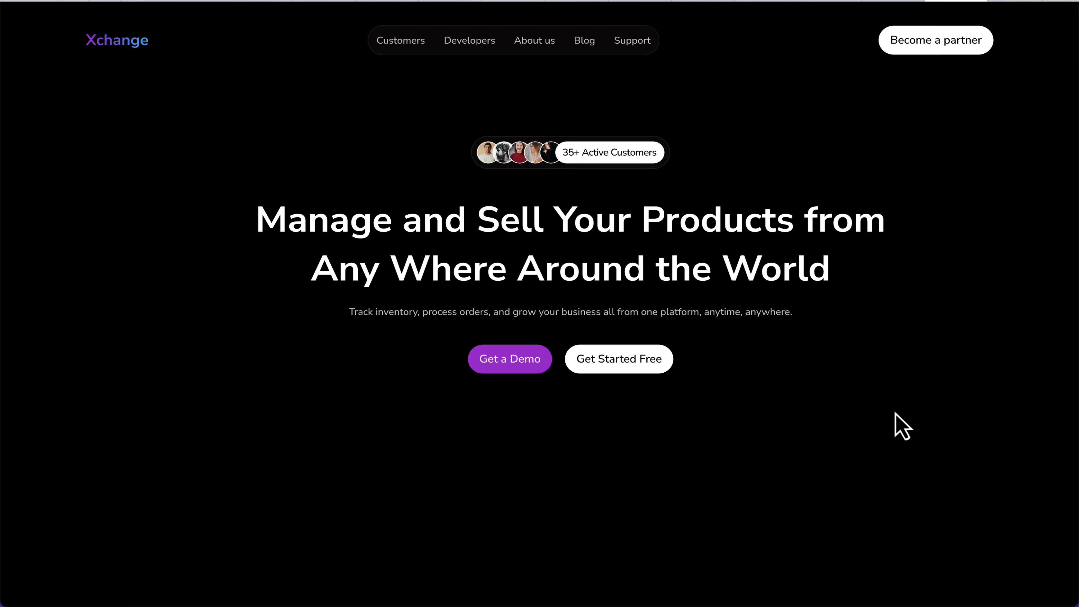
key(super+w)
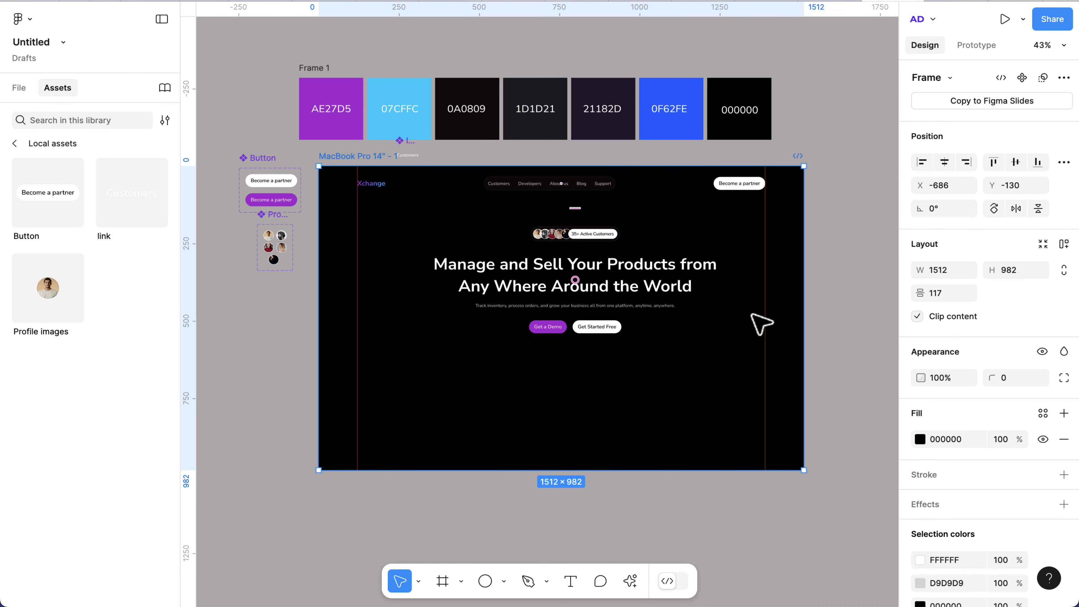
Draw a full-width rectangle about 1512 × 257 across the page frame, just below the call-to-action buttons
click(572, 420)
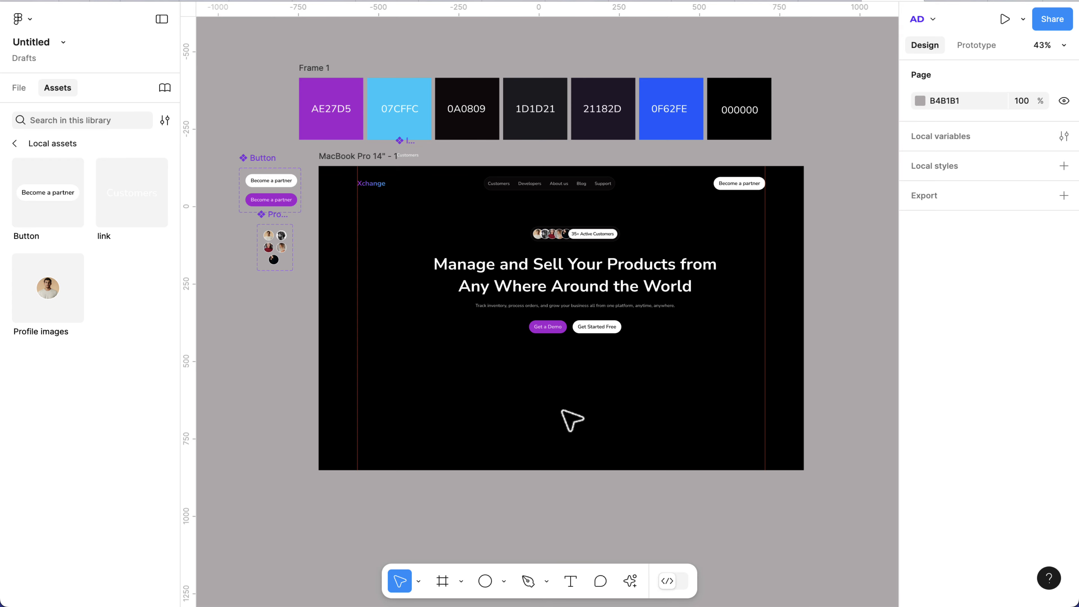
key(r)
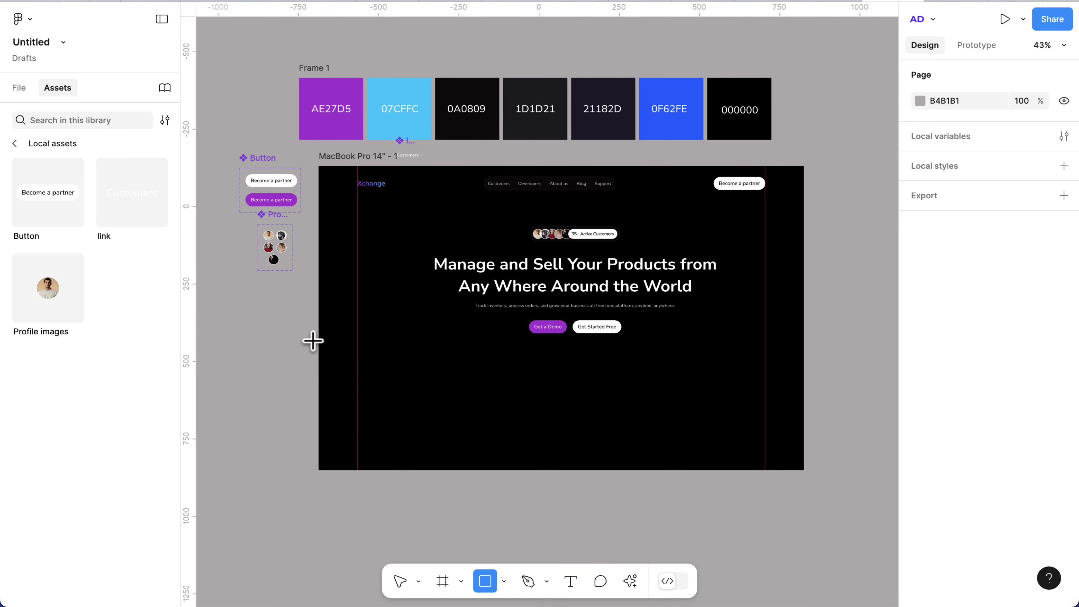
drag(318, 342, 800, 421)
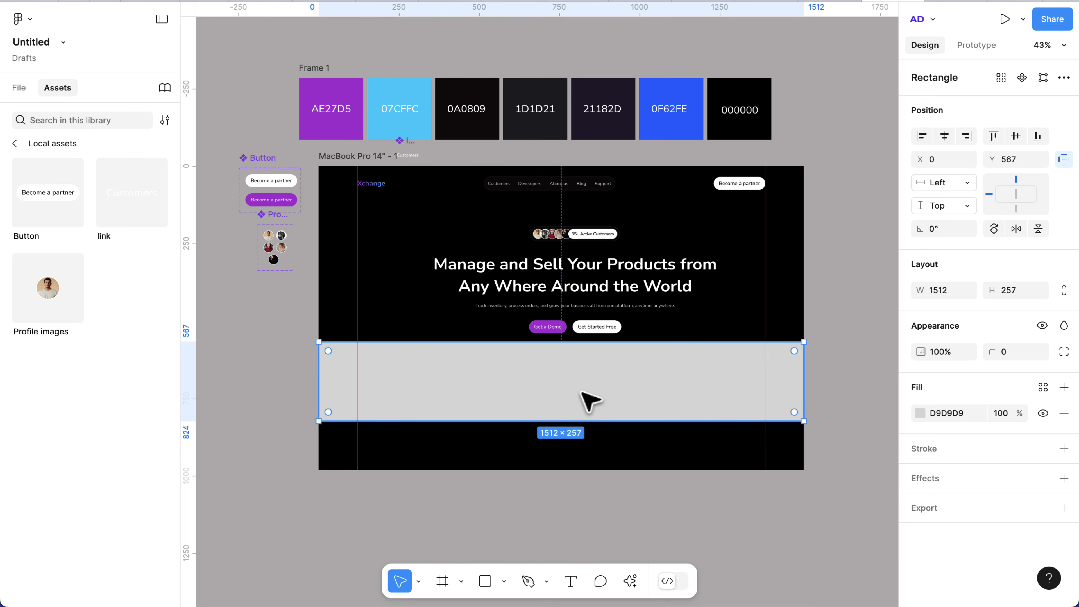
Move the rectangle up over the heading to about Y 262 and send it to the back
drag(581, 392, 585, 305)
right_click(589, 307)
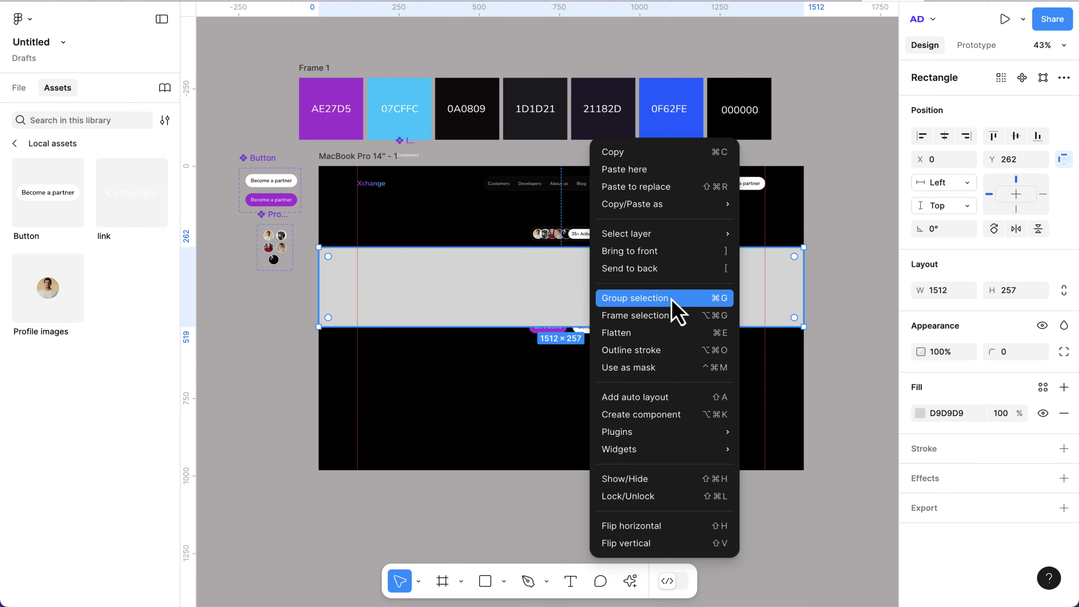
click(679, 285)
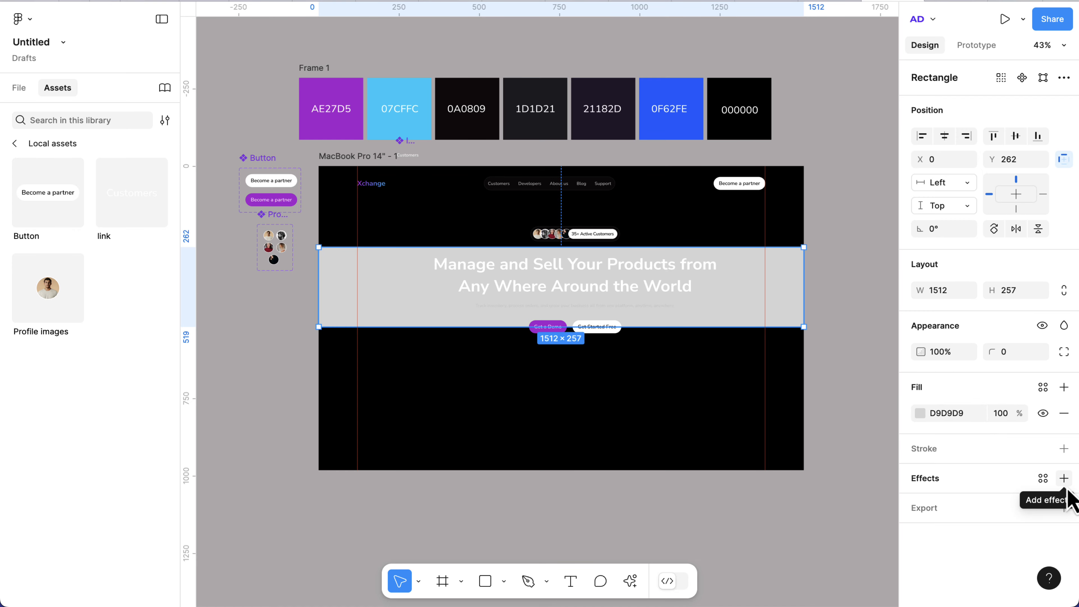
Fill the rectangle with AE27D5, sampled from the purple palette swatch
click(920, 413)
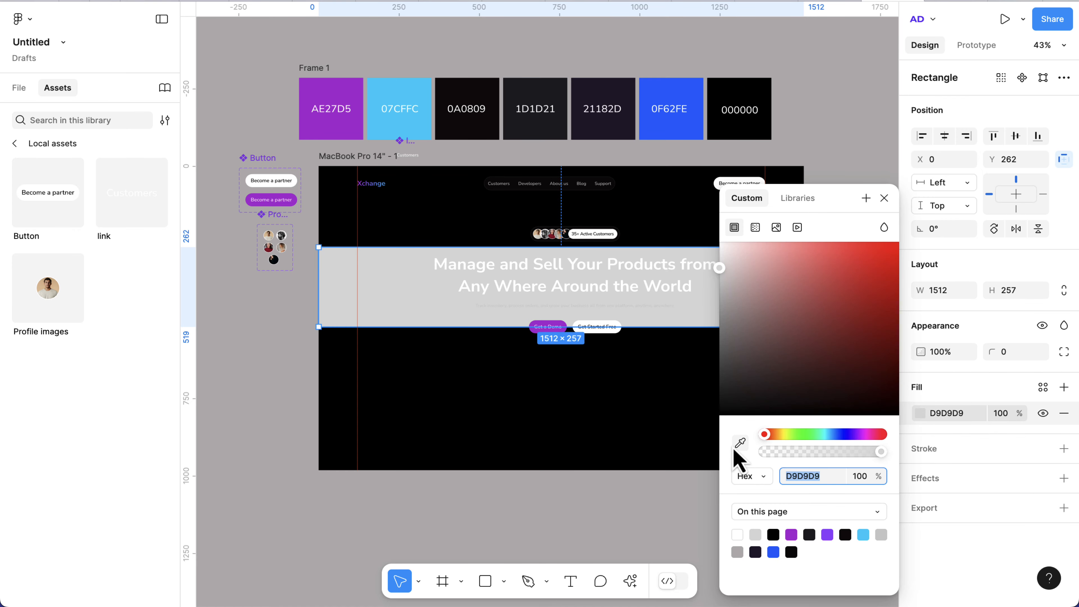
click(740, 442)
click(325, 125)
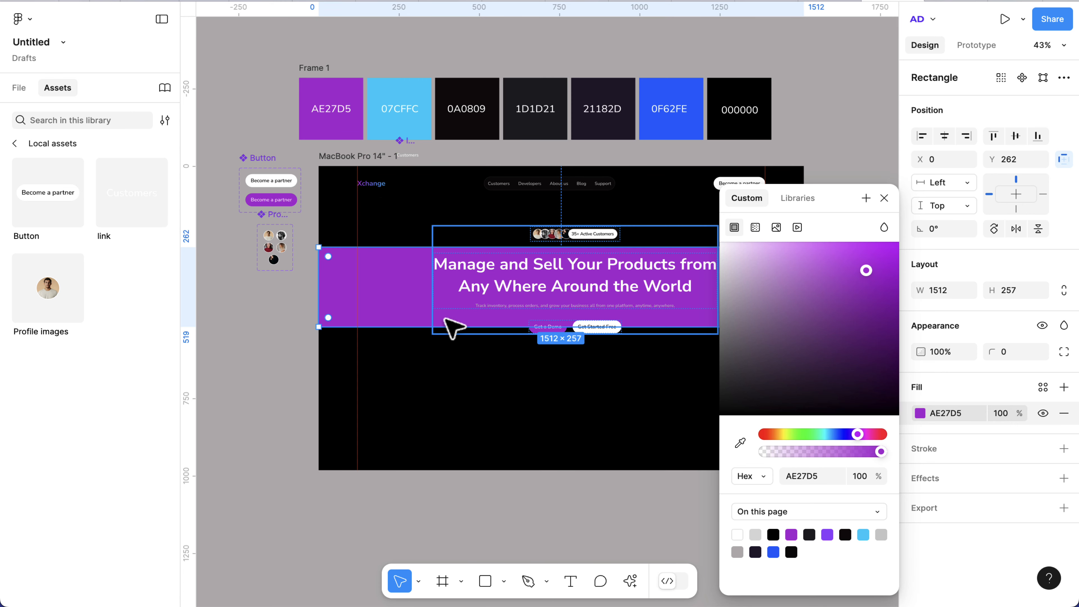
click(883, 198)
Add a Layer blur effect with a blur of 500 to the purple rectangle
click(1064, 483)
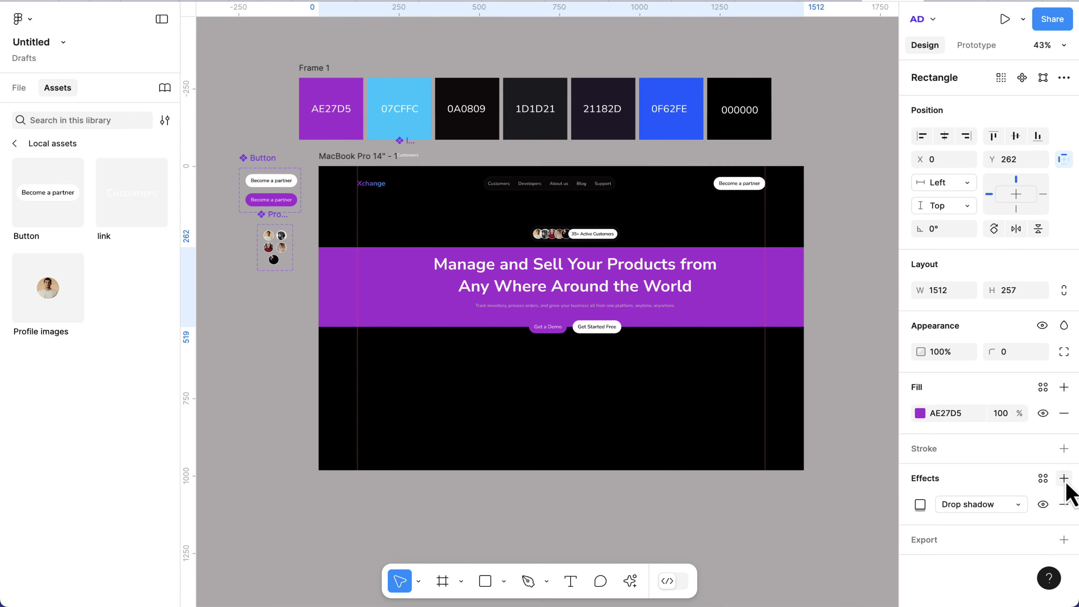
click(955, 513)
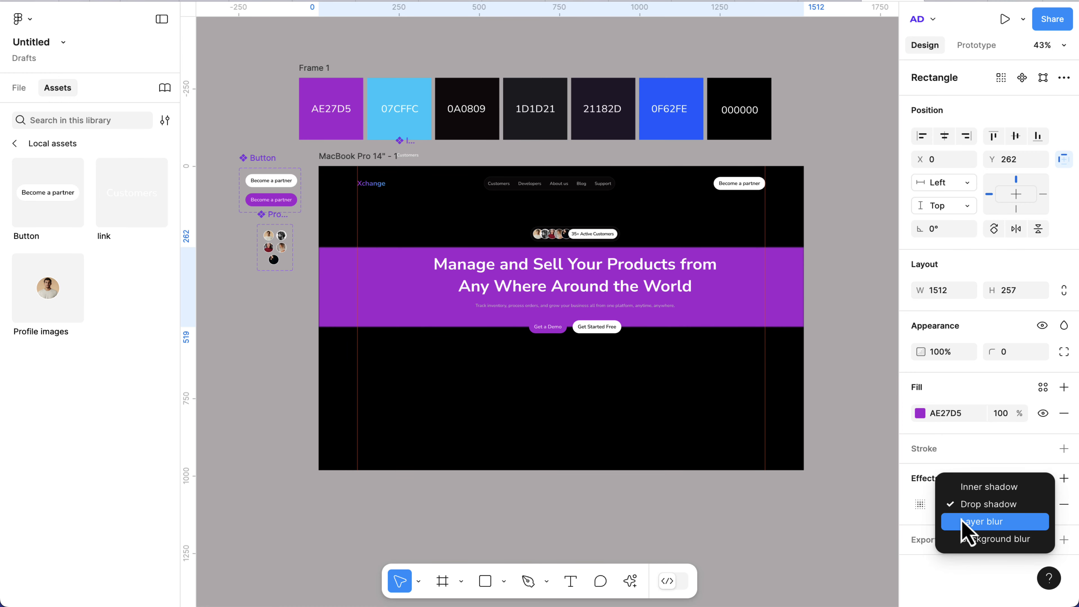
click(961, 521)
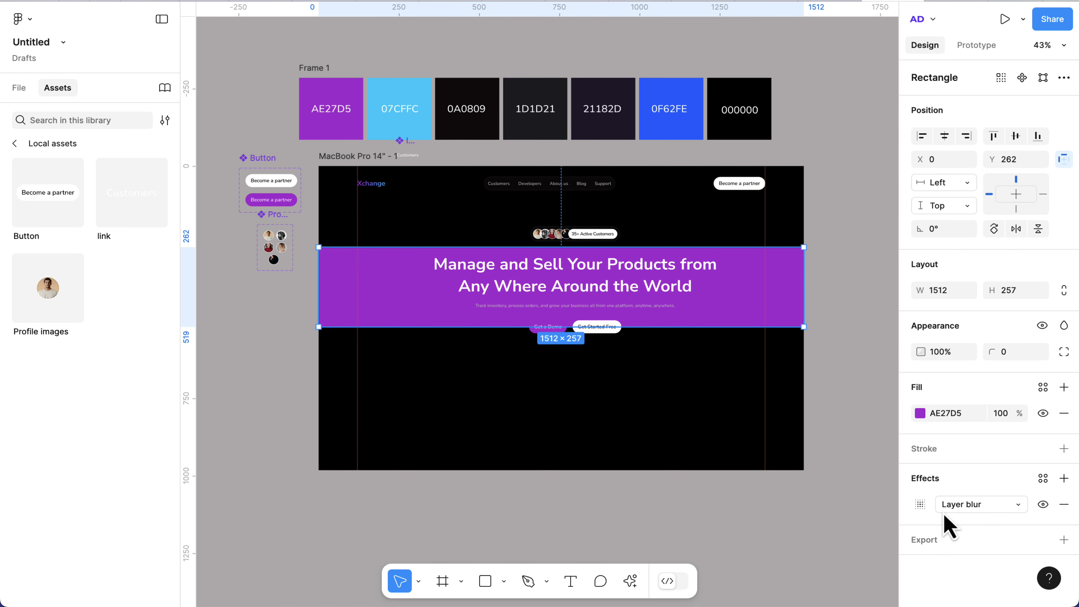
click(920, 504)
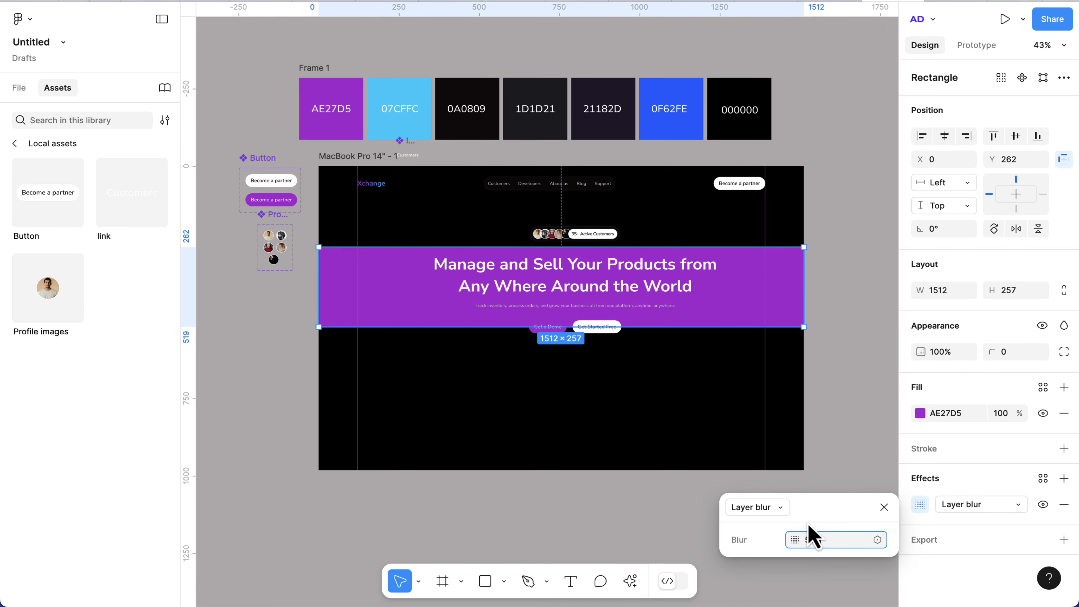
text(500)
key(Return)
Preview the page as a prototype to examine the blurred purple glow behind the hero content
scroll(559, 374, up, 3)
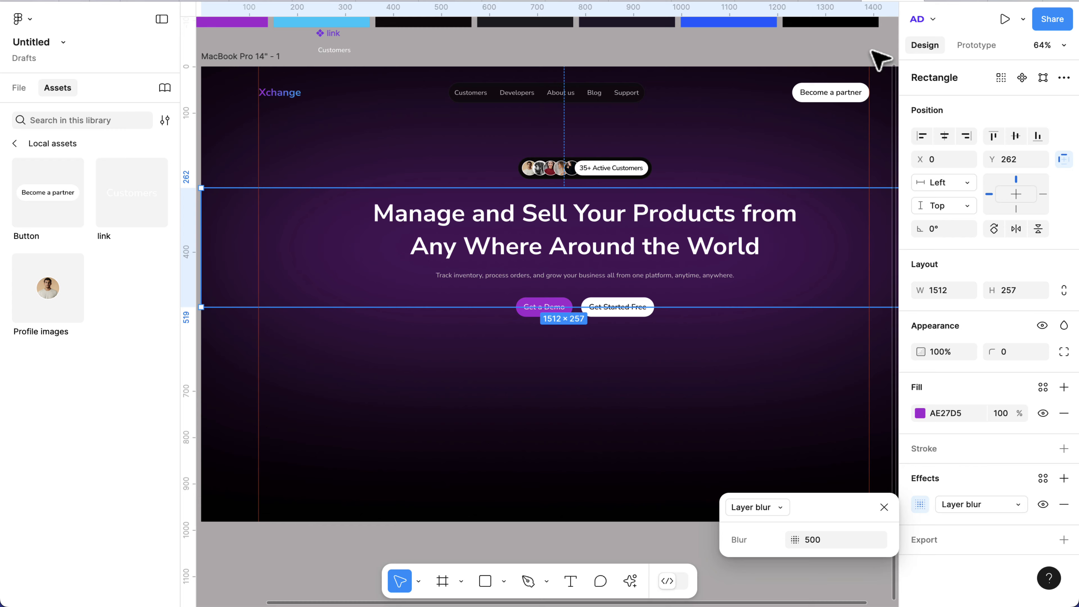
key(super+alt+Return)
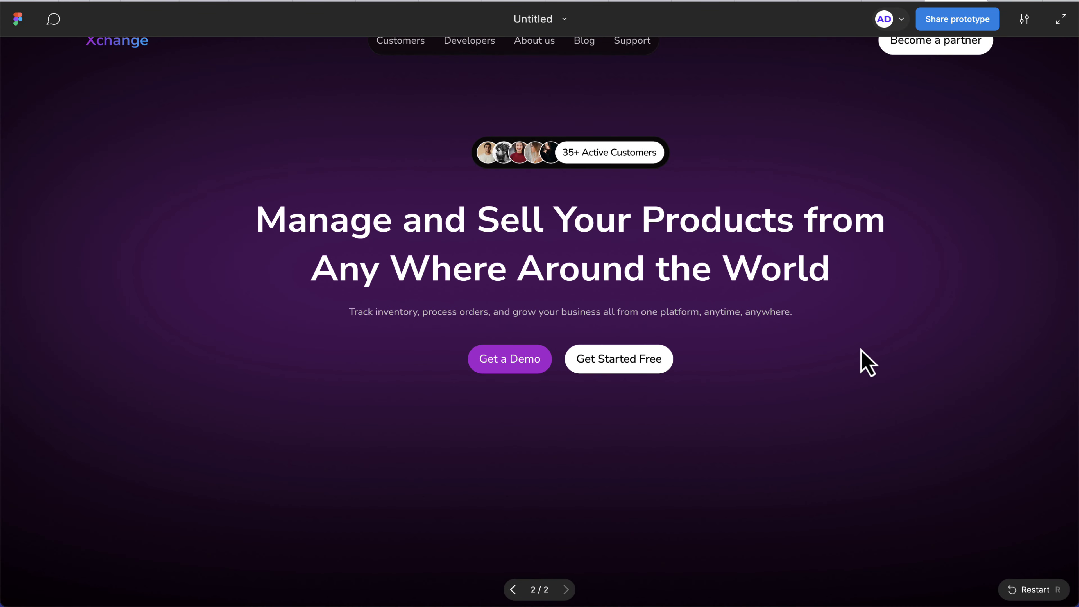
mouse_move(879, 17)
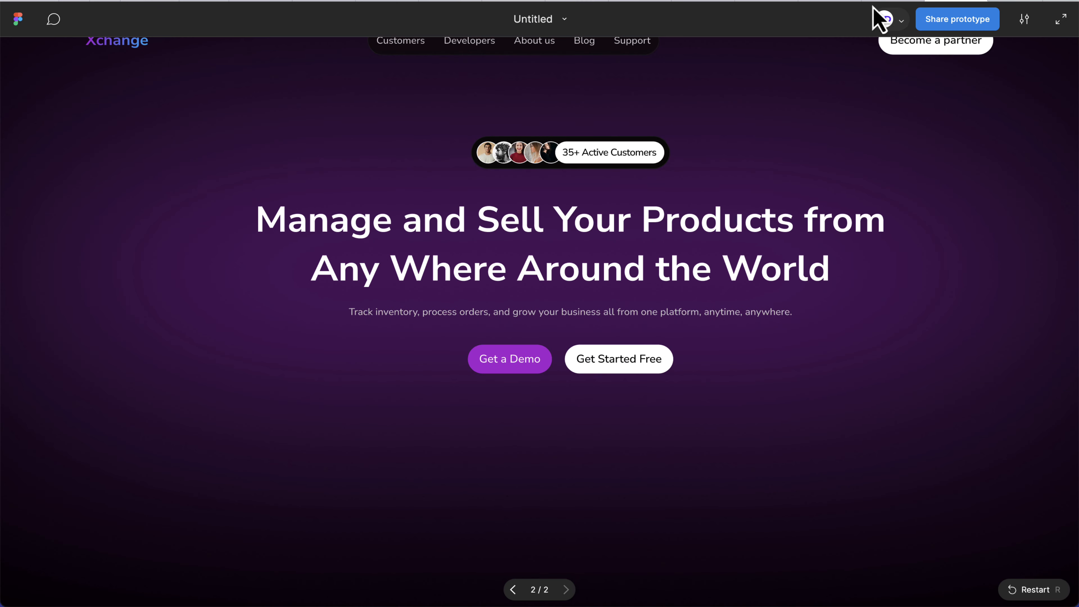
key(Escape)
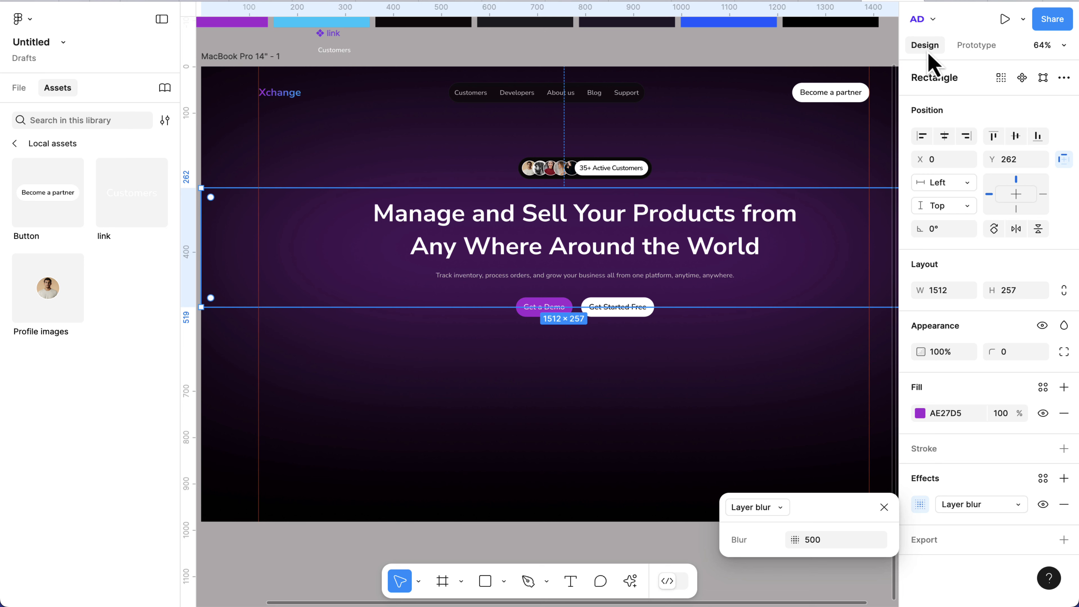
click(1004, 18)
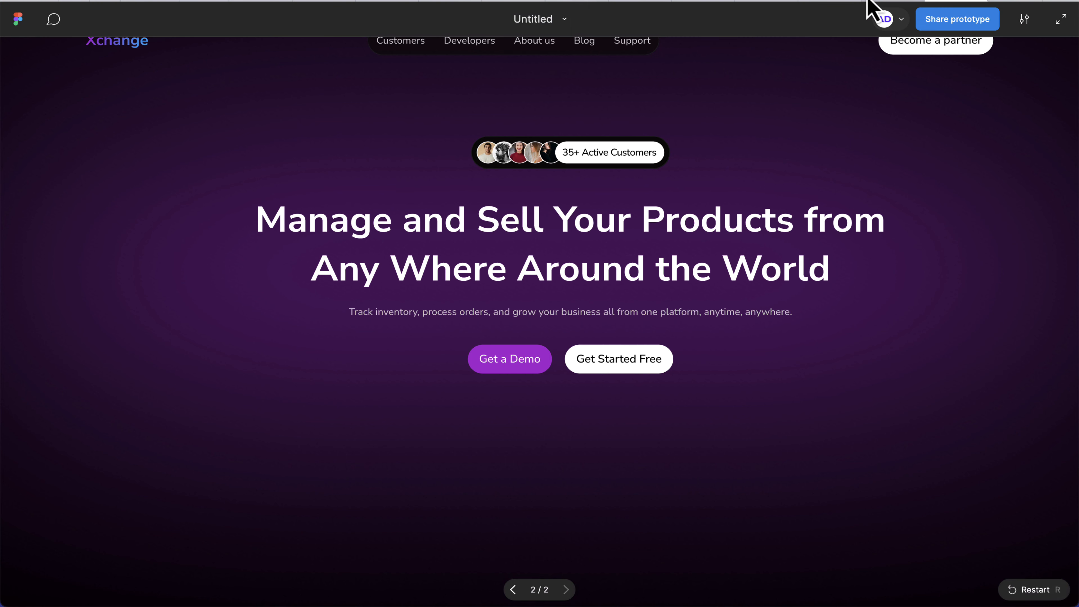
key(Escape)
Set the blurred rectangle's fill opacity to 30% and check the page in the prototype preview
click(999, 416)
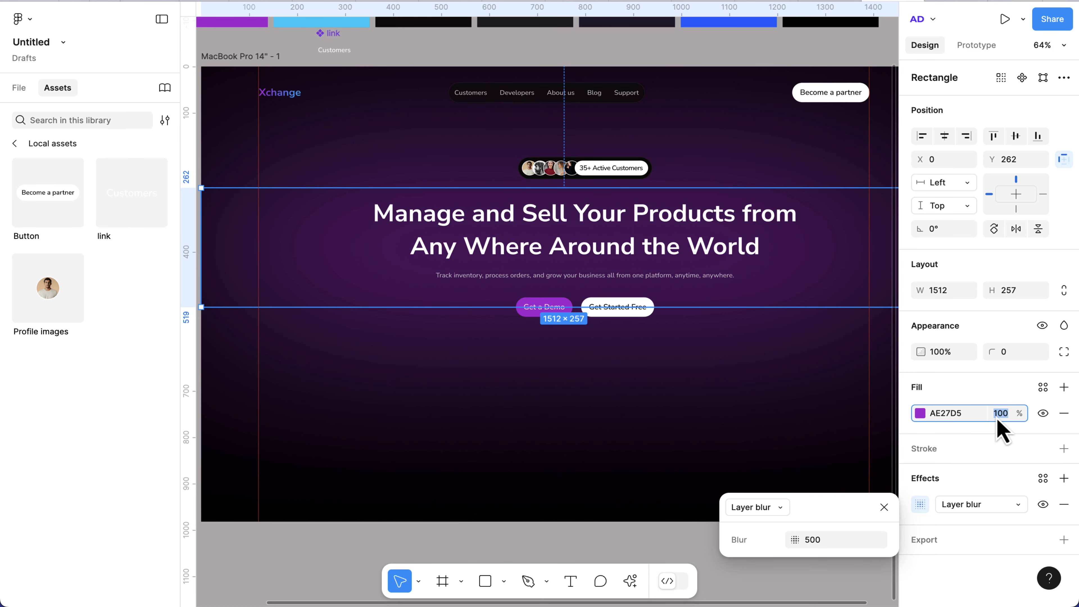
text(30)
key(Return)
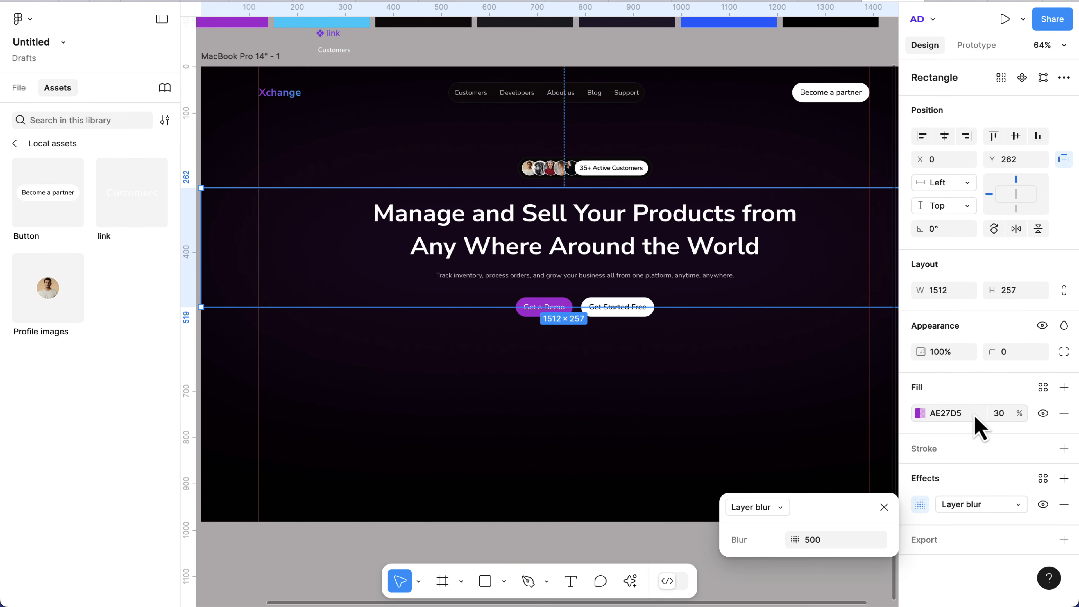
key(super+alt+Return)
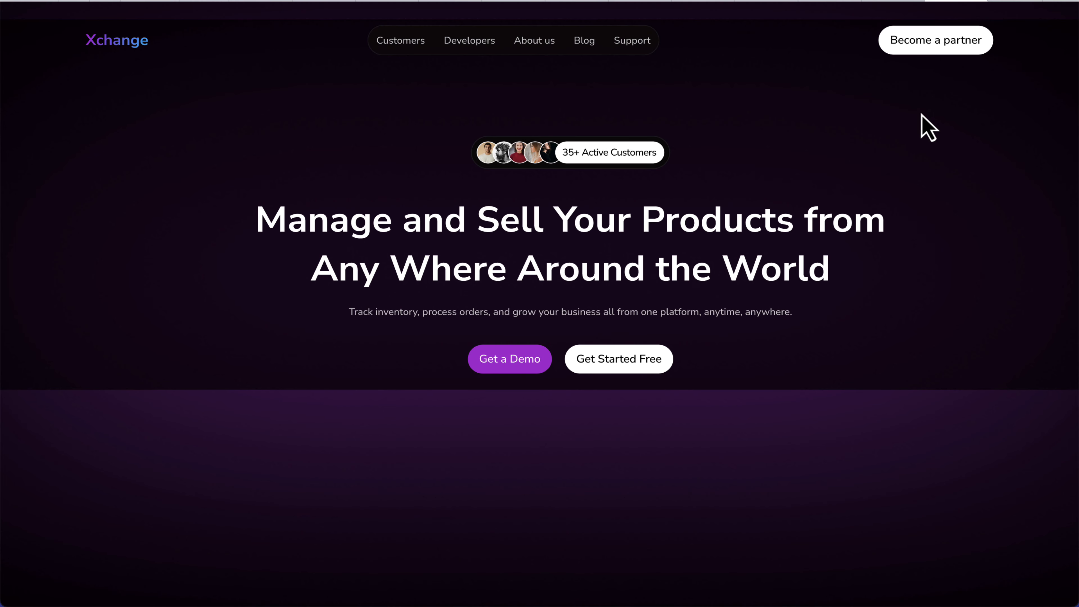
click(871, 1)
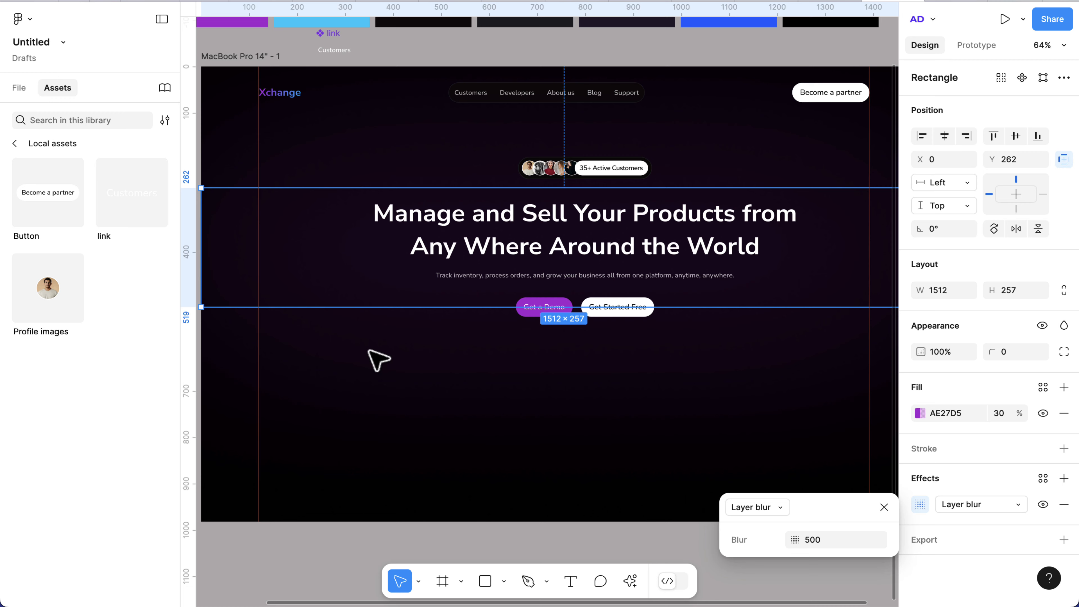
Nudge the blurred purple rectangle down to Y 268 and check the glow in the prototype preview
key(Down)
key(Down)
key(Down)
key(Down)
key(Down)
key(Down)
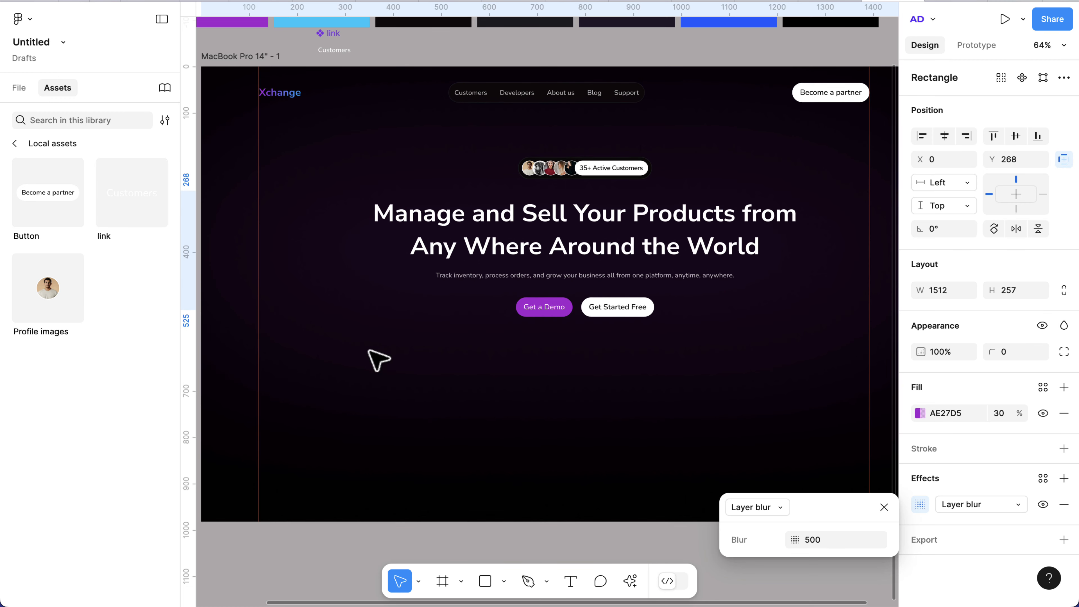
click(940, 2)
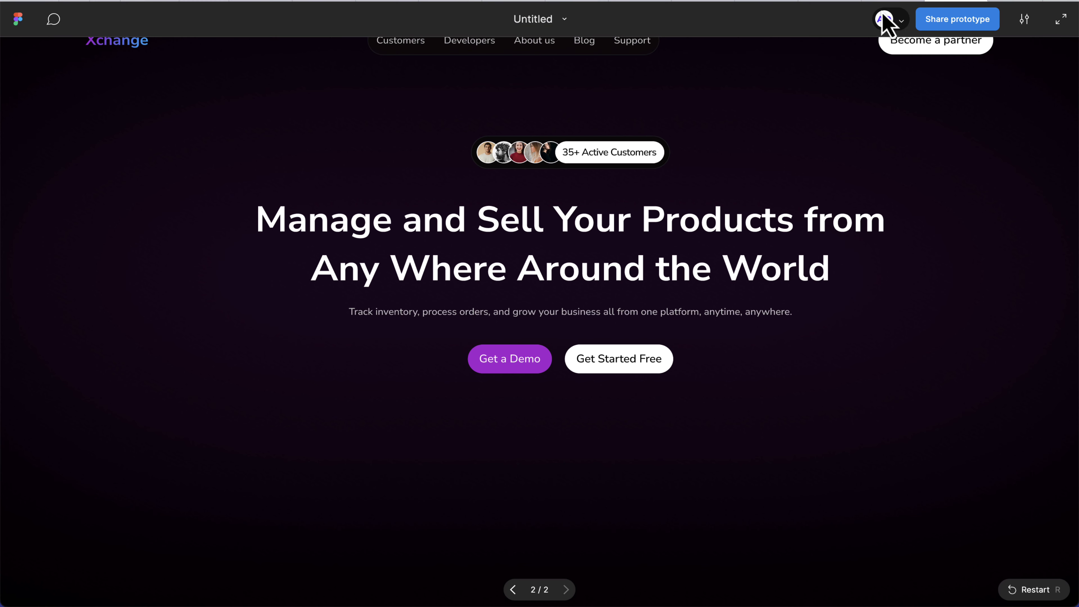
click(875, 4)
Move the blurred rectangle down to Y 358 in large nudges and check the page in the prototype preview
key(shift+Down)
key(shift+Down)
key(shift+Down)
key(shift+Down)
key(shift+Down)
key(shift+Down)
key(shift+Down)
key(shift+Down)
key(shift+Down)
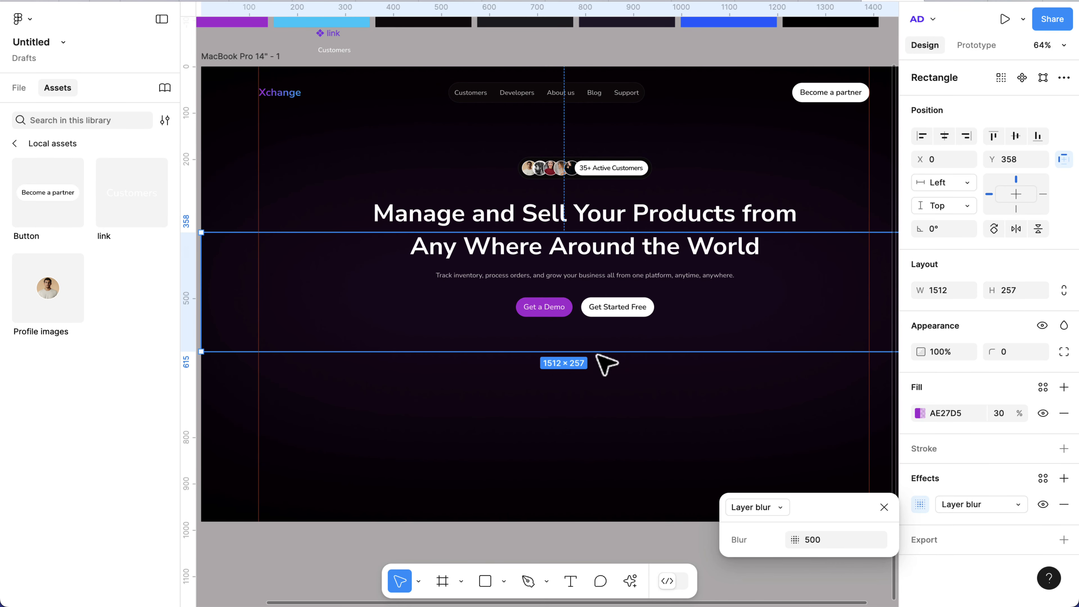
click(941, 0)
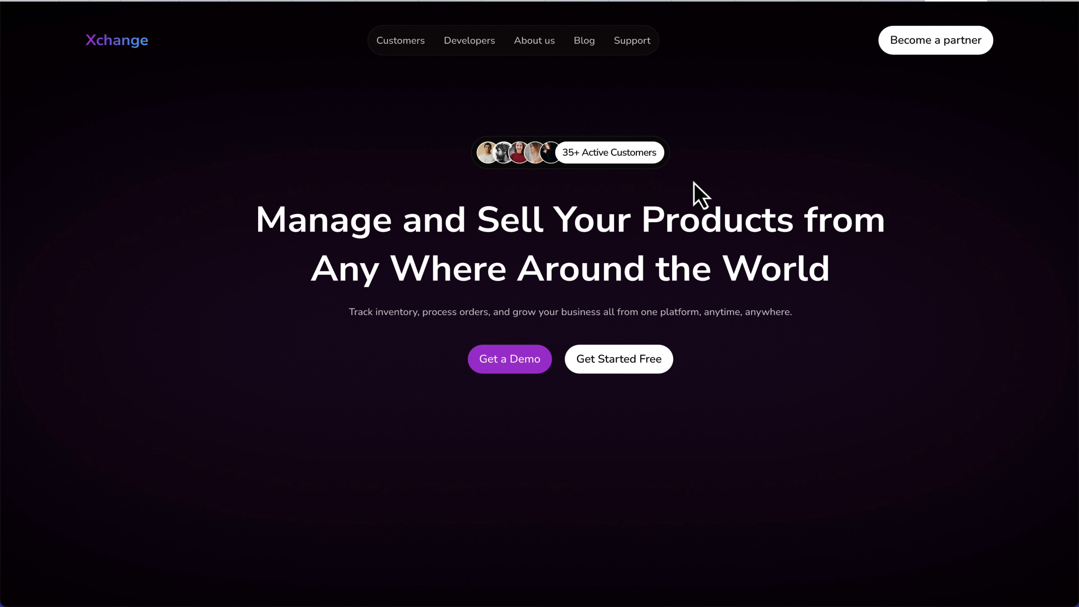
click(870, 3)
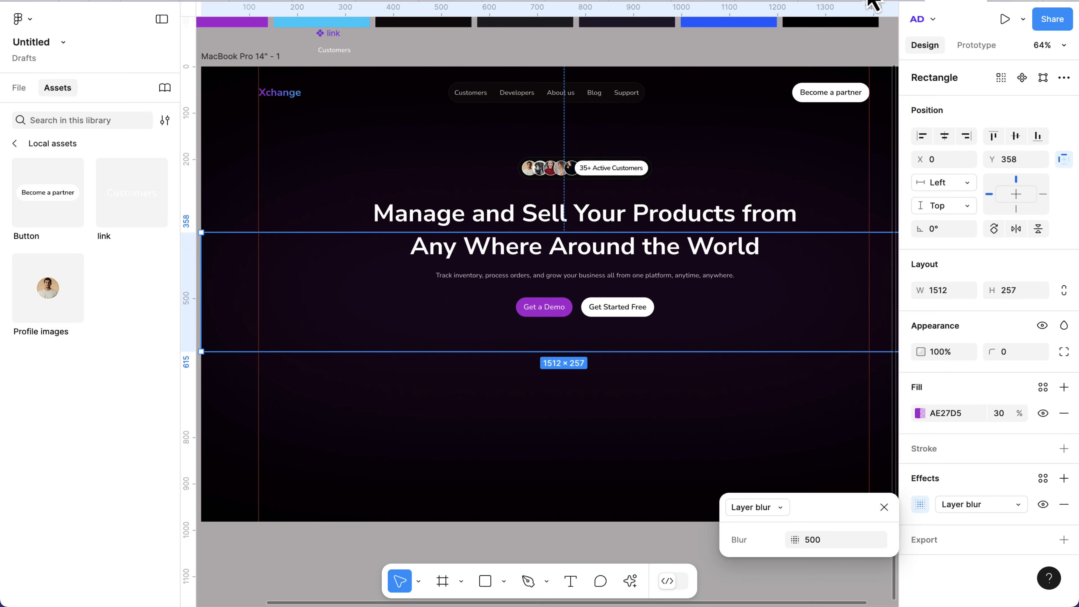
Reduce the blurred rectangle's fill opacity to 20% and check the softer glow in the prototype preview
click(998, 412)
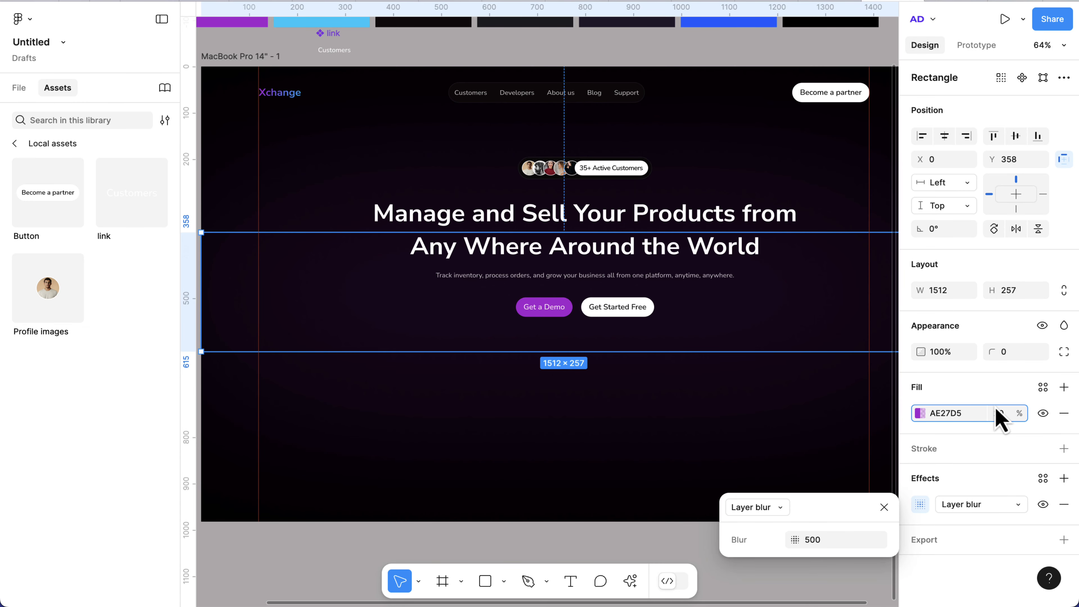
text(20)
key(Return)
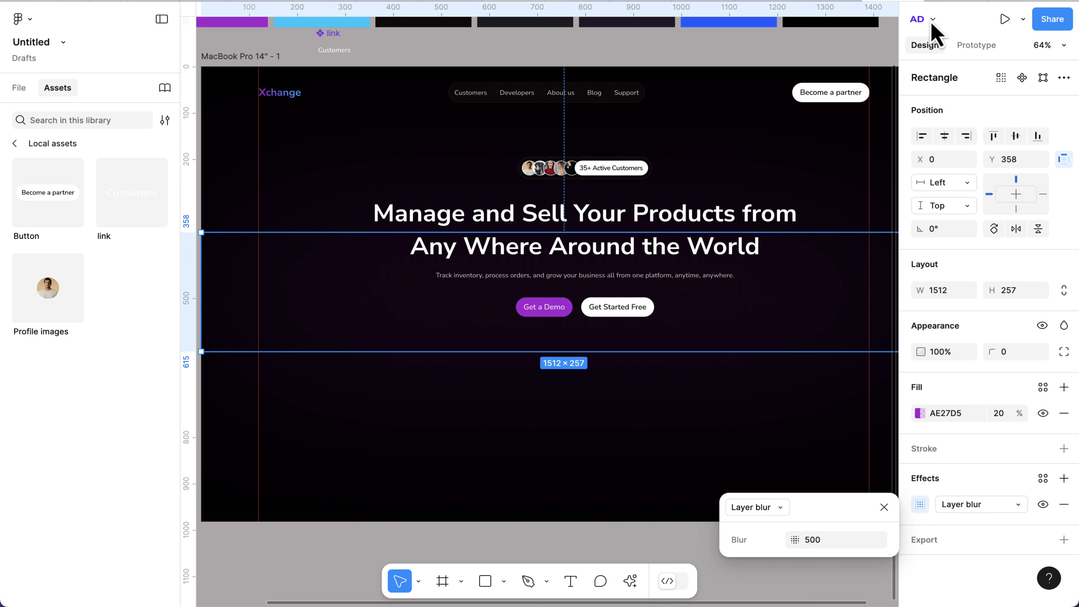
click(942, 3)
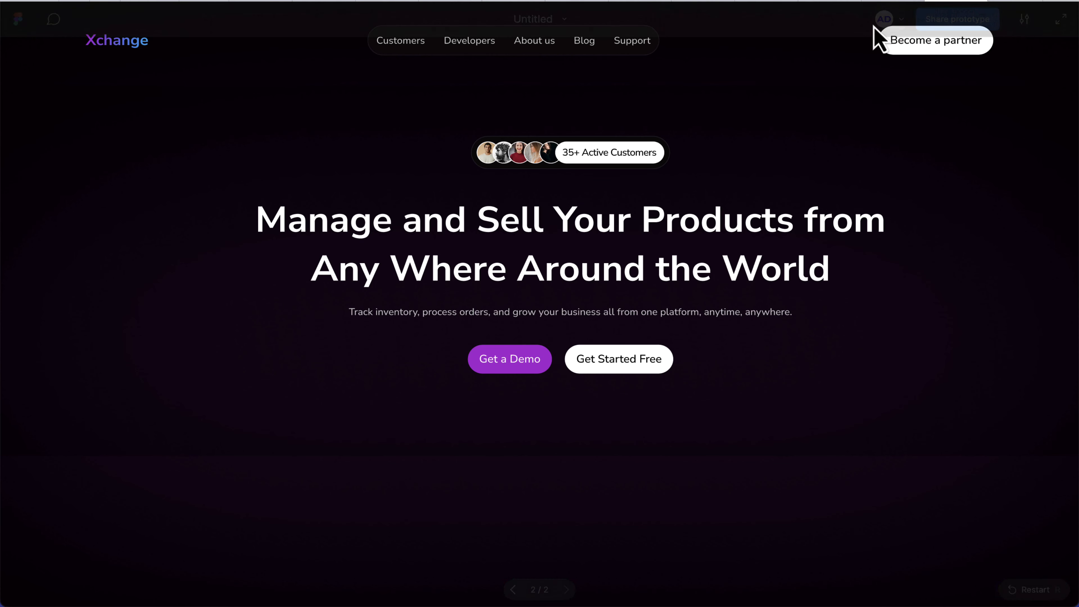
click(871, 2)
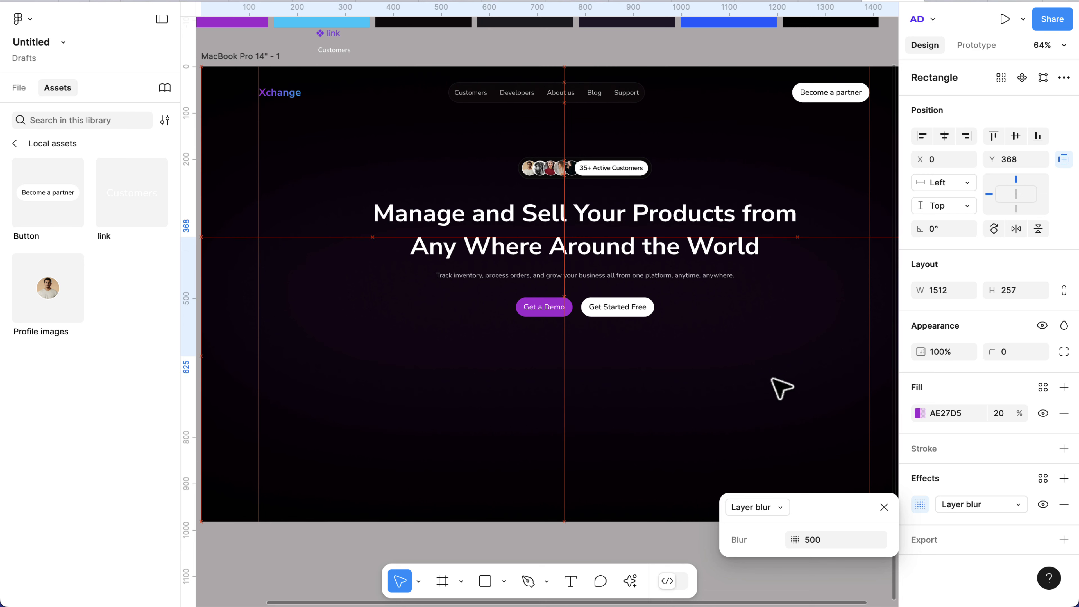
Shift the blurred rectangle down to Y 368 and review its position in the prototype preview
key(shift+Down)
click(944, 2)
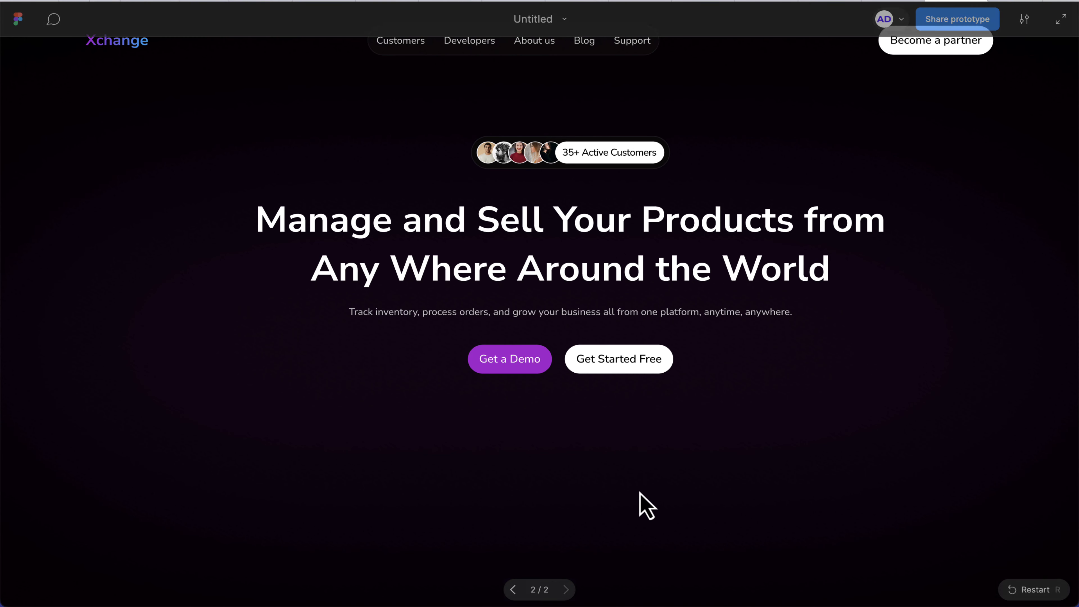
click(875, 2)
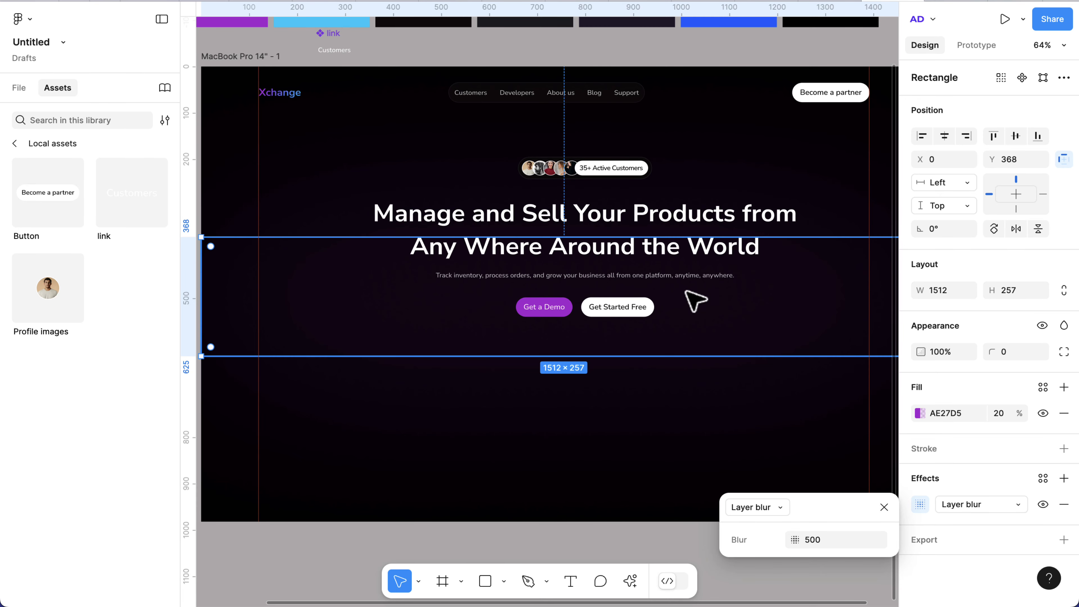
Draw a straight vertical line about 225 px long with the Pen tool on the empty canvas beside the purple palette swatch
scroll(691, 299, down, 3)
scroll(410, 236, up, 3)
scroll(423, 250, up, 5)
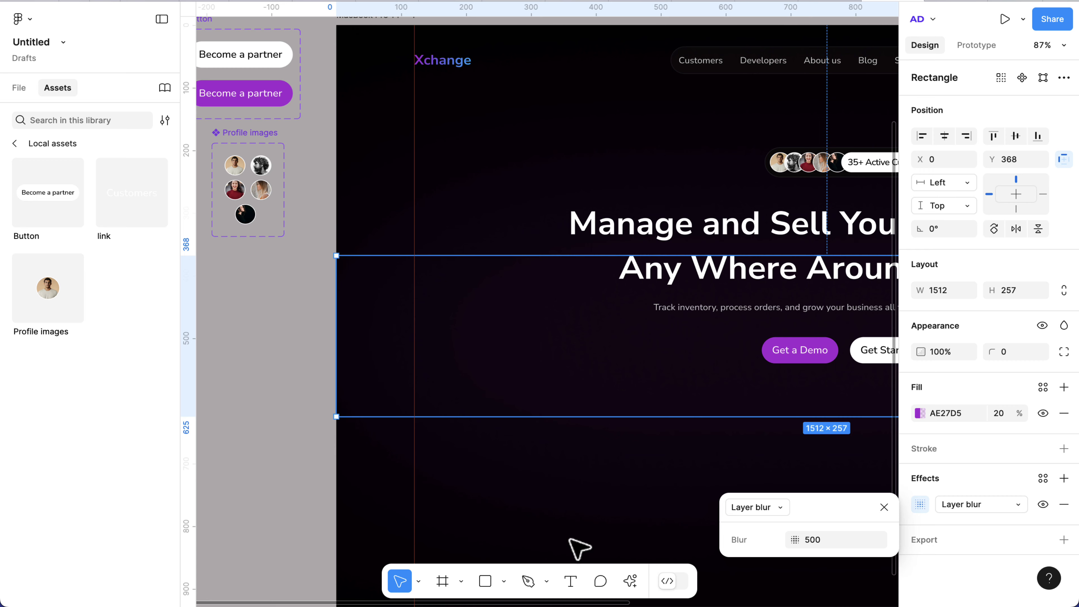
click(527, 581)
scroll(513, 325, left, 4)
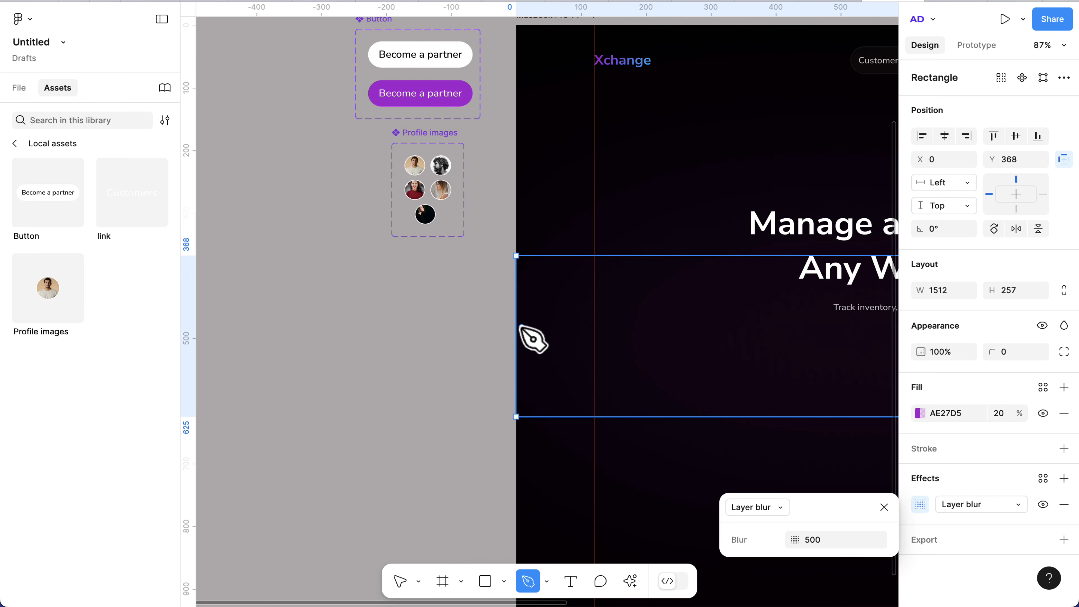
scroll(515, 328, up, 3)
scroll(473, 319, up, 5)
scroll(485, 332, up, 5)
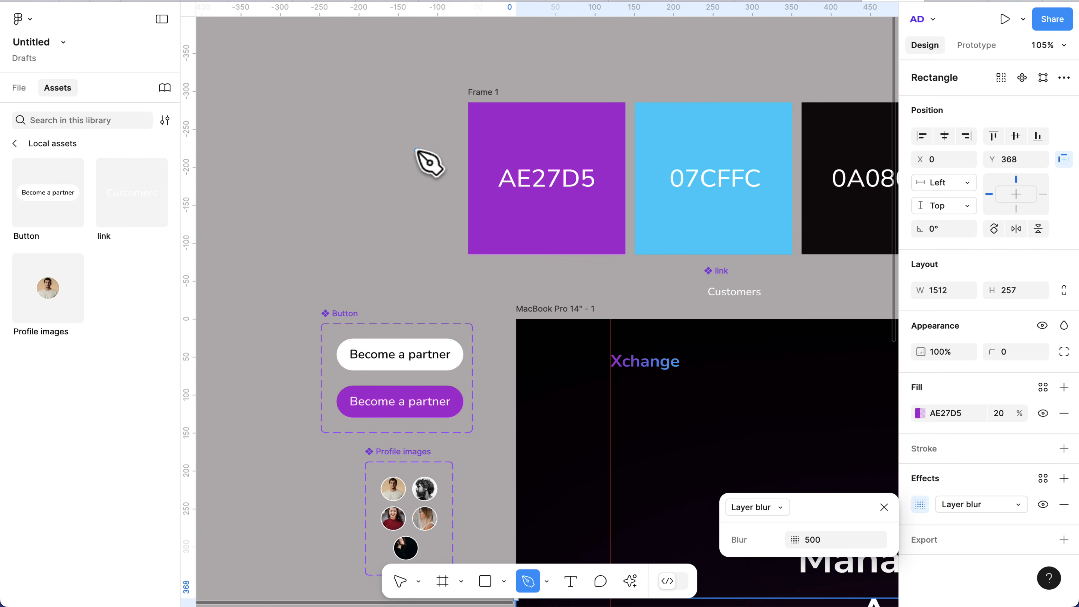
click(396, 77)
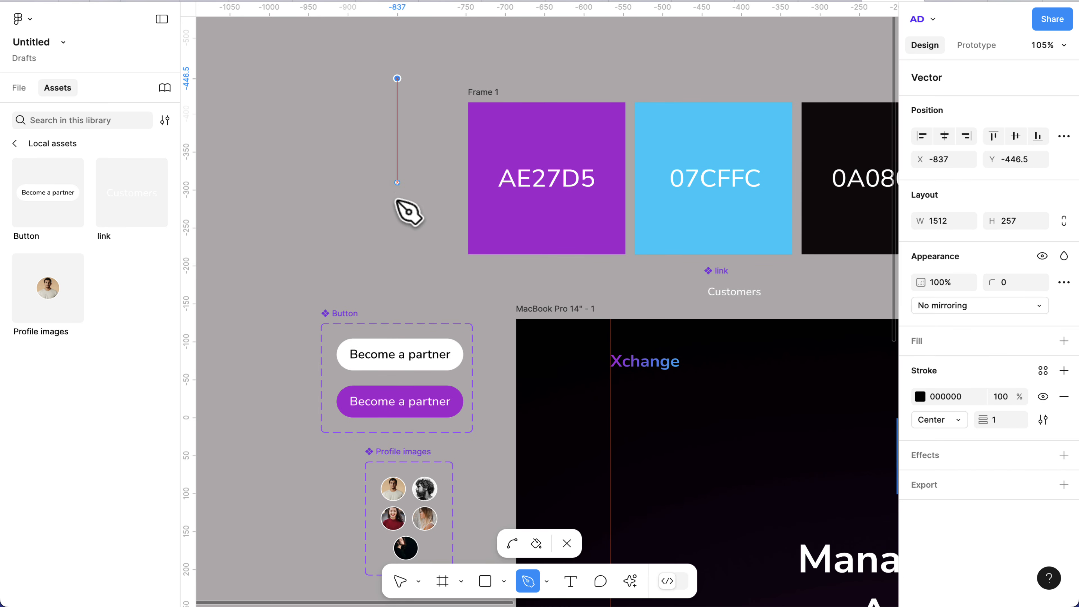
click(397, 249)
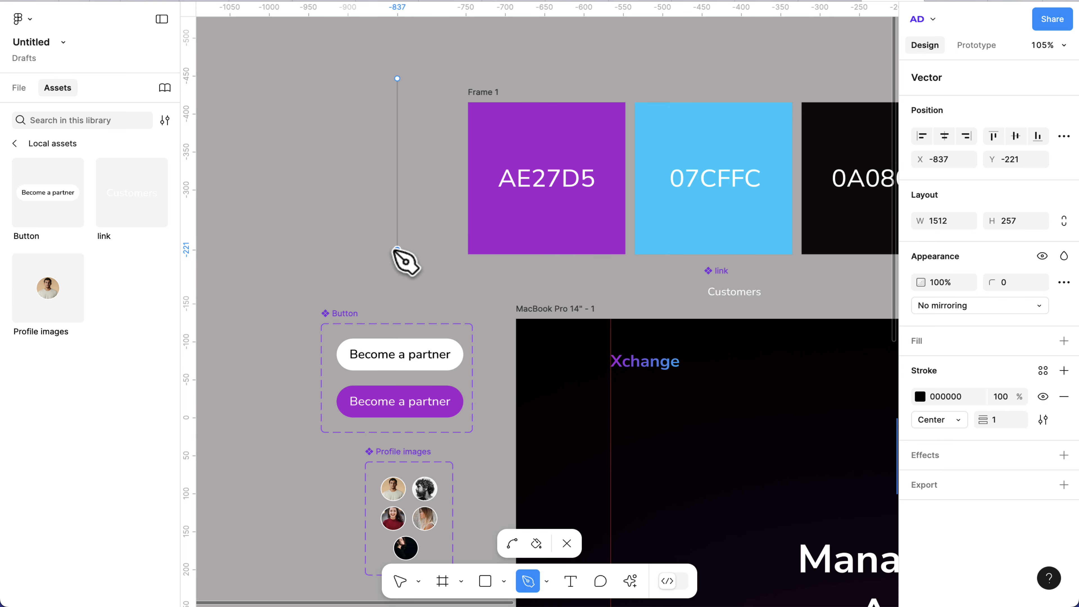
click(567, 544)
Set the vertical line's stroke weight to 20
scroll(397, 140, up, 5)
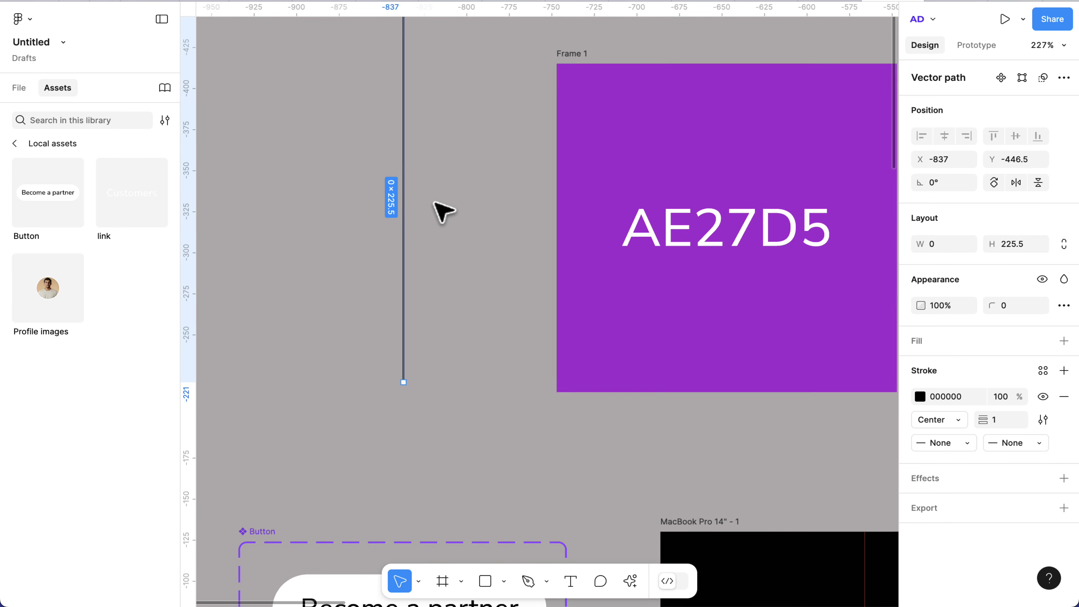
scroll(433, 200, down, 3)
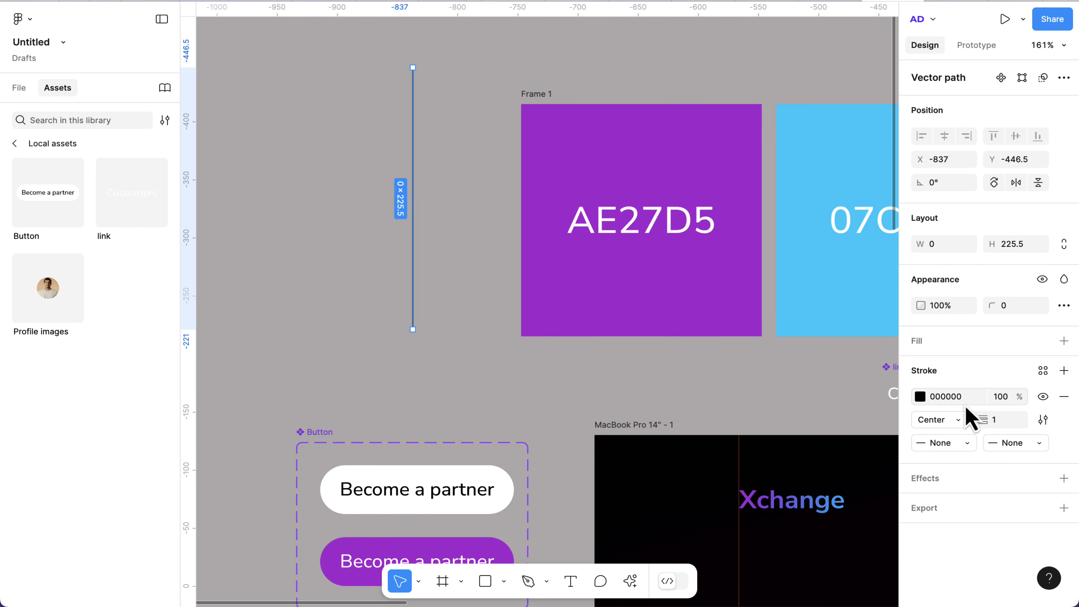
click(1000, 423)
text(2)
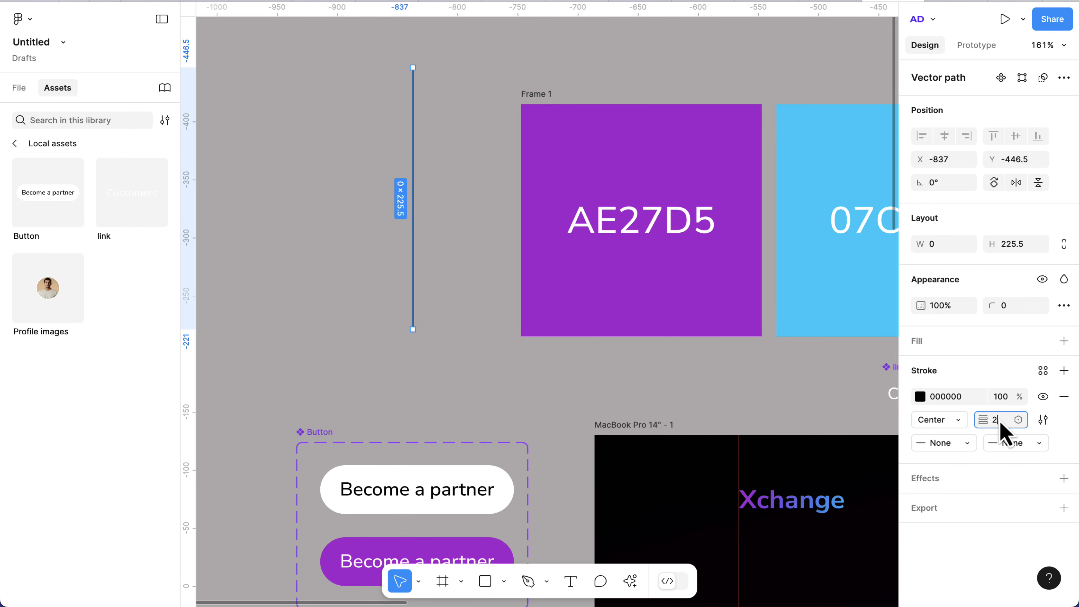
text(0)
key(Return)
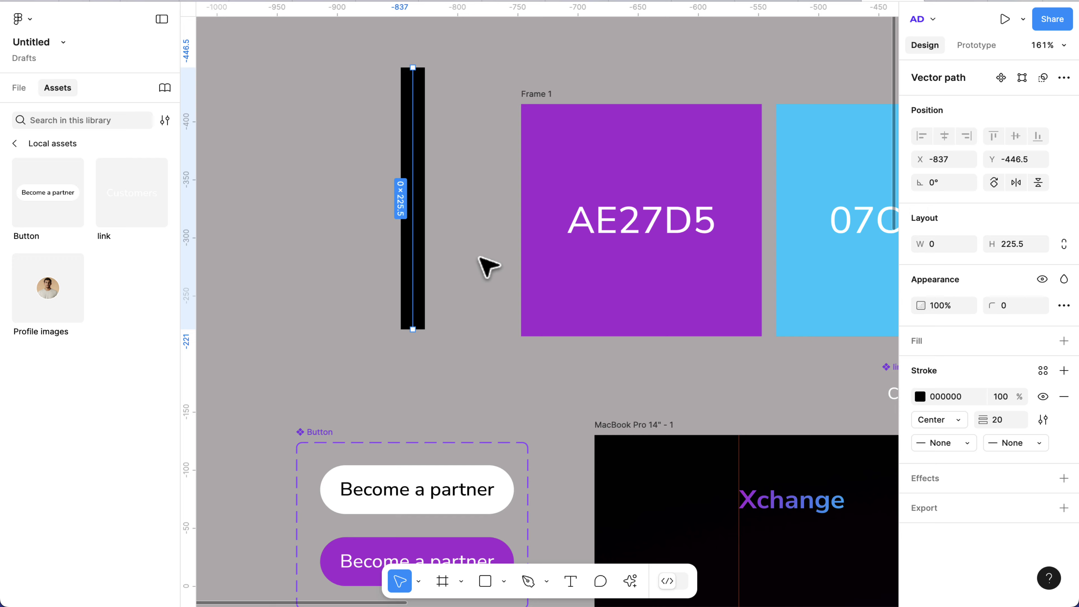
Change the line's stroke to a linear gradient and add a middle stop at 50%
scroll(479, 257, right, 3)
click(918, 398)
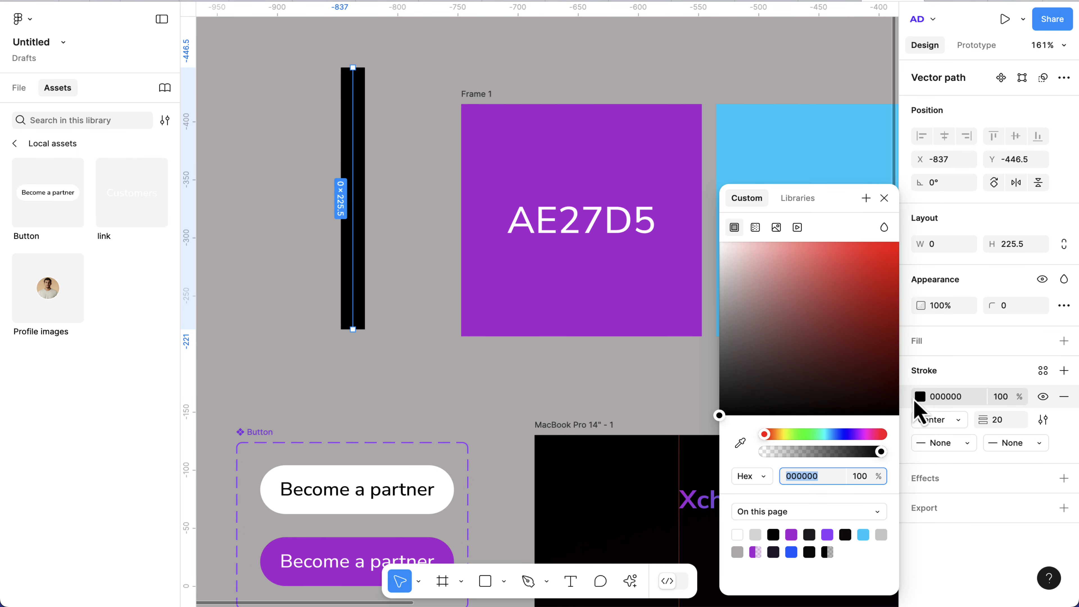
click(756, 233)
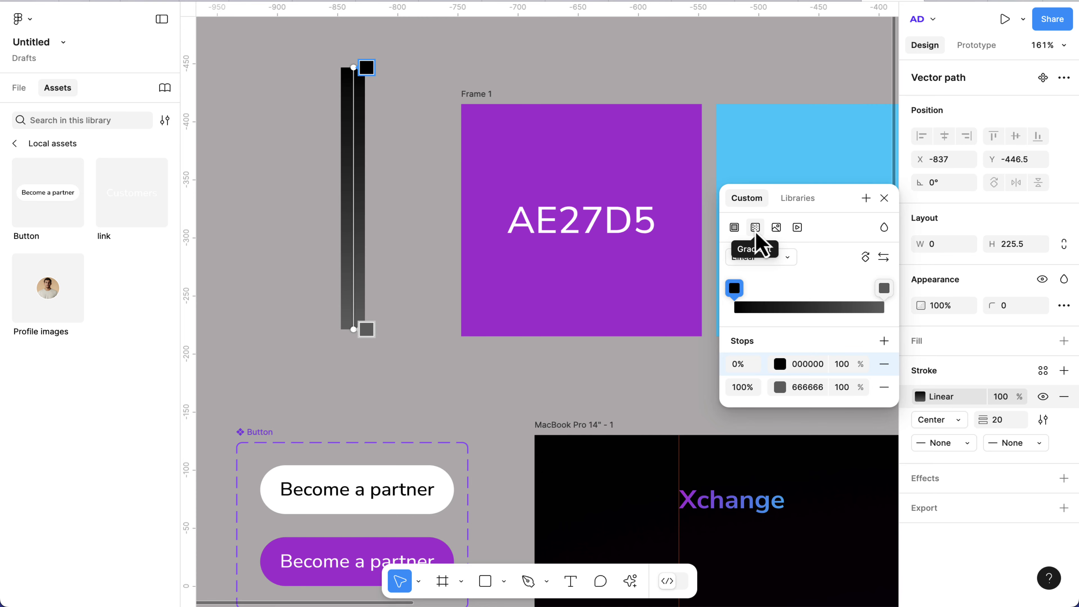
scroll(686, 272, right, 5)
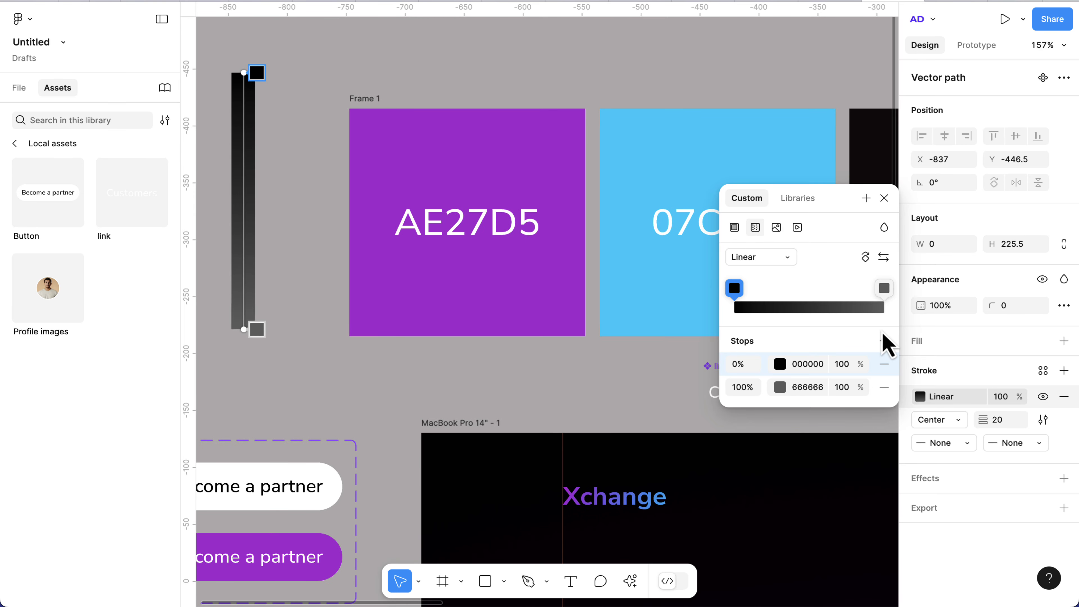
click(884, 340)
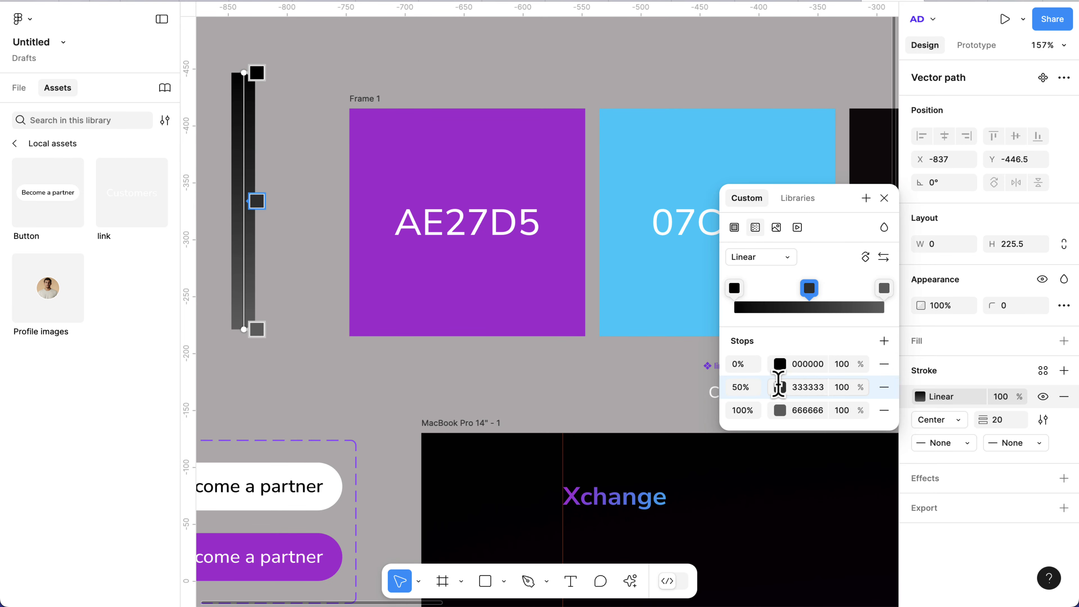
Set the gradient's 0% stop to 0F62FE, sampled from the blue palette swatch
scroll(781, 383, down, 3)
click(780, 364)
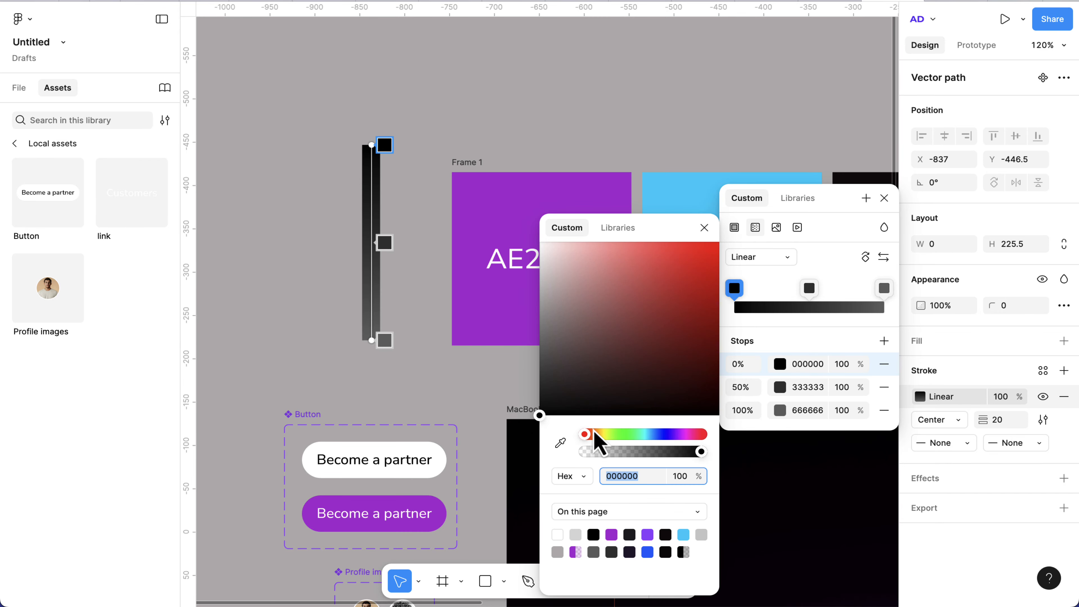
click(560, 442)
scroll(518, 385, down, 5)
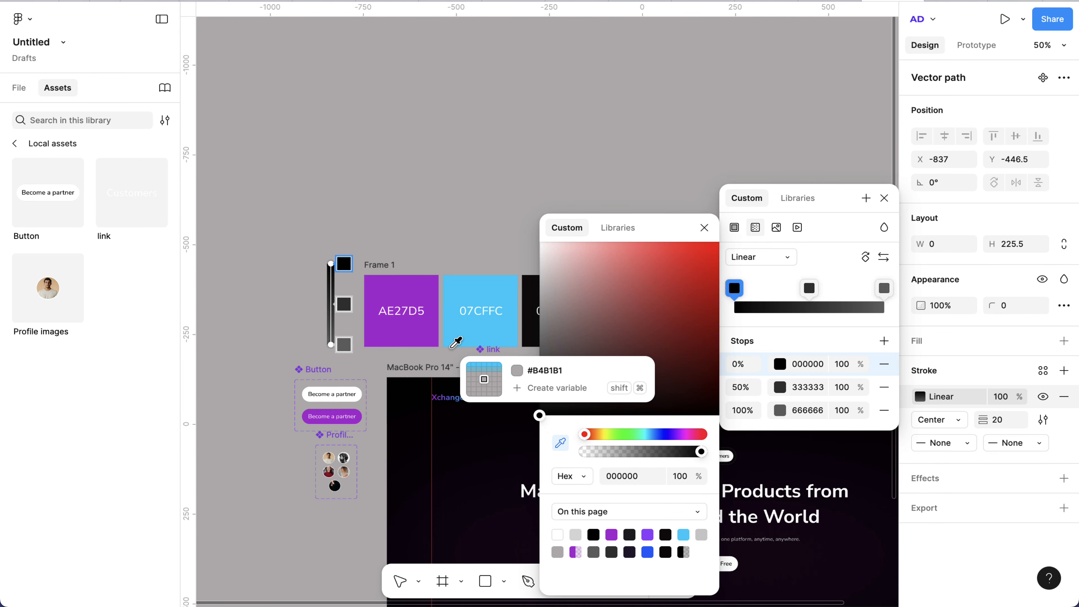
scroll(456, 341, right, 10)
click(404, 299)
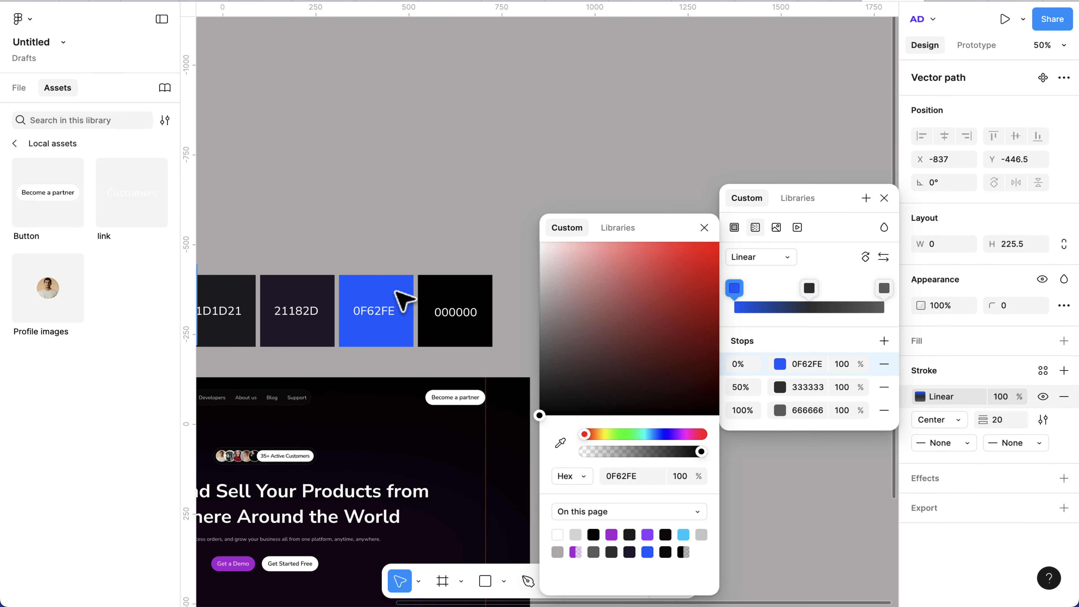
Set the gradient's 50% stop to AE27D5, sampled from the purple palette swatch
scroll(406, 304, left, 5)
scroll(409, 306, up, 5)
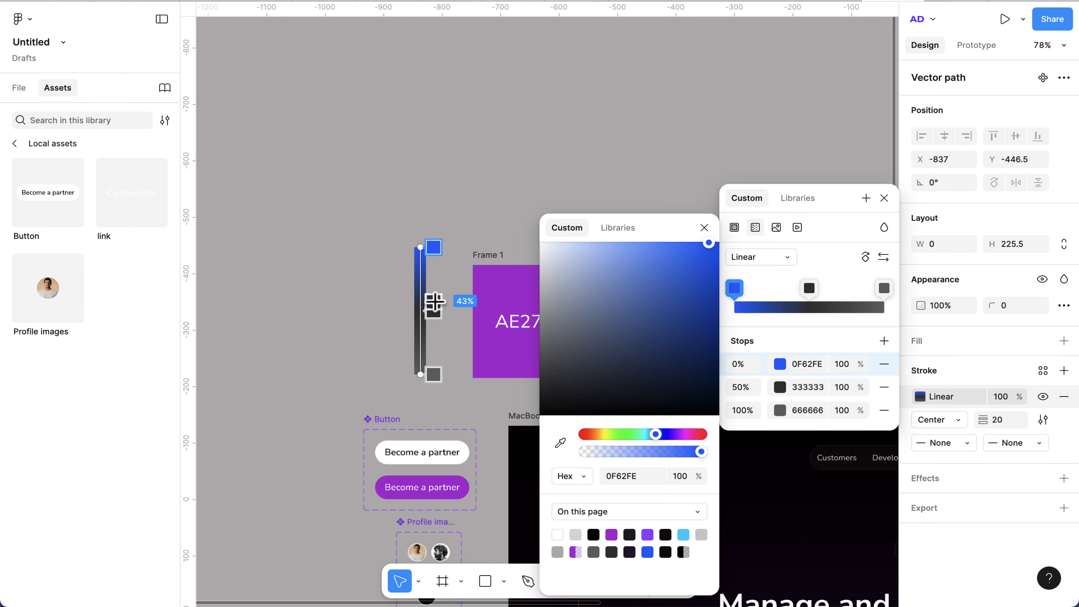
scroll(433, 302, right, 2)
click(373, 310)
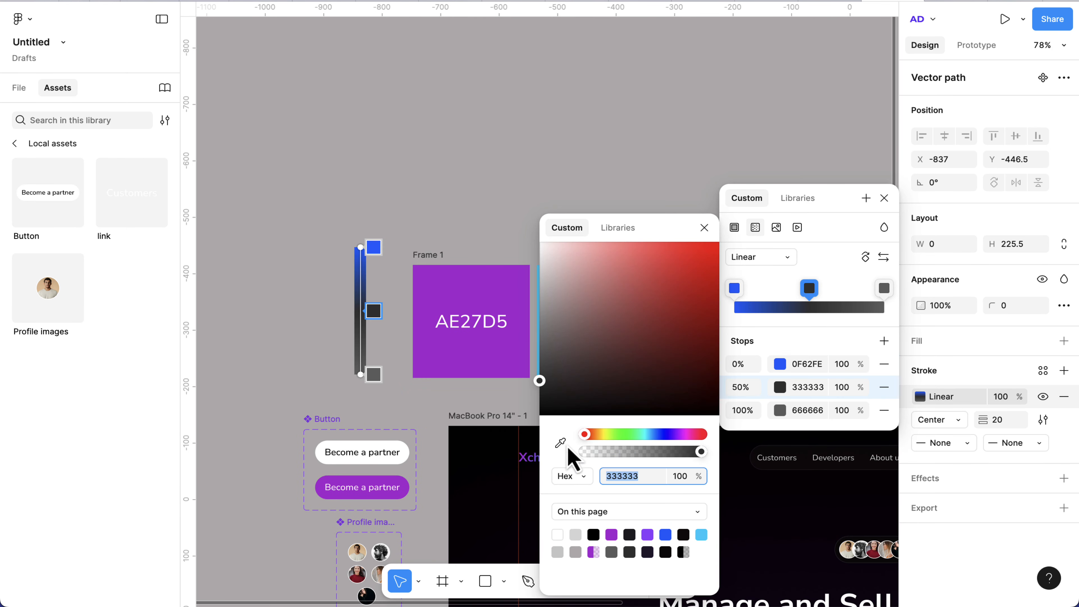
click(560, 443)
click(471, 283)
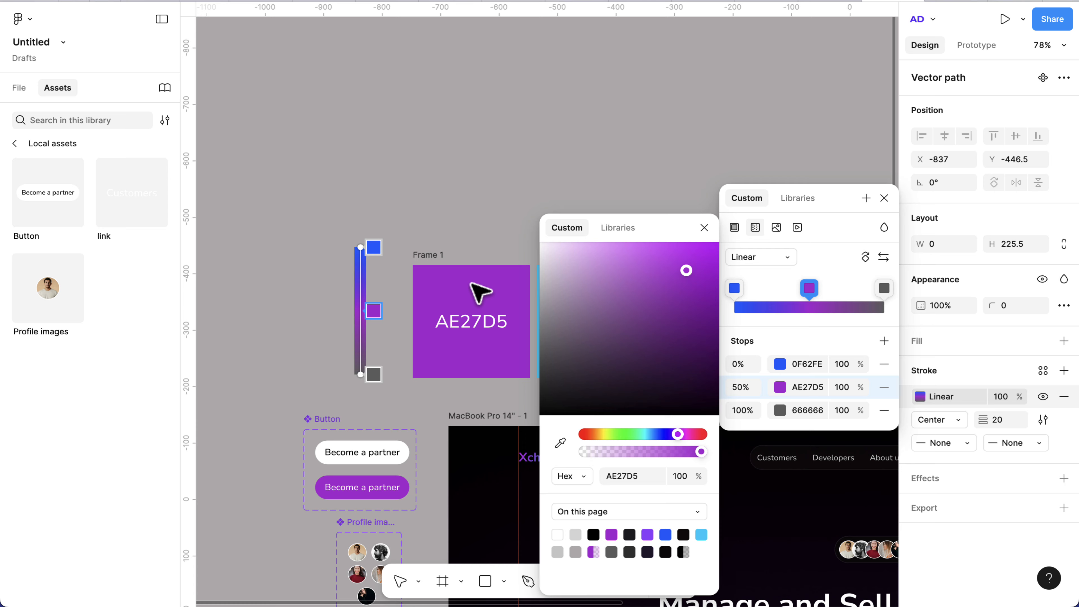
Set the gradient's 100% stop to 07CFFC, sampled from the light blue palette swatch, and inspect the line's gradient up close
scroll(373, 348, up, 1)
click(373, 374)
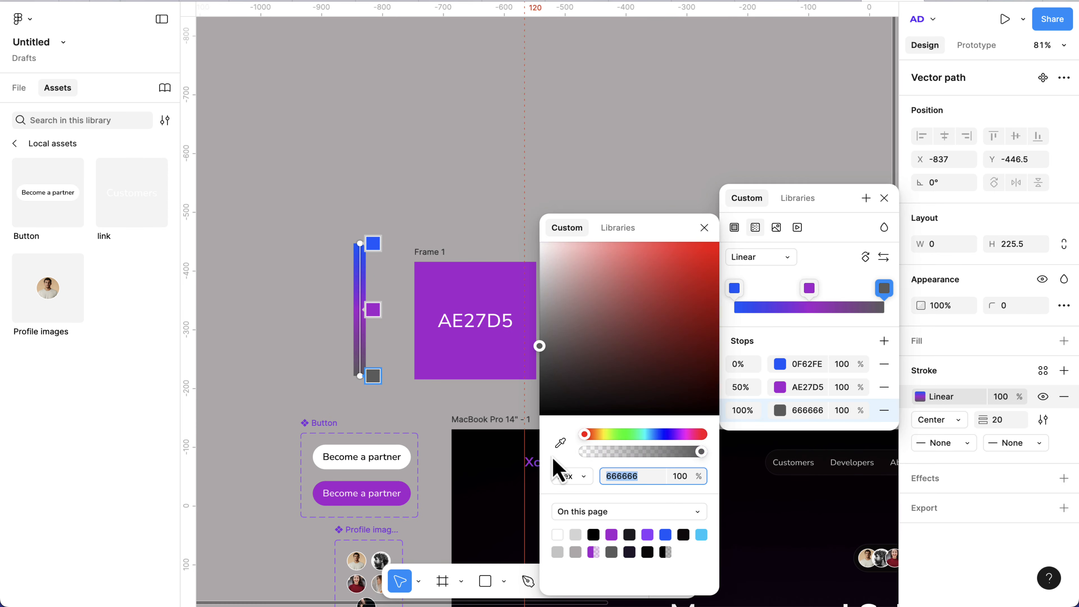
click(560, 442)
scroll(484, 381, right, 4)
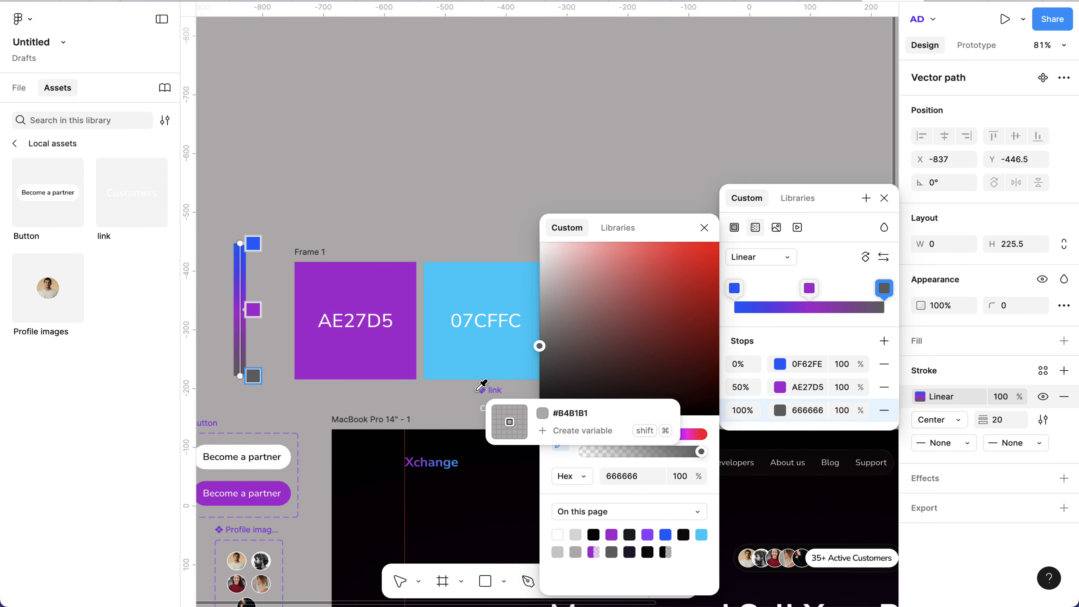
click(483, 289)
scroll(416, 325, left, 3)
scroll(337, 325, up, 3)
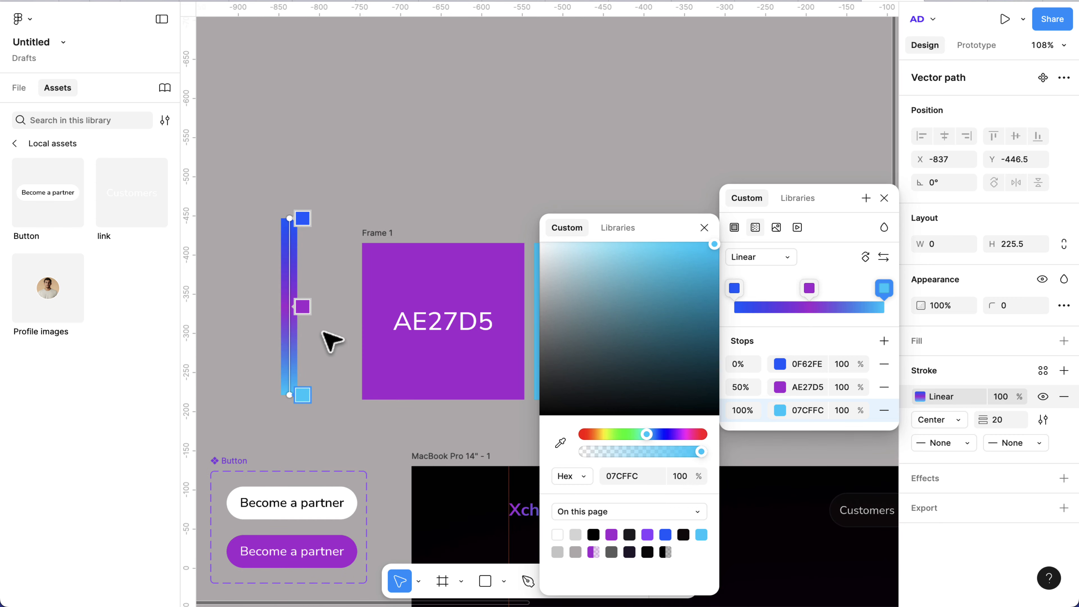
scroll(412, 315, up, 5)
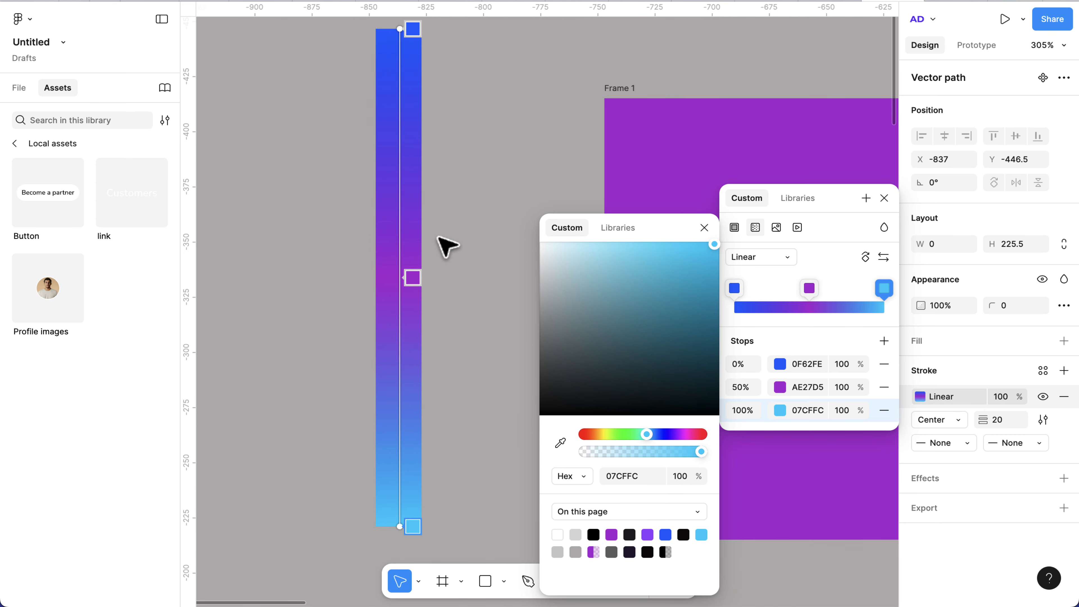
scroll(438, 237, down, 8)
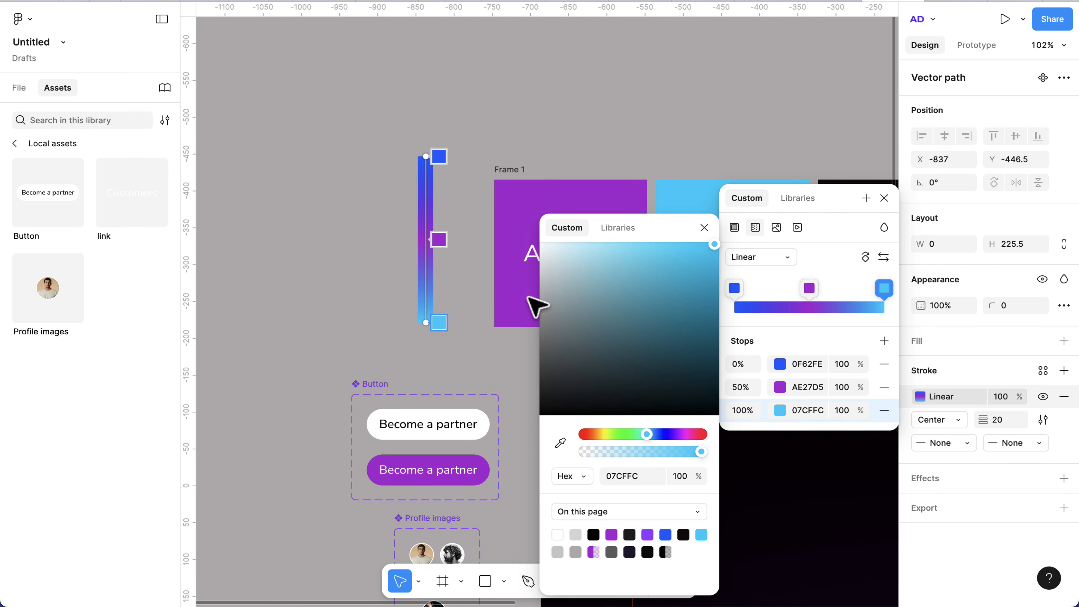
Move the gradient line into the MacBook Pro frame, below the Xchange logo at about X 173, Y 154
click(884, 199)
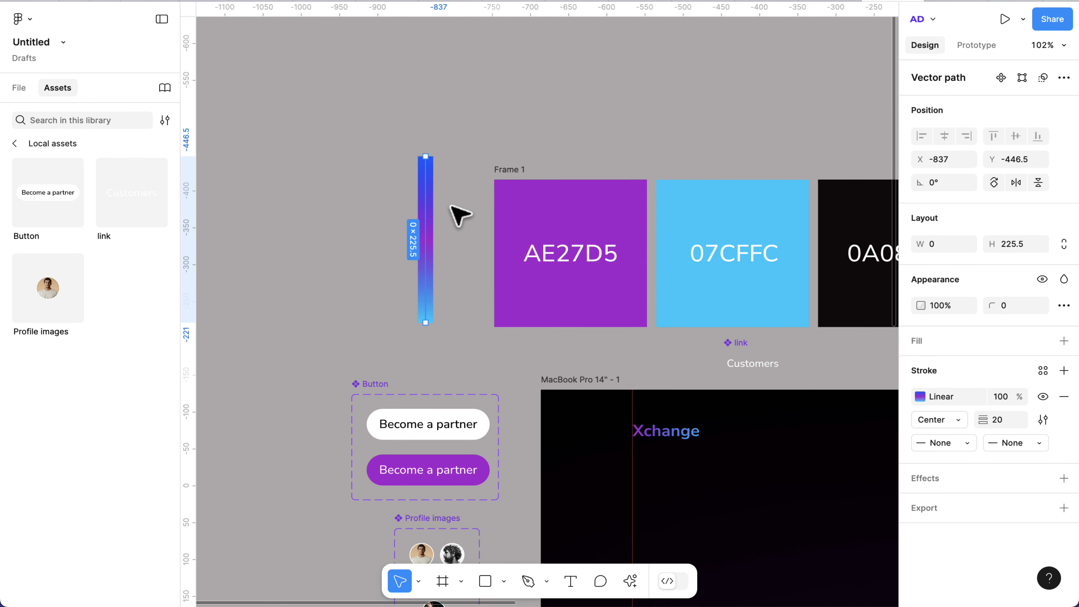
drag(425, 235, 685, 528)
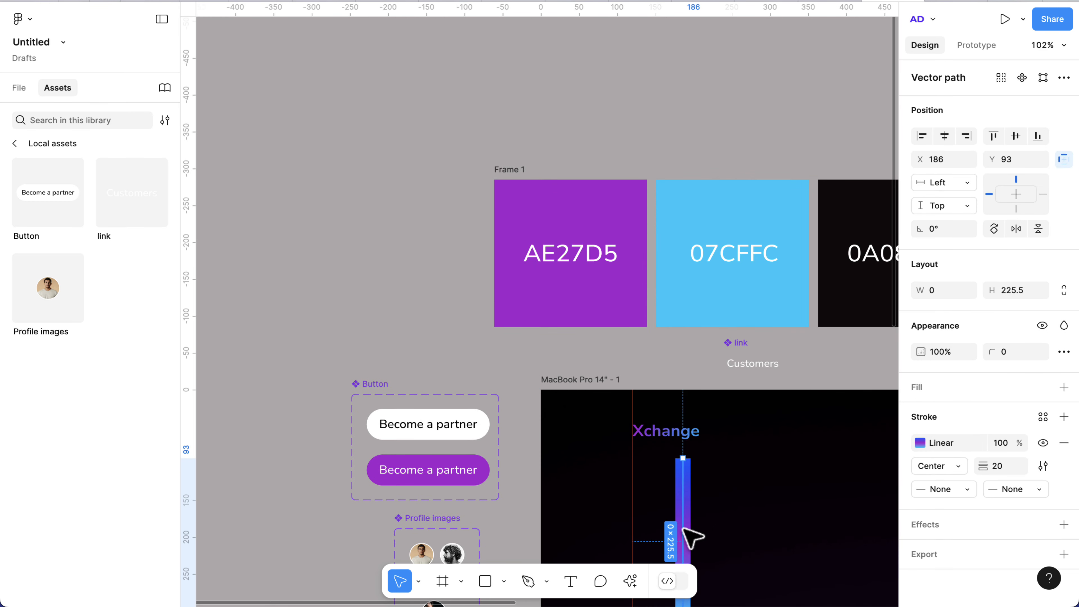
scroll(691, 537, down, 5)
drag(682, 315, 679, 367)
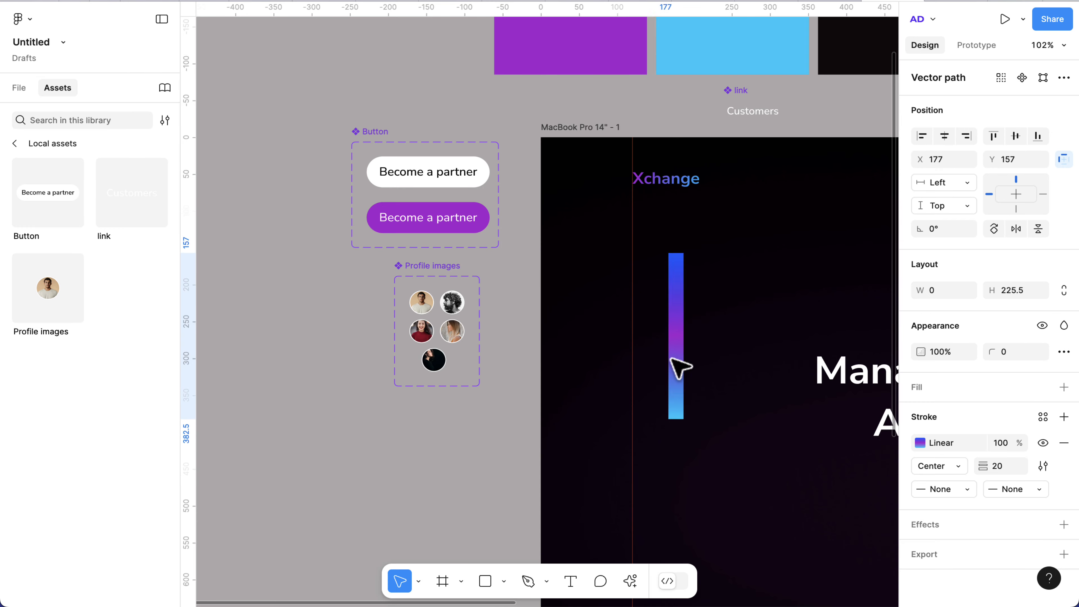
scroll(717, 361, up, 5)
scroll(585, 330, right, 3)
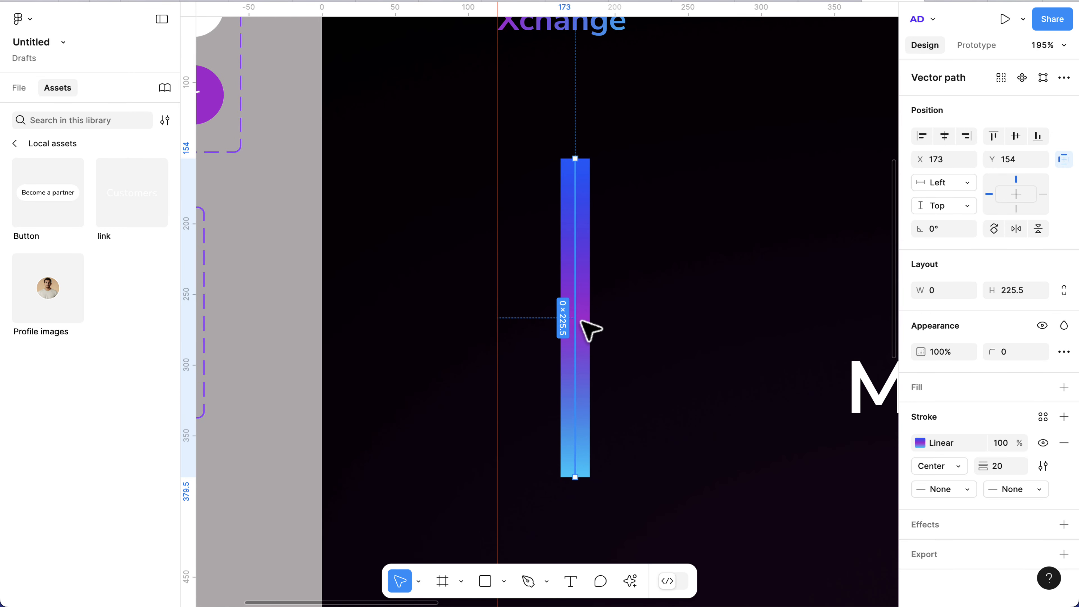
scroll(619, 346, up, 5)
scroll(794, 414, right, 3)
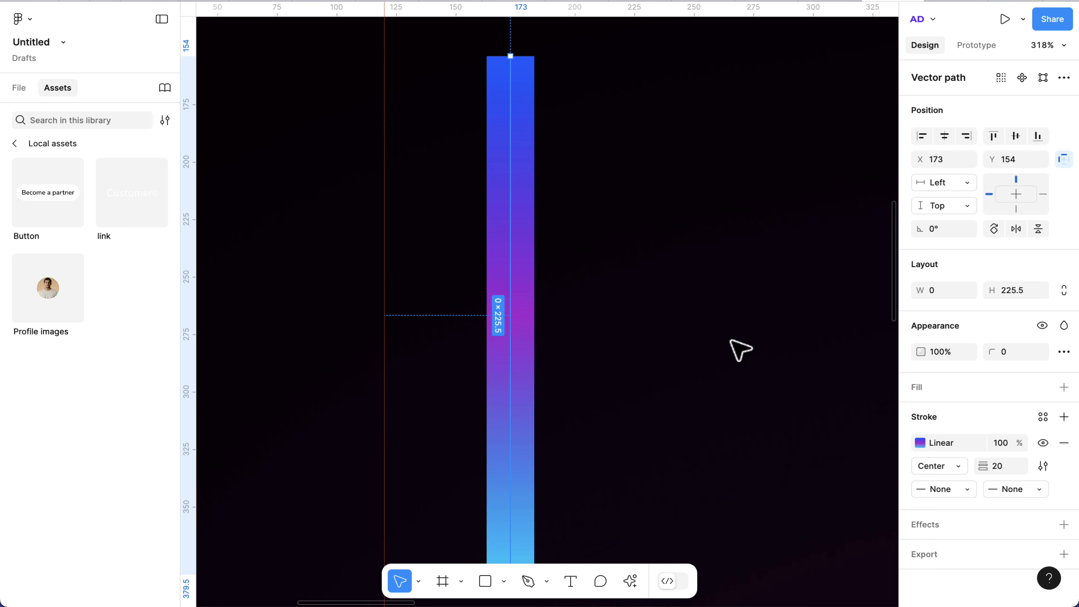
Tilt the line's stroke gradient by moving its start point beyond the line's upper left and its end point beyond the lower right
click(920, 442)
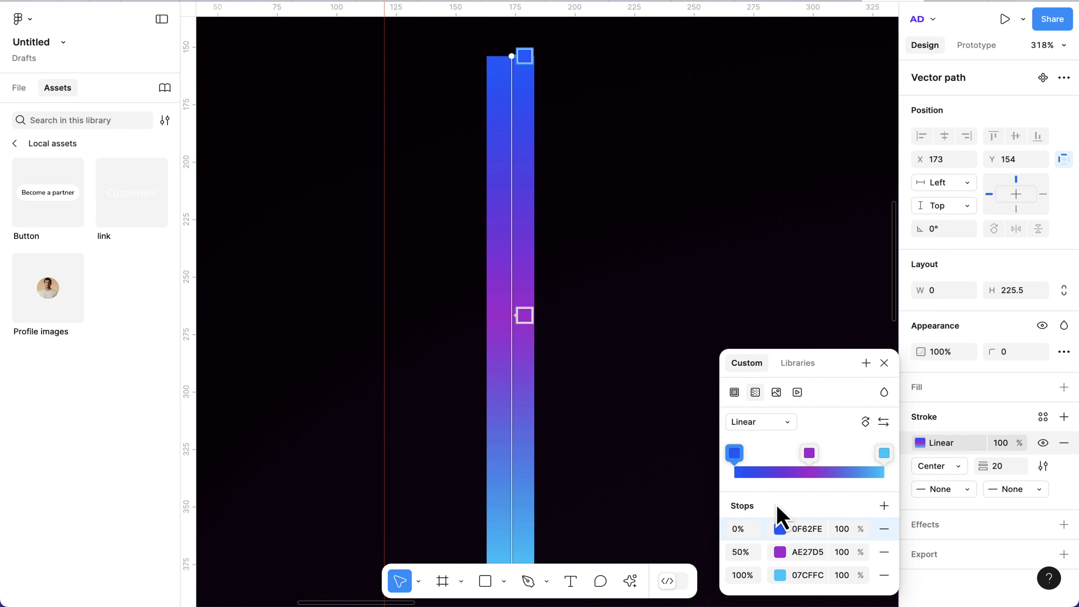
click(779, 528)
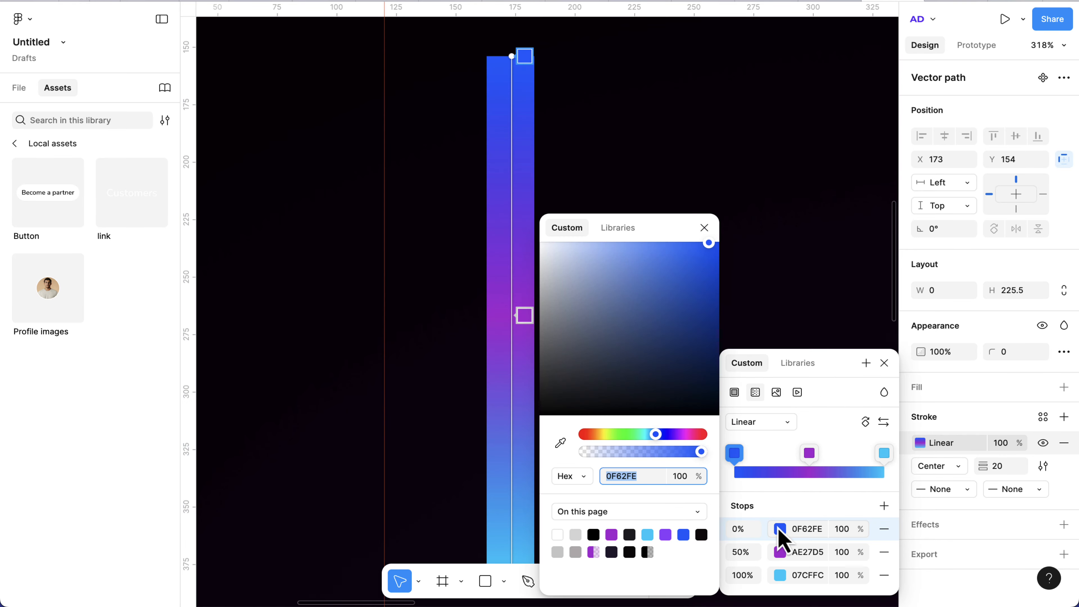
drag(509, 59, 451, 55)
scroll(484, 237, right, 5)
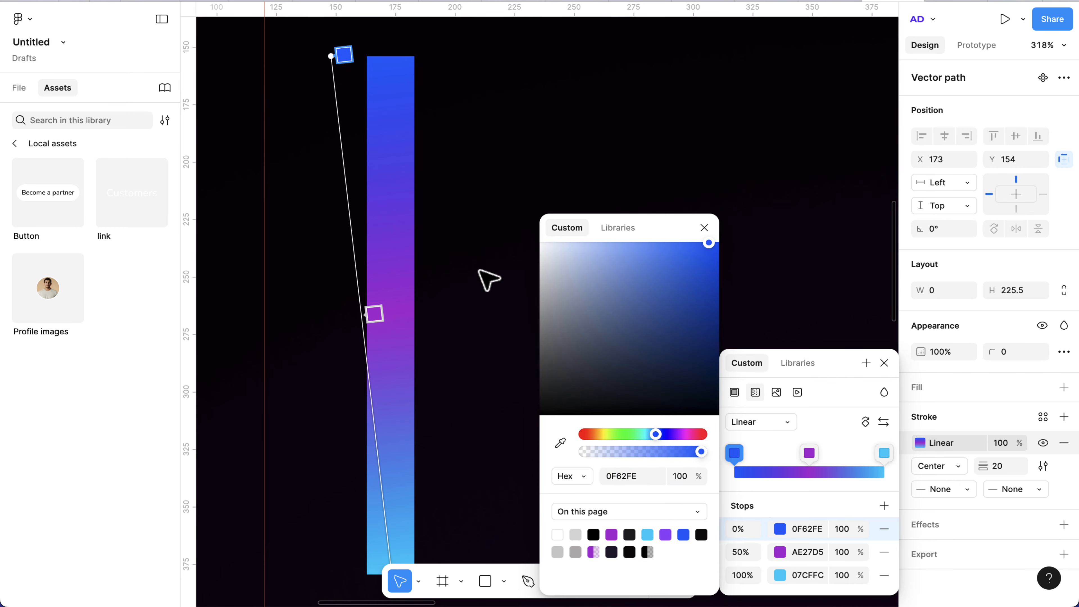
scroll(484, 277, down, 4)
drag(390, 473, 428, 541)
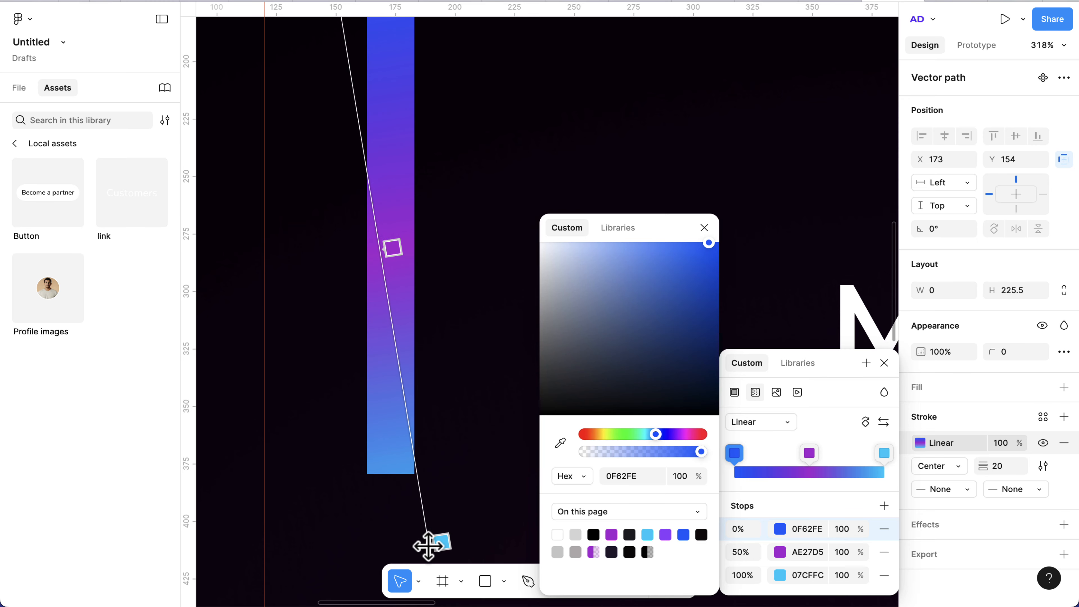
scroll(409, 315, up, 4)
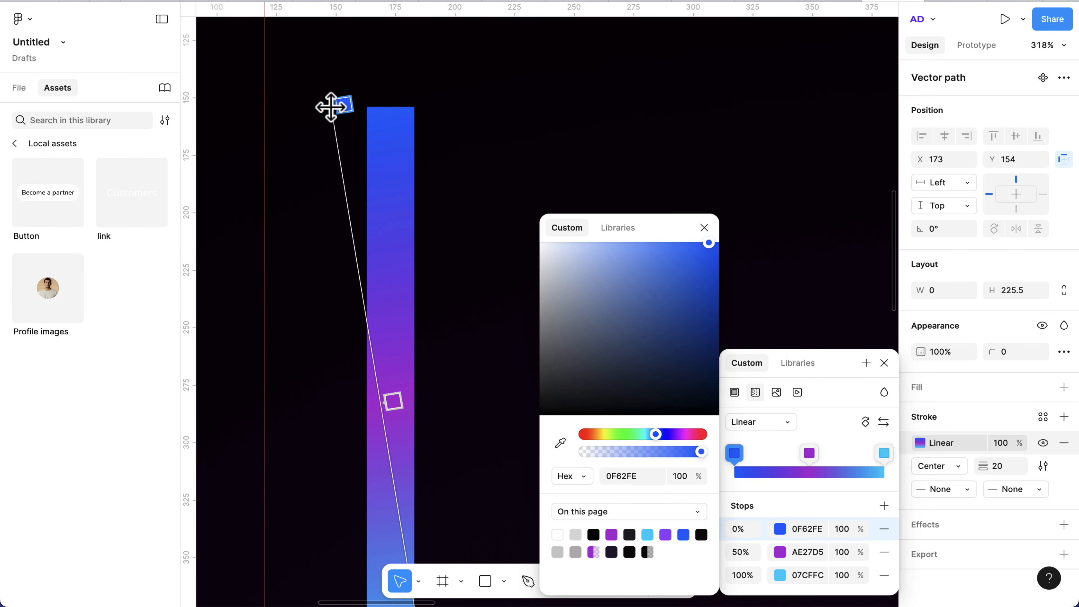
drag(330, 106, 316, 42)
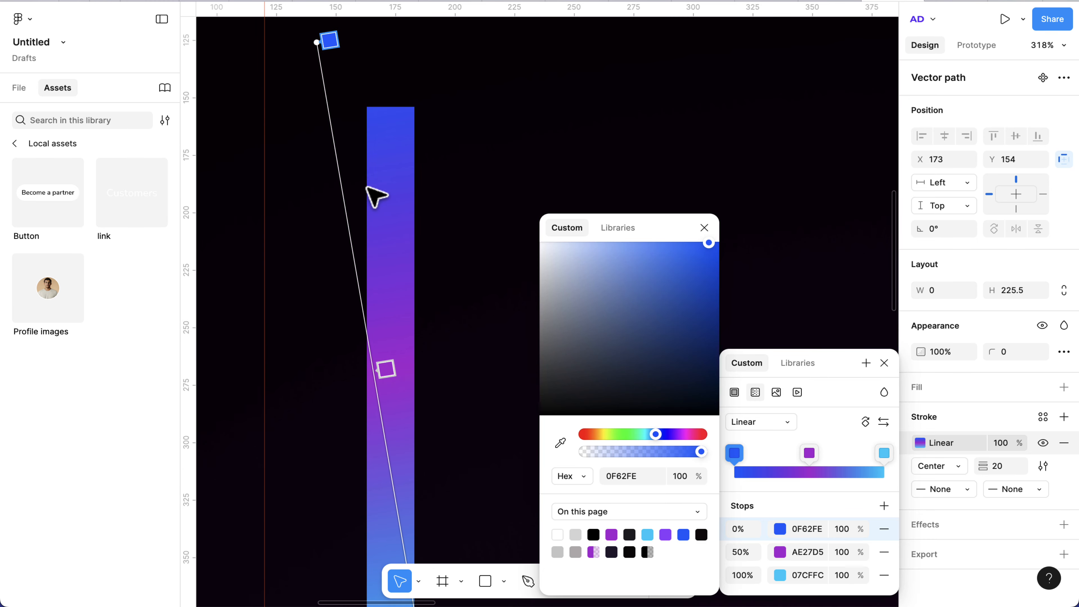
scroll(376, 196, down, 3)
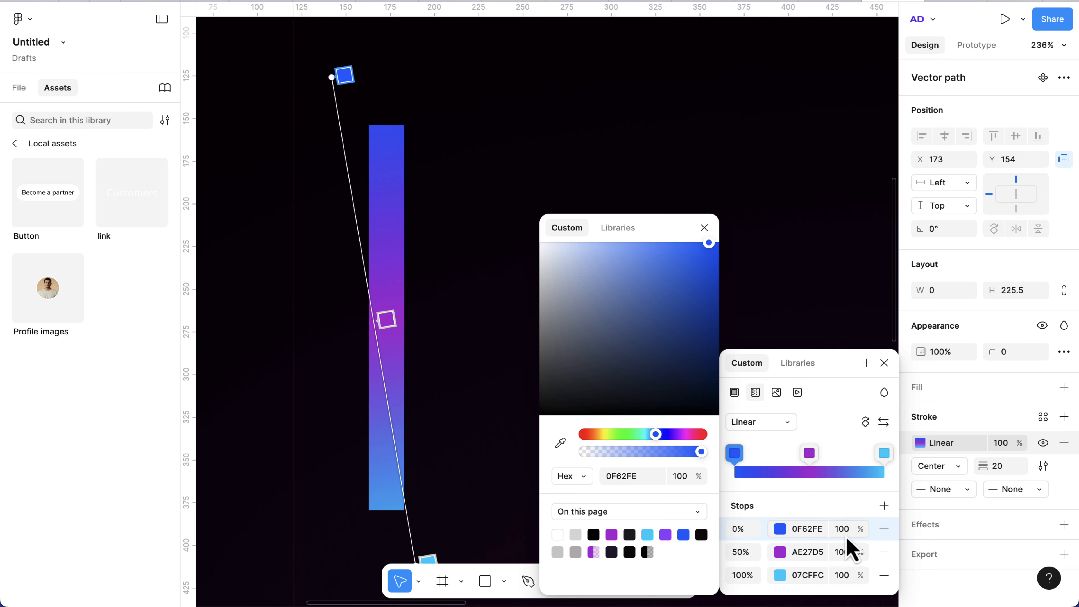
Set the opacity of the gradient's 0% blue stop and 100% light blue stop to 5%
key(Return)
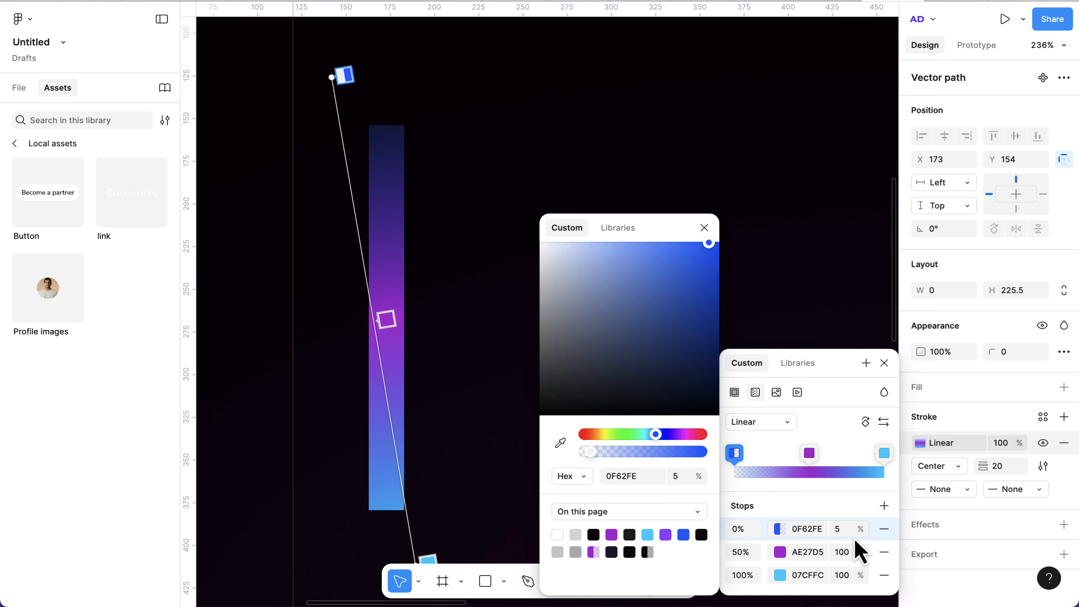
click(849, 579)
key(Return)
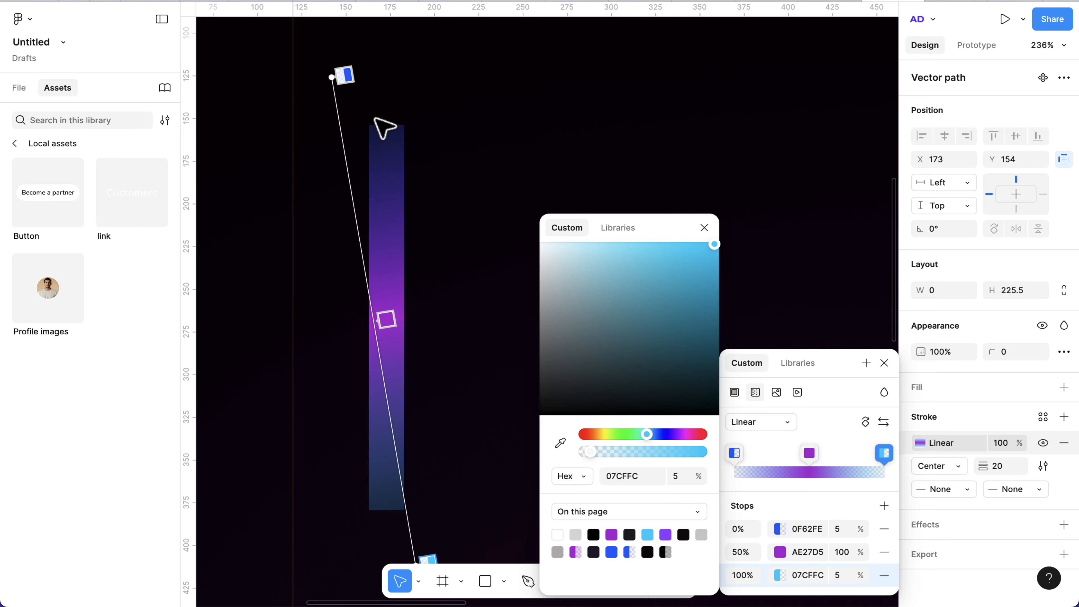
Move the gradient's blue stop inward to 14%
scroll(375, 118, up, 5)
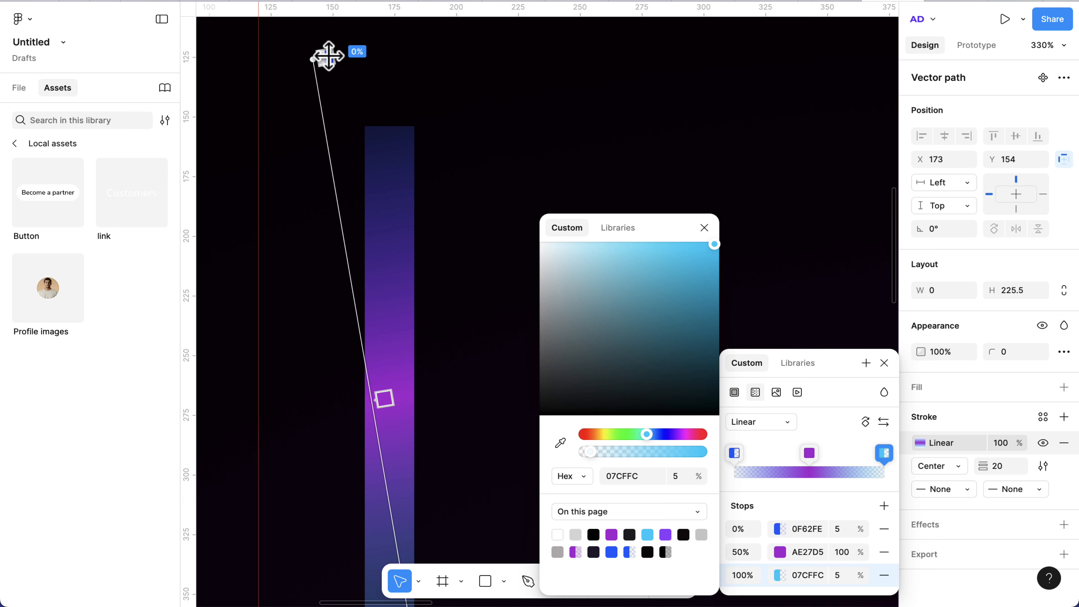
click(327, 56)
drag(331, 67, 346, 152)
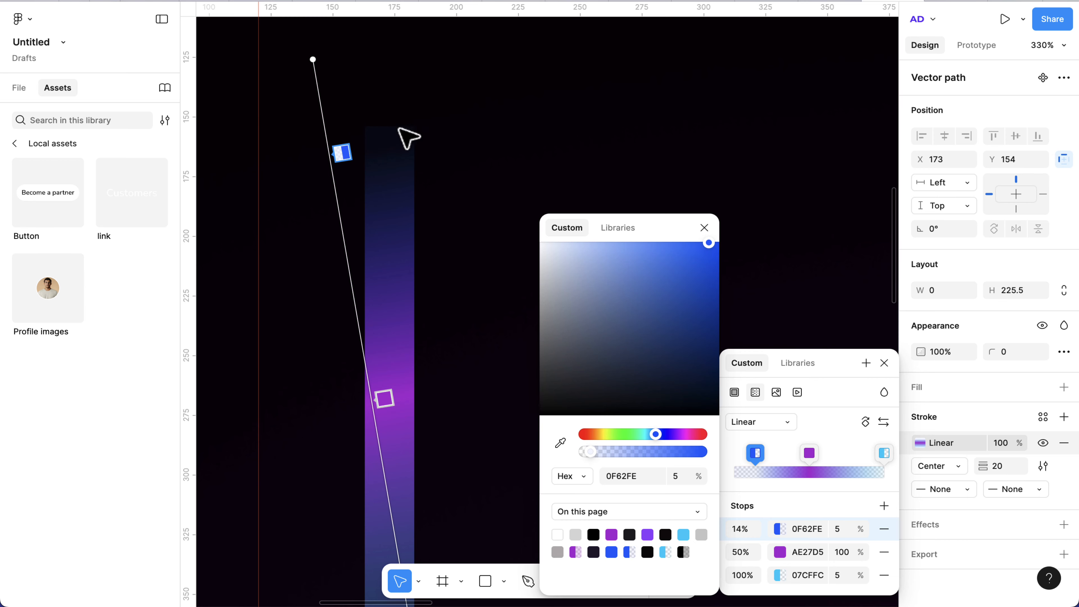
Move the gradient's light blue stop inward to 79% and finish editing the gradient
scroll(410, 174, down, 5)
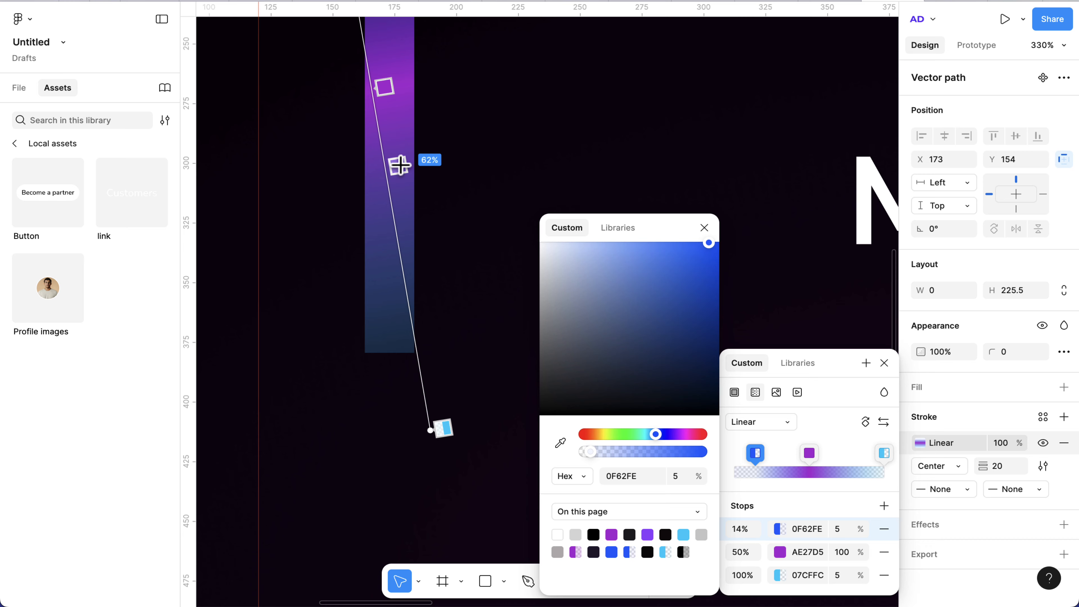
click(444, 429)
drag(445, 428, 410, 274)
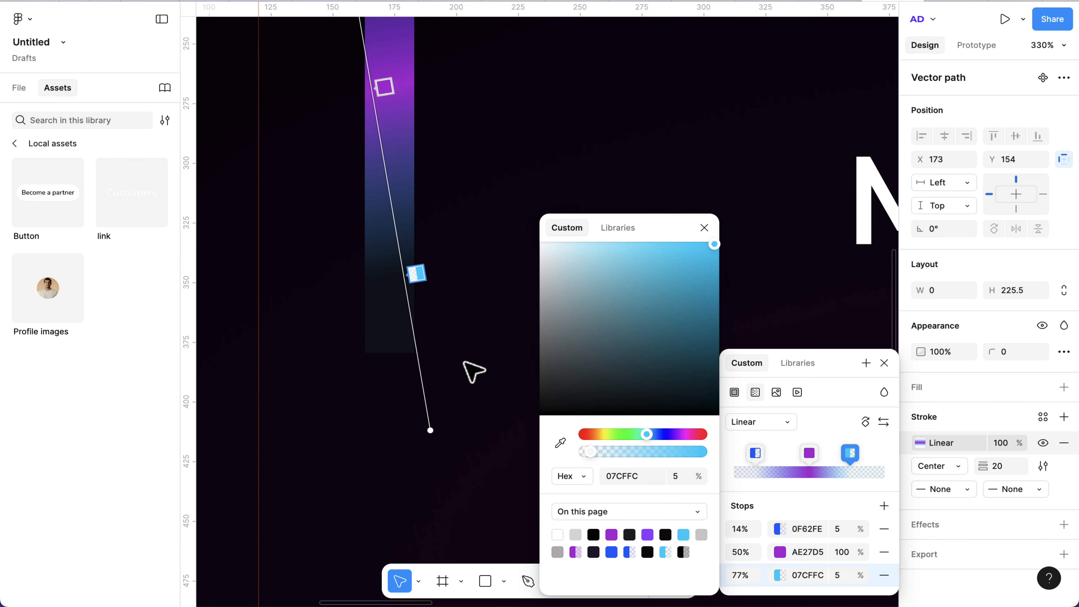
drag(436, 429, 429, 431)
mouse_move(414, 275)
mouse_down()
mouse_move(414, 313)
mouse_move(406, 285)
mouse_up()
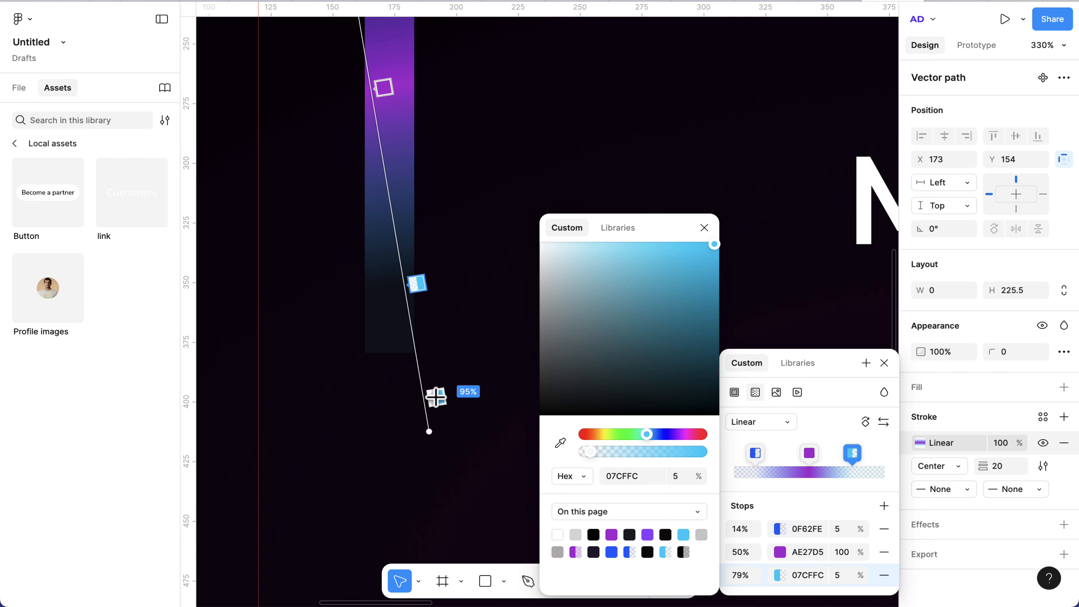
key(Escape)
Set the line's stroke weight to 1 and check the thin line deselected
scroll(440, 255, down, 3)
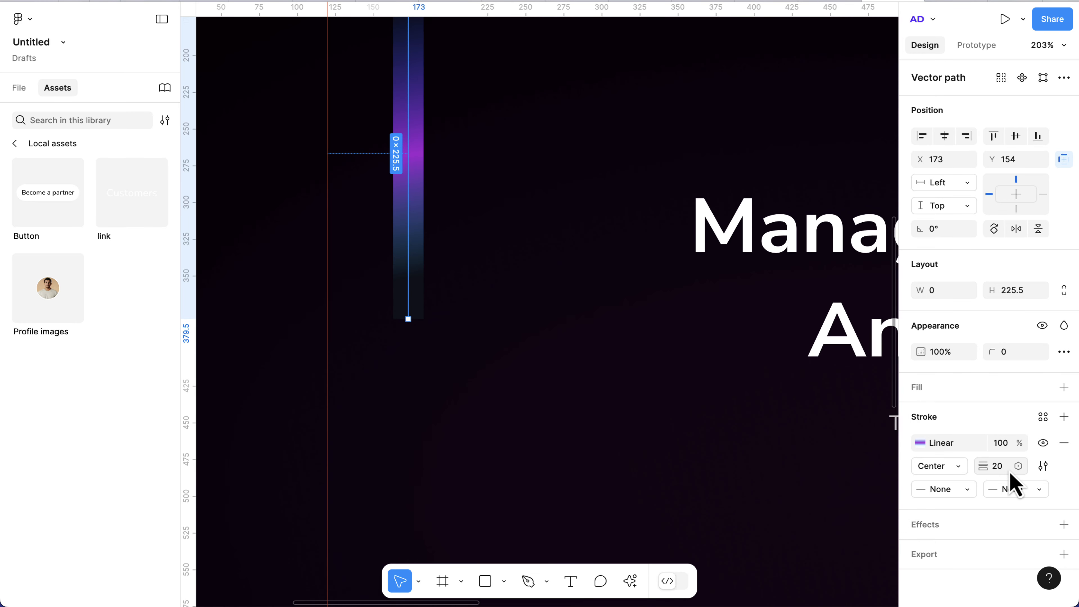
text(1)
key(Return)
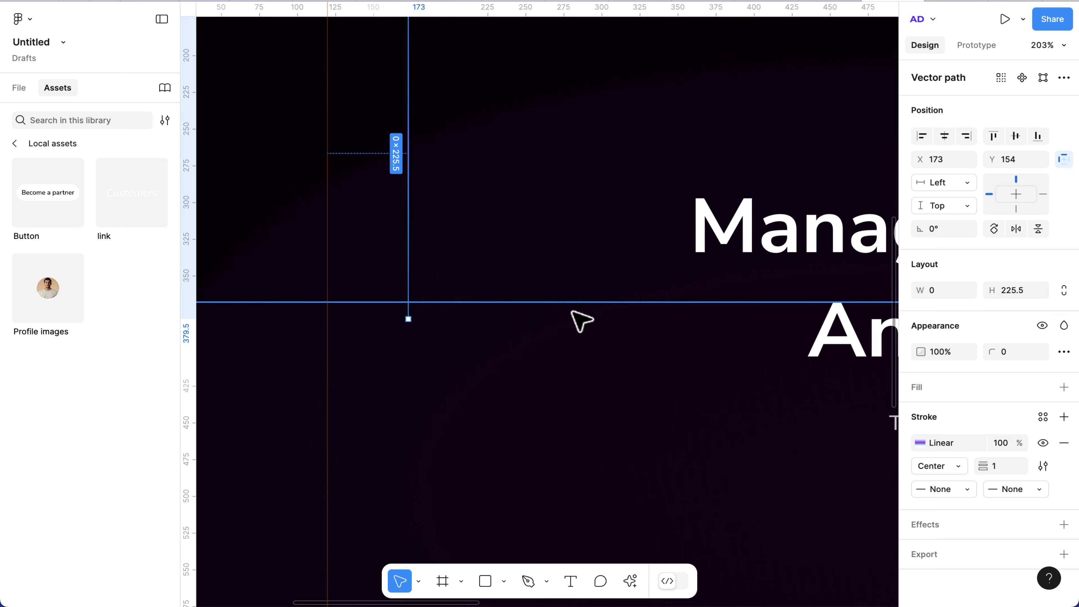
click(421, 260)
scroll(513, 331, up, 5)
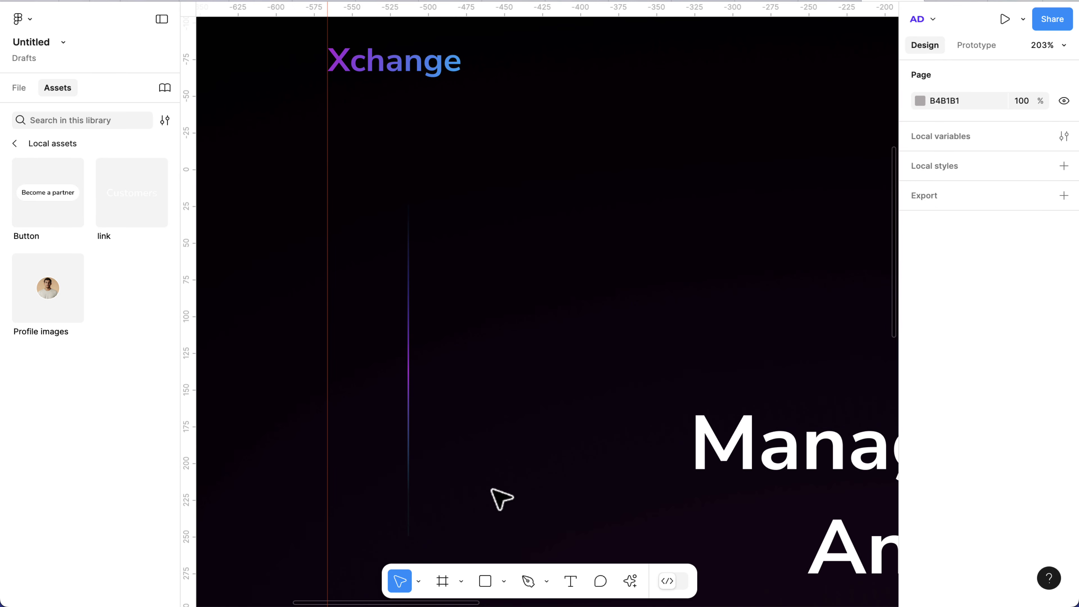
Reduce the line's stroke opacity, trying 60% and settling on 50%, and check it in the full-page preview
click(408, 414)
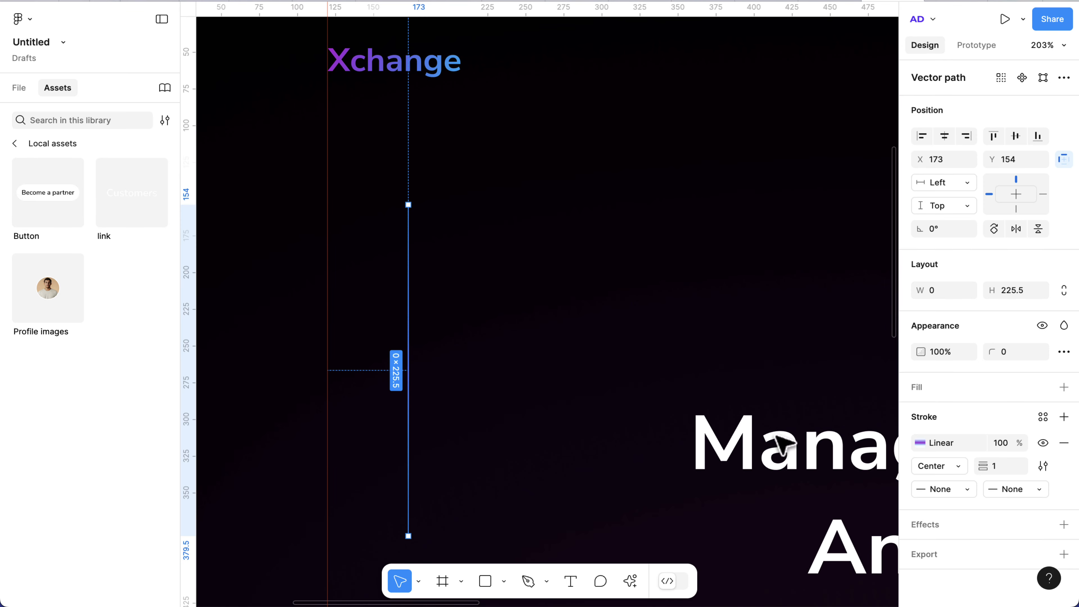
click(995, 442)
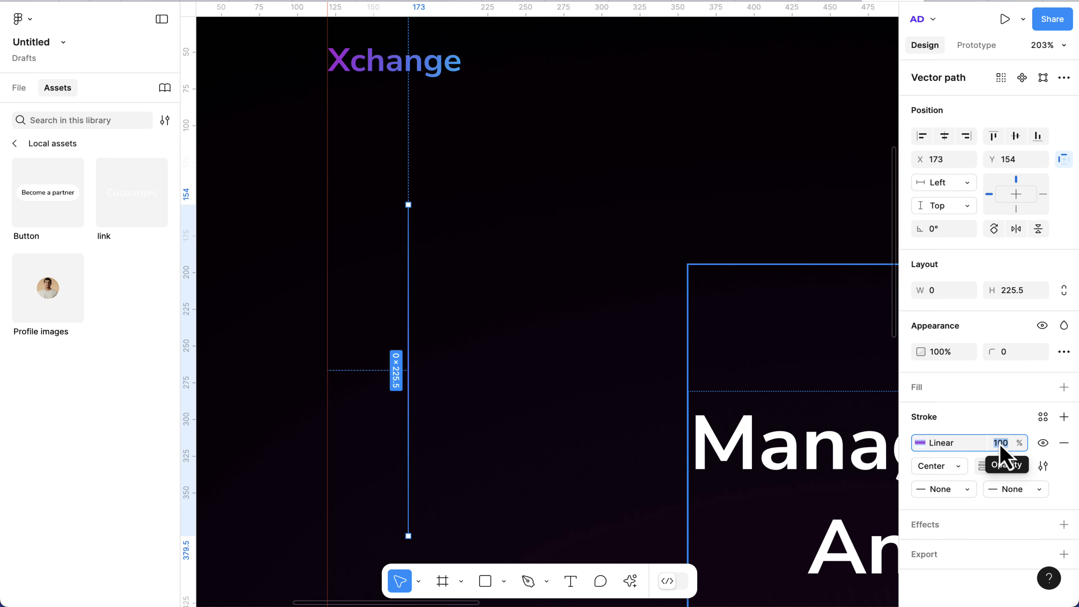
text(60)
key(Return)
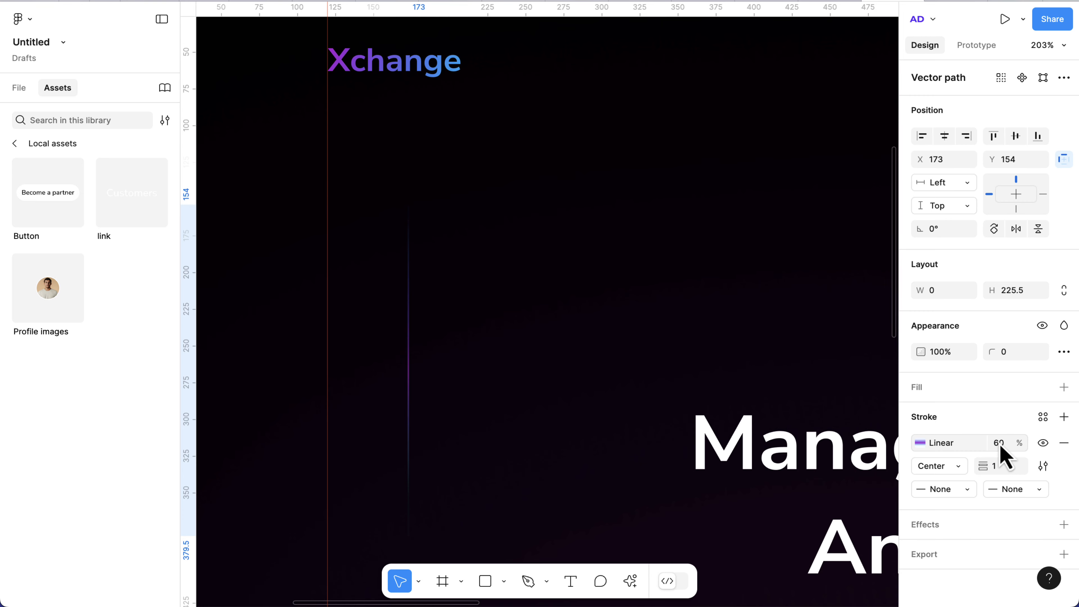
click(999, 442)
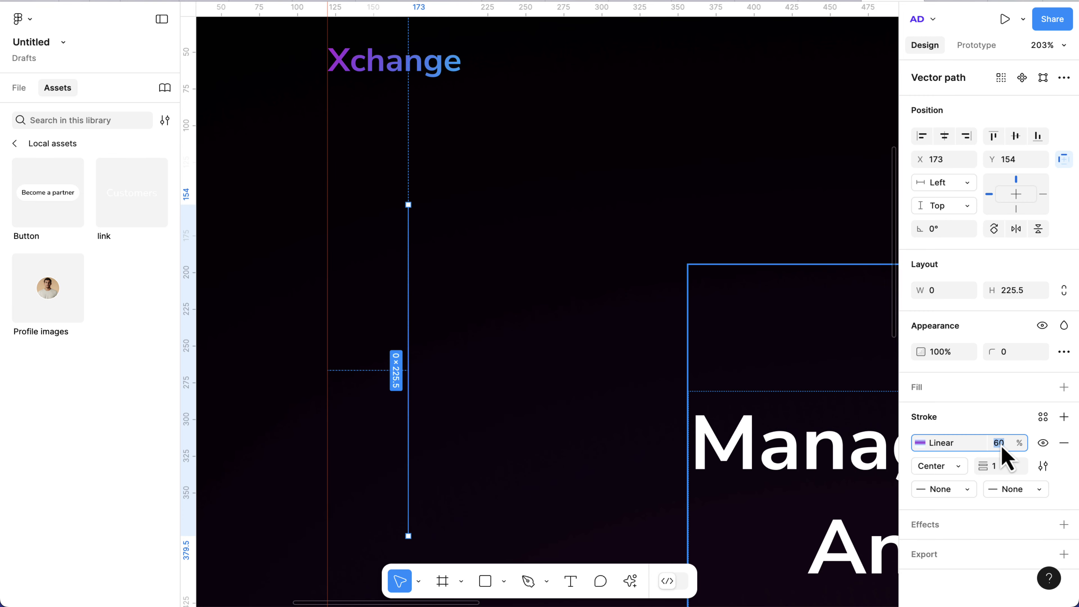
text(50)
key(Return)
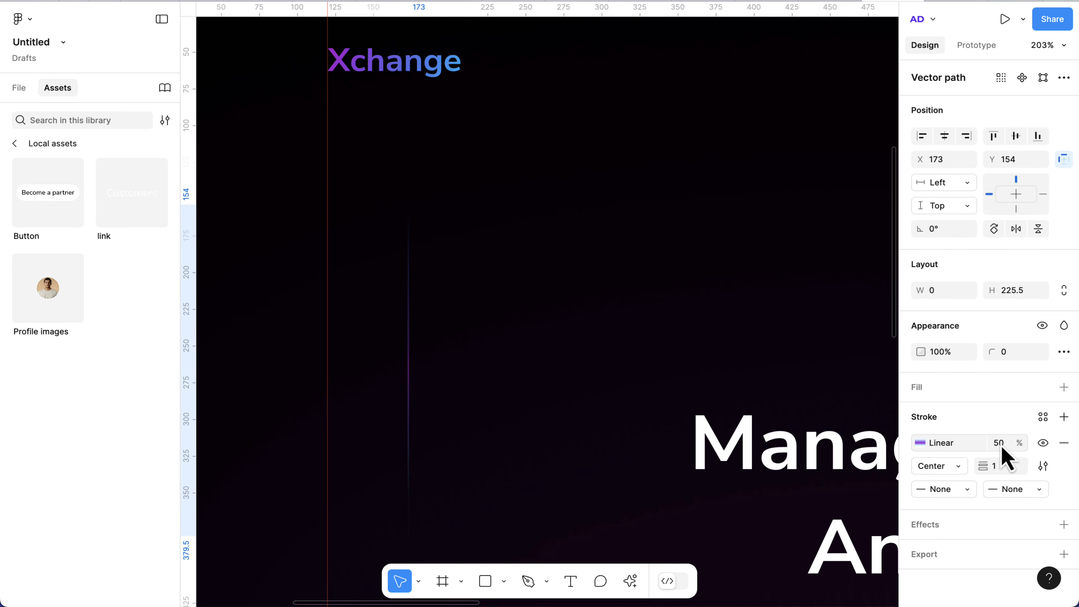
click(421, 423)
scroll(457, 423, down, 6)
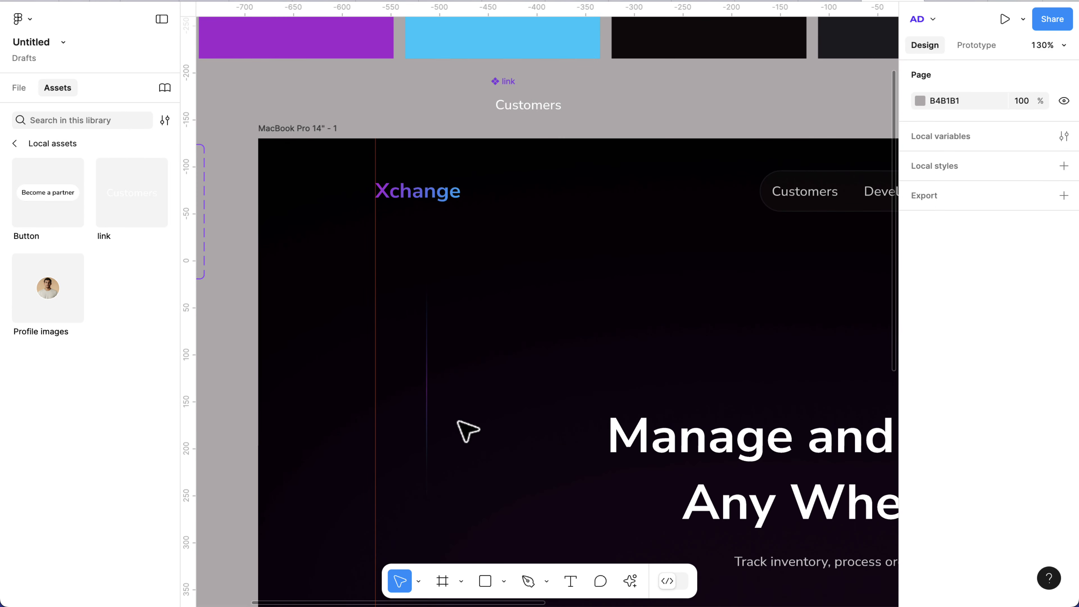
scroll(458, 421, down, 2)
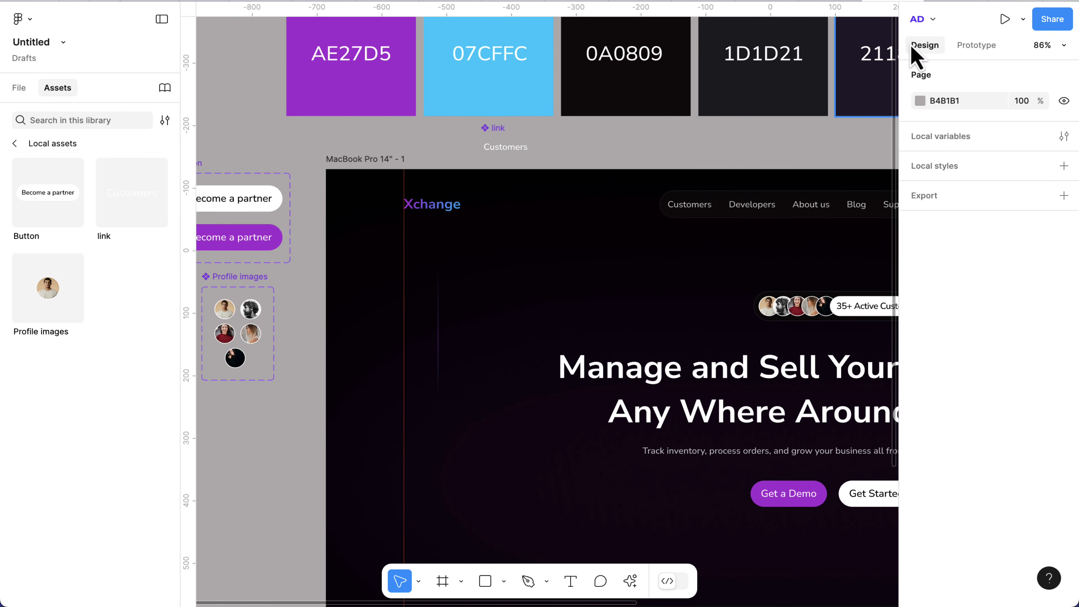
click(937, 1)
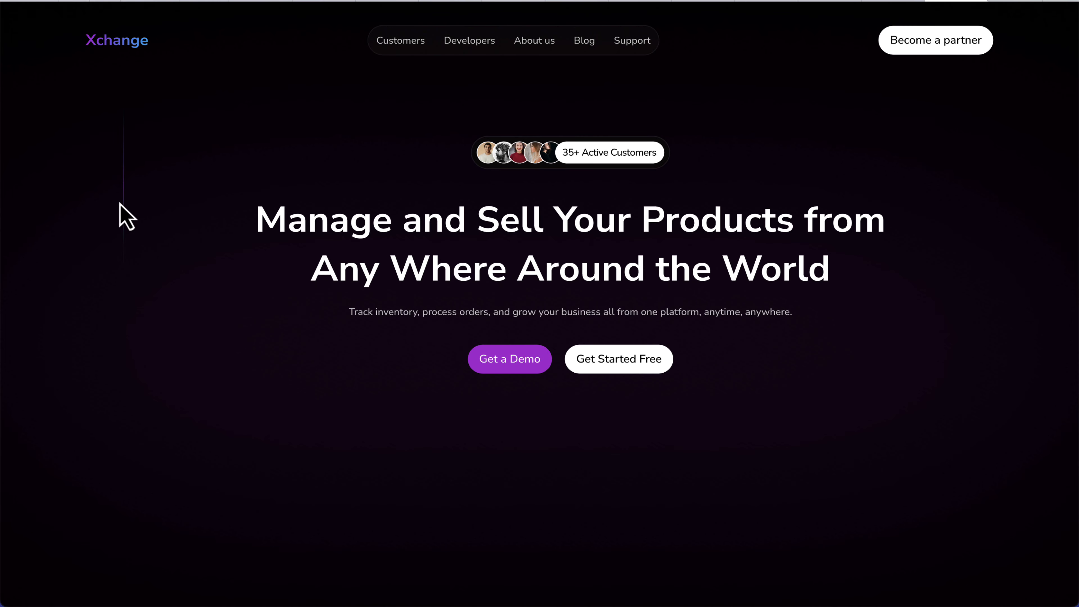
click(889, 1)
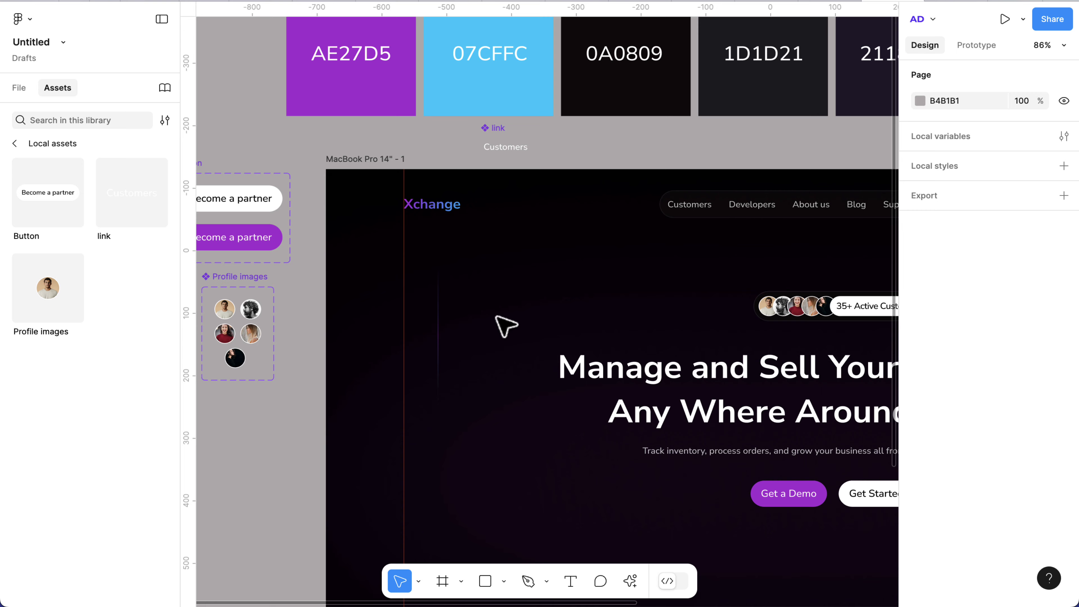
Duplicate the gradient line and place the copy over the start of the hero headline at about X 457, Y 335
click(438, 340)
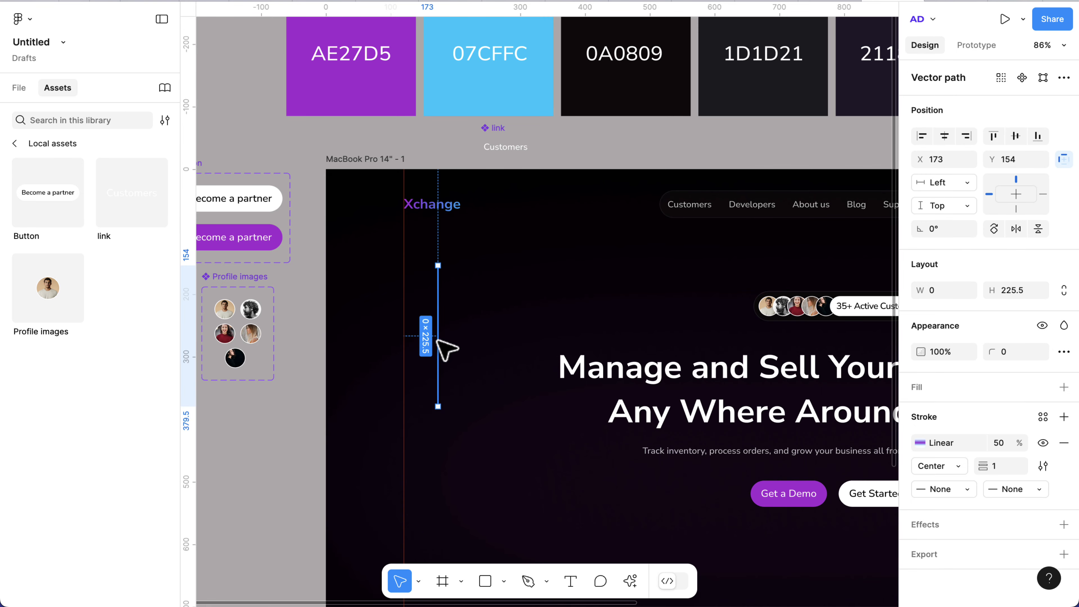
mouse_move(444, 348)
mouse_down()
mouse_move(593, 460)
mouse_move(568, 497)
mouse_move(534, 500)
mouse_move(597, 503)
mouse_move(533, 503)
mouse_move(544, 504)
mouse_up()
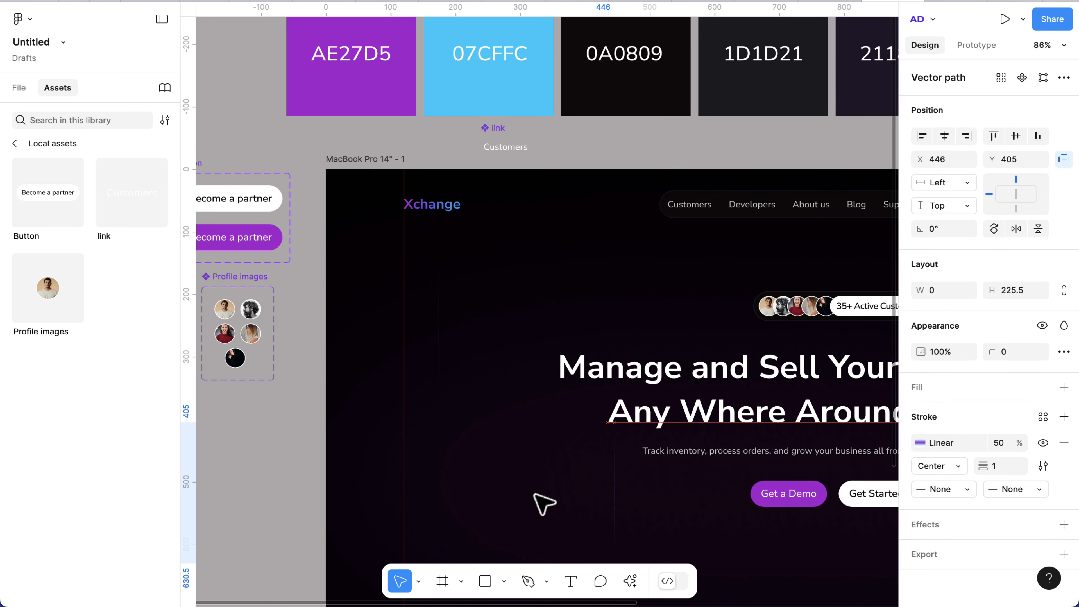
key(shift+Up)
key(shift+Up)
key(shift+Up)
key(shift+Up)
key(shift+Up)
key(shift+Up)
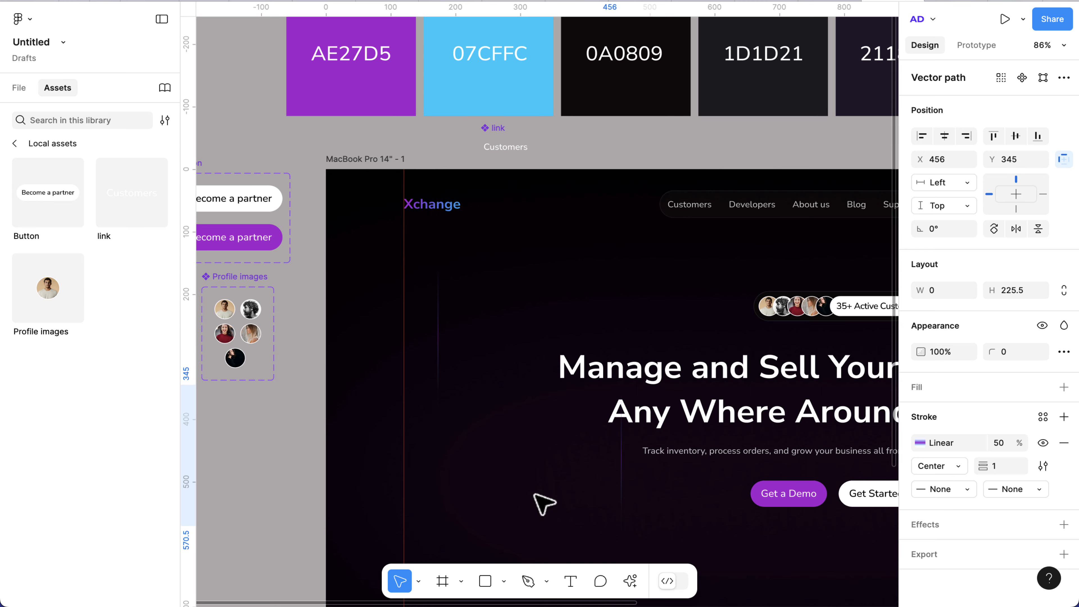
scroll(527, 497, right, 5)
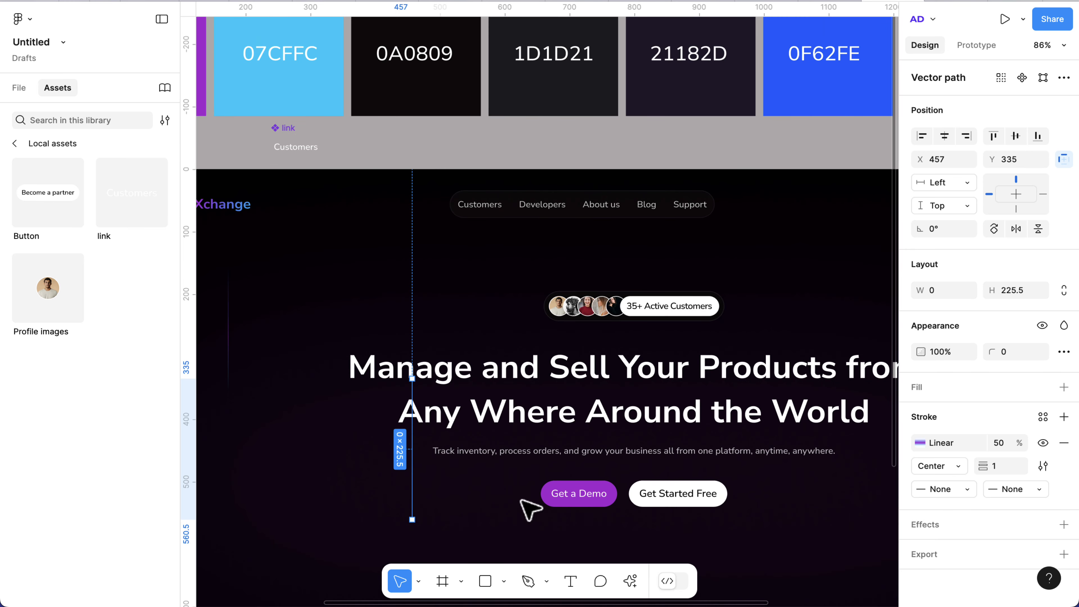
Duplicate the gradient line and place the copy below the end of the hero headline at about X 1091, Y 436
key(super+d)
scroll(630, 474, right, 2)
scroll(640, 484, right, 2)
key(shift+Right)
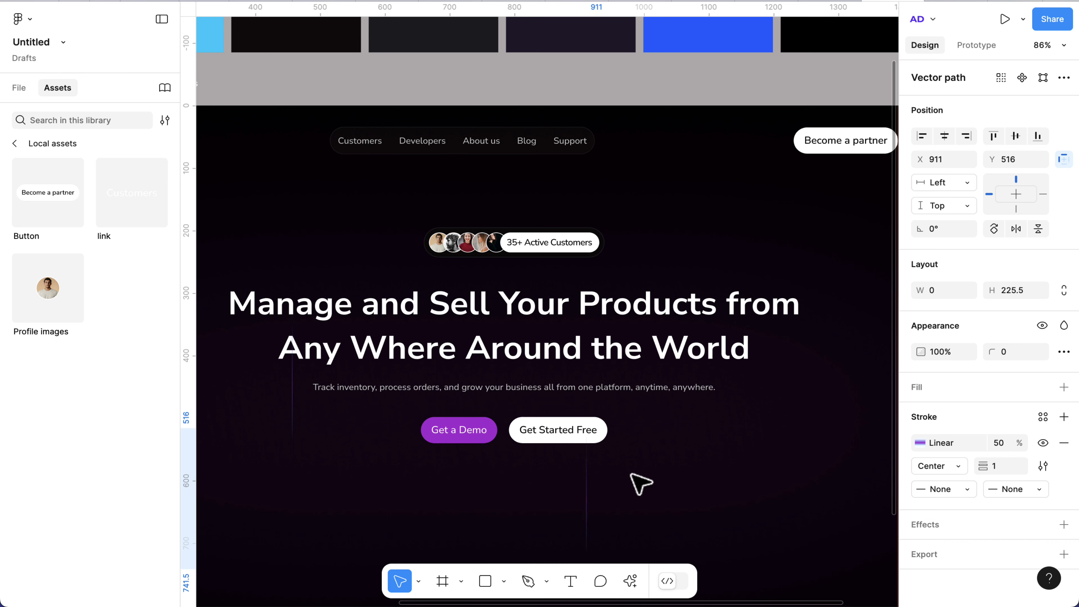
key(shift+Right)
key(shift+Up)
key(shift+Up)
key(shift+Up)
key(shift+Up)
key(shift+Up)
key(shift+Up)
key(shift+Up)
key(shift+Up)
key(shift+Up)
key(shift+Up)
key(shift+Up)
key(shift+Up)
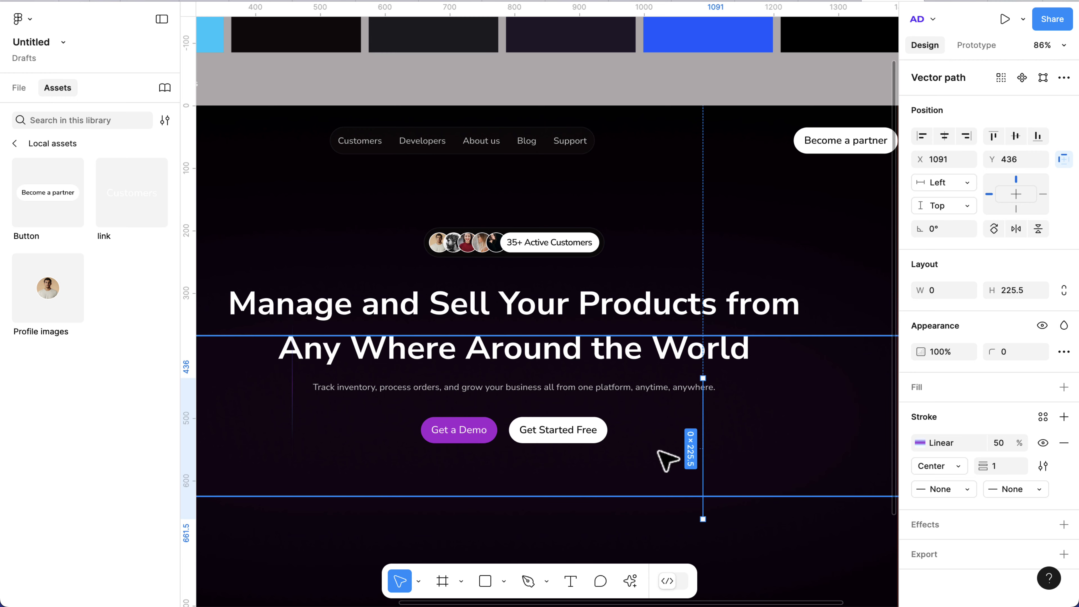
Duplicate the gradient line beside the hero subtitle and place the copy over the Become a partner button at about X 1312, Y 34
click(292, 376)
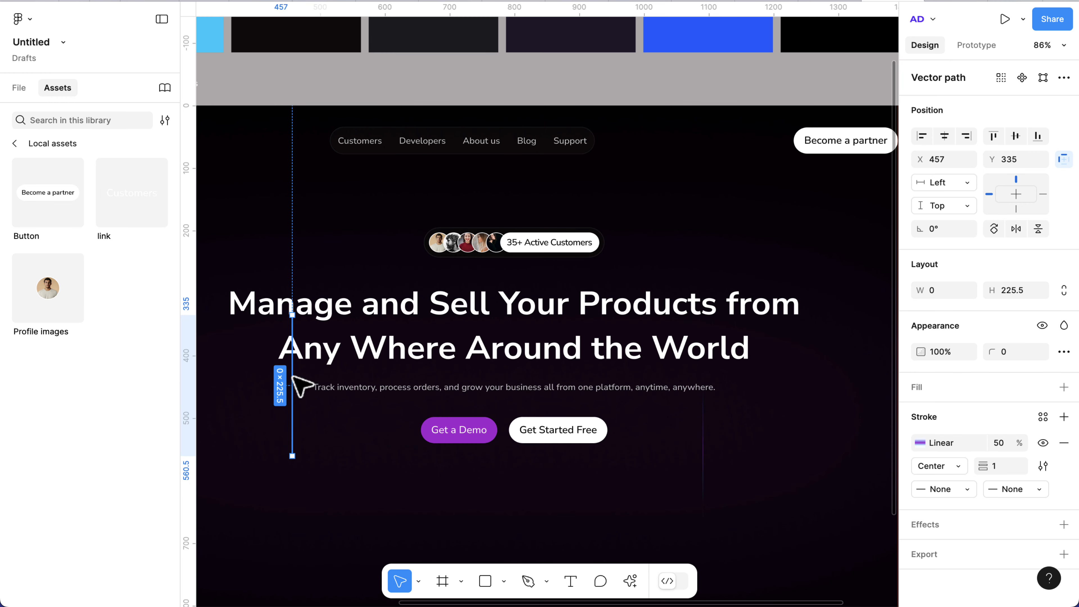
key(shift+Right)
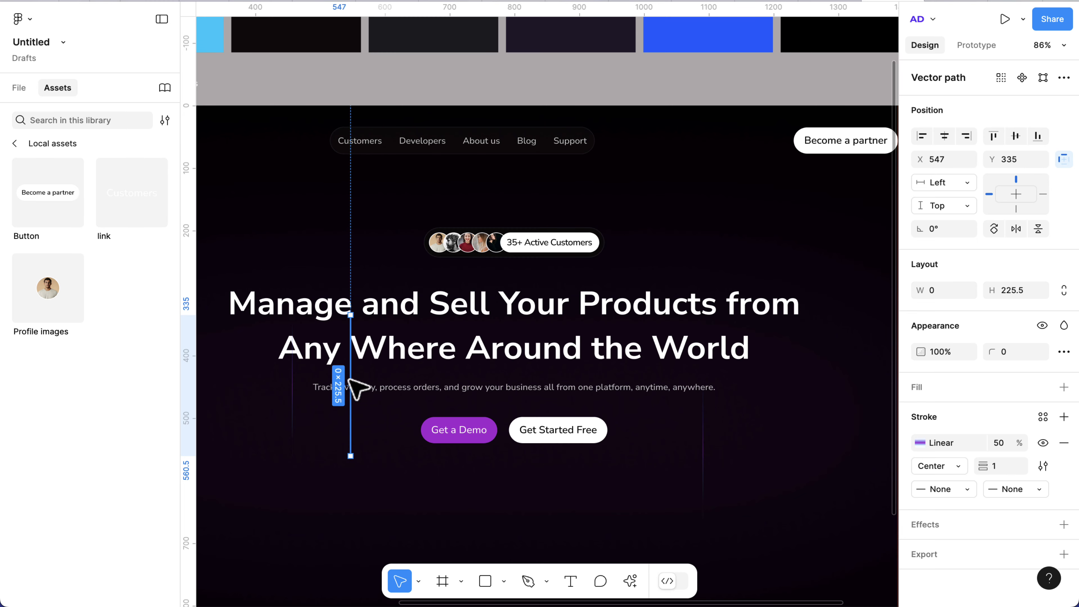
drag(349, 377, 843, 181)
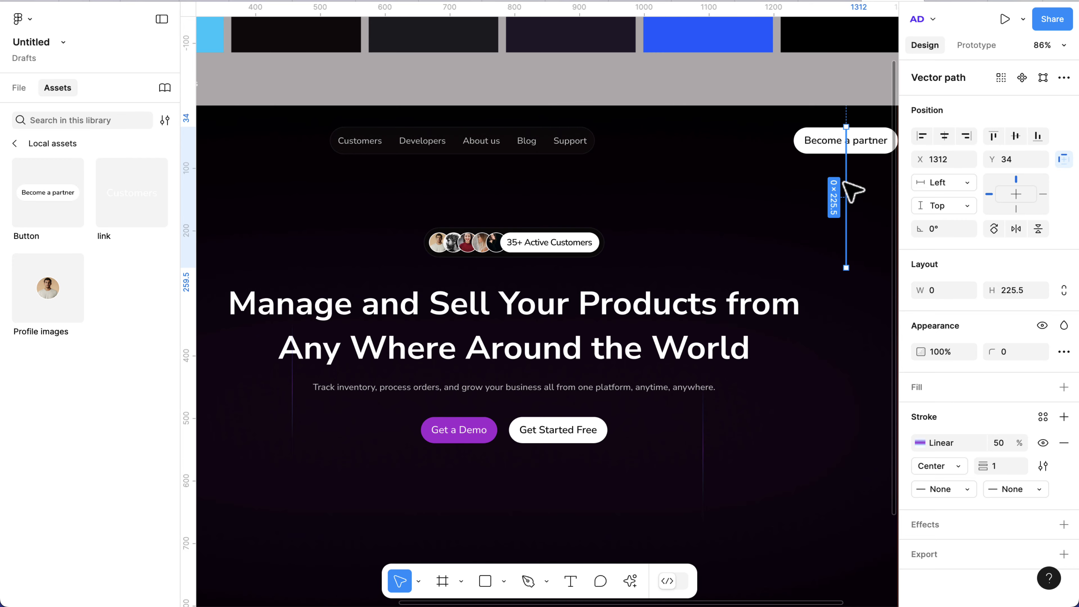
Send the line crossing the Become a partner button to the back and check it in the full-page preview
scroll(849, 187, up, 5)
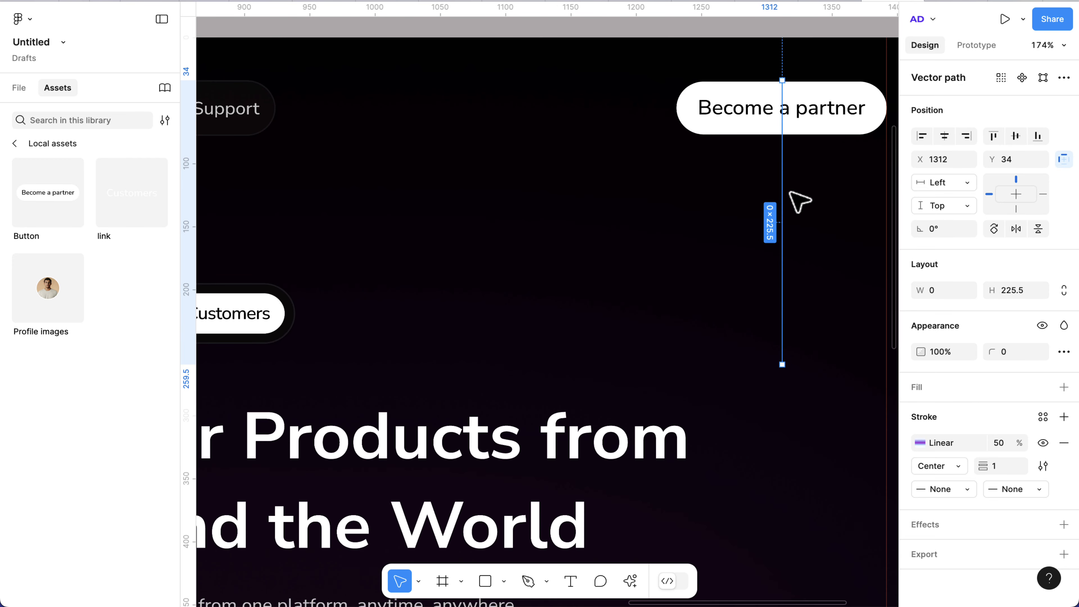
right_click(788, 207)
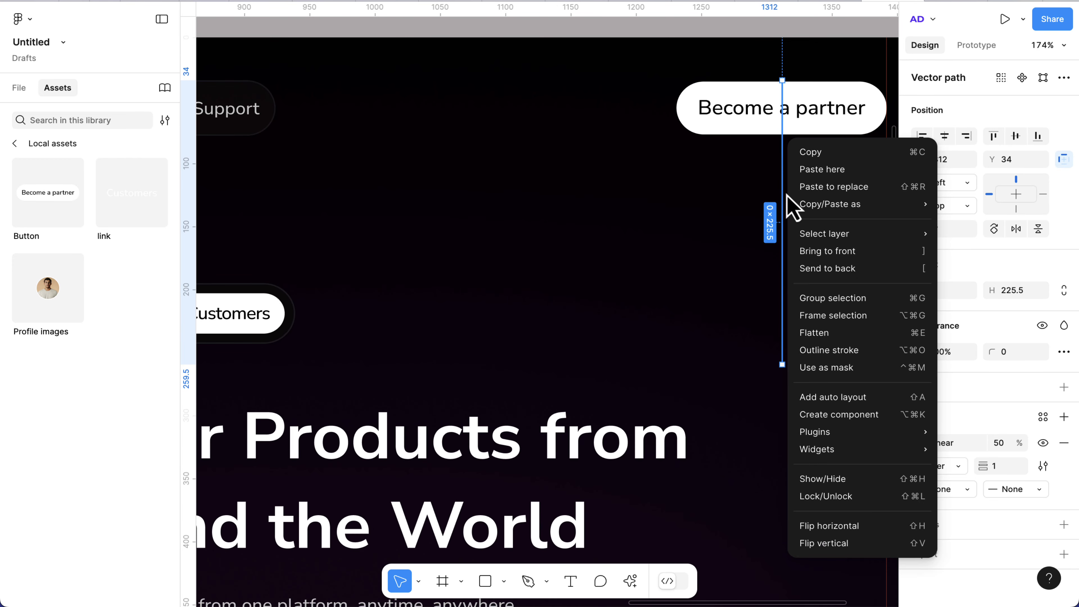
click(826, 268)
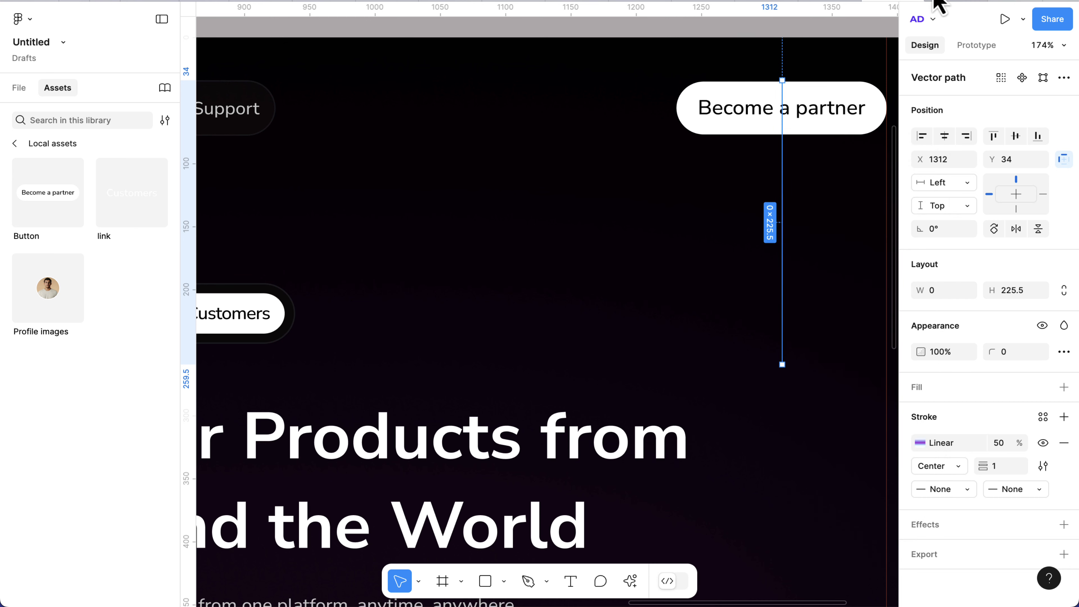
click(933, 0)
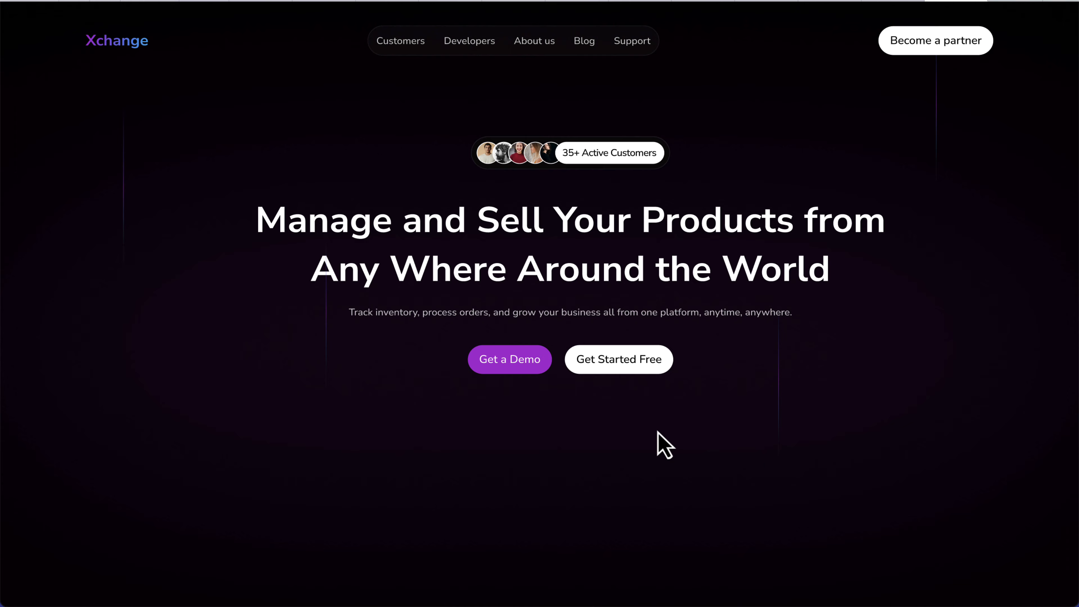
scroll(657, 431, down, 2)
scroll(662, 429, up, 2)
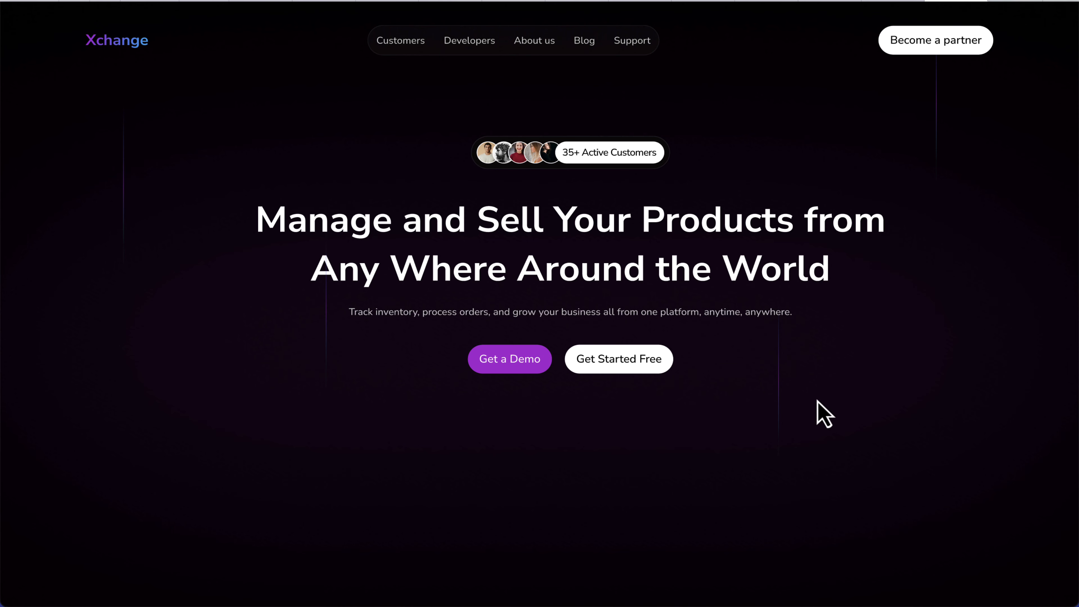
click(867, 1)
Draw a circle about 253 × 253 and centre it below the hero buttons at about X 629, Y 662
scroll(522, 312, down, 5)
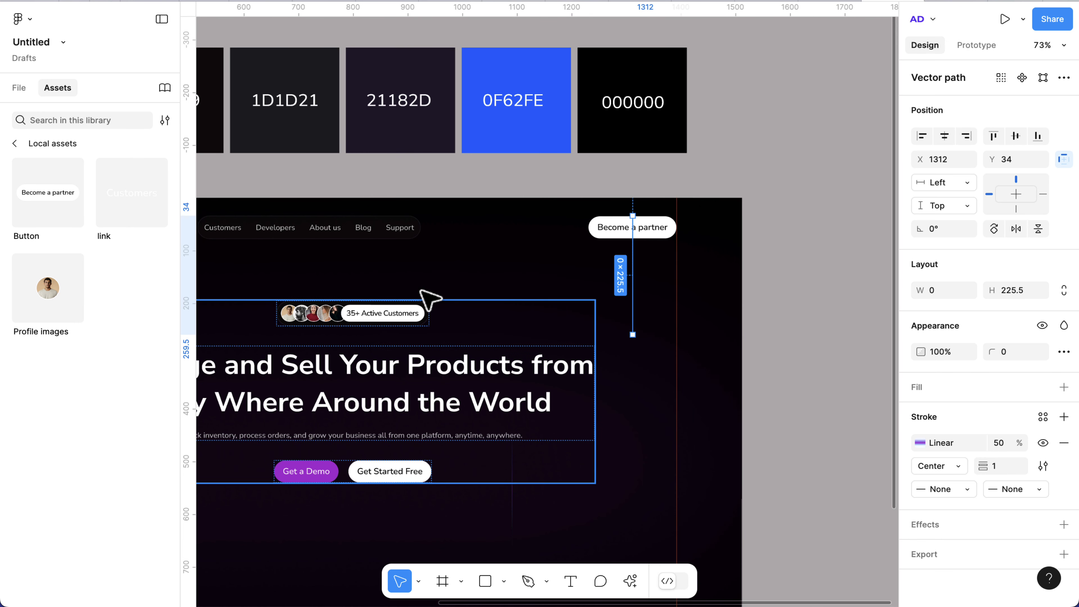
scroll(419, 290, left, 5)
scroll(556, 291, down, 2)
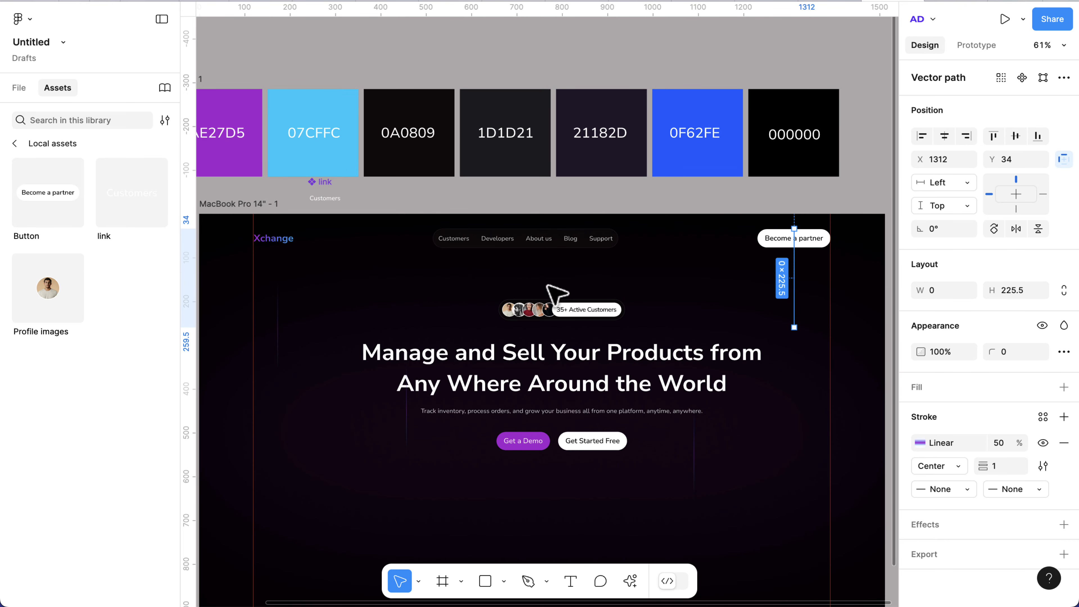
scroll(557, 295, down, 2)
scroll(558, 299, down, 2)
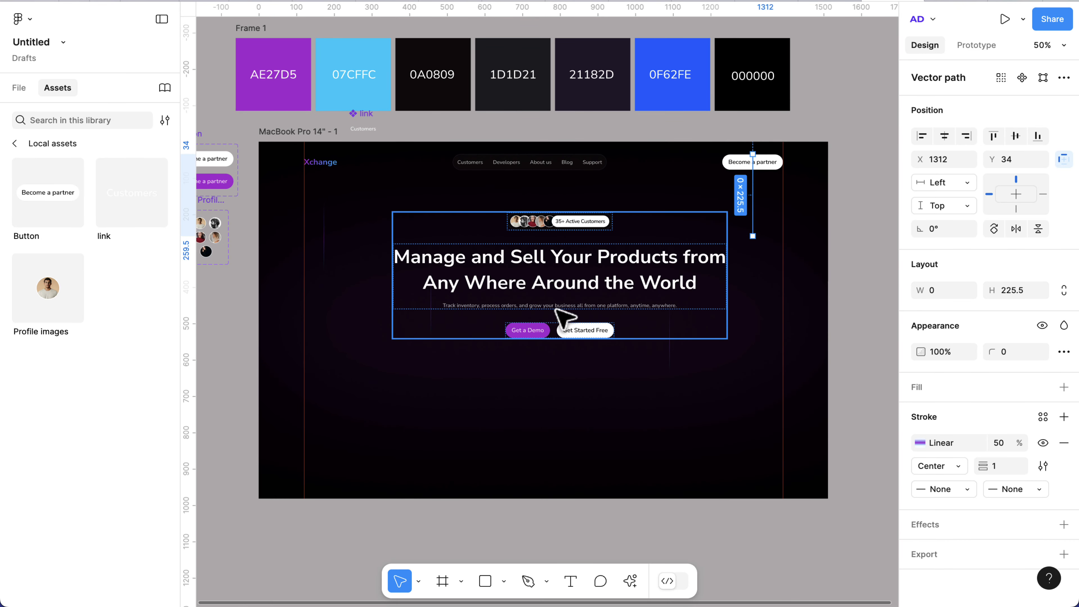
key(o)
mouse_move(537, 418)
mouse_down()
mouse_move(649, 523)
mouse_move(638, 514)
mouse_up()
scroll(603, 463, down, 3)
drag(587, 404, 540, 367)
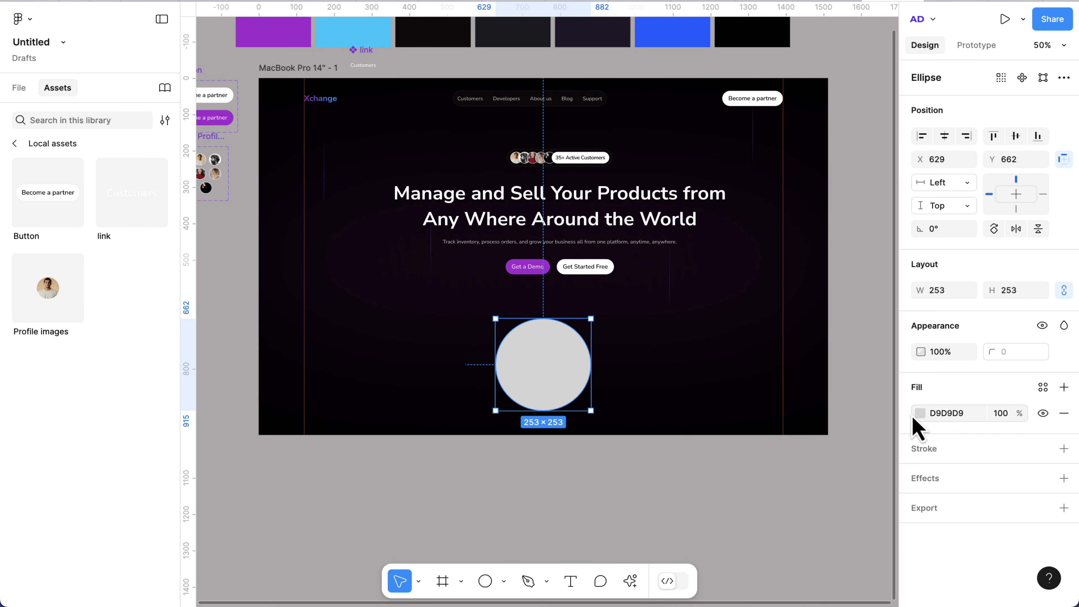
Fill the circle with purple AE27D5 and apply a layer blur of 500
click(919, 412)
click(740, 442)
click(774, 538)
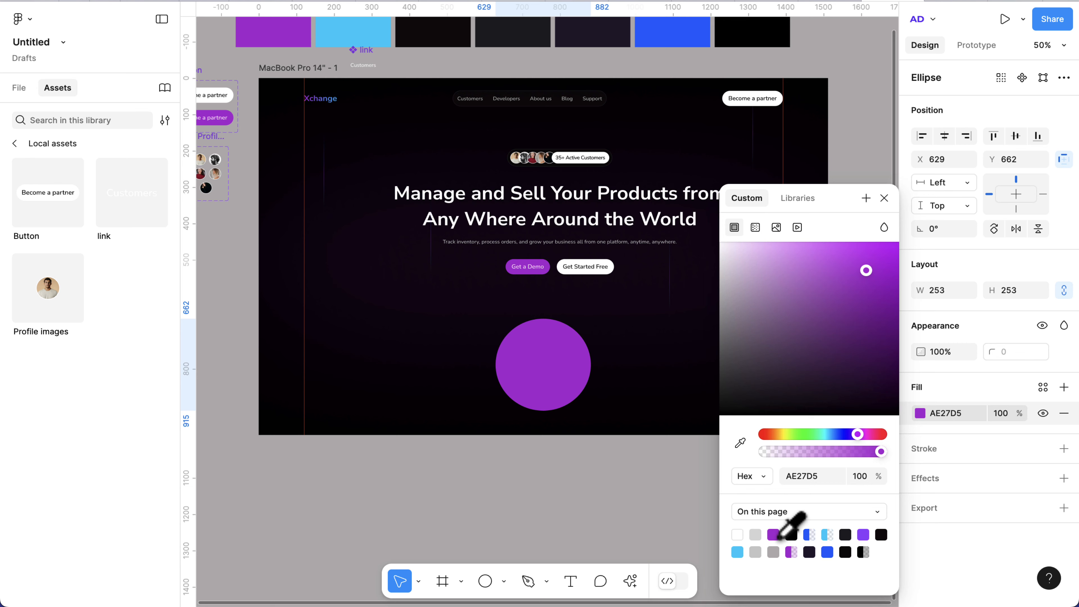
click(1064, 478)
click(984, 509)
click(977, 522)
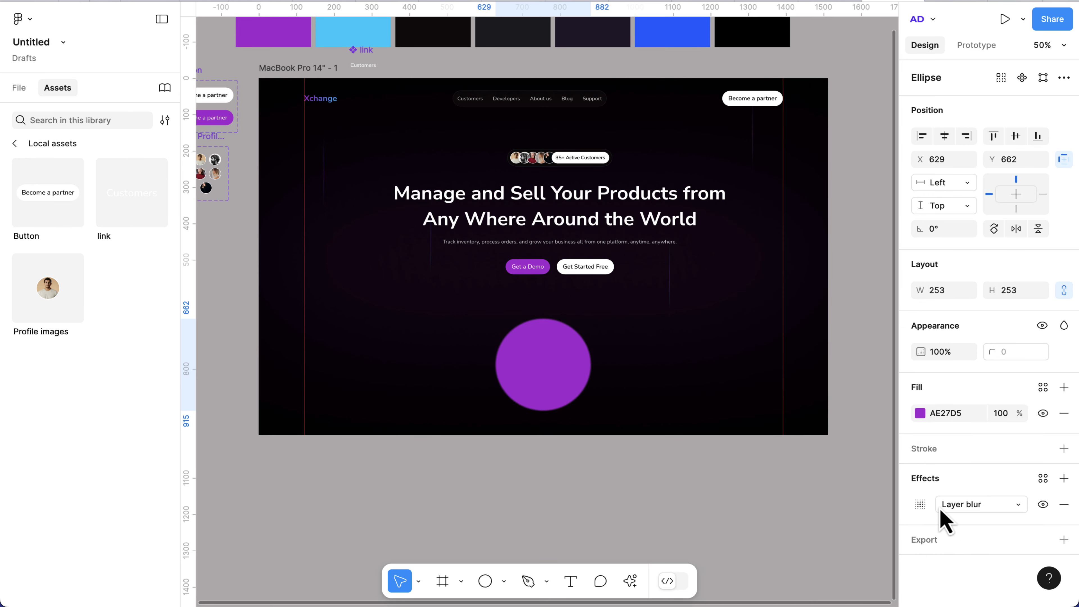
click(921, 505)
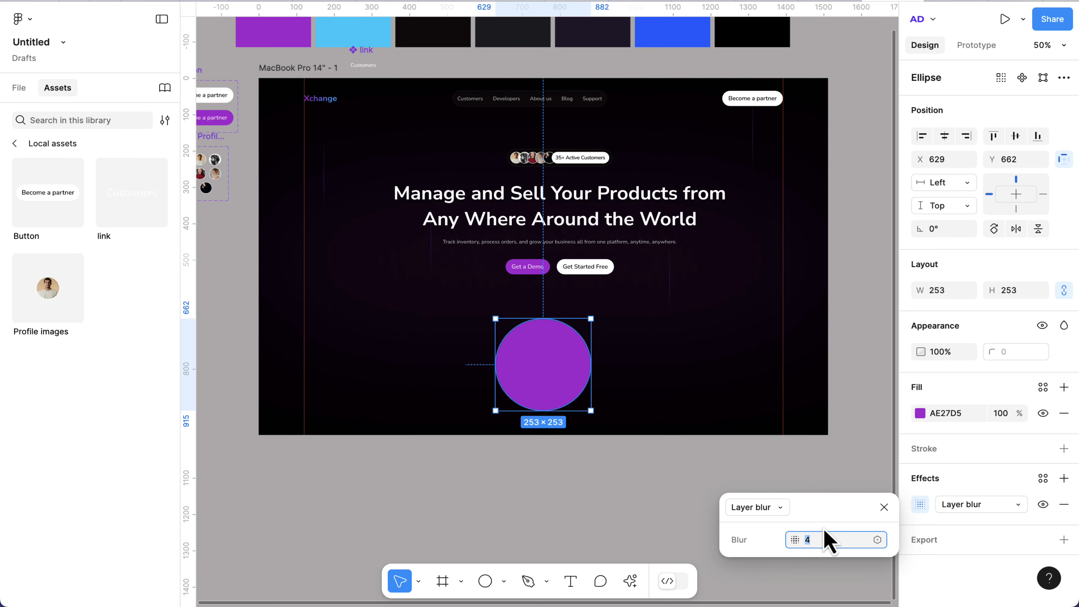
key(Return)
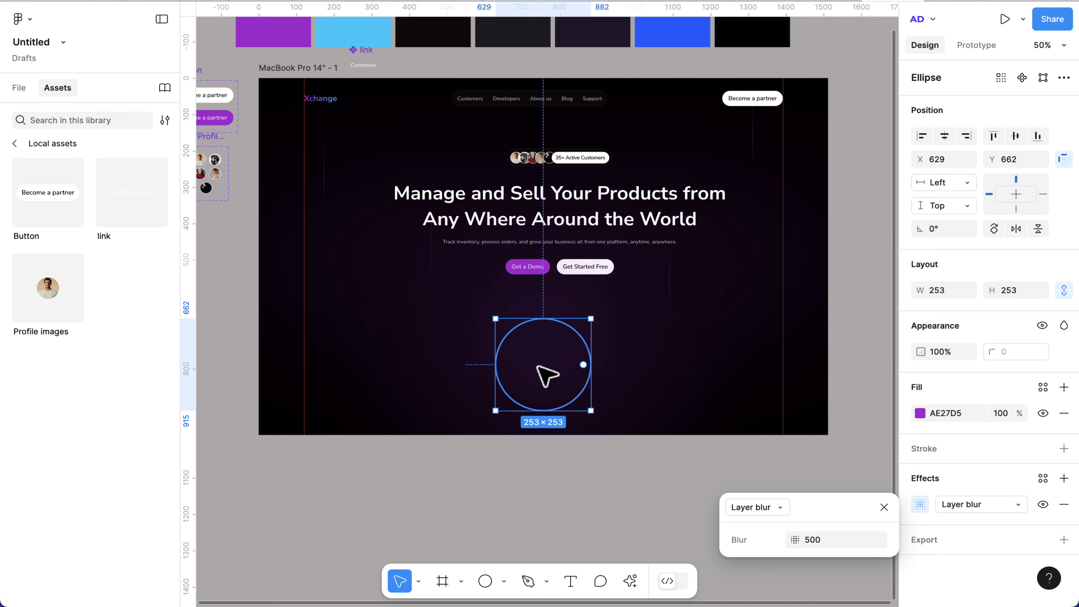
Move the blurred circle up beside the Xchange logo at about X 308, Y 0, and send it to the back
drag(547, 375, 416, 128)
scroll(416, 128, up, 5)
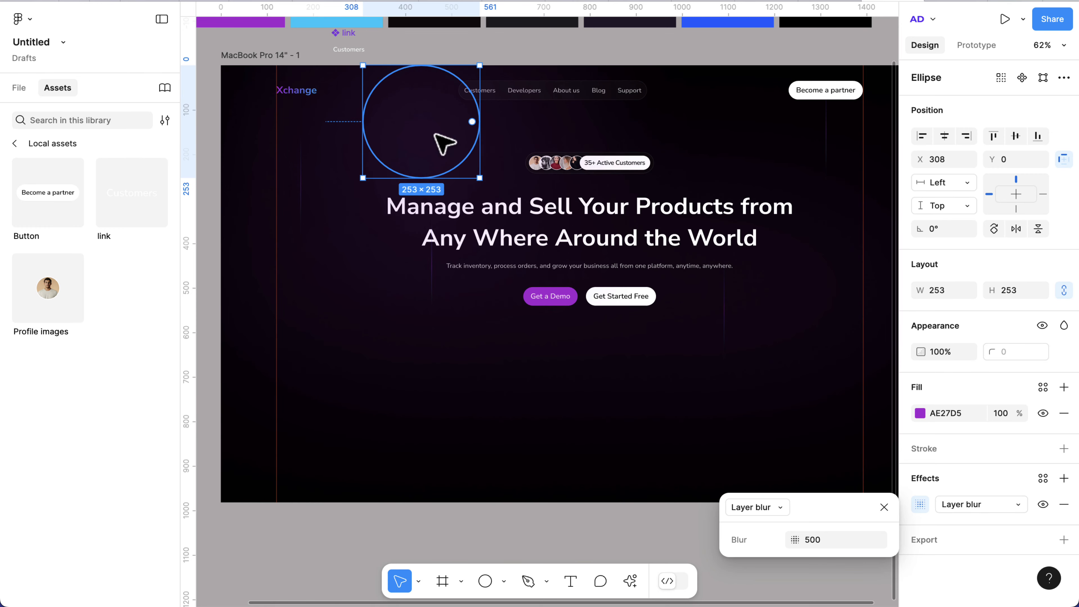
right_click(434, 134)
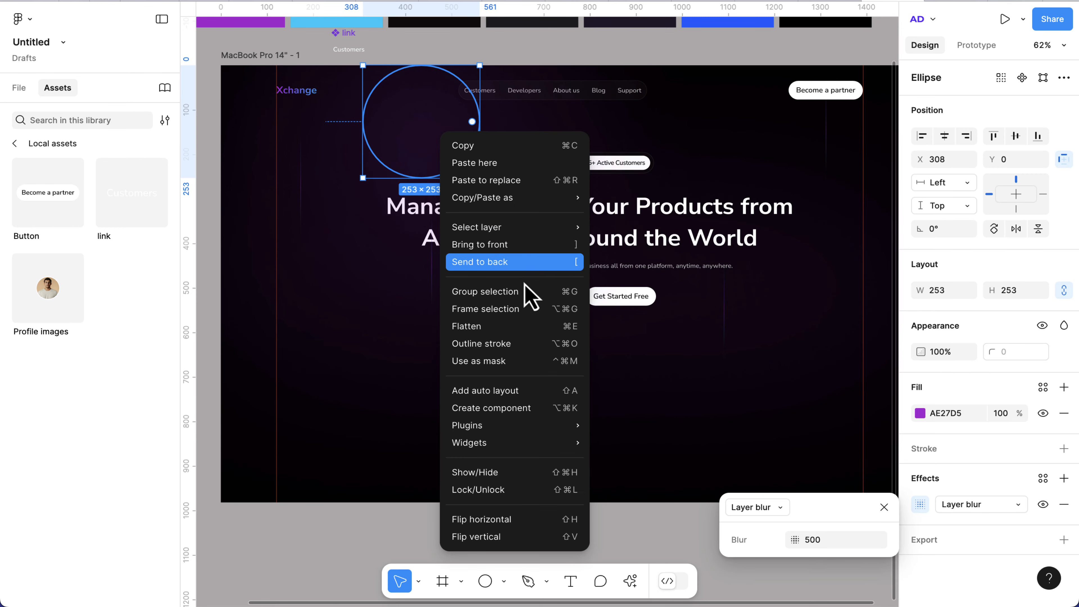
click(514, 261)
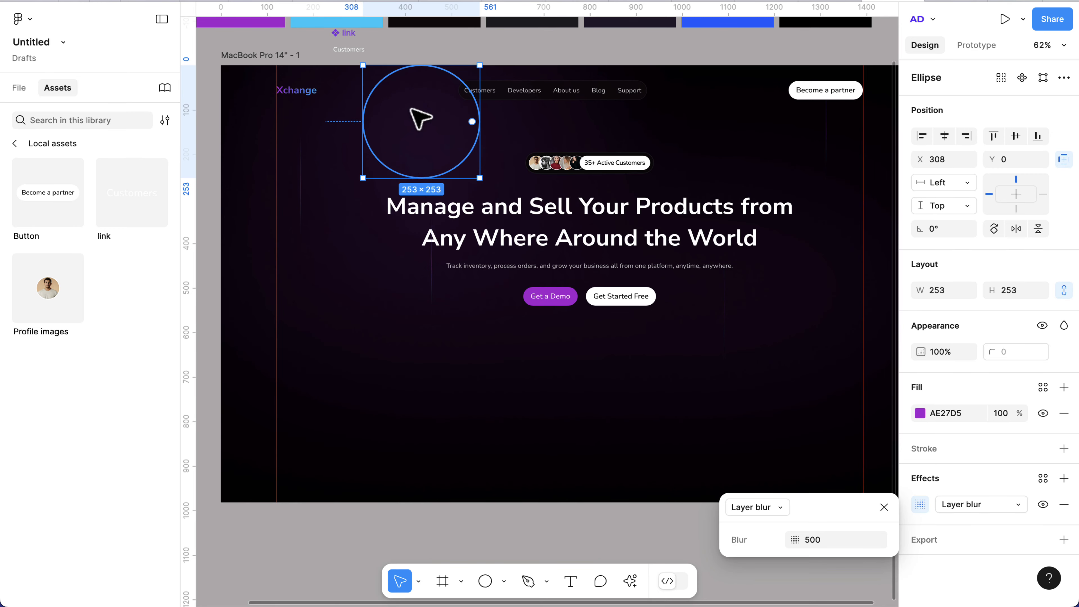
Reposition the blurred circle behind the customers badge at X 589, Y 60, and check the glow in the full-page preview
drag(409, 108, 518, 109)
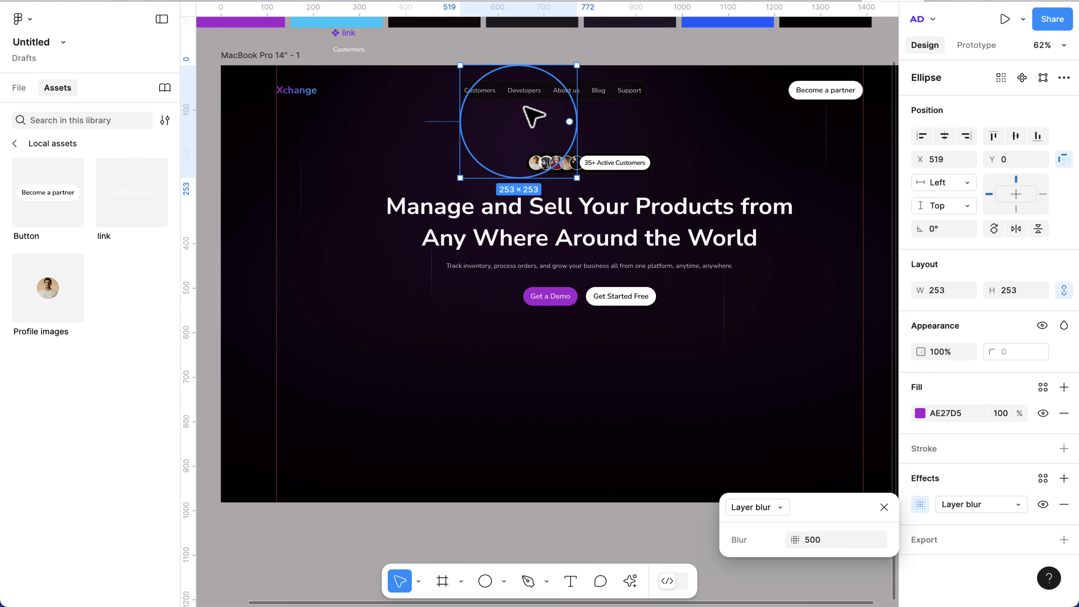
key(shift+Right)
key(shift+Right)
key(shift+Right)
key(shift+Right)
key(shift+Right)
key(shift+Right)
key(shift+Right)
key(shift+Down)
key(shift+Down)
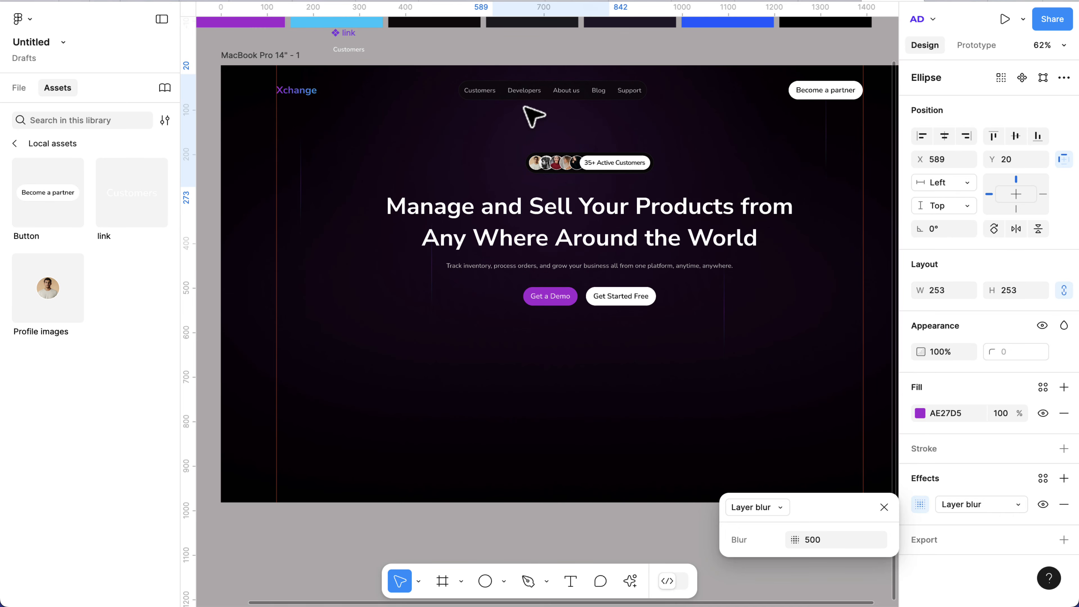
key(shift+Down)
key(shift+Down)
key(shift+Down)
scroll(540, 132, up, 5)
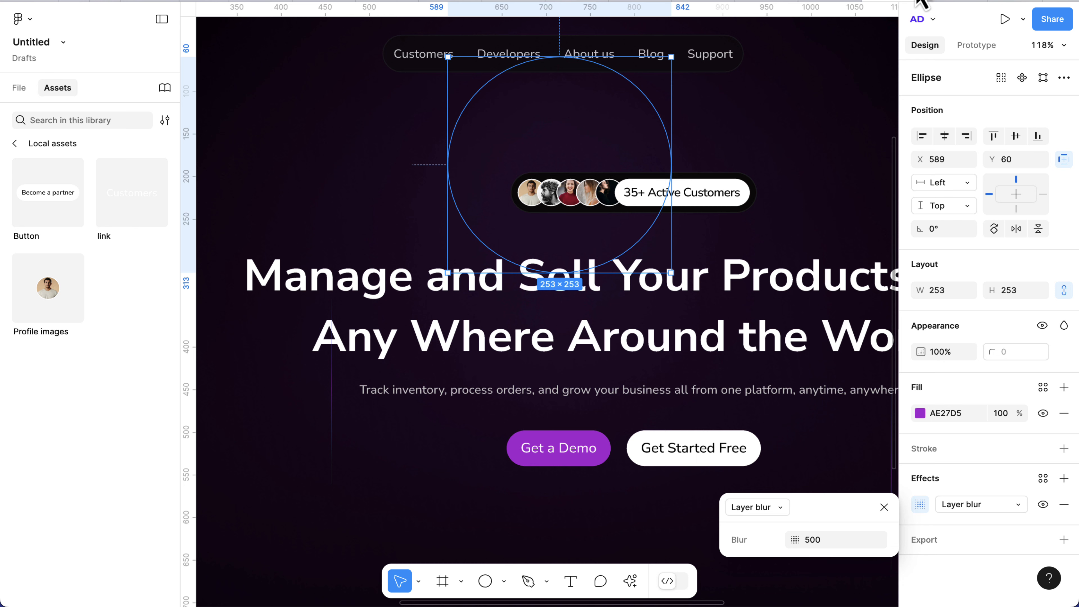
click(947, 1)
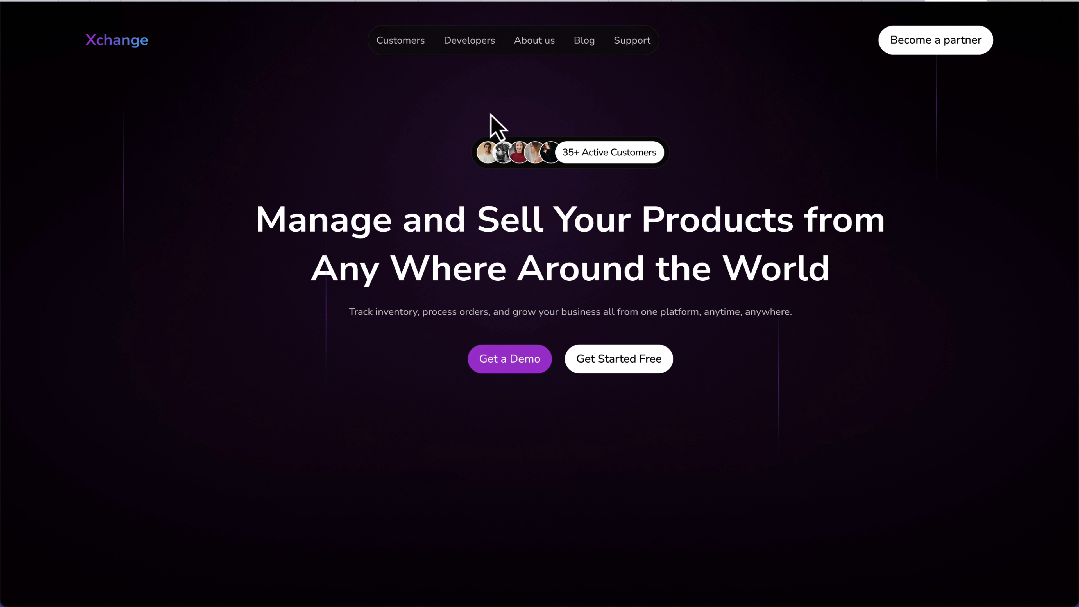
click(870, 1)
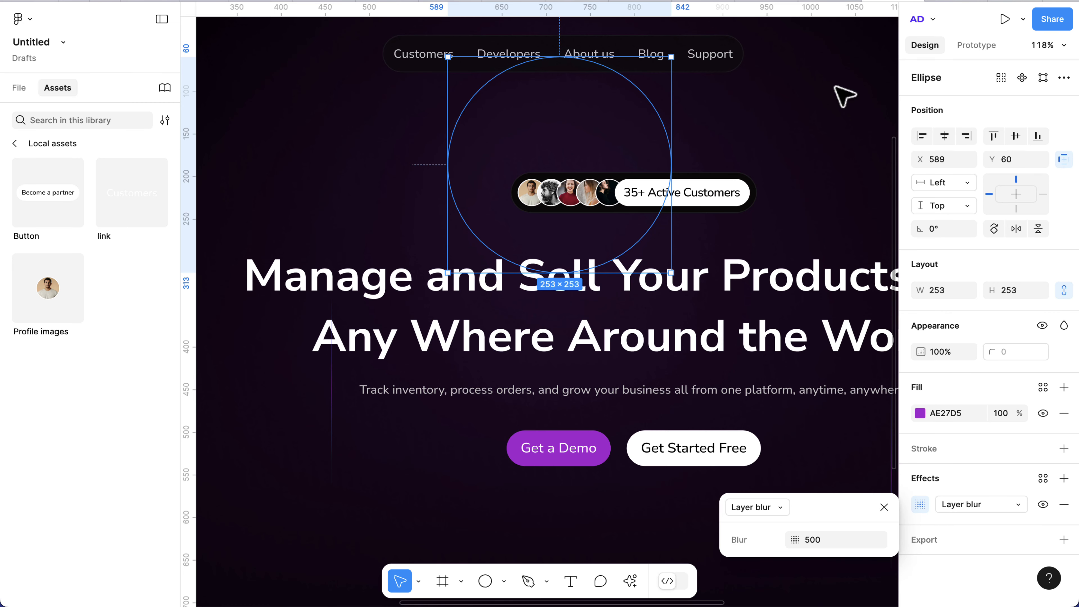
Lower the blurred circle's fill opacity to 40% and shift it up slightly to about X 585, Y 34, checking the full-page preview
click(1001, 415)
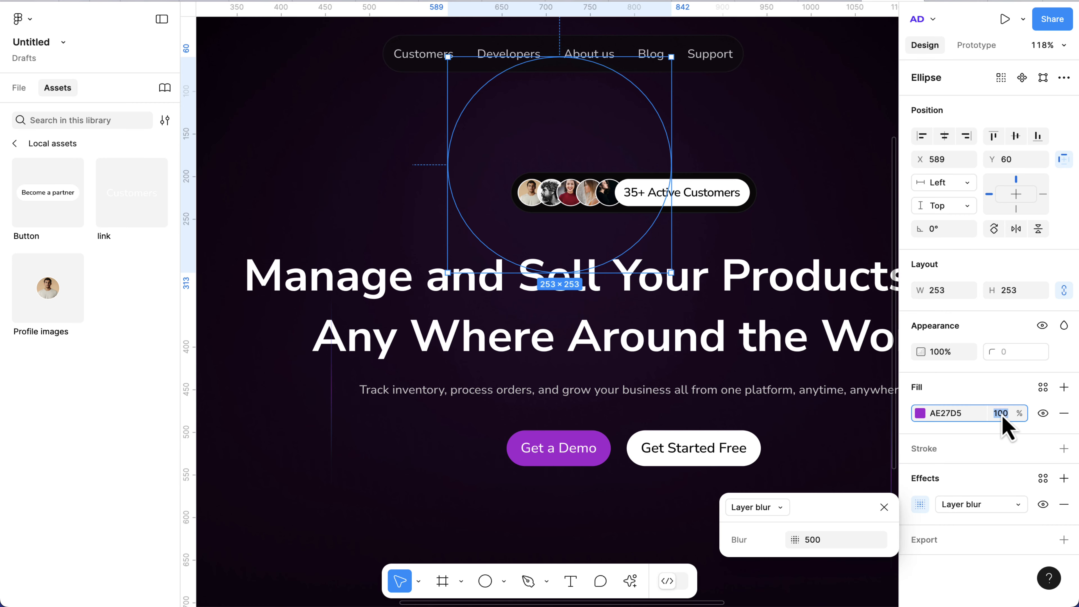
text(40)
key(Return)
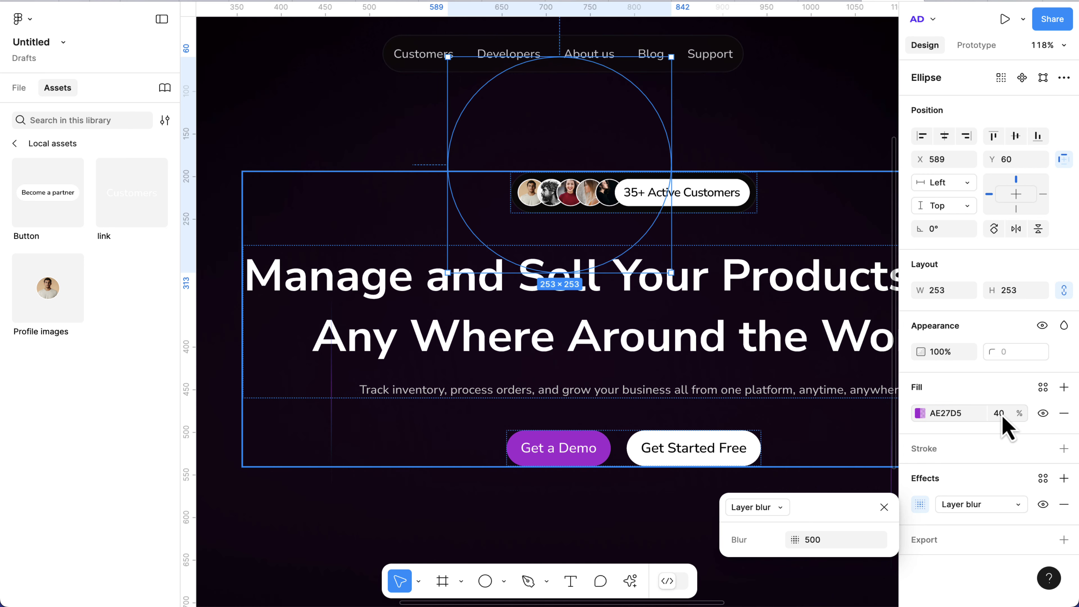
click(943, 3)
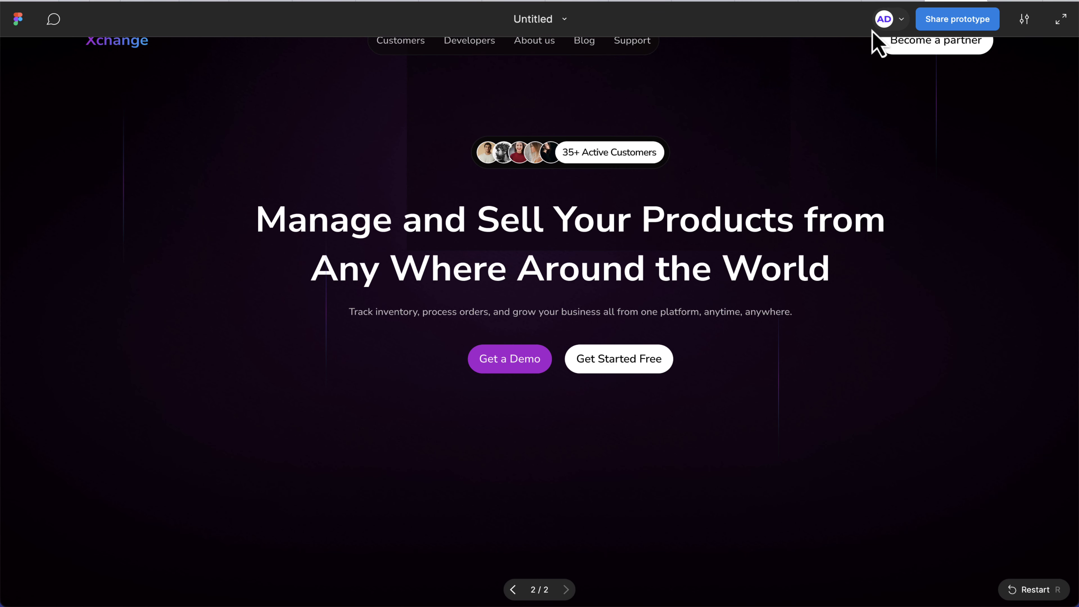
click(874, 3)
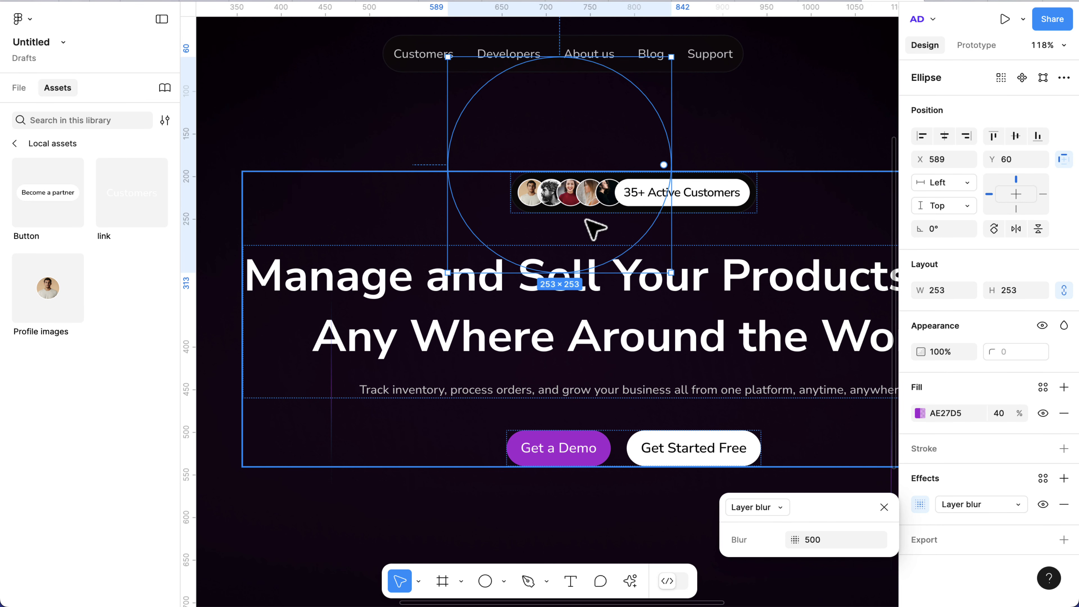
drag(540, 136, 537, 113)
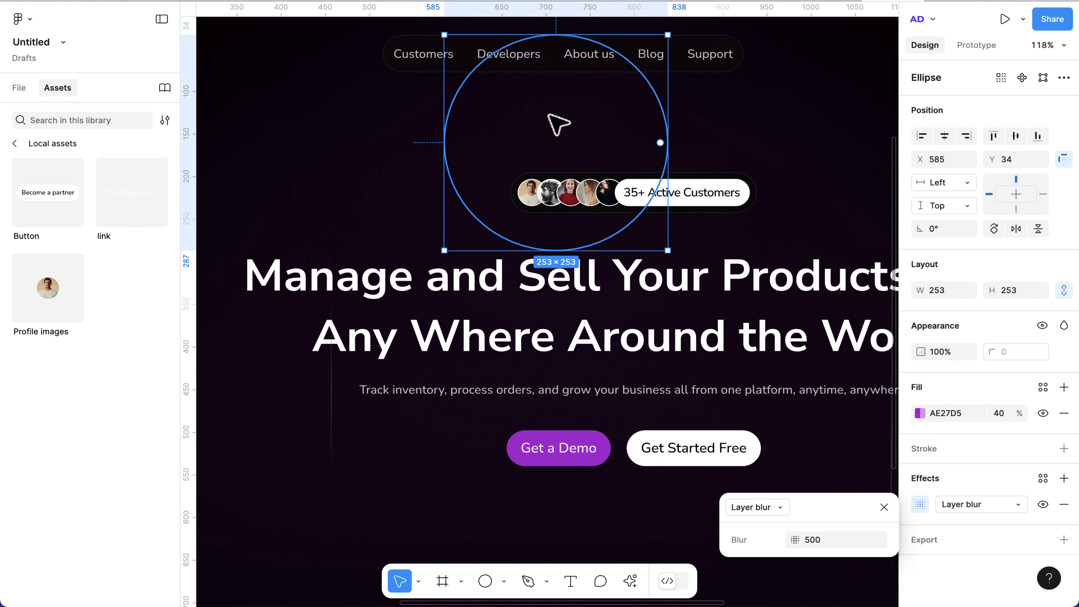
click(929, 2)
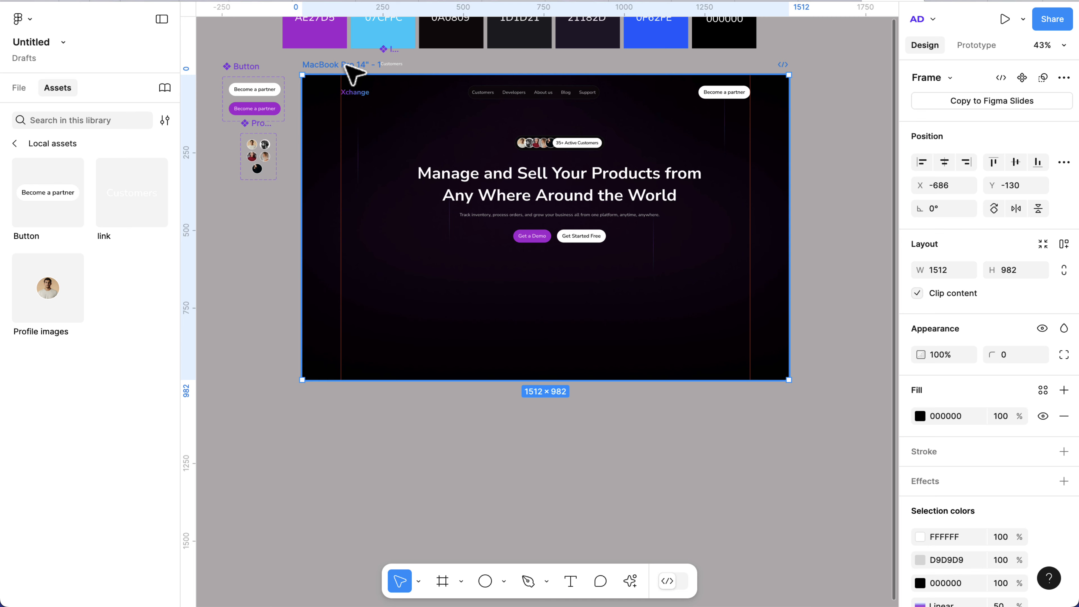
Paste the dashboard image into the hero frame and scale it to 1268 × 824 between the side guides, at X 124, Y 510
key(ctrl+v)
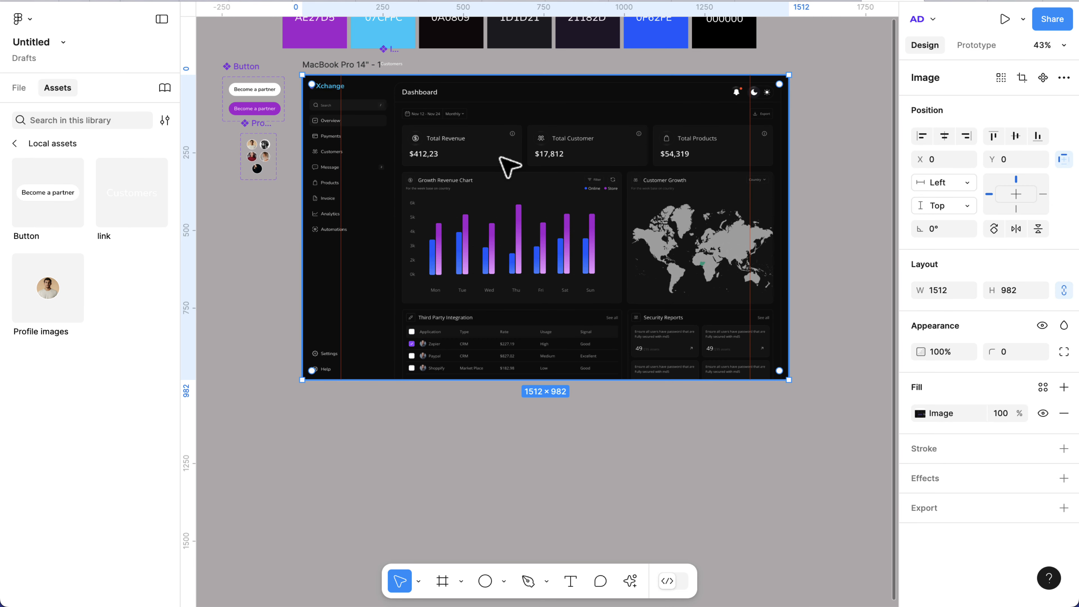
drag(516, 164, 519, 292)
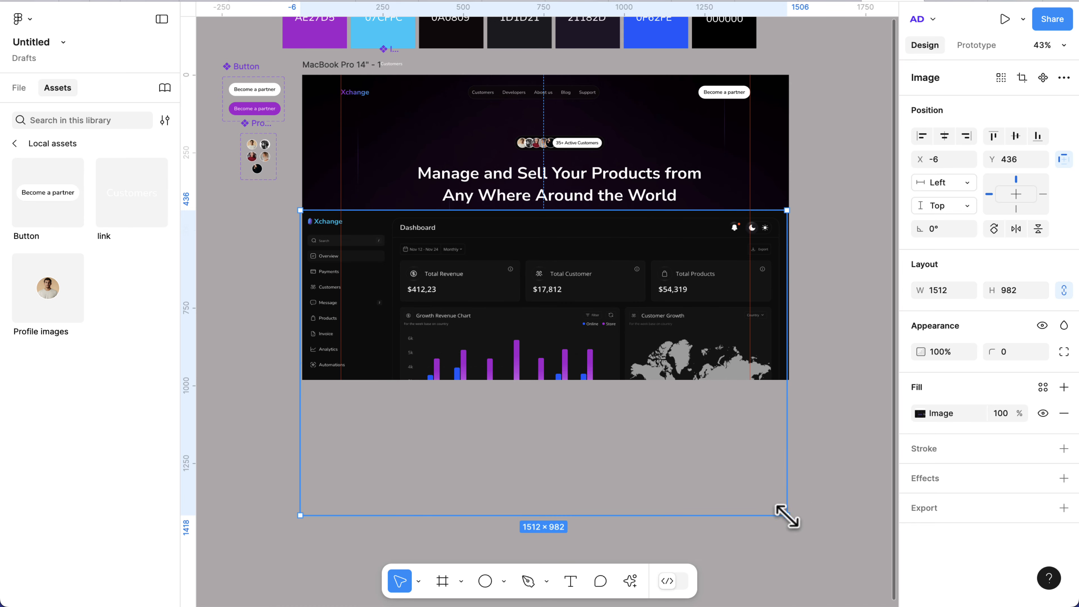
drag(786, 515, 742, 466)
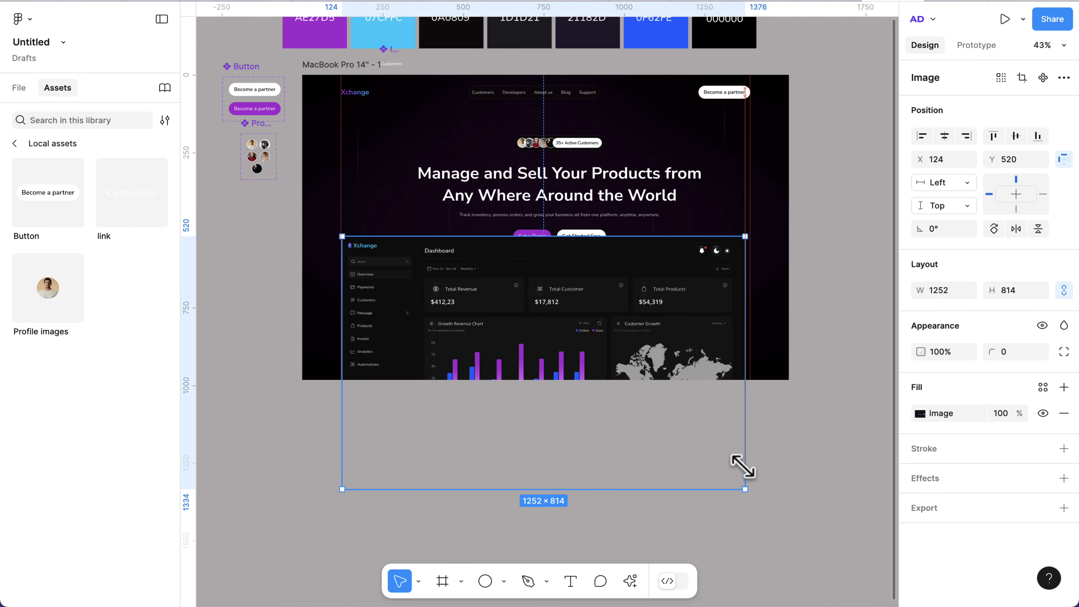
scroll(725, 289, up, 5)
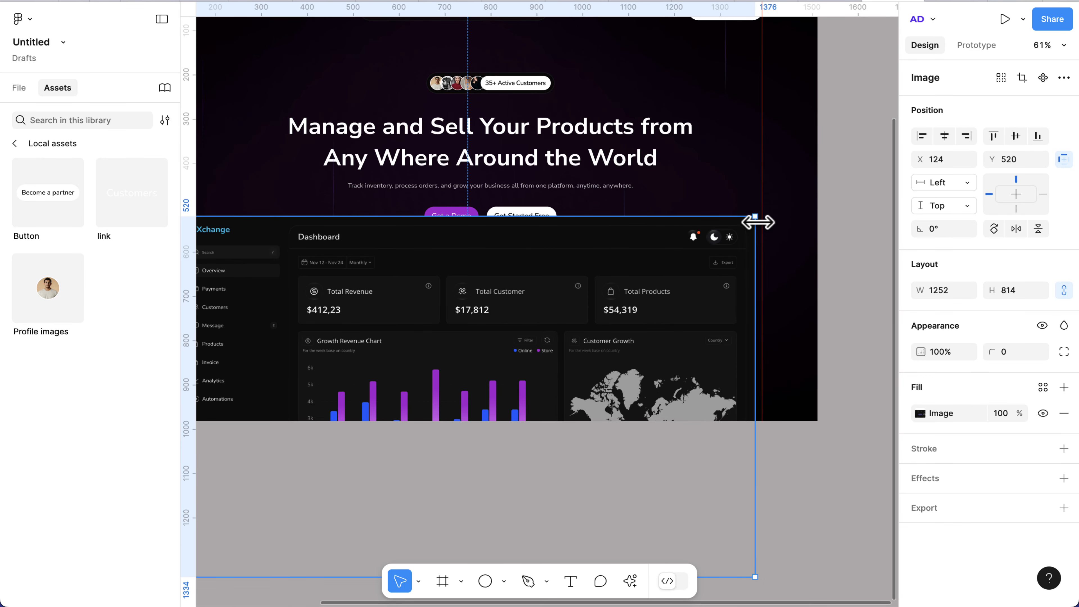
drag(756, 217, 763, 211)
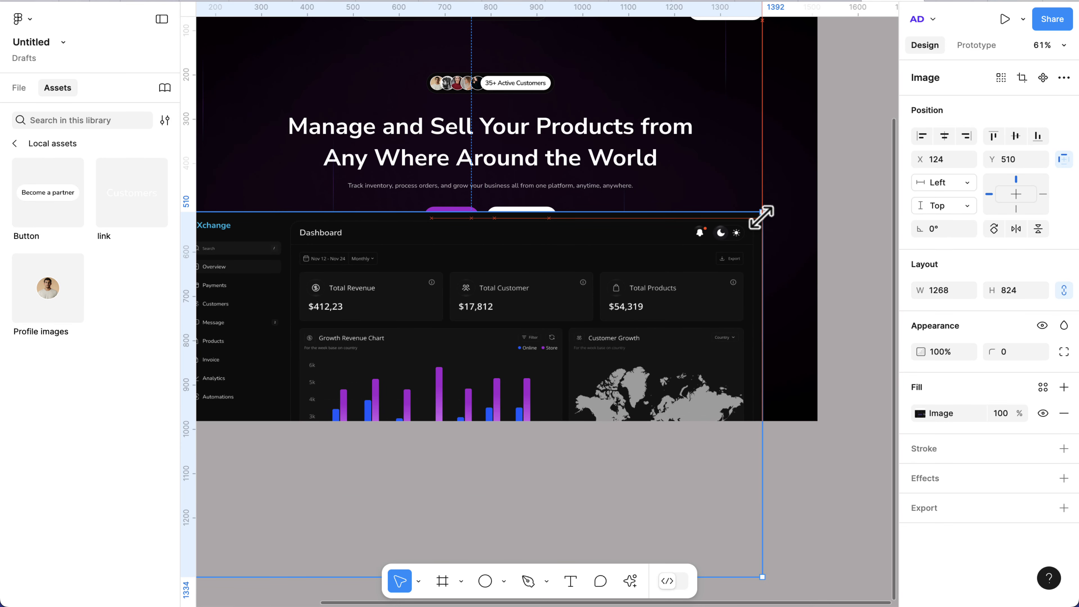
Move the dashboard image down below the two call-to-action buttons to Y 590
scroll(545, 254, down, 5)
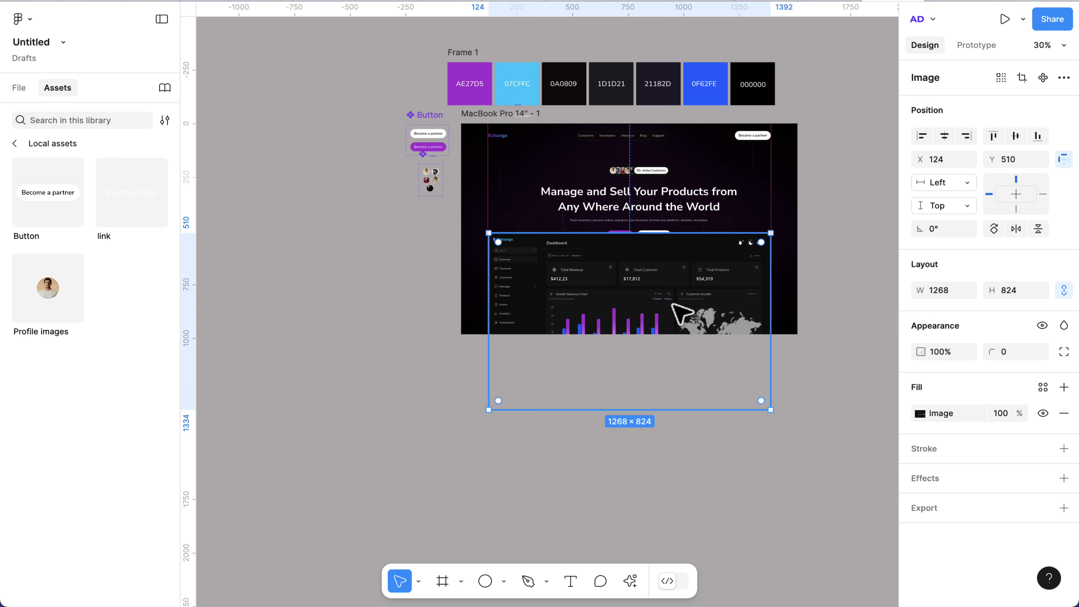
key(shift+Down)
key(shift+Down)
key(shift+Down)
key(shift+Down)
key(shift+Down)
key(shift+Down)
key(shift+Down)
key(shift+Down)
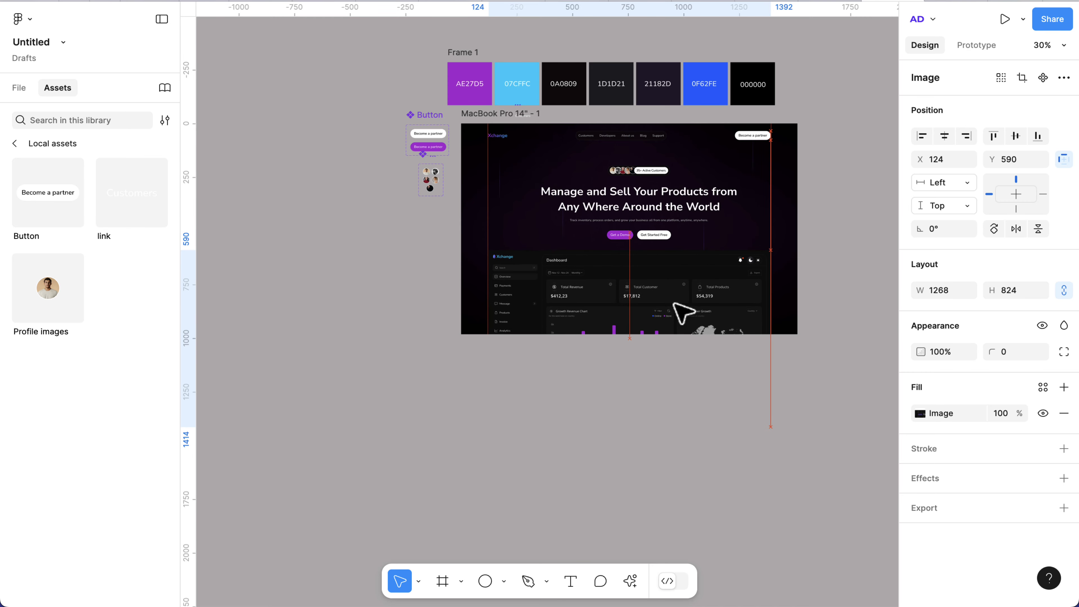
Check the placement of the dashboard image below the hero text in the full-page preview
scroll(675, 303, right, 5)
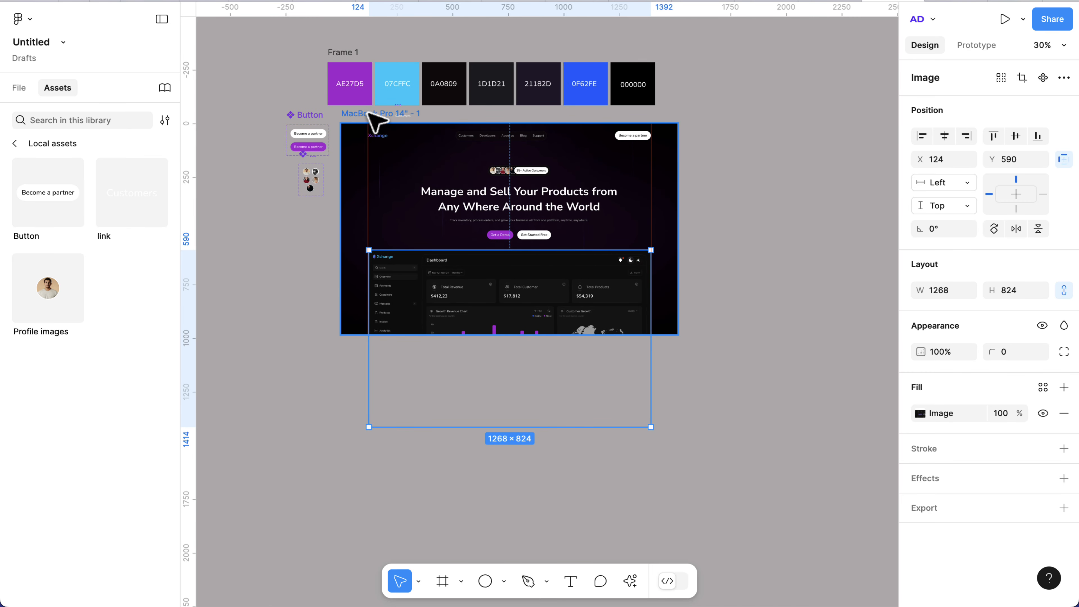
click(368, 111)
click(934, 1)
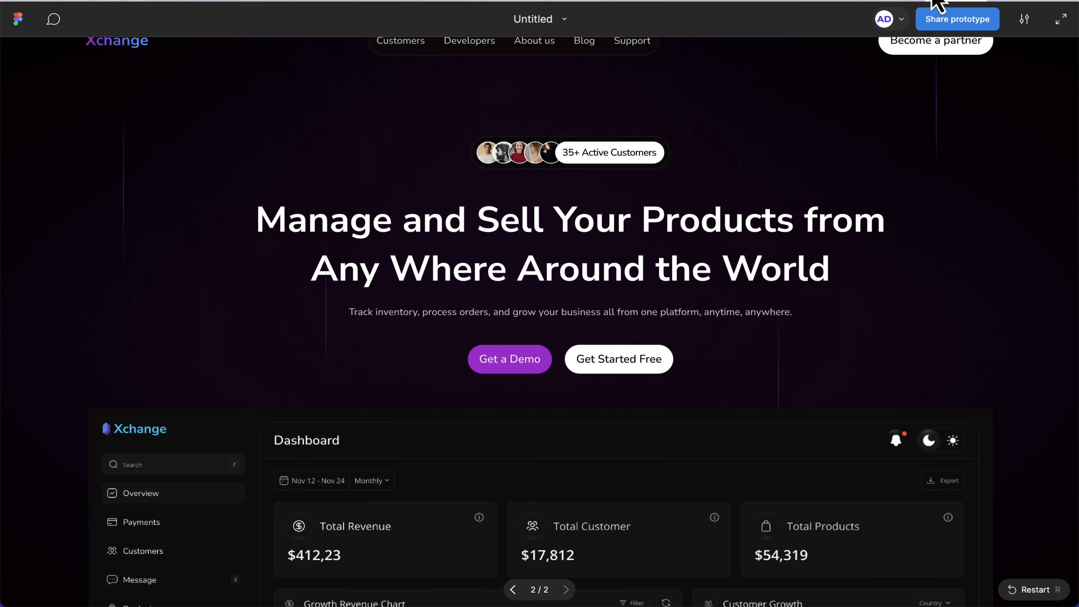
scroll(757, 532, down, 2)
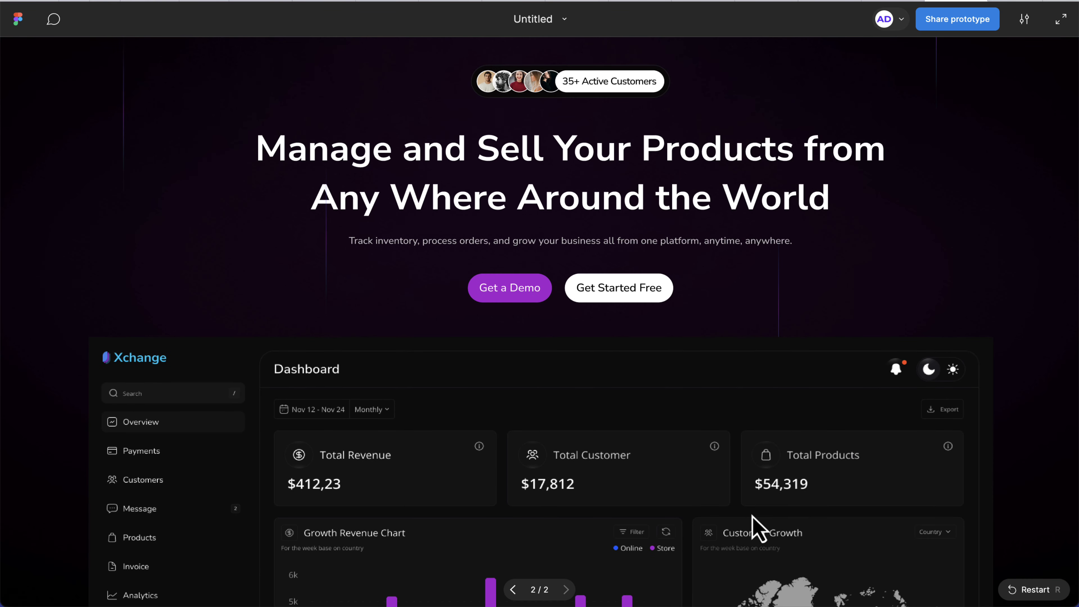
scroll(756, 531, up, 2)
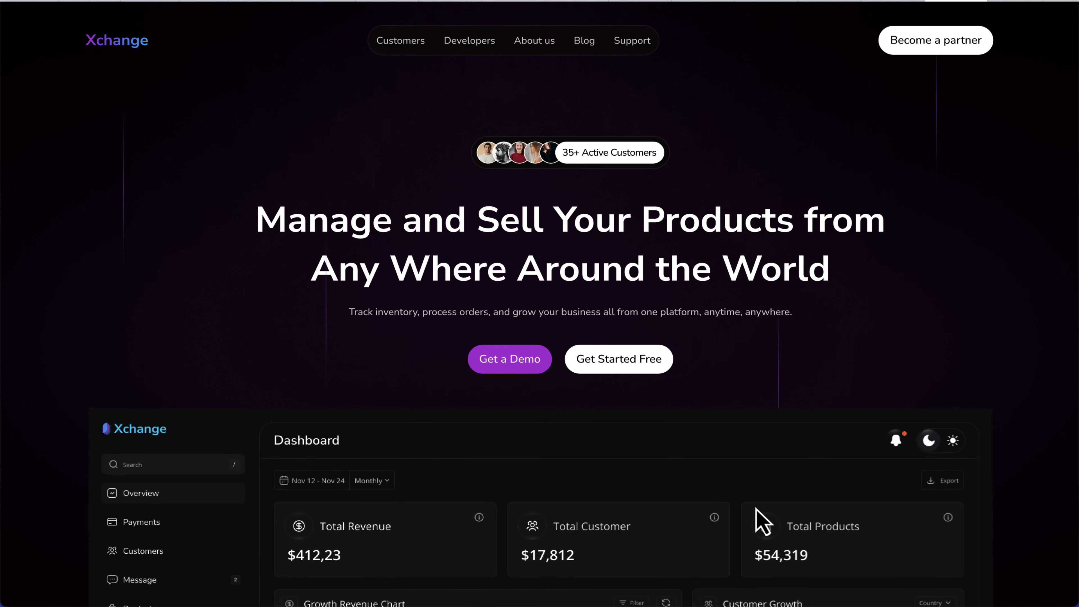
scroll(763, 522, down, 2)
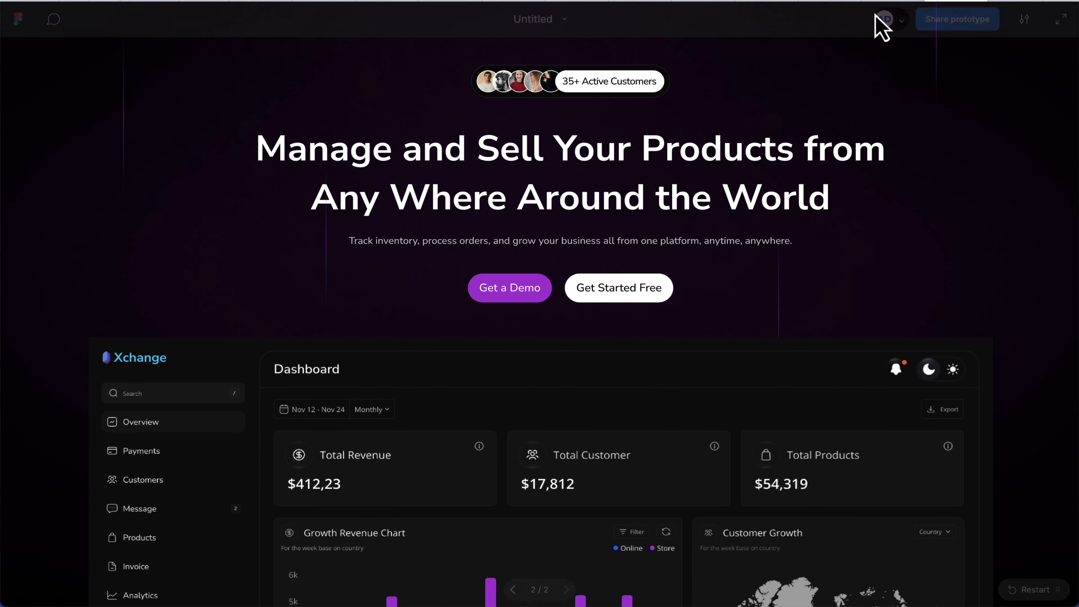
click(877, 13)
Copy the faint vertical line below the logo to the dashboard image's left edge at X 120, Y 665, and check the preview
scroll(355, 219, up, 5)
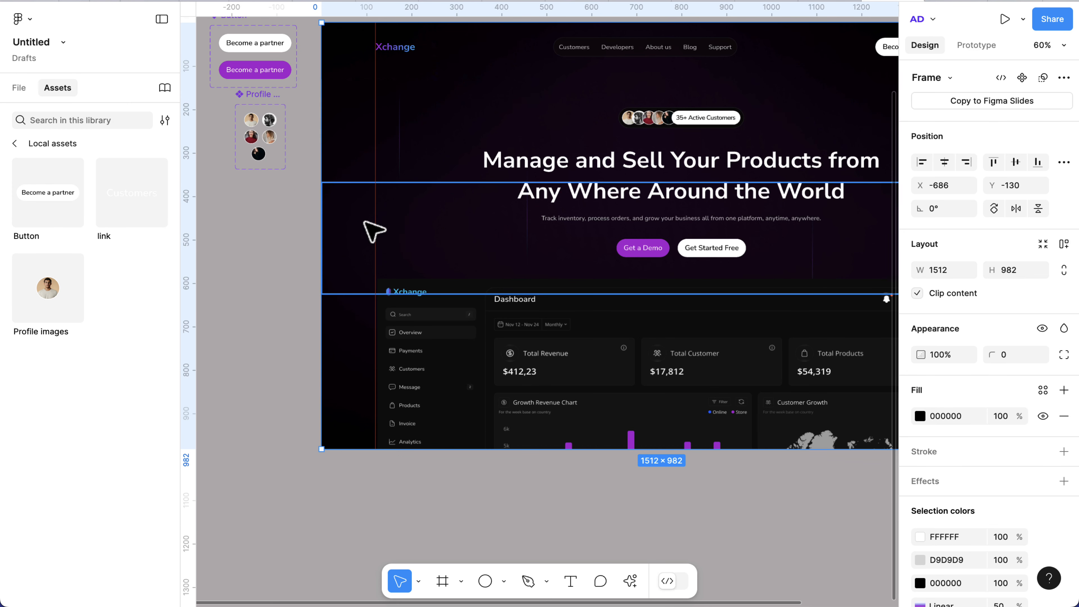
click(400, 138)
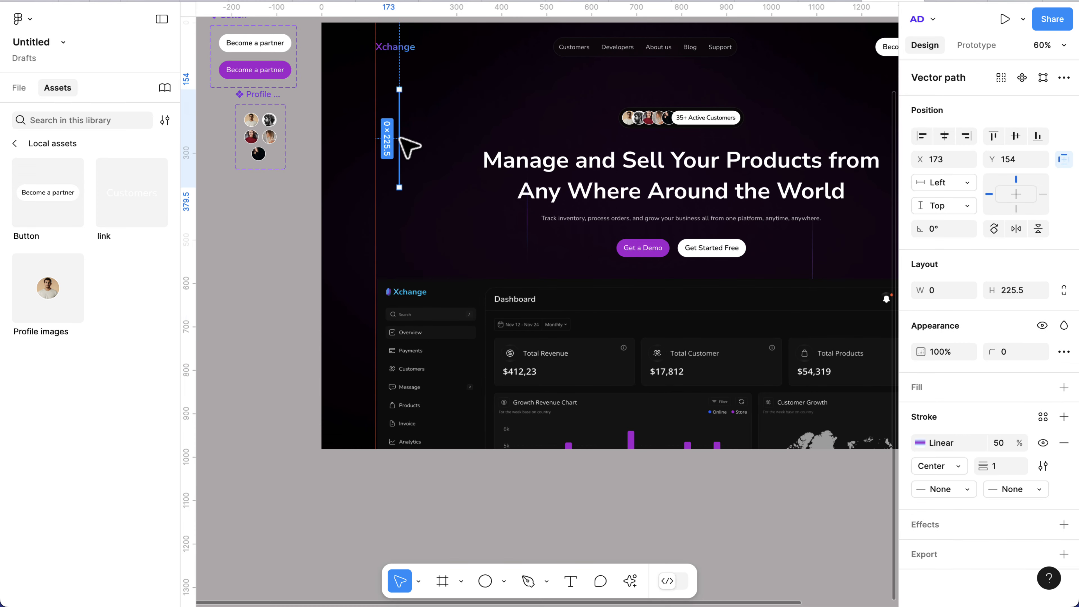
drag(401, 139, 359, 359)
scroll(360, 357, up, 10)
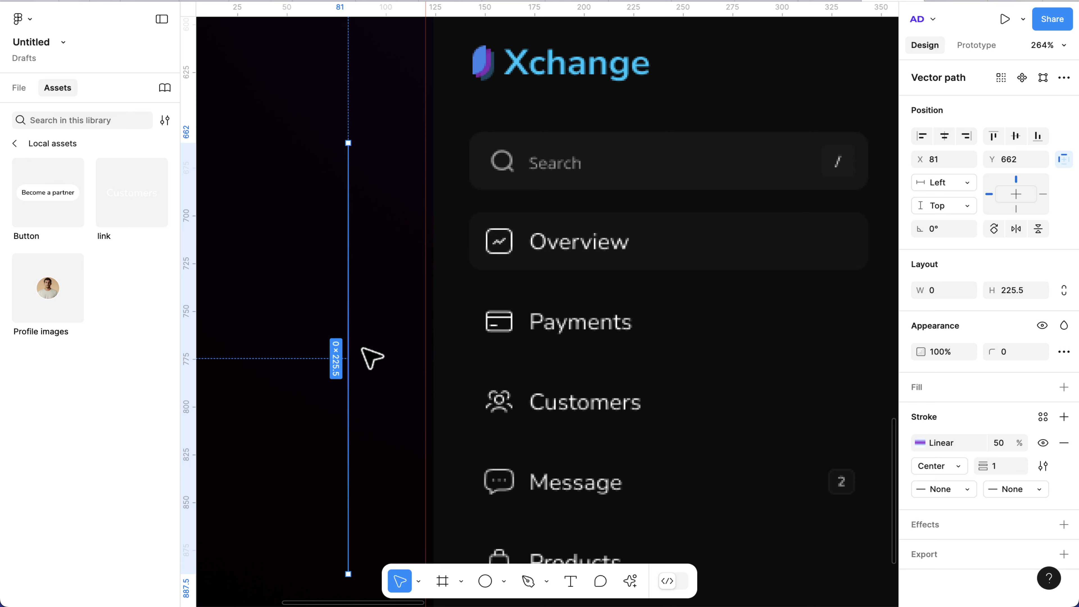
drag(349, 353, 424, 358)
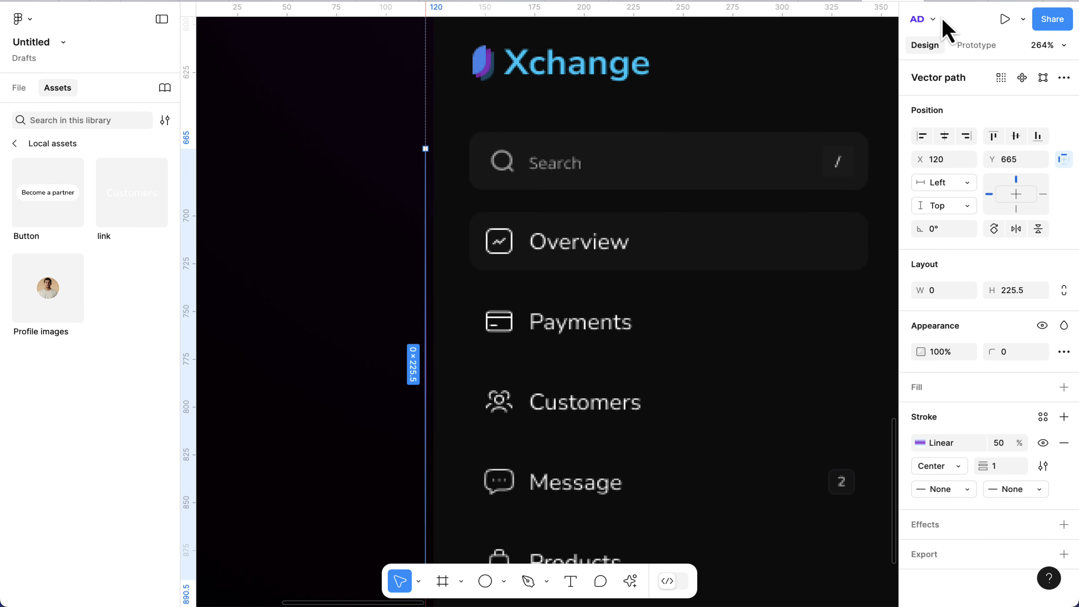
click(1004, 19)
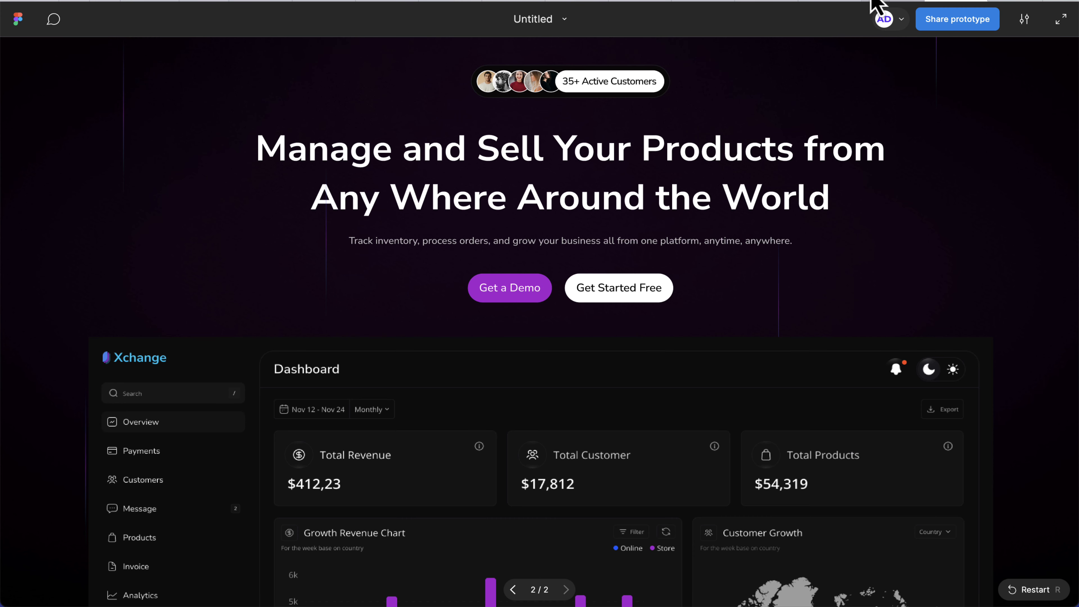
click(881, 14)
Lengthen the line beside the dashboard's left edge to a height of 279 and check it in the preview
scroll(448, 525, down, 2)
scroll(441, 510, down, 5)
scroll(426, 356, up, 10)
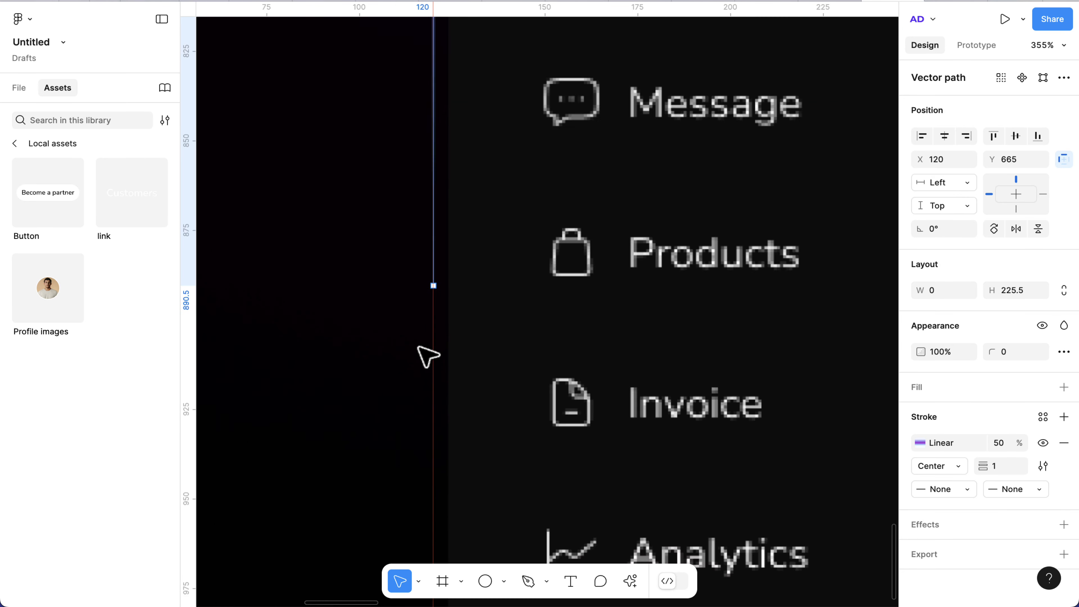
drag(435, 258, 426, 535)
key(super+alt+Return)
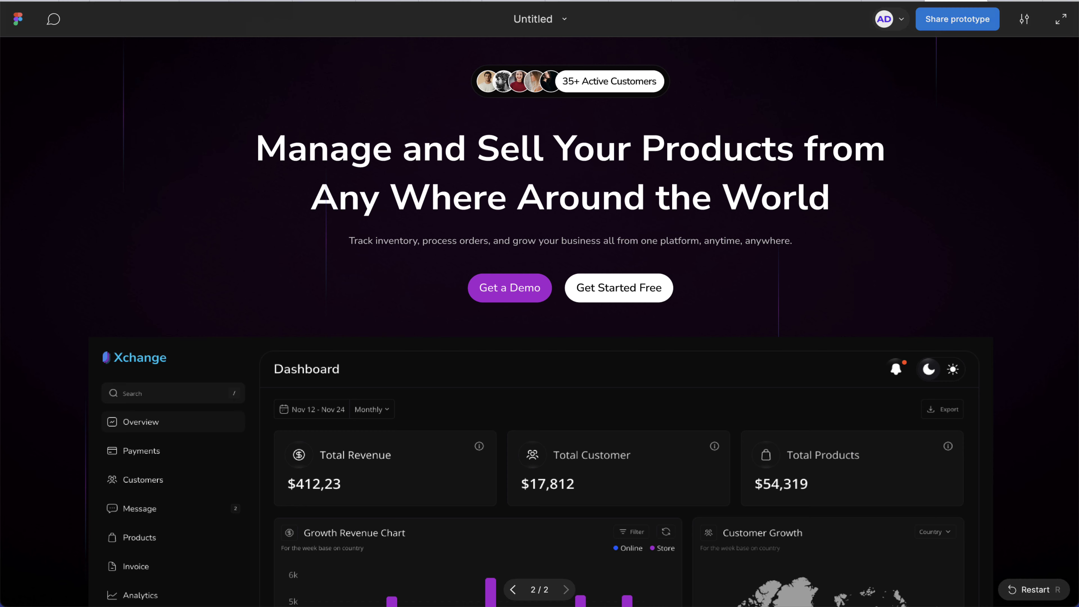
click(876, 1)
Duplicate the 279-high gradient line and place the copy along the dashboard image's right edge at X 1392, Y 662
scroll(598, 273, down, 5)
scroll(608, 283, down, 10)
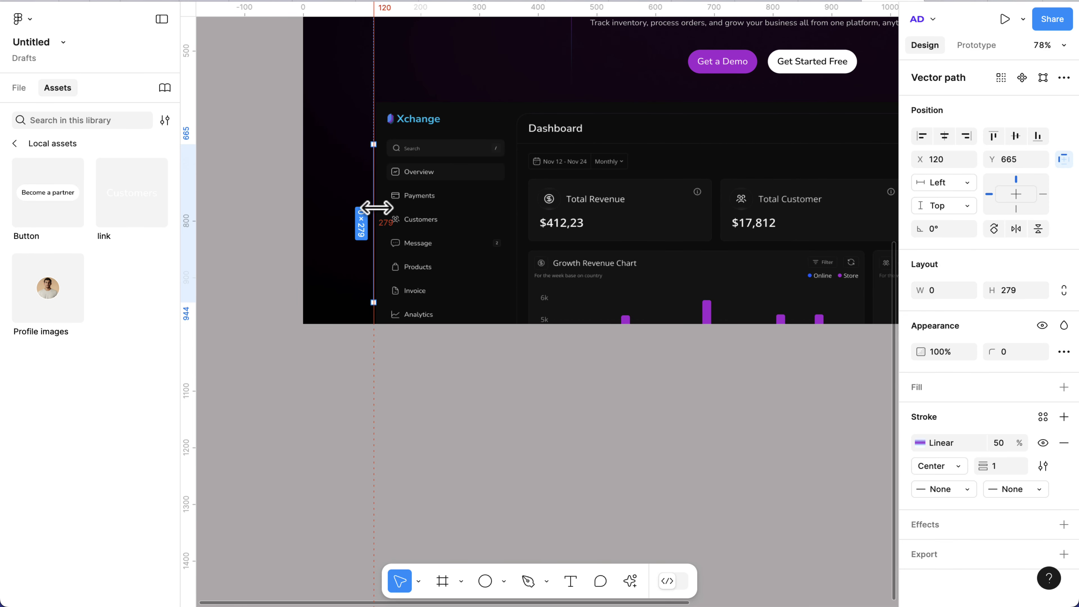
key(super+d)
scroll(377, 212, right, 2)
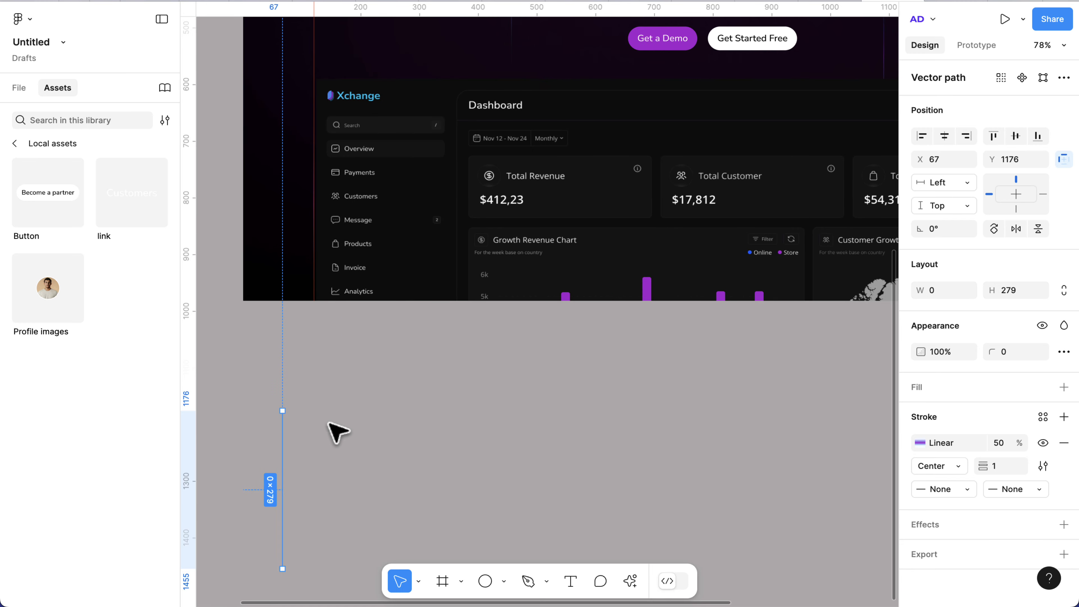
drag(282, 464, 759, 101)
scroll(630, 402, right, 6)
scroll(783, 212, up, 2)
scroll(759, 101, up, 10)
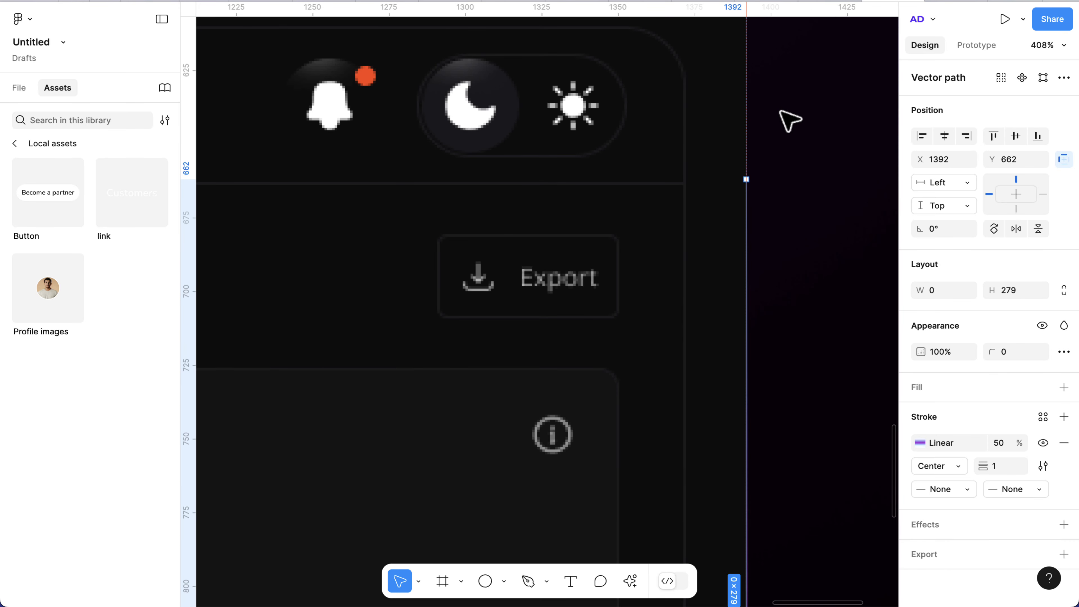
Inspect the dashboard image's upper right corner and both edge lines, up close and in the full-page preview
scroll(790, 121, down, 2)
scroll(782, 174, up, 3)
click(722, 190)
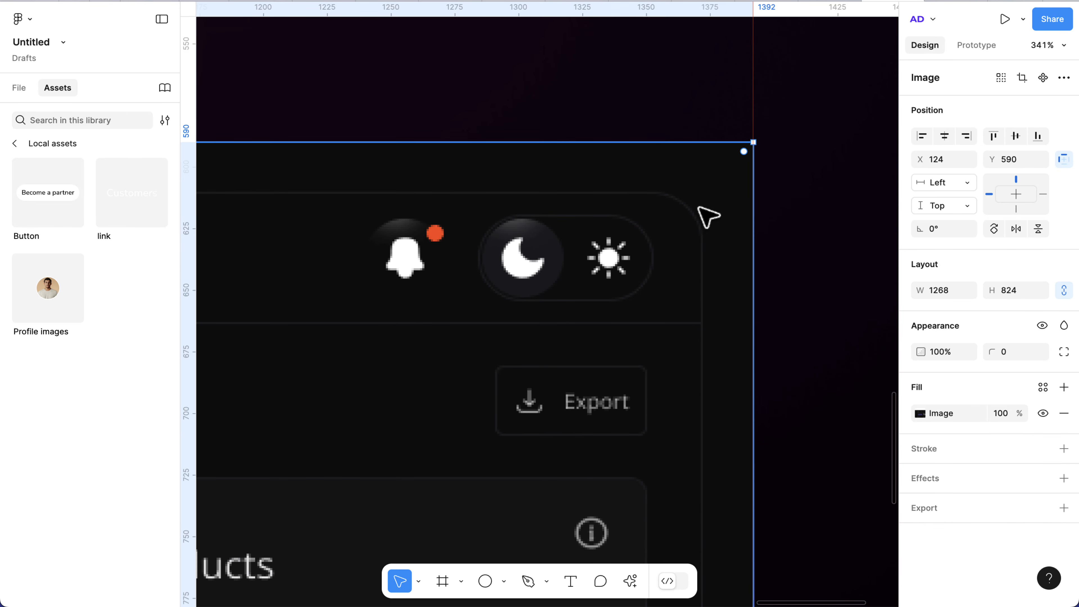
scroll(699, 208, down, 2)
click(936, 0)
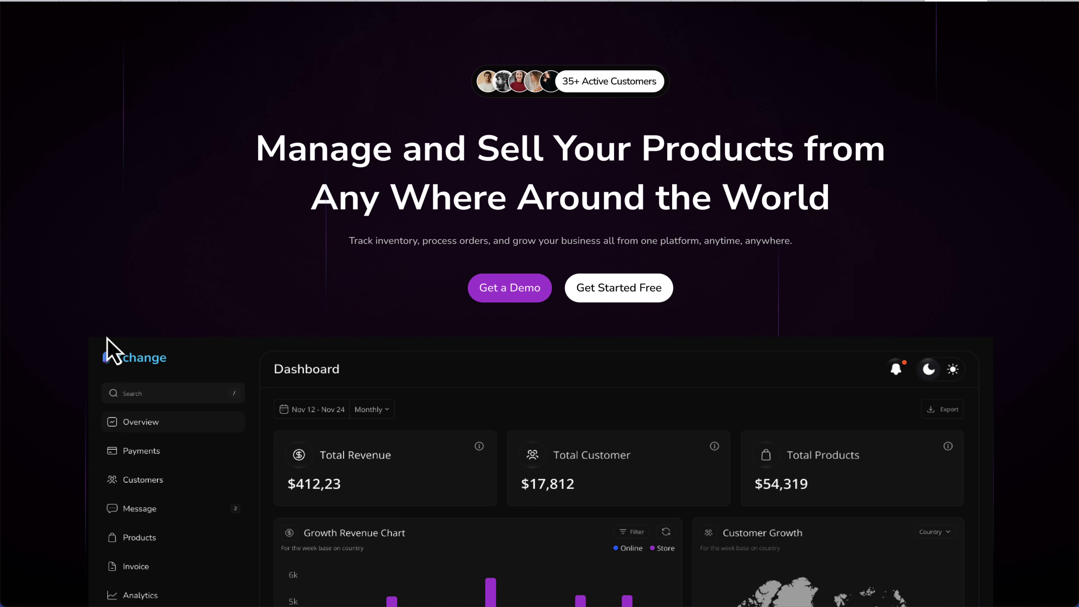
scroll(141, 395, up, 2)
scroll(342, 451, down, 1)
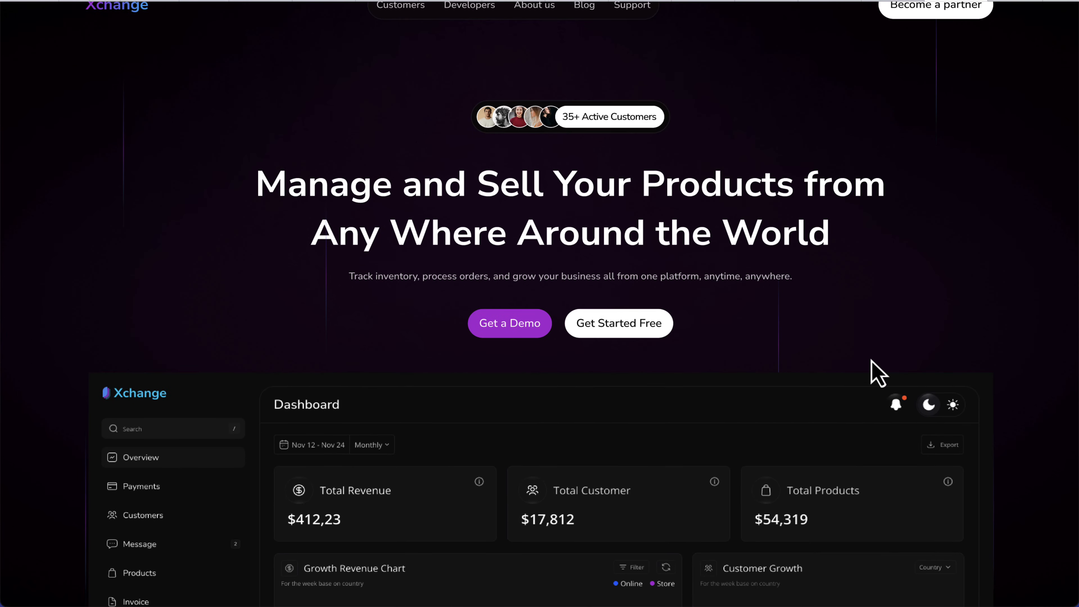
click(872, 0)
Round the corners of the dashboard image and check the result in the full-page preview
scroll(652, 292, down, 5)
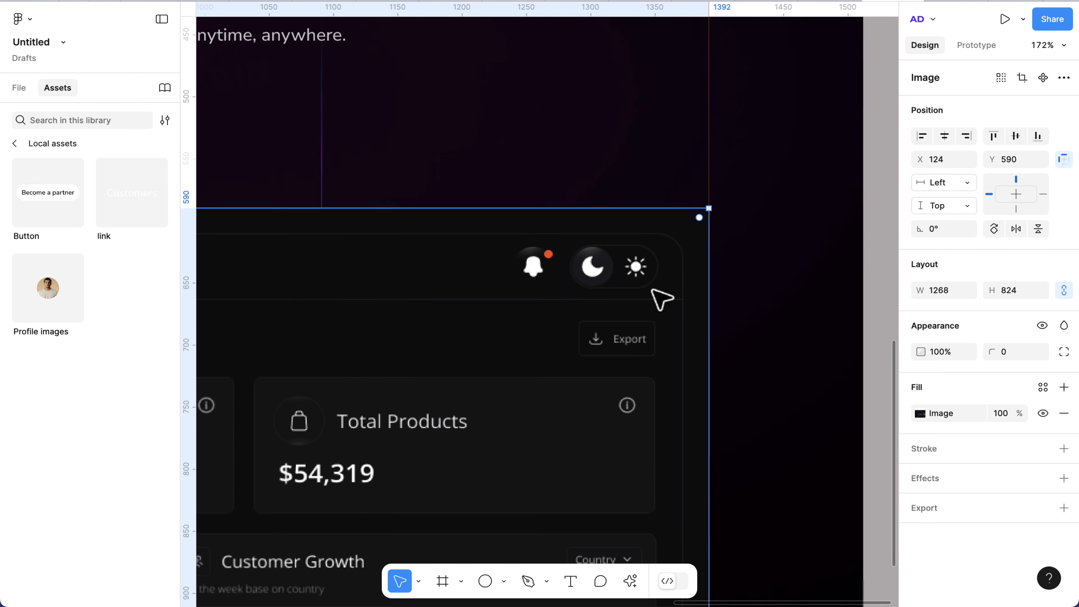
click(618, 176)
scroll(624, 182, down, 5)
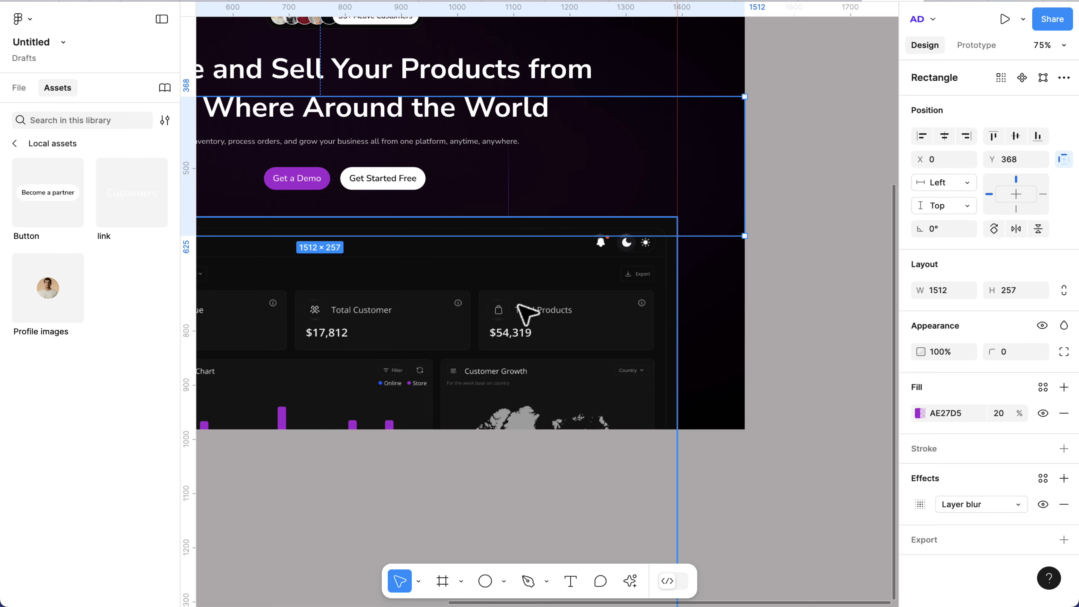
click(525, 313)
click(1011, 357)
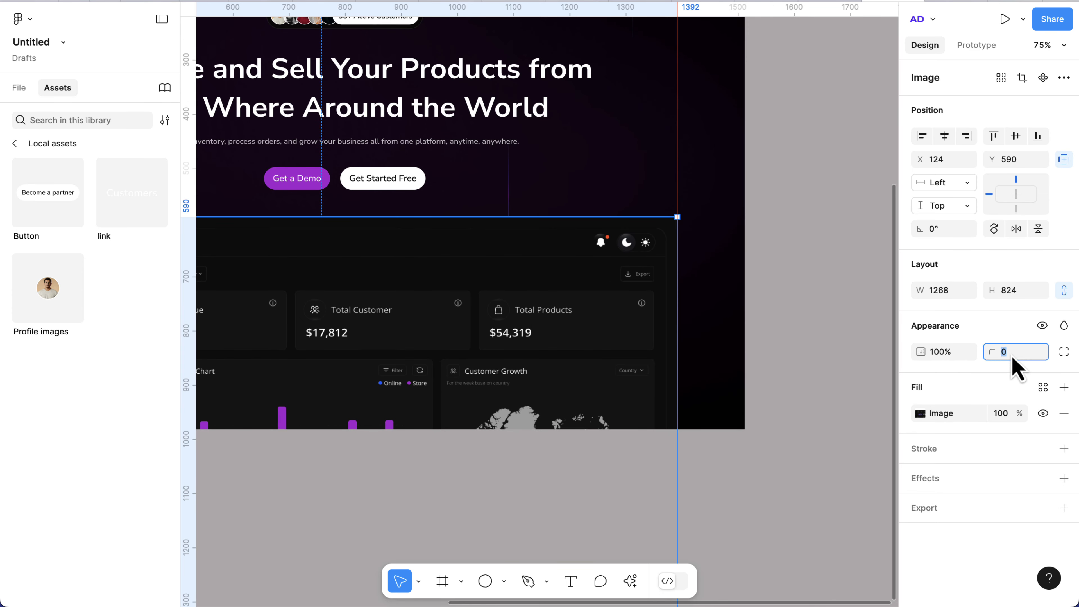
click(937, 2)
scroll(735, 358, down, 2)
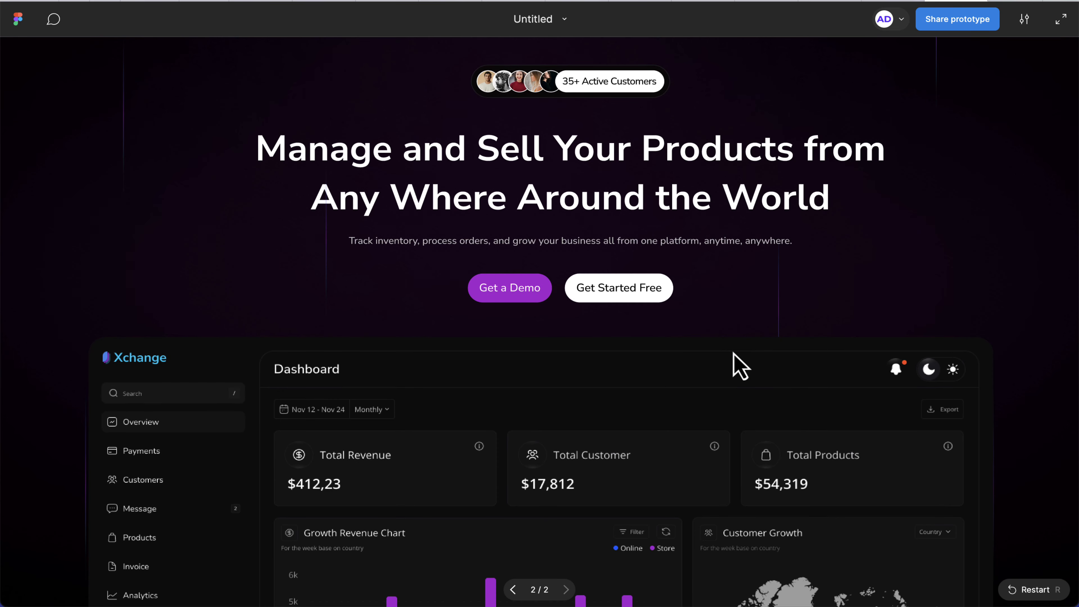
scroll(733, 353, up, 4)
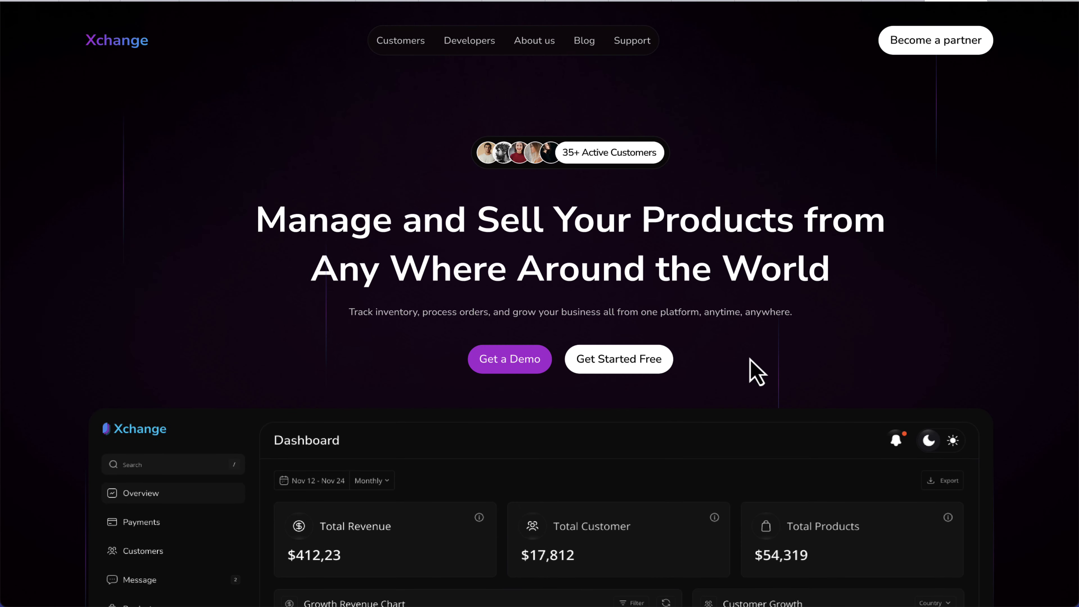
key(ctrl+shift+Tab)
Set the prototype device to MacBook Pro 14" and present the hero section in the device frame
click(975, 45)
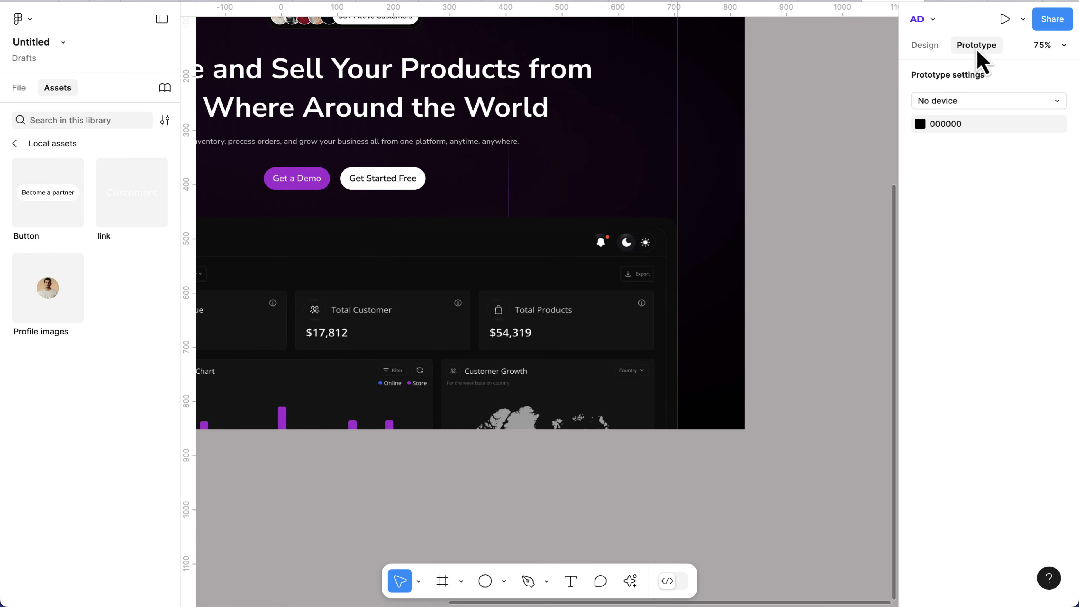
click(962, 100)
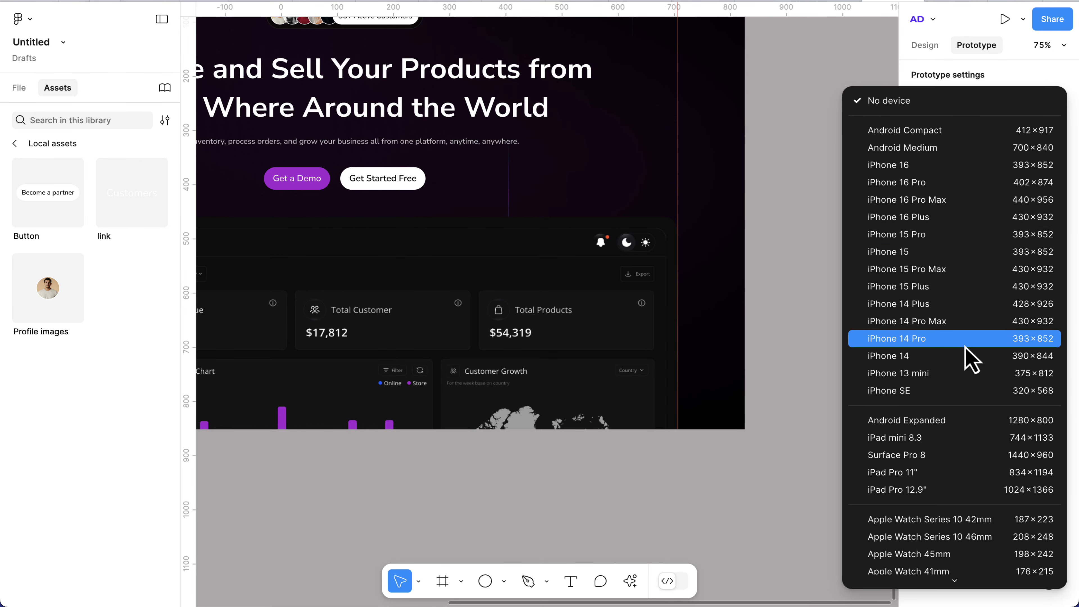
scroll(968, 356, down, 5)
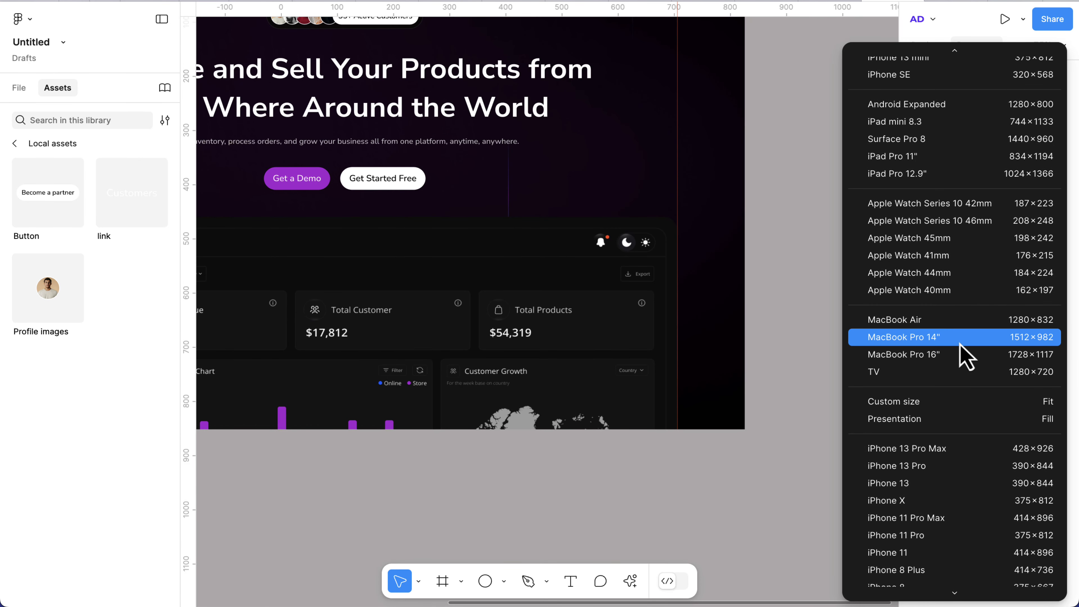
click(944, 355)
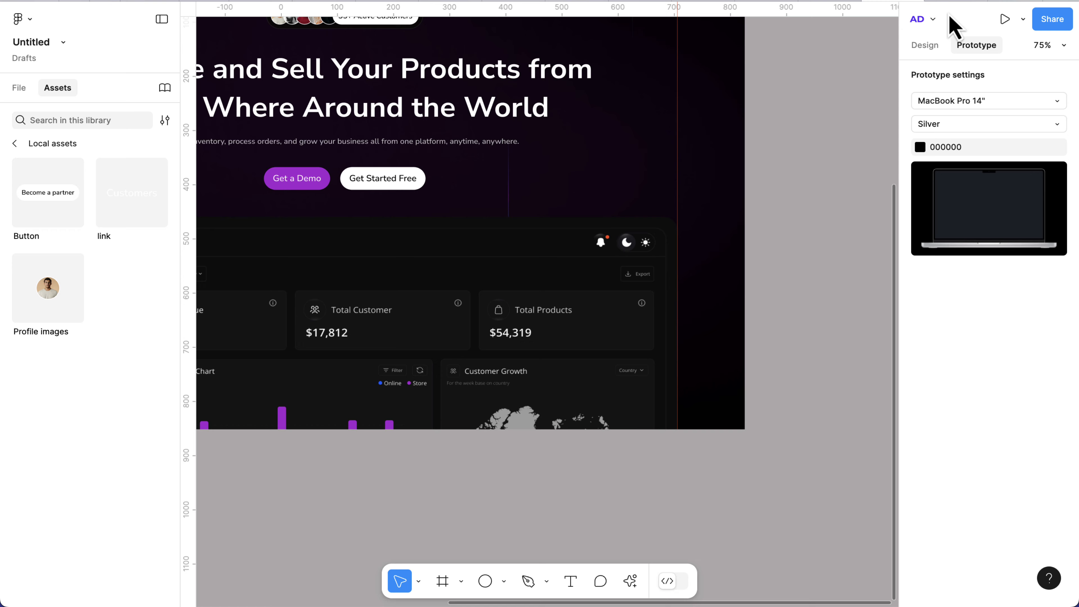
key(super+alt+Return)
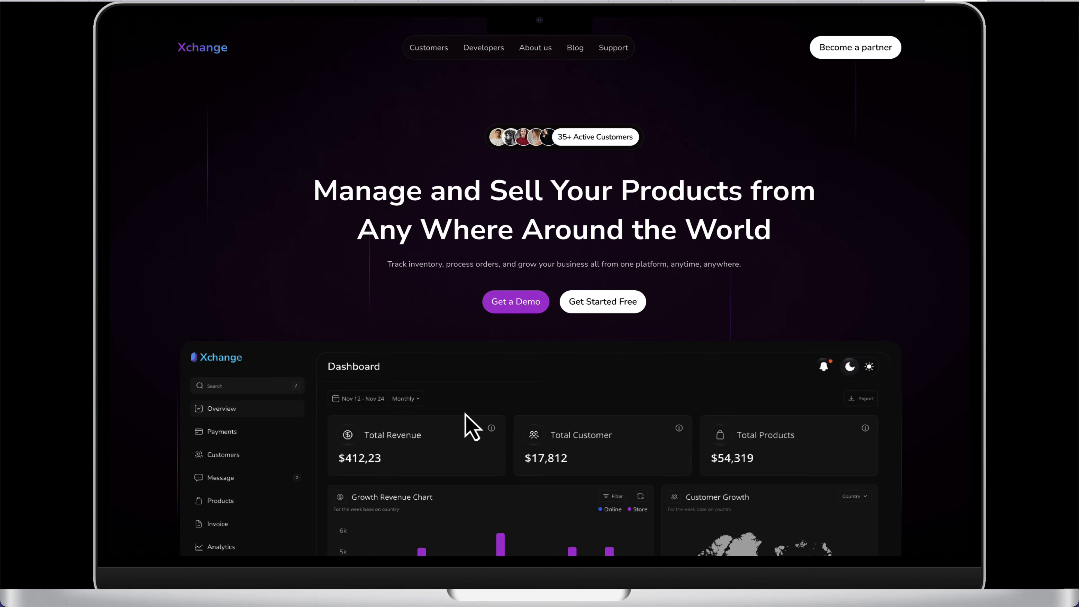
Exit the presentation, centre the headline content frame horizontally in the hero section and nudge it up by 7 px
key(Escape)
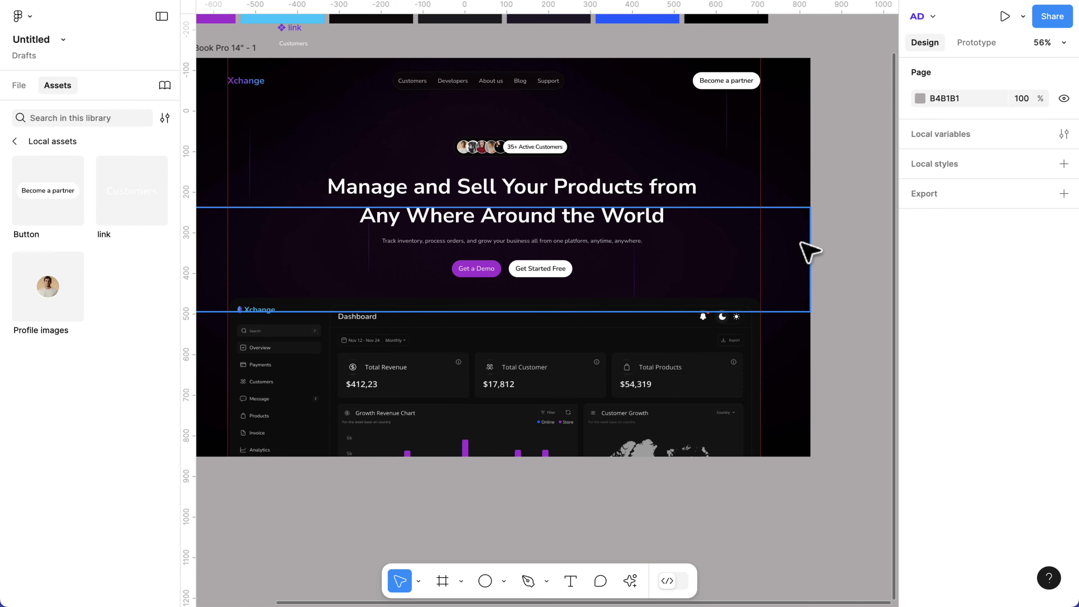
click(489, 178)
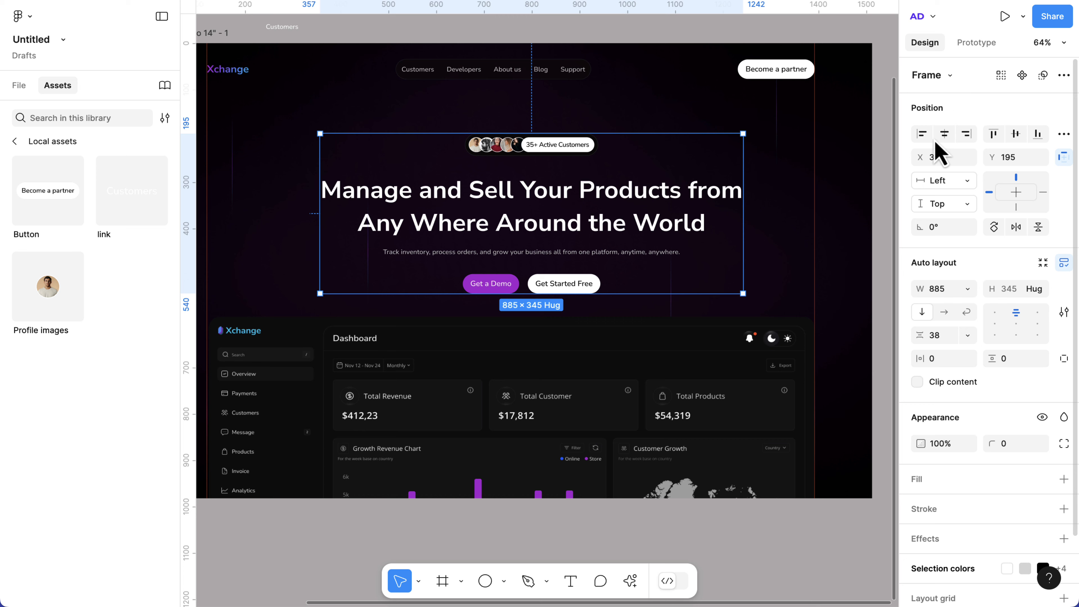
click(942, 135)
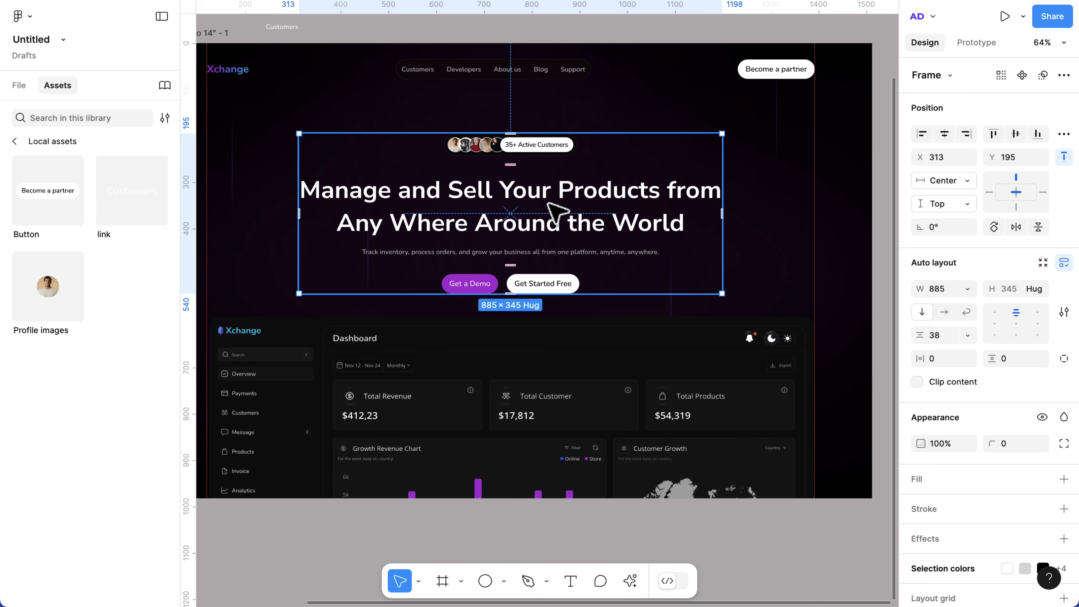
key(Up)
key(Up)
key(Up)
key(Up)
key(Up)
key(Up)
key(Up)
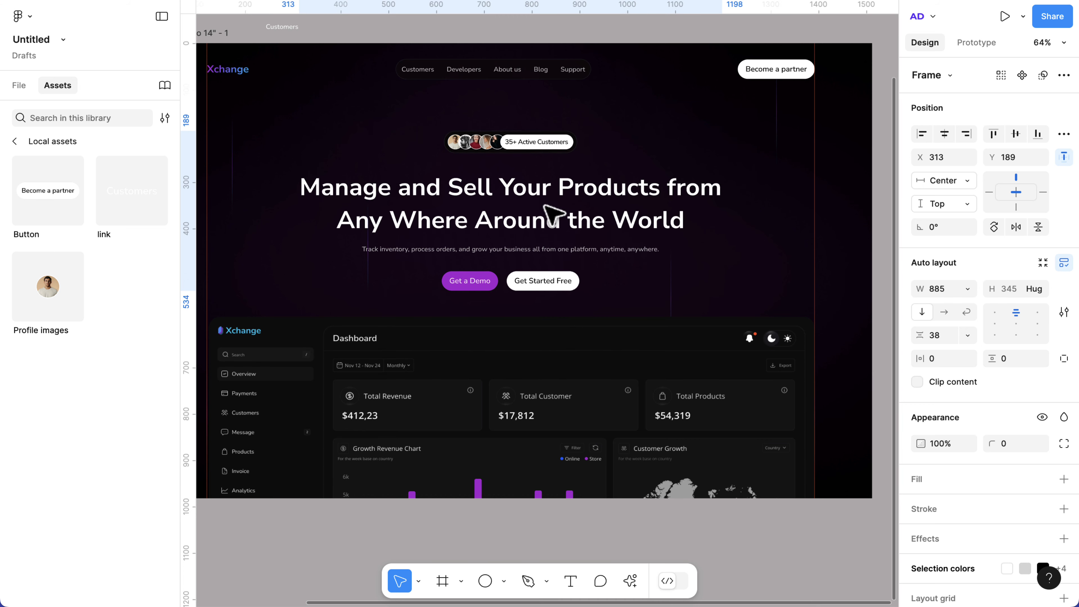
Centre the dashboard image horizontally within the hero section frame
click(463, 75)
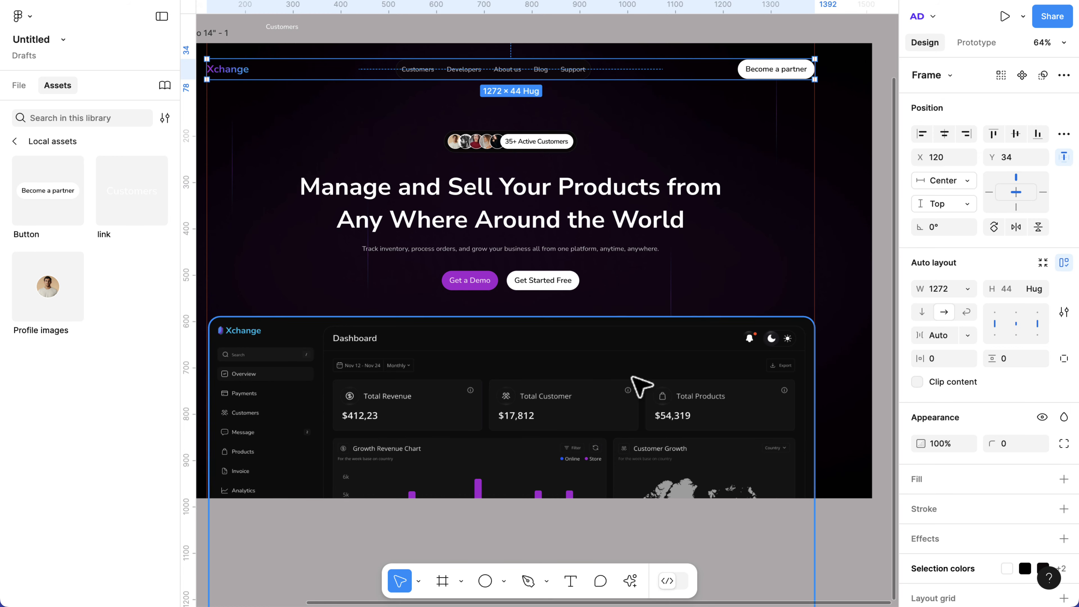
click(641, 382)
click(944, 133)
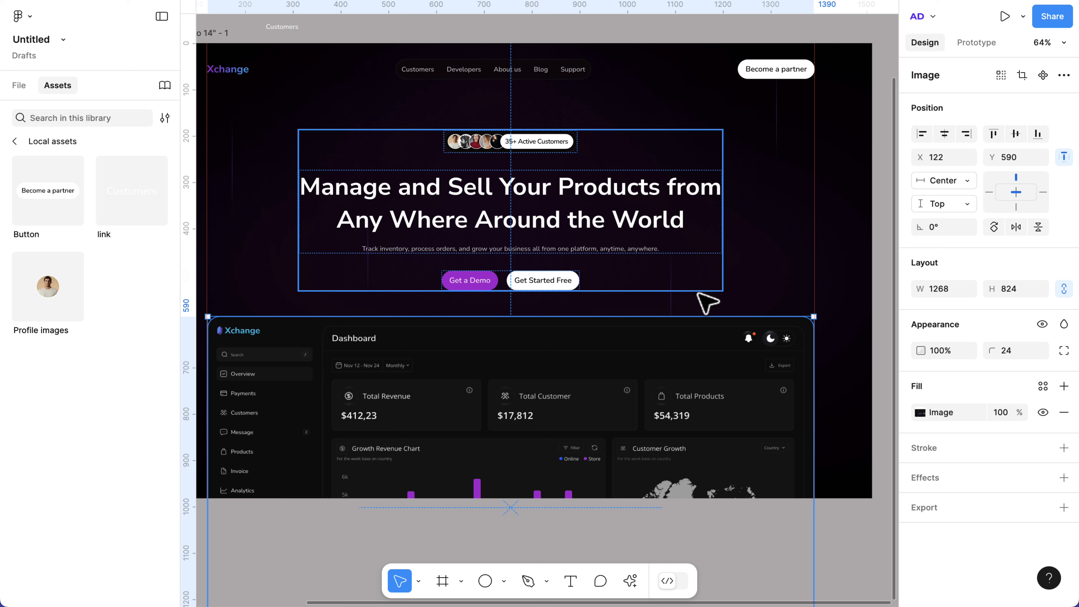
click(935, 0)
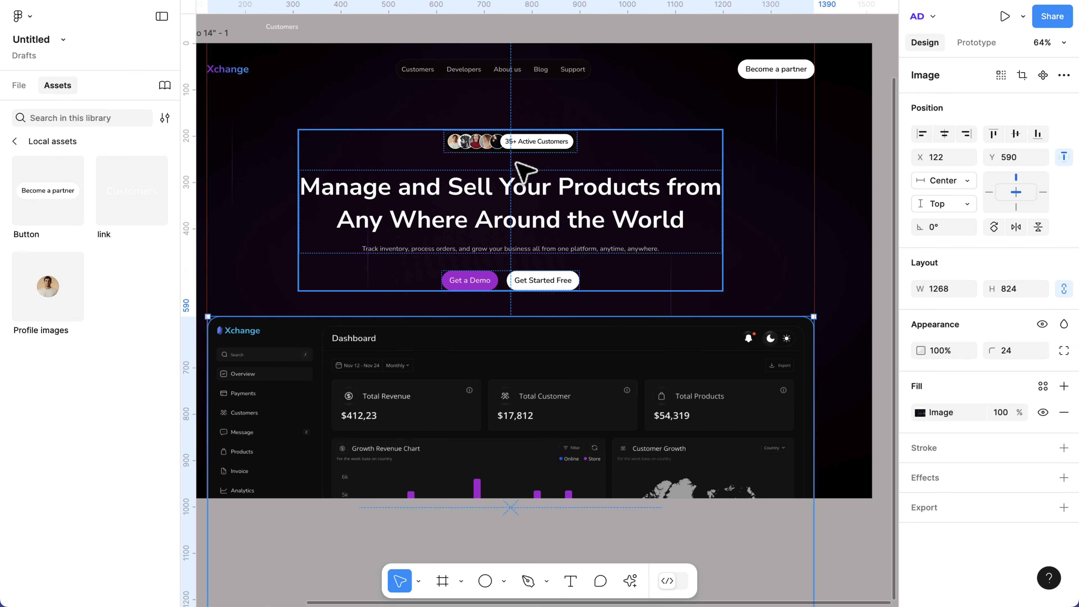
Move the headline content frame up 40 px to Y 148
click(518, 172)
key(shift+Up)
key(shift+Up)
key(shift+Up)
key(shift+Up)
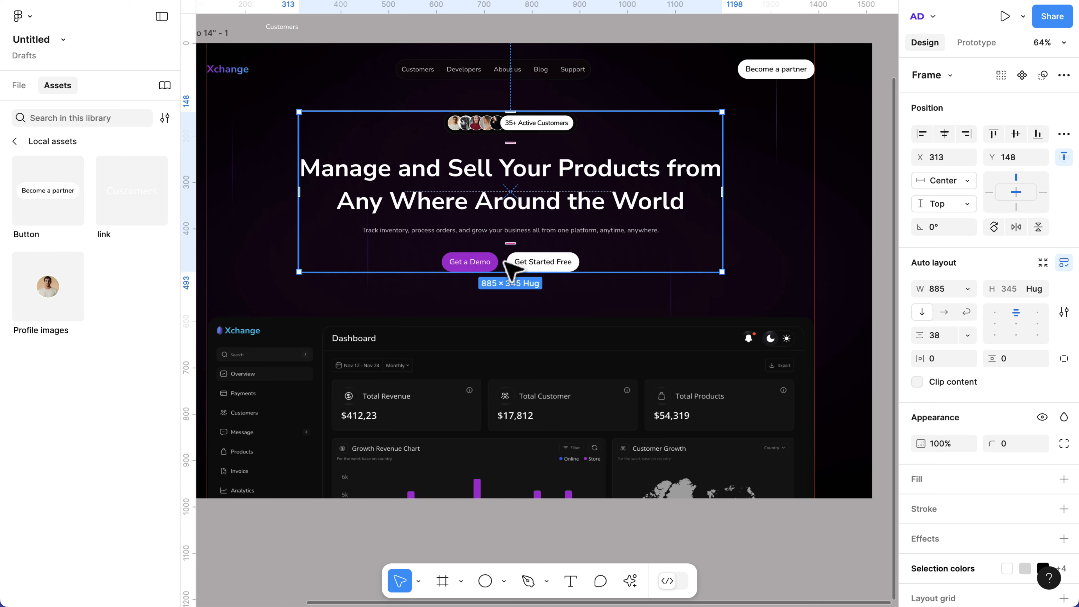
Move the dashboard image up 50 px to Y 540 and present the hero section in the MacBook frame
click(518, 384)
key(shift+Up)
key(shift+Up)
key(shift+Up)
key(shift+Up)
key(shift+Up)
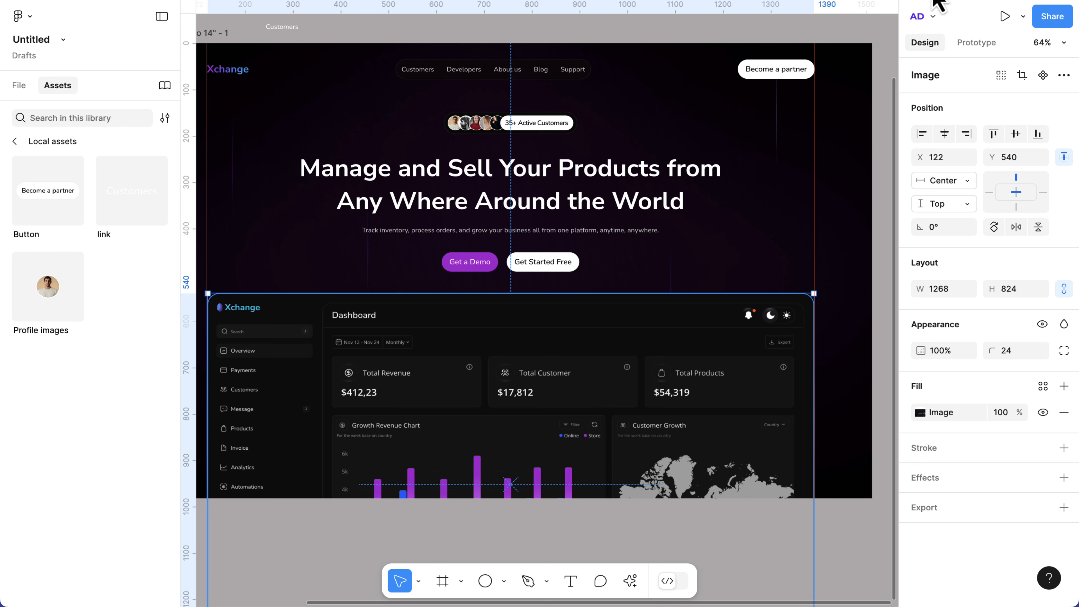
key(super+alt+Return)
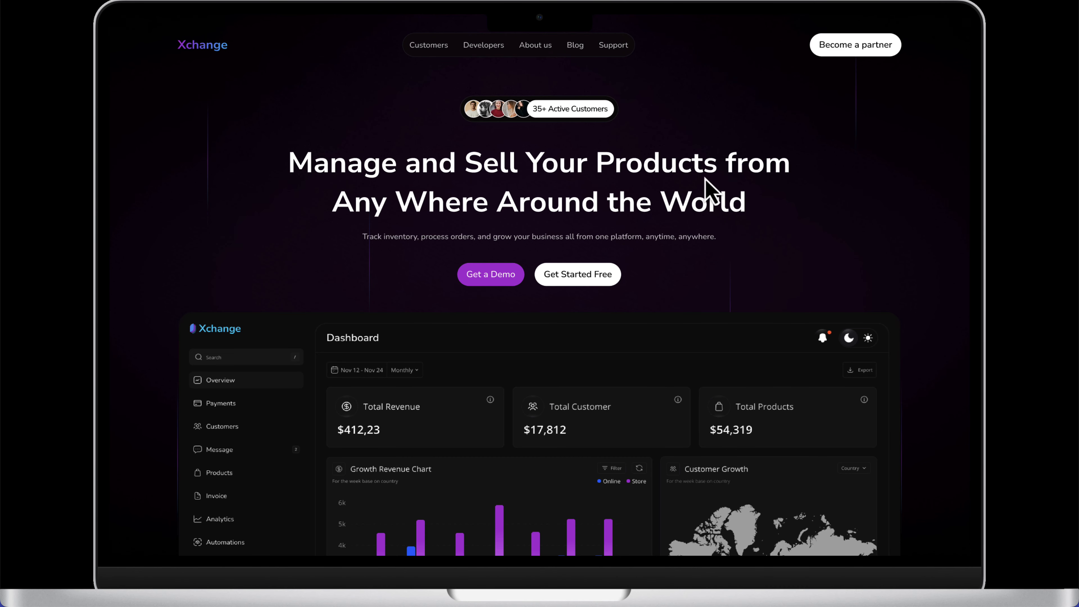